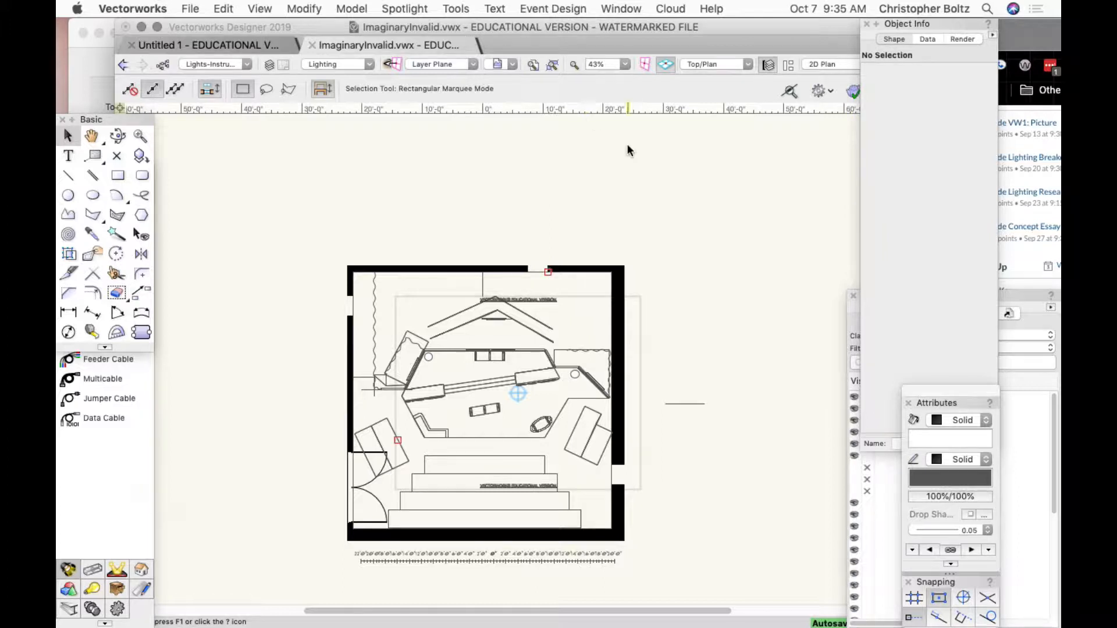
- Bring the Navigation palette forward, reposition it beside the drawing, and close and redisplay it
{"action": "left_click", "coordinate": [853, 324]}
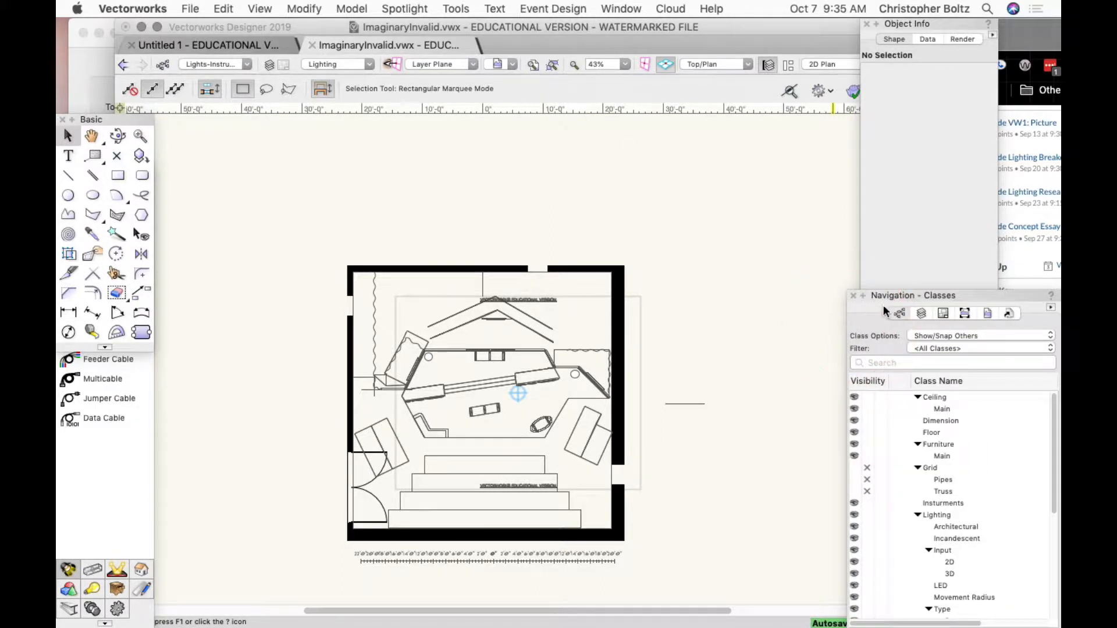
{"action": "left_click_drag", "start_coordinate": [888, 295], "coordinate": [827, 204]}
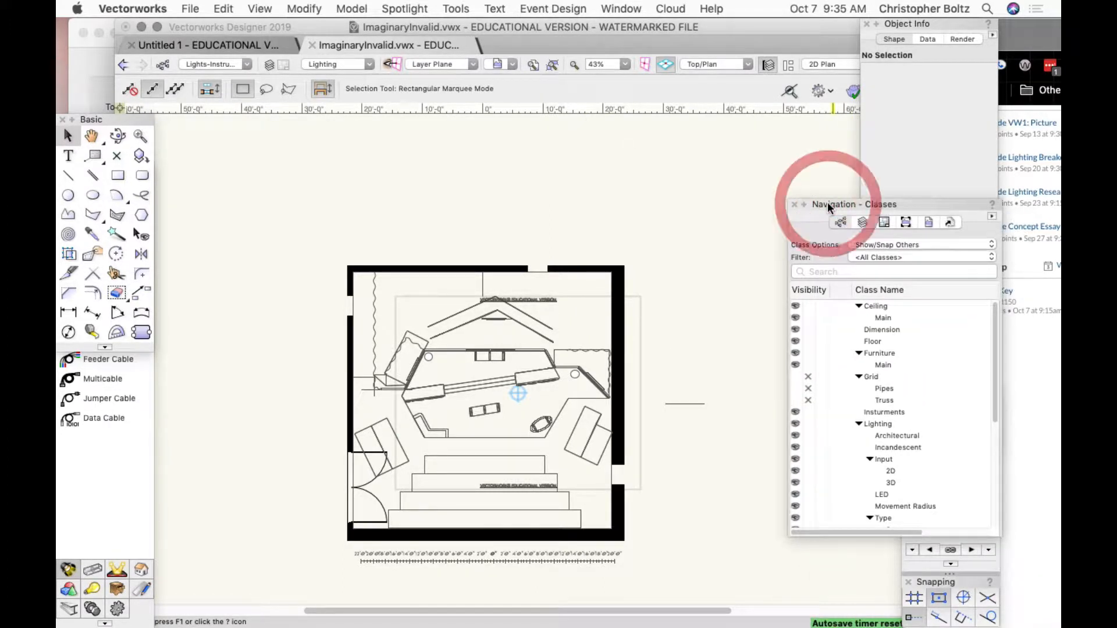
{"action": "left_click", "coordinate": [795, 205]}
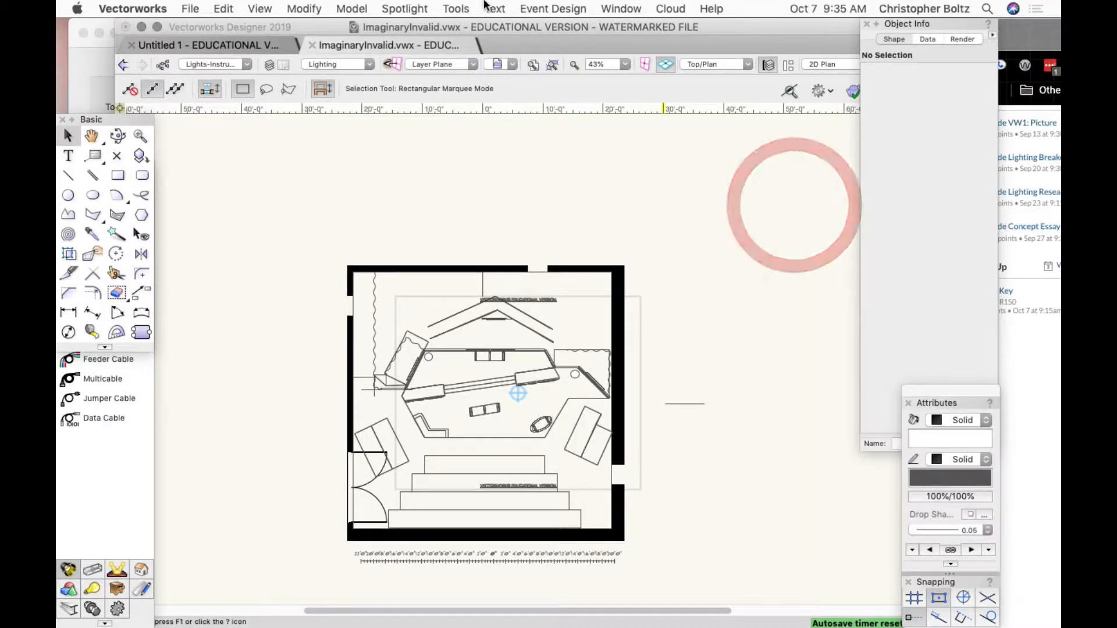
{"action": "left_click", "coordinate": [621, 8]}
{"action": "mouse_move", "coordinate": [619, 32]}
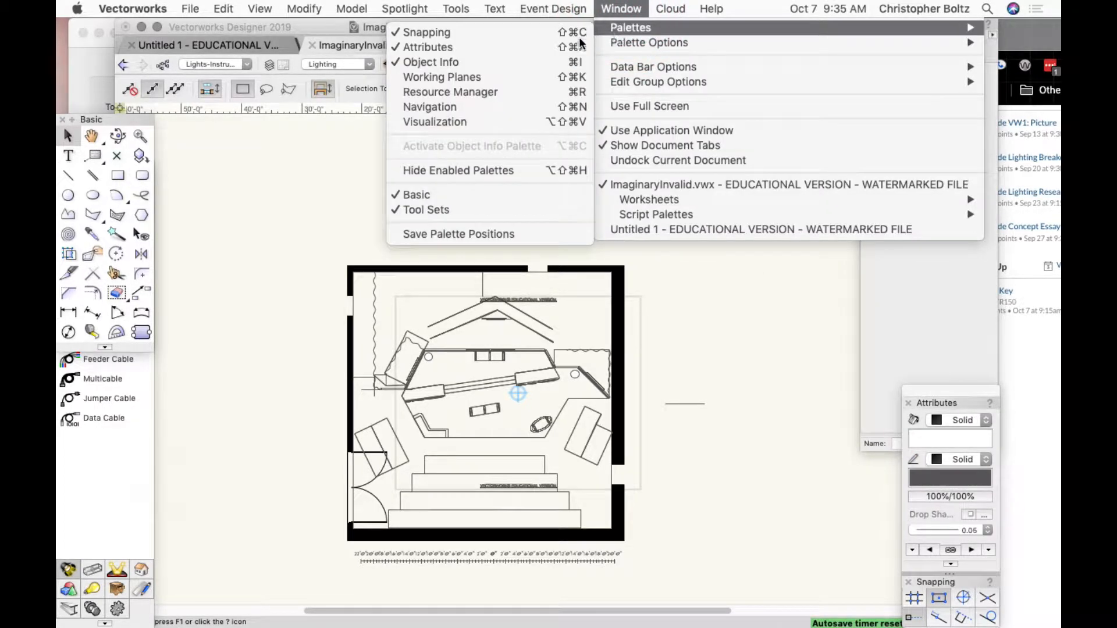
{"action": "left_click", "coordinate": [515, 109]}
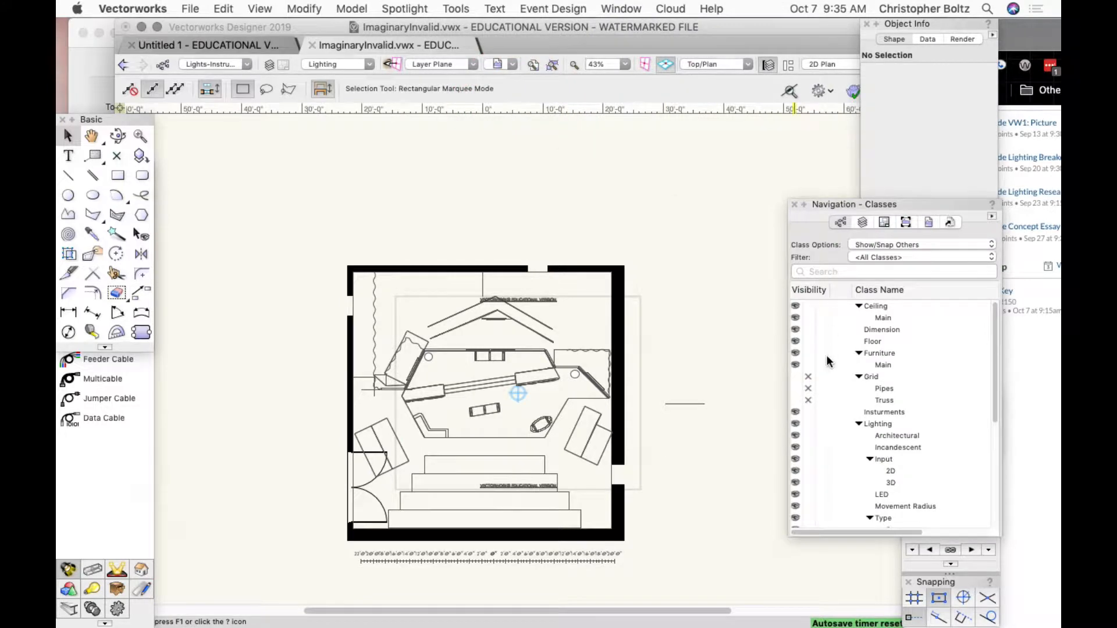
- Choose Lighting as the active design layer and list the design layers in the Navigation palette
{"action": "left_click", "coordinate": [319, 66]}
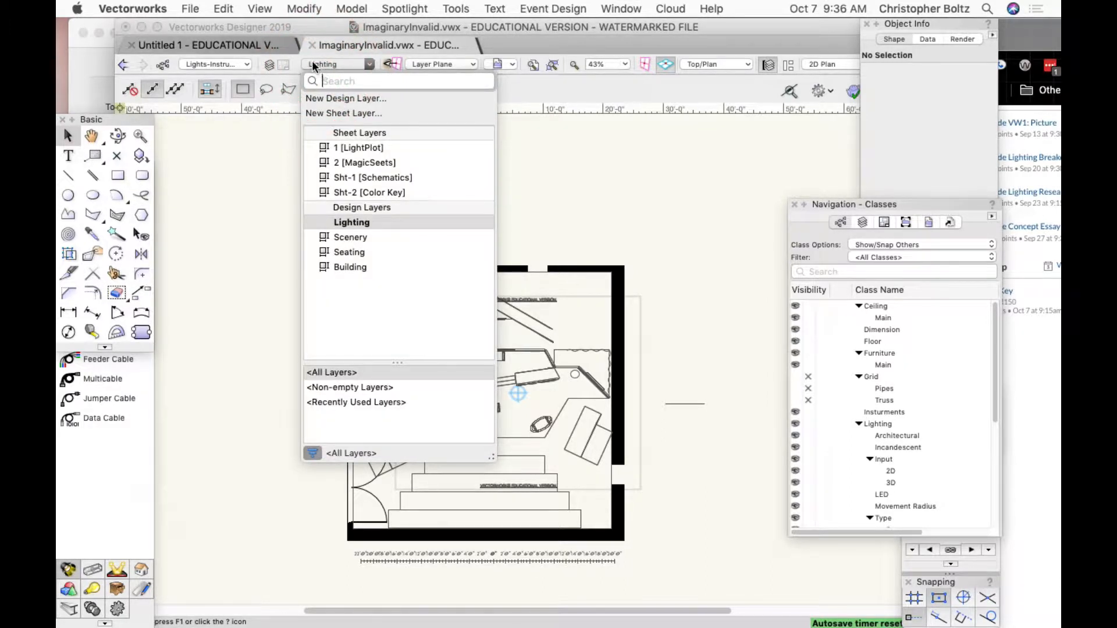
{"action": "left_click", "coordinate": [512, 182]}
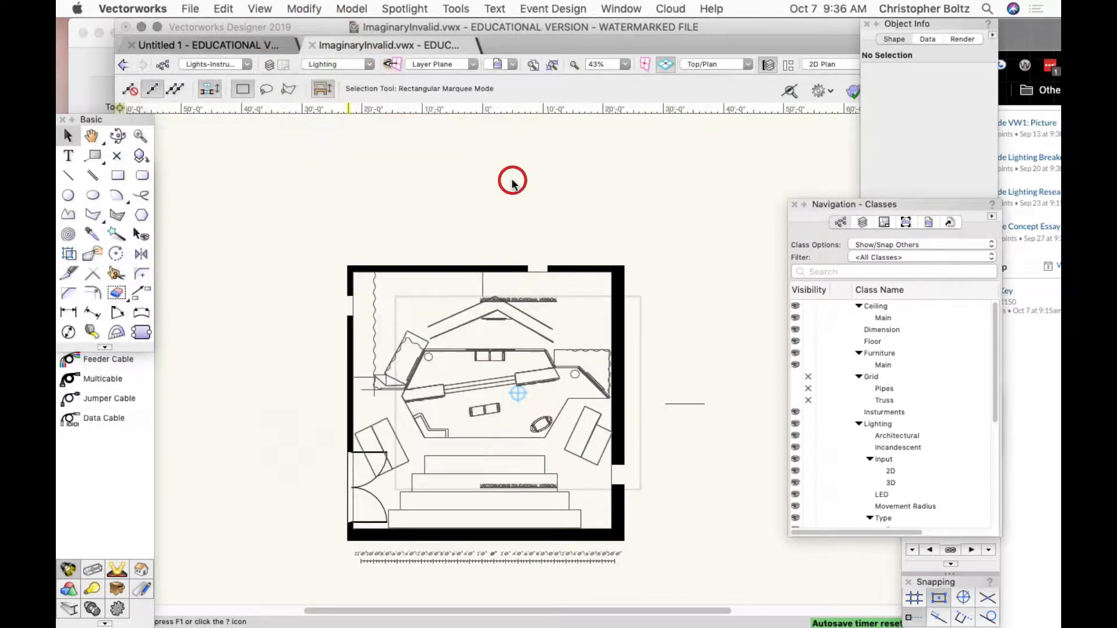
{"action": "left_click", "coordinate": [330, 66]}
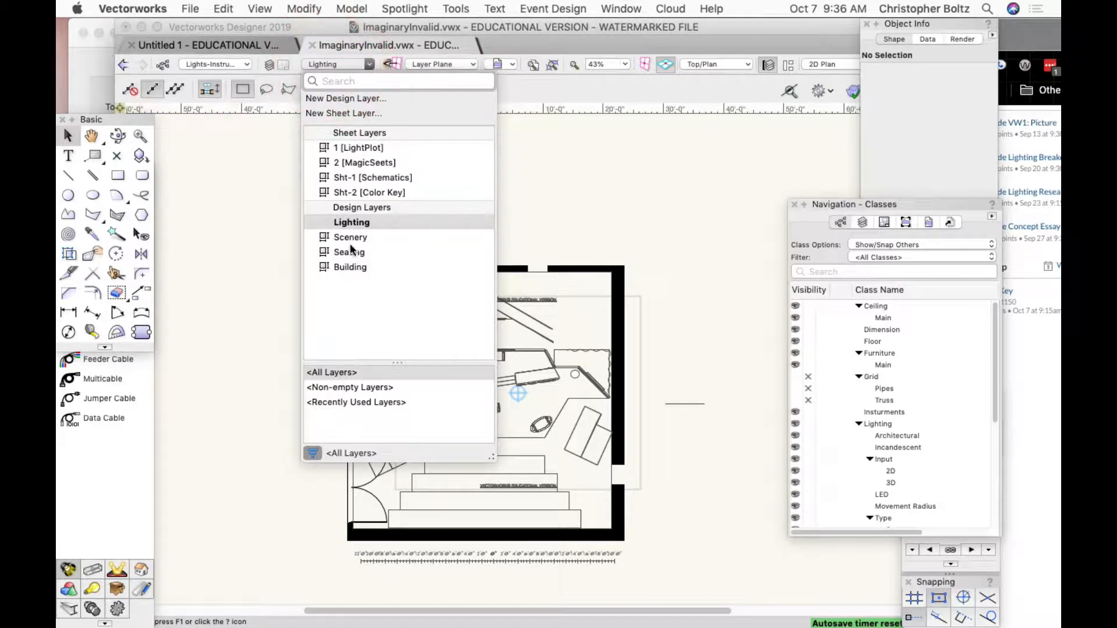
{"action": "left_click", "coordinate": [350, 223]}
{"action": "left_click", "coordinate": [350, 223]}
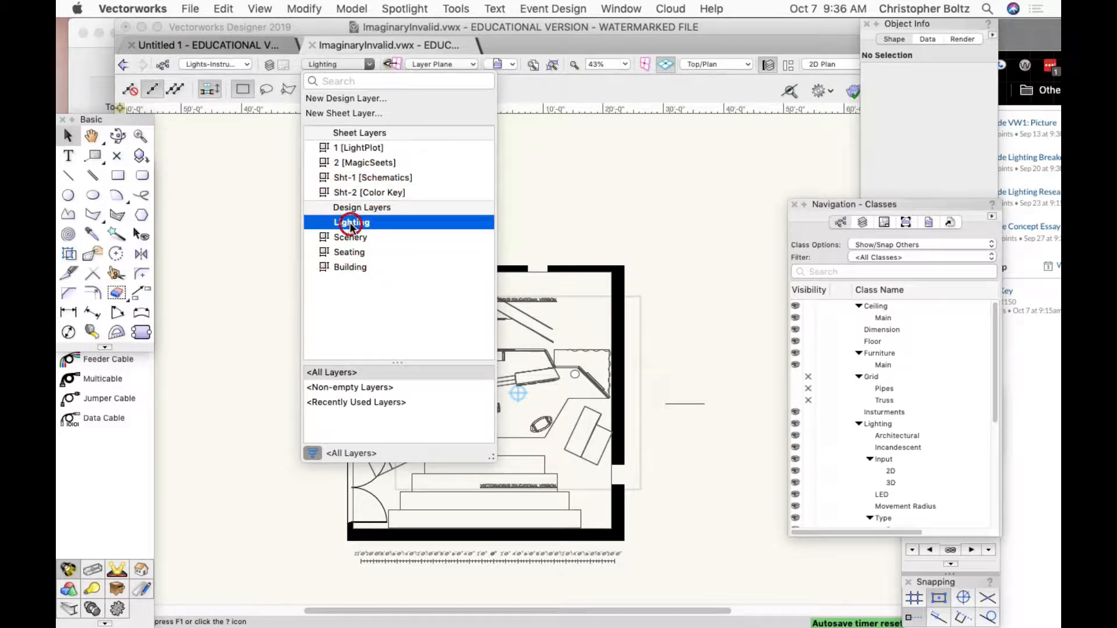
{"action": "left_click", "coordinate": [860, 222]}
{"action": "left_click", "coordinate": [860, 222]}
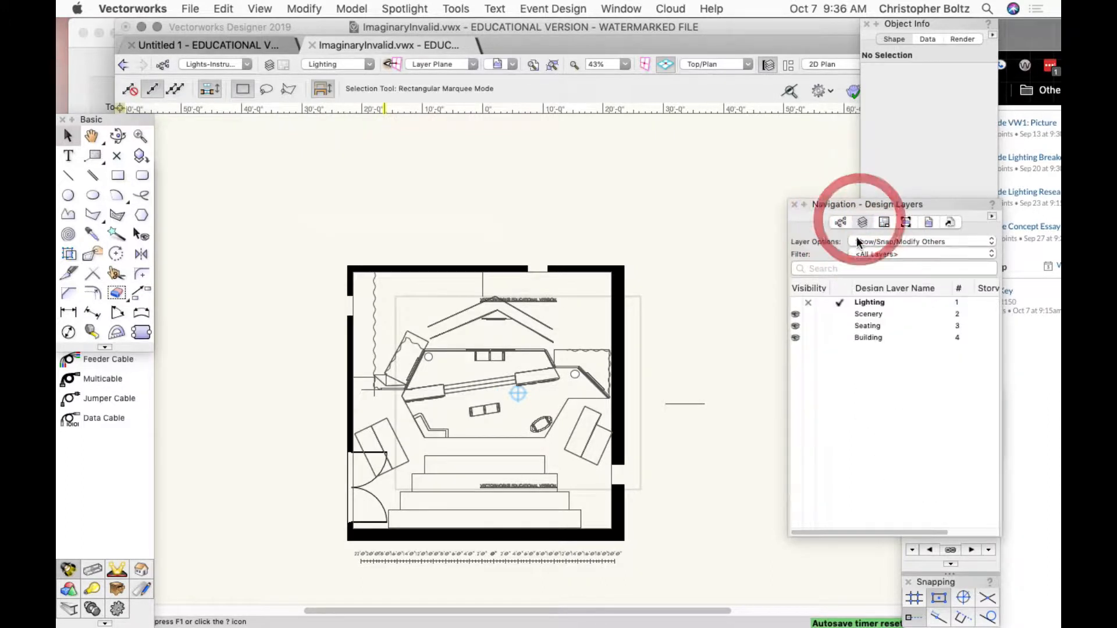
- Make the Grid class and its subclasses visible and set Grid-Pipes as the active class
{"action": "left_click", "coordinate": [841, 224]}
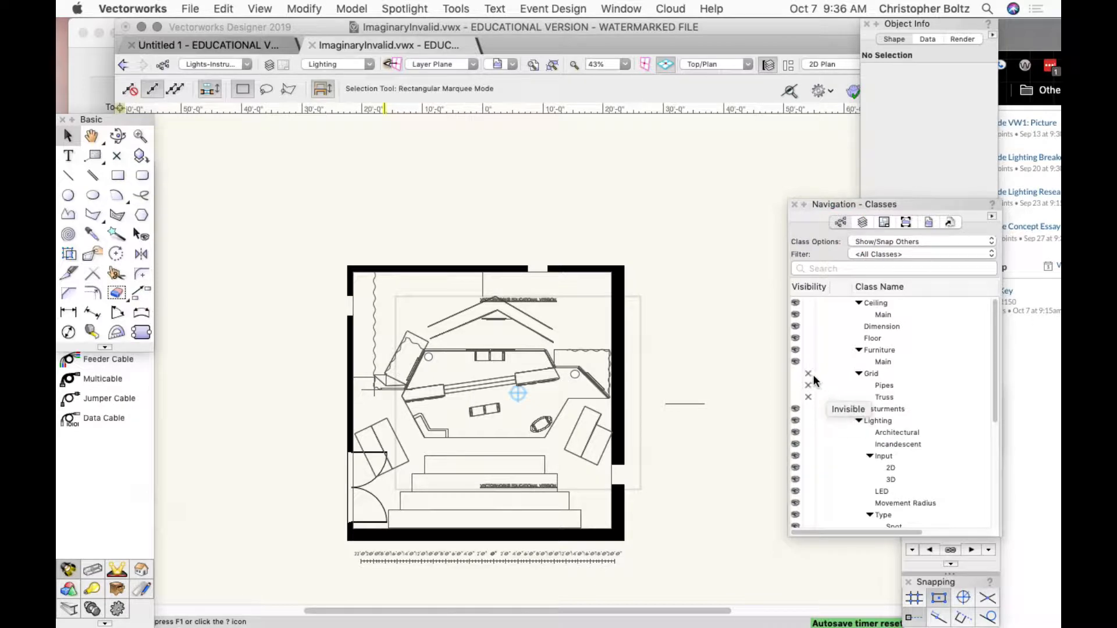
{"action": "left_click", "coordinate": [796, 373]}
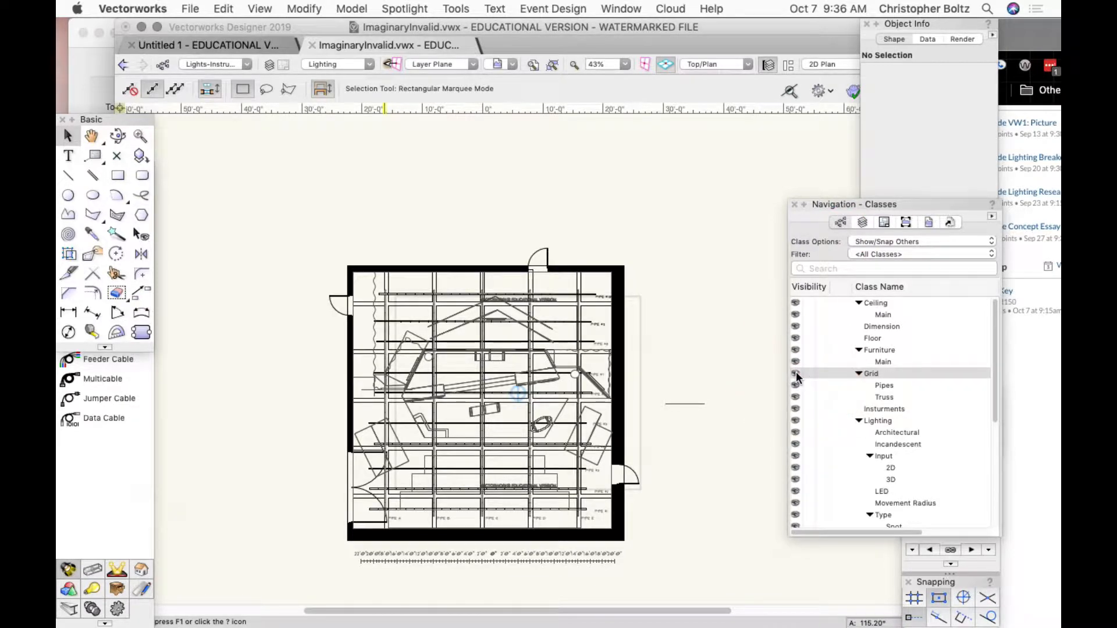
{"action": "left_click", "coordinate": [839, 386]}
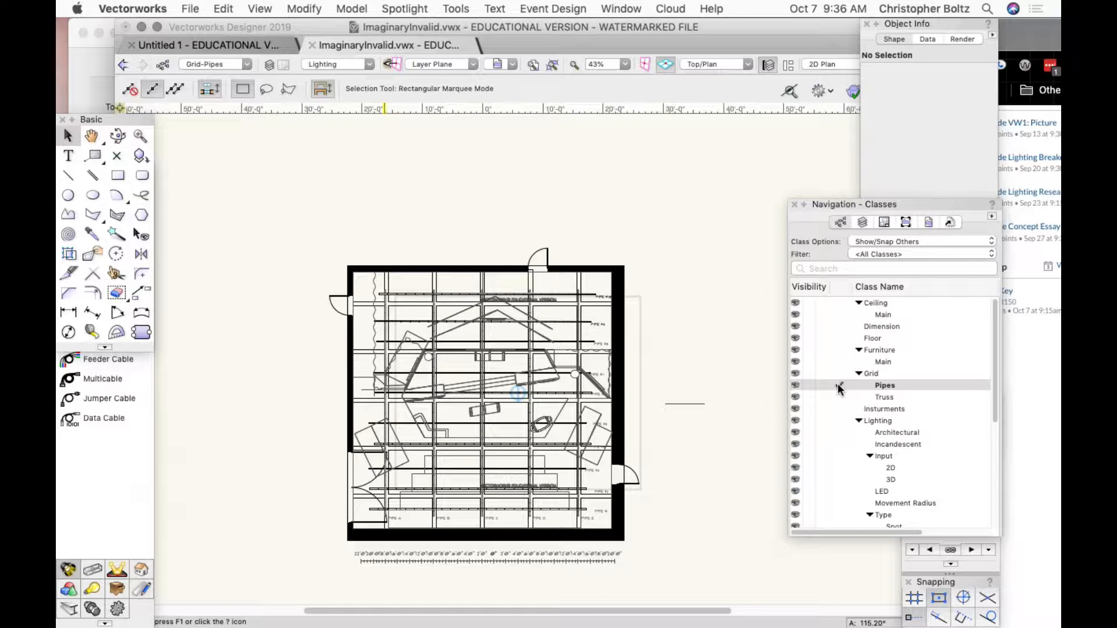
- Locate the Navigation entry among the palettes and review the palette's class and design layer lists
{"action": "left_click", "coordinate": [609, 7]}
{"action": "mouse_move", "coordinate": [622, 27]}
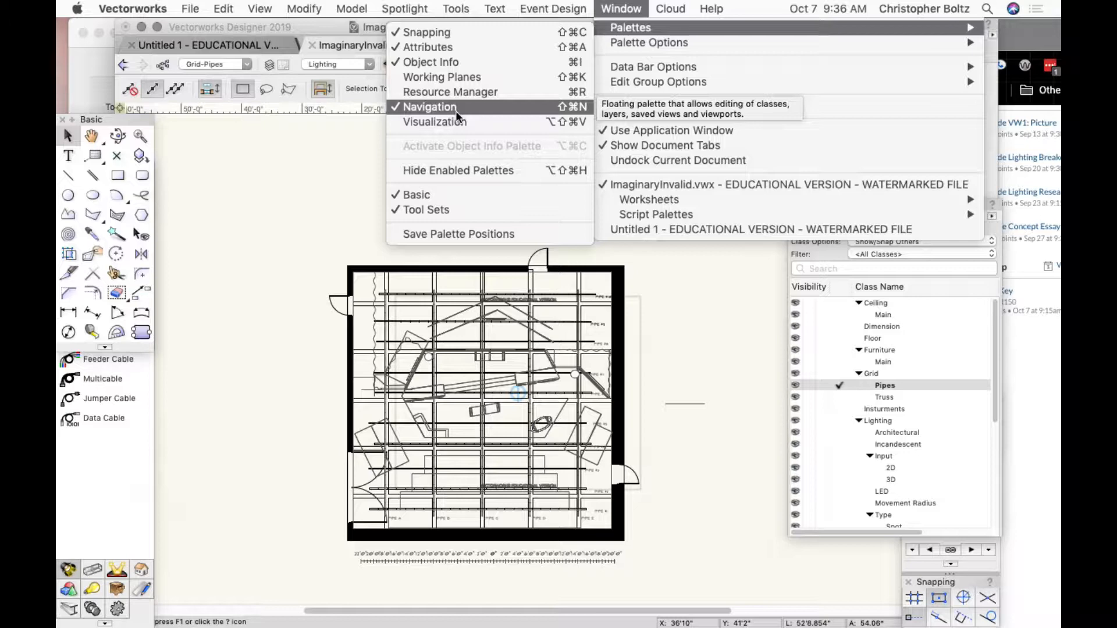
{"action": "left_click", "coordinate": [710, 330]}
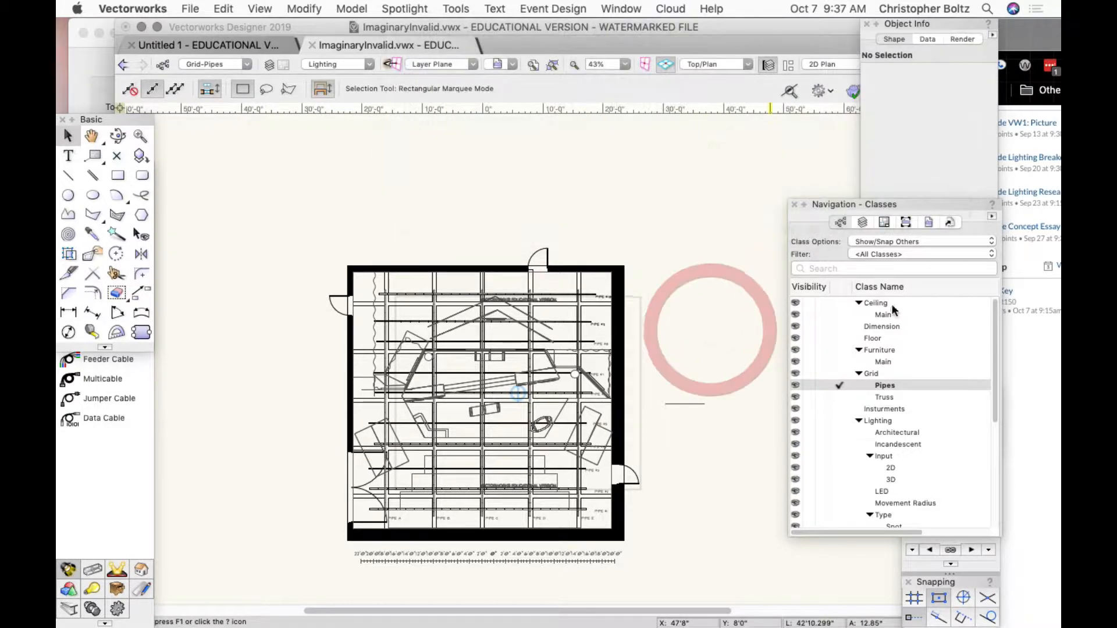
{"action": "left_click_drag", "start_coordinate": [853, 201], "coordinate": [805, 149]}
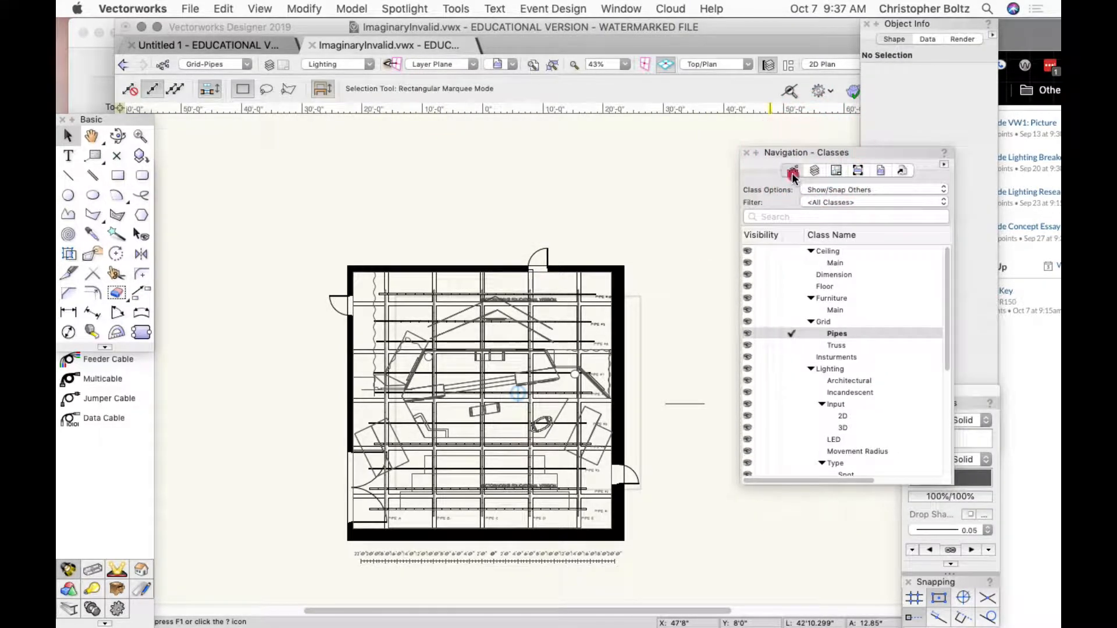
{"action": "left_click", "coordinate": [792, 173]}
{"action": "left_click", "coordinate": [811, 171]}
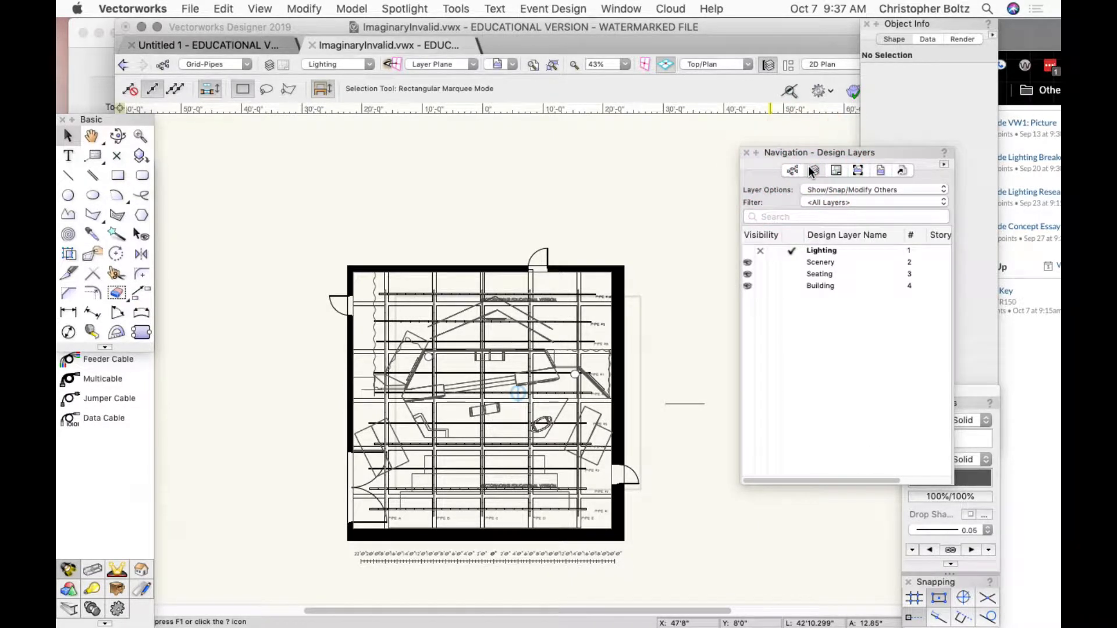
{"action": "left_click", "coordinate": [792, 172]}
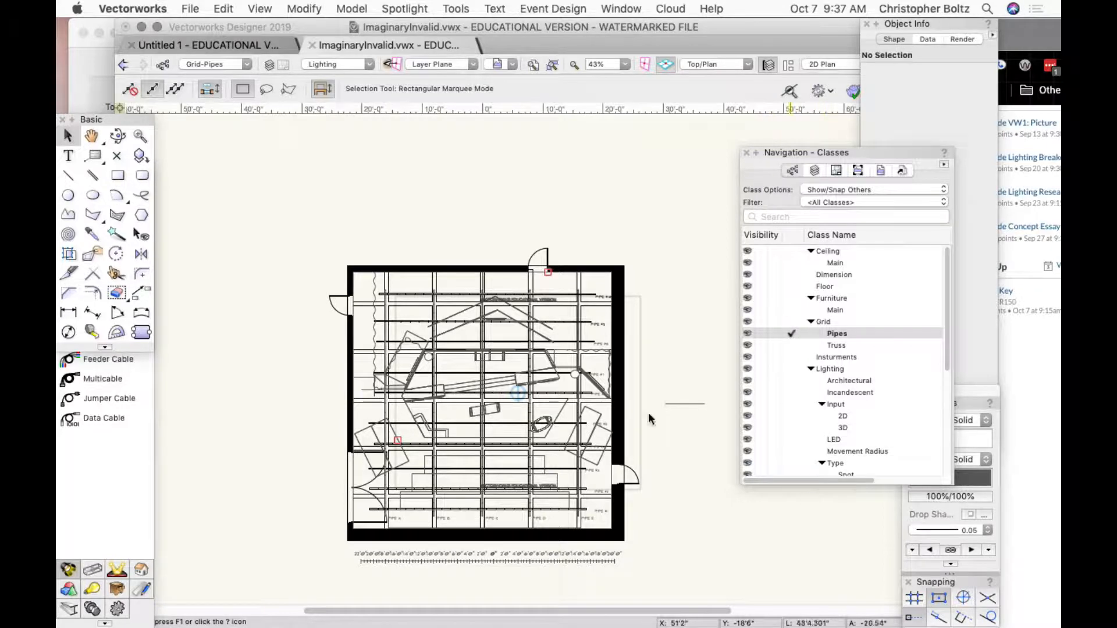
- Try to save the drawing as ImaginaryInvalid.vwx on the EMTEC drive
{"action": "left_click", "coordinate": [192, 9]}
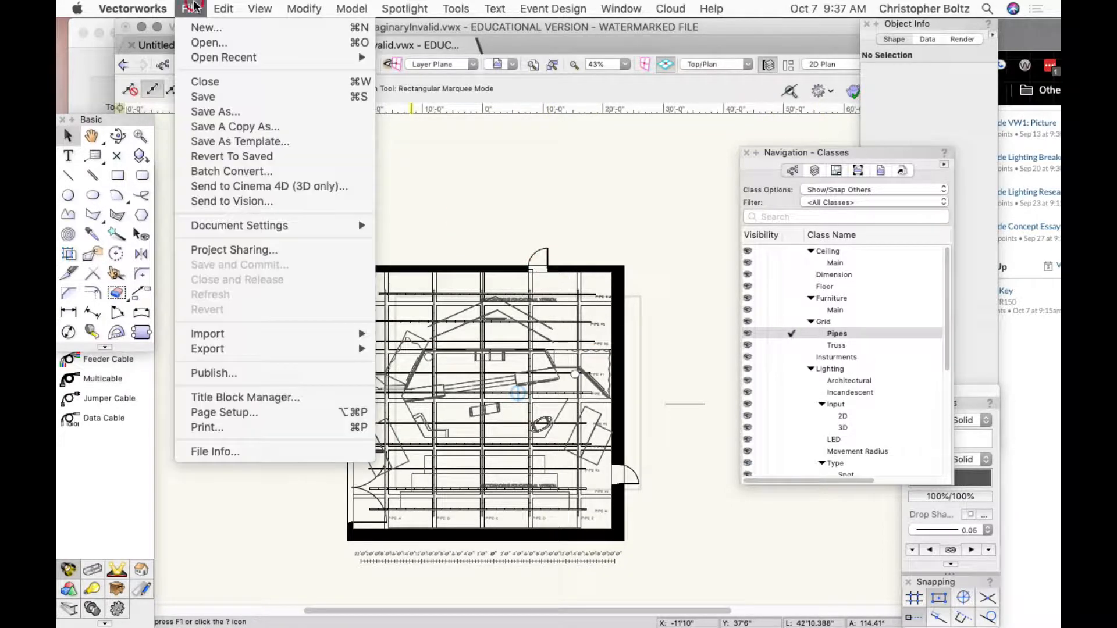
{"action": "left_click", "coordinate": [220, 111]}
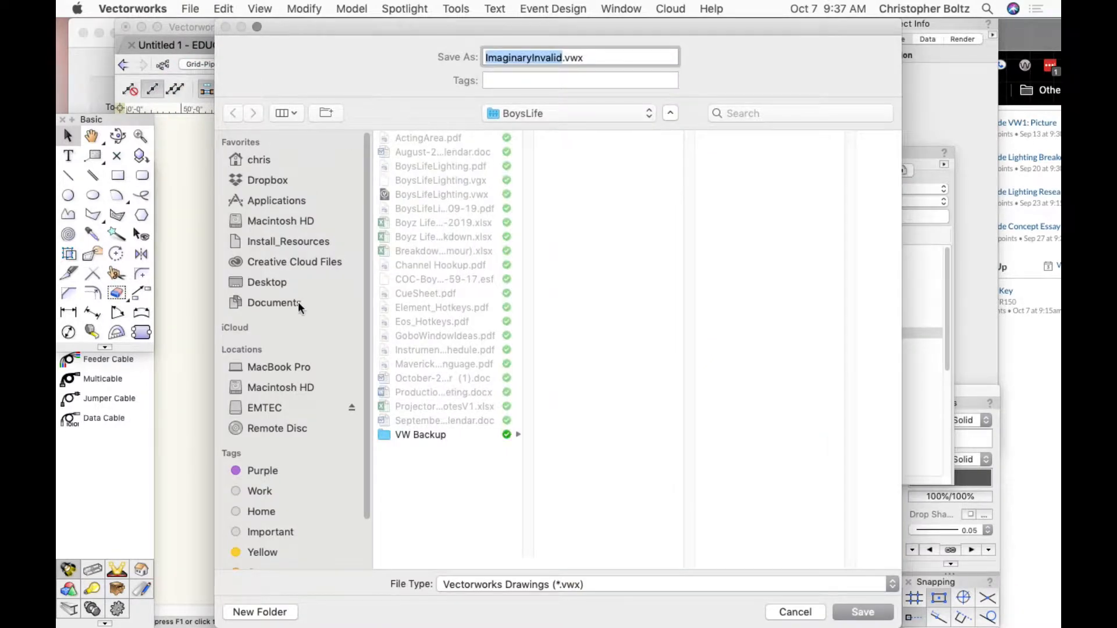
{"action": "left_click", "coordinate": [281, 406]}
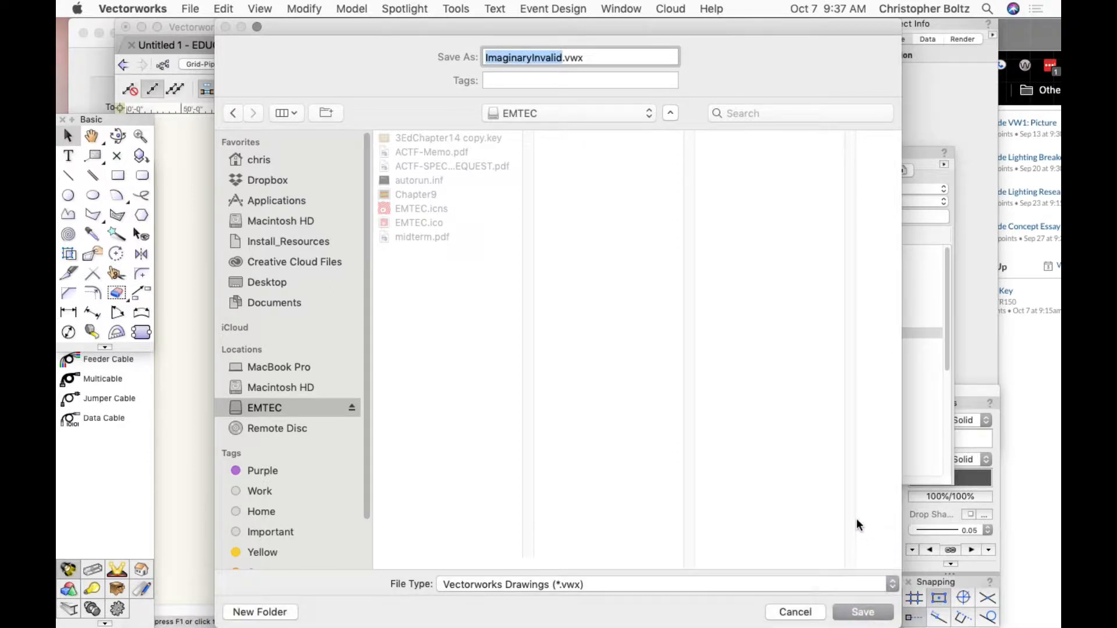
{"action": "left_click", "coordinate": [861, 613]}
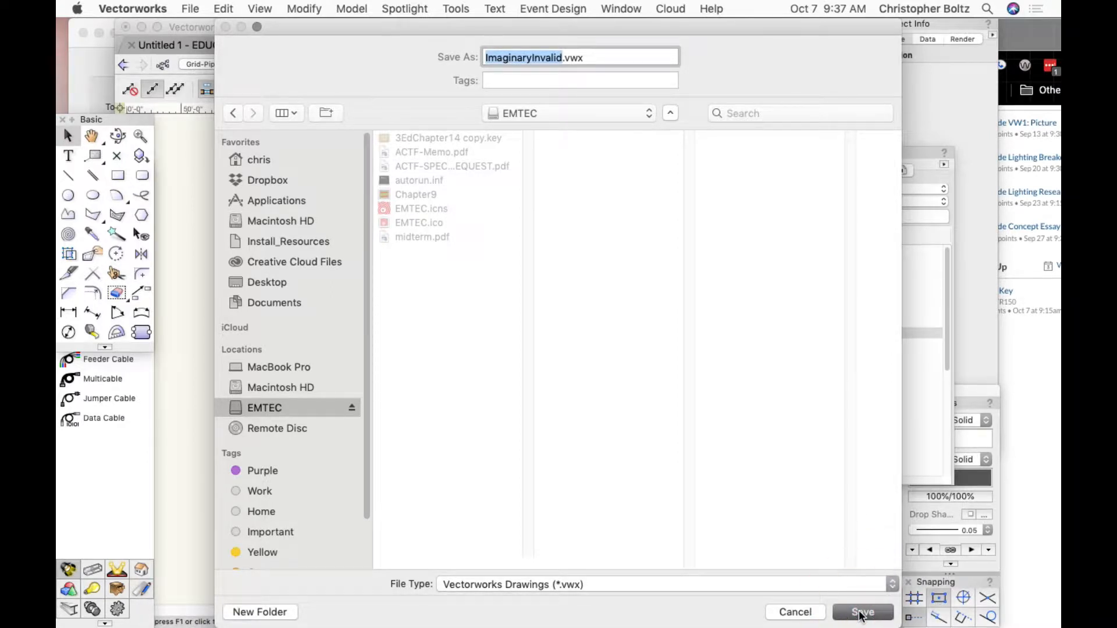
{"action": "left_click", "coordinate": [860, 614]}
- Try to cancel the hung save and force quit the unresponsive Vectorworks application
{"action": "key", "text": "super+Tab"}
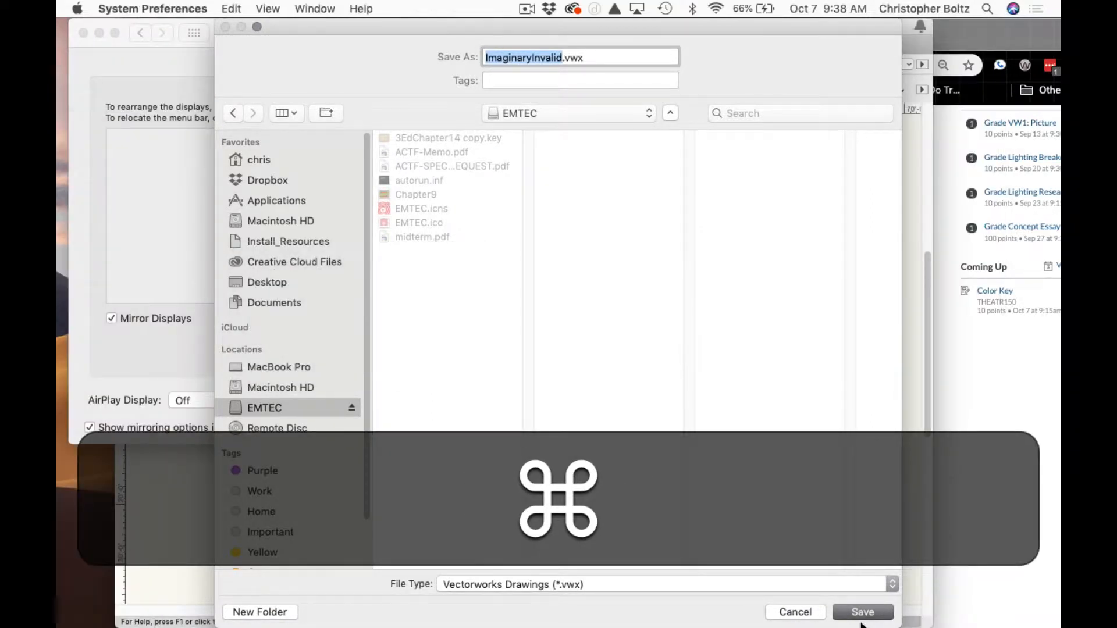
{"action": "left_click", "coordinate": [814, 613]}
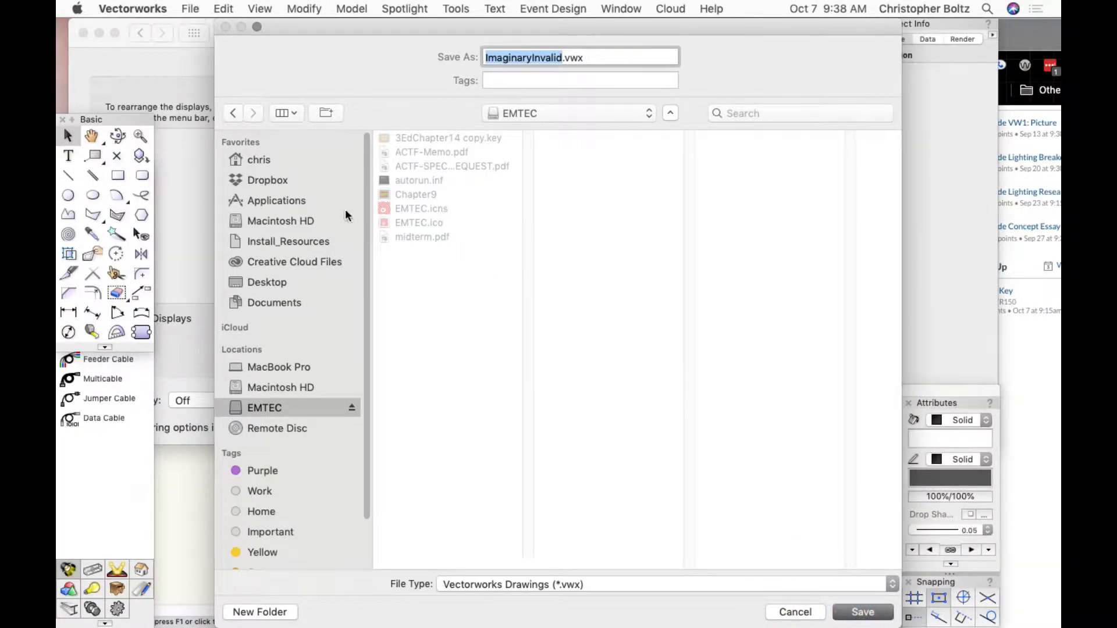
{"action": "mouse_move", "coordinate": [800, 624]}
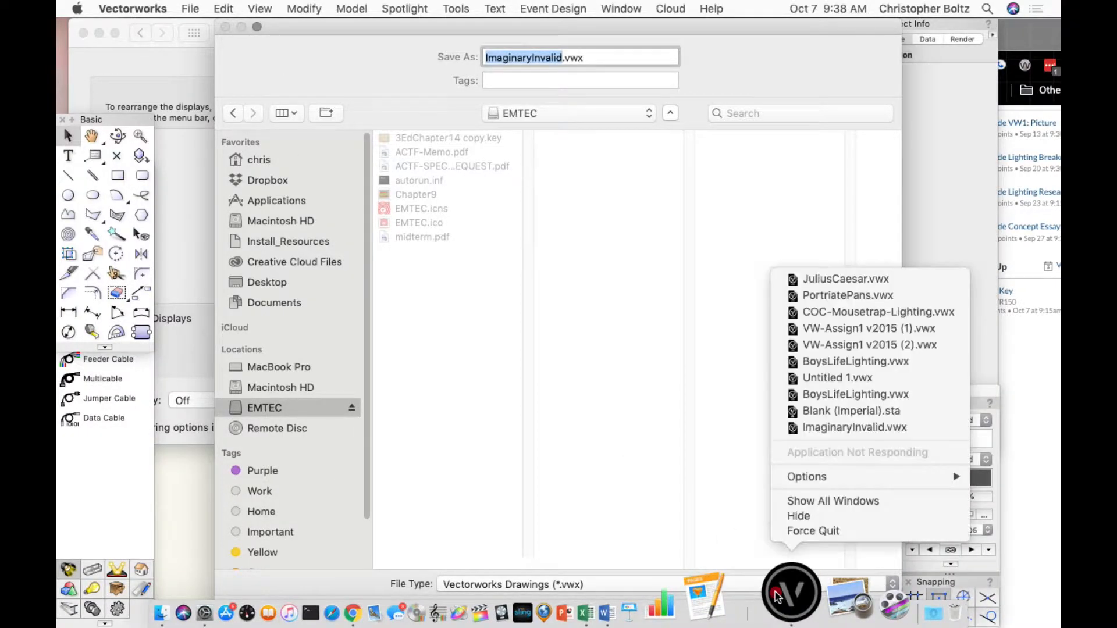
{"action": "right_click", "coordinate": [777, 593]}
{"action": "left_click", "coordinate": [796, 531]}
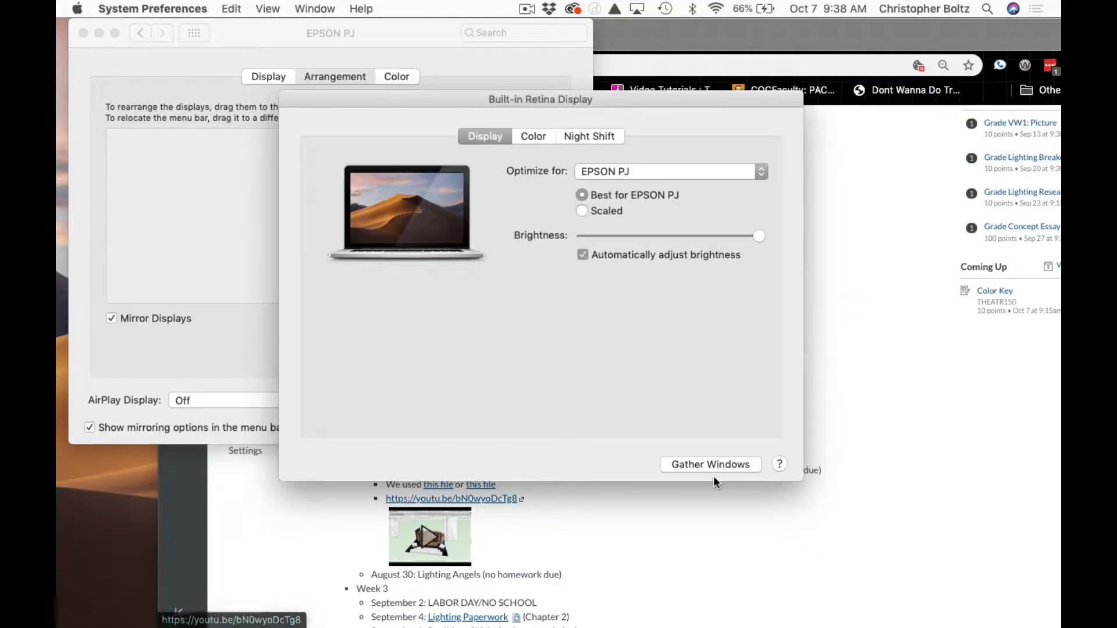
- Relaunch Vectorworks and reopen the recent file ImaginaryInvalid.vwx
{"action": "mouse_move", "coordinate": [538, 624]}
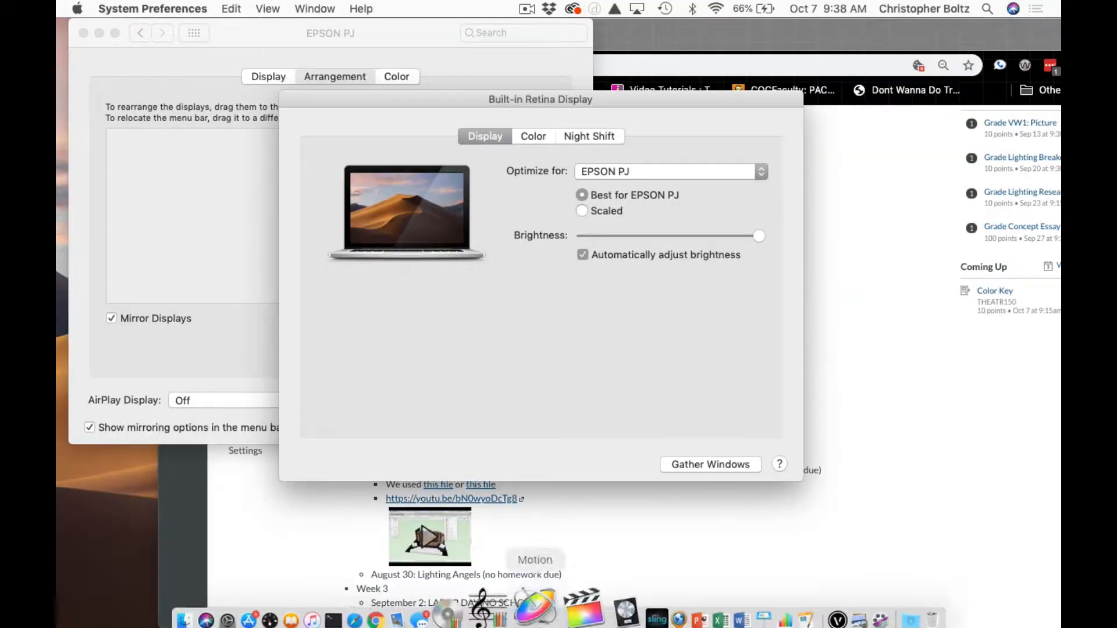
{"action": "left_click", "coordinate": [777, 608]}
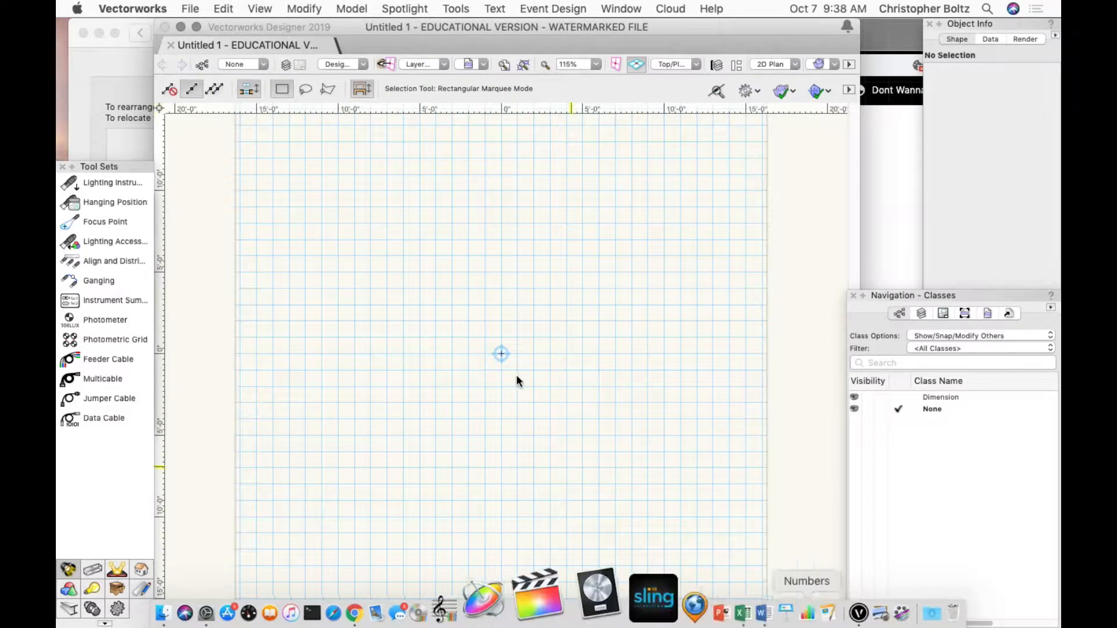
{"action": "left_click", "coordinate": [190, 8]}
{"action": "mouse_move", "coordinate": [218, 57]}
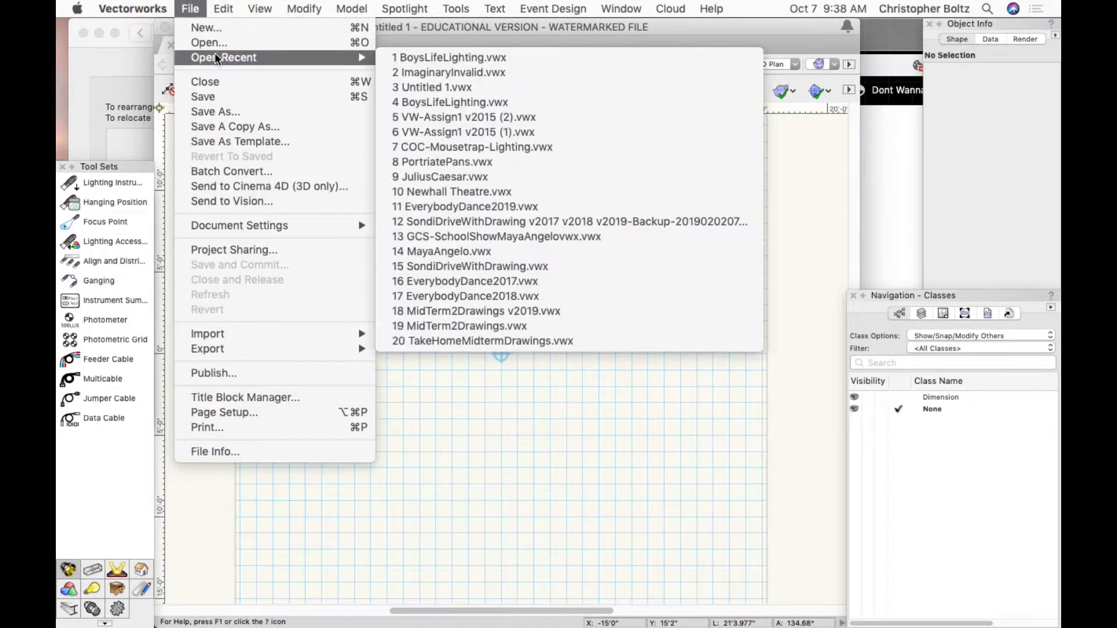
{"action": "left_click", "coordinate": [441, 72]}
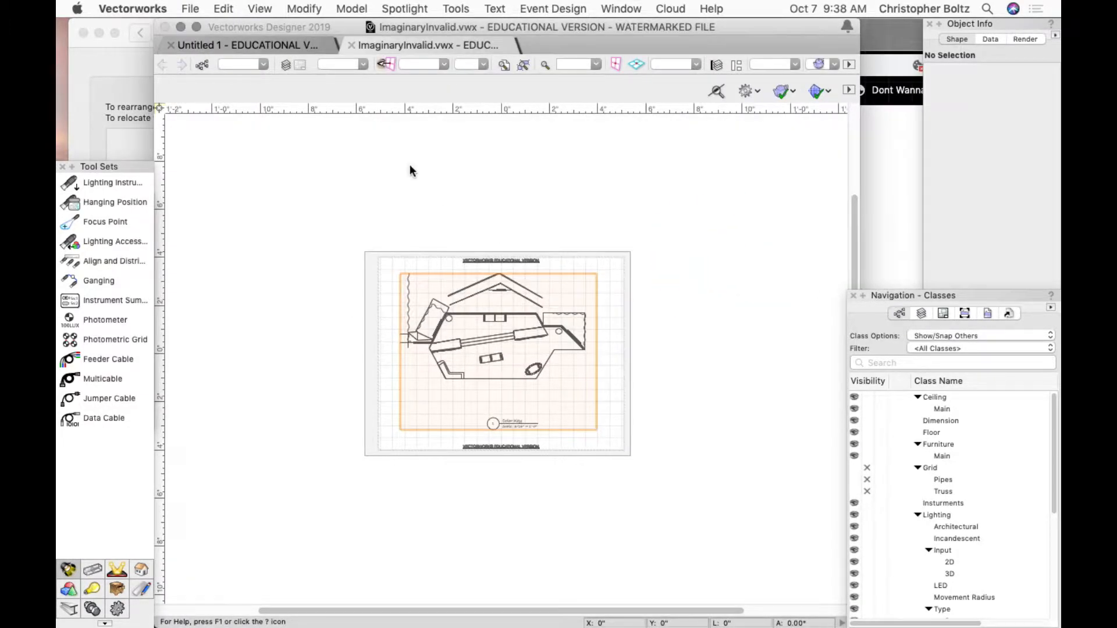
- Activate the Lighting design layer and the Grid-Pipes class, with the Grid-Truss class visible, and review the design layers
{"action": "left_click", "coordinate": [331, 64]}
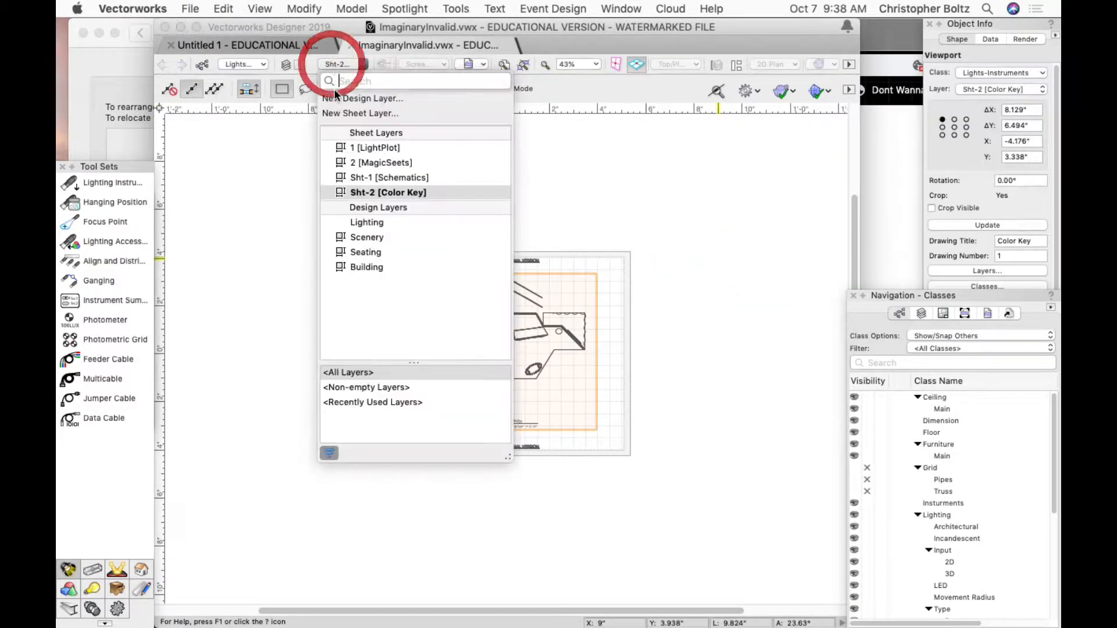
{"action": "left_click", "coordinate": [368, 224]}
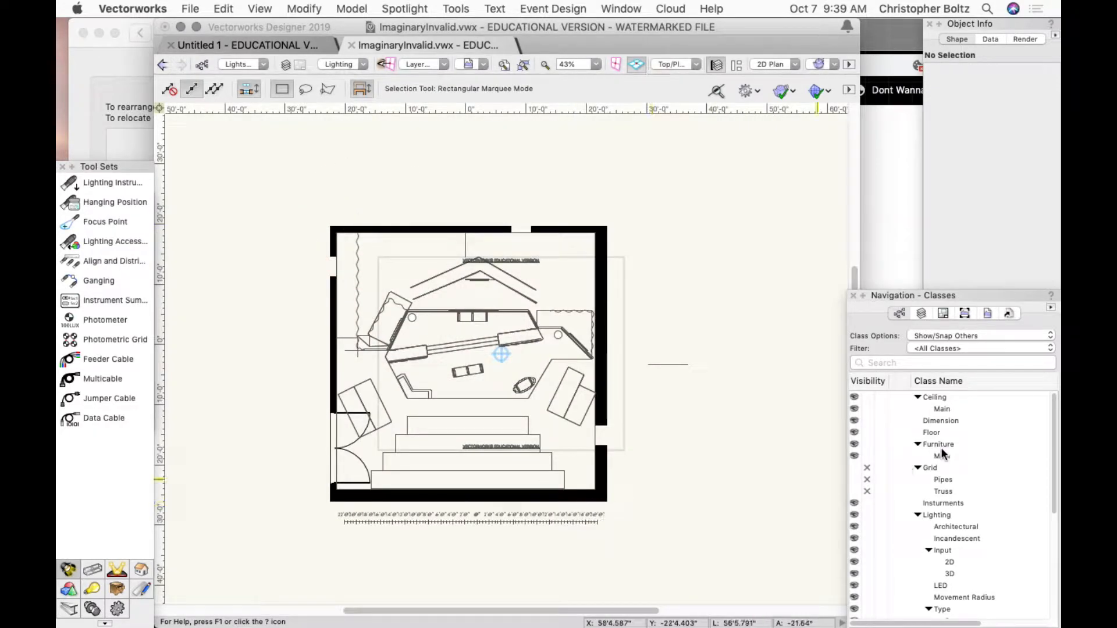
{"action": "left_click", "coordinate": [896, 479]}
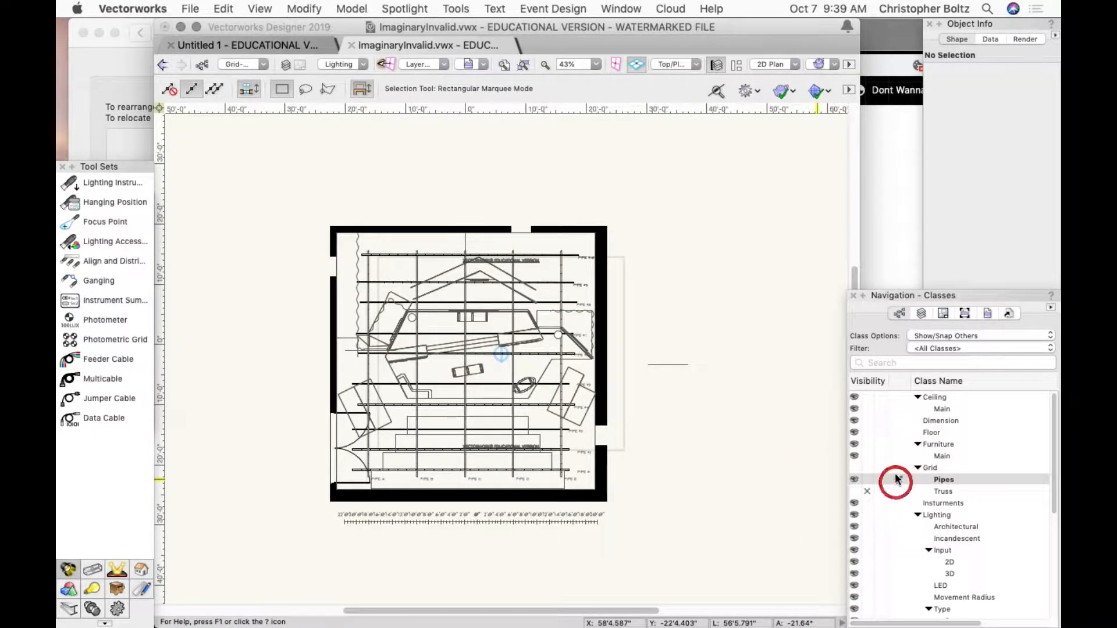
{"action": "left_click", "coordinate": [853, 491]}
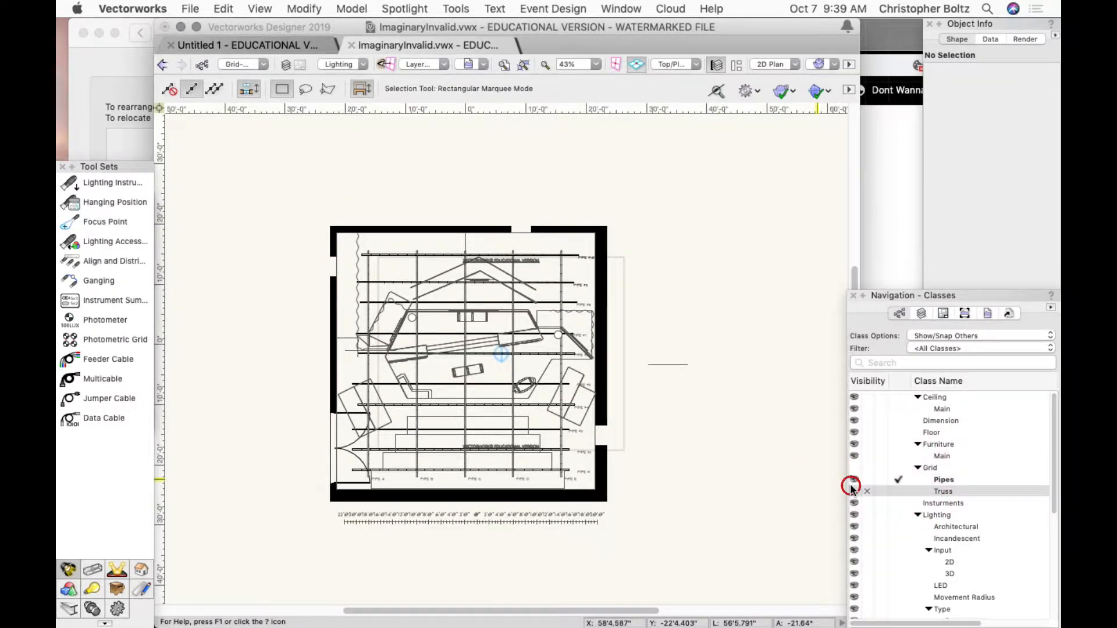
{"action": "left_click", "coordinate": [921, 314]}
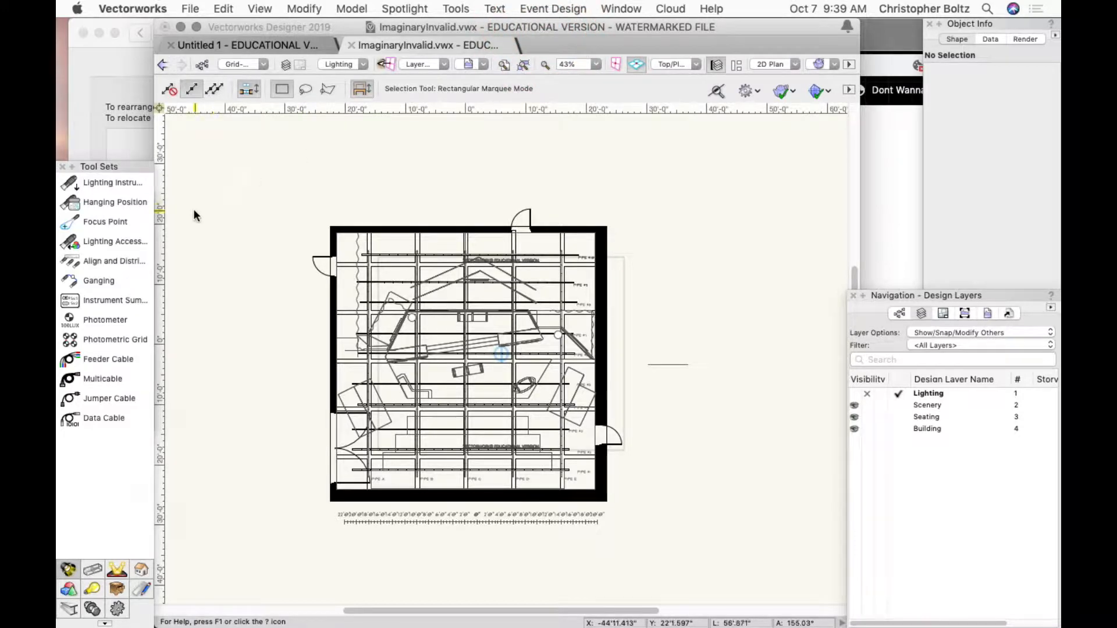
- Turn the Basic tool palette off and back on, and place it above the lighting tools in the Tool Sets palette
{"action": "left_click", "coordinate": [612, 12]}
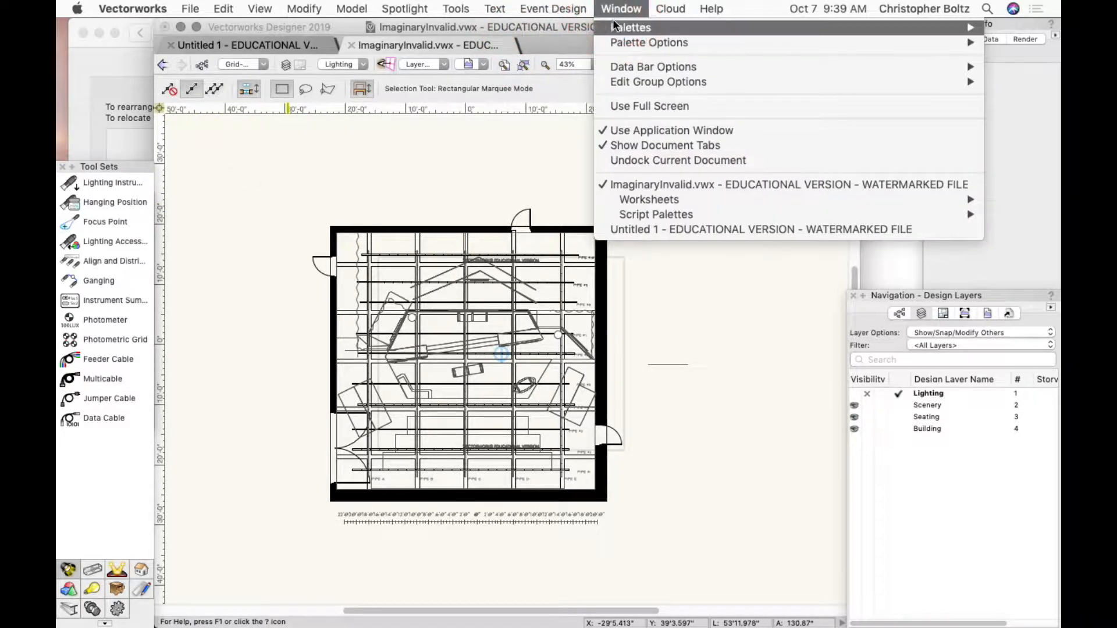
{"action": "mouse_move", "coordinate": [617, 27]}
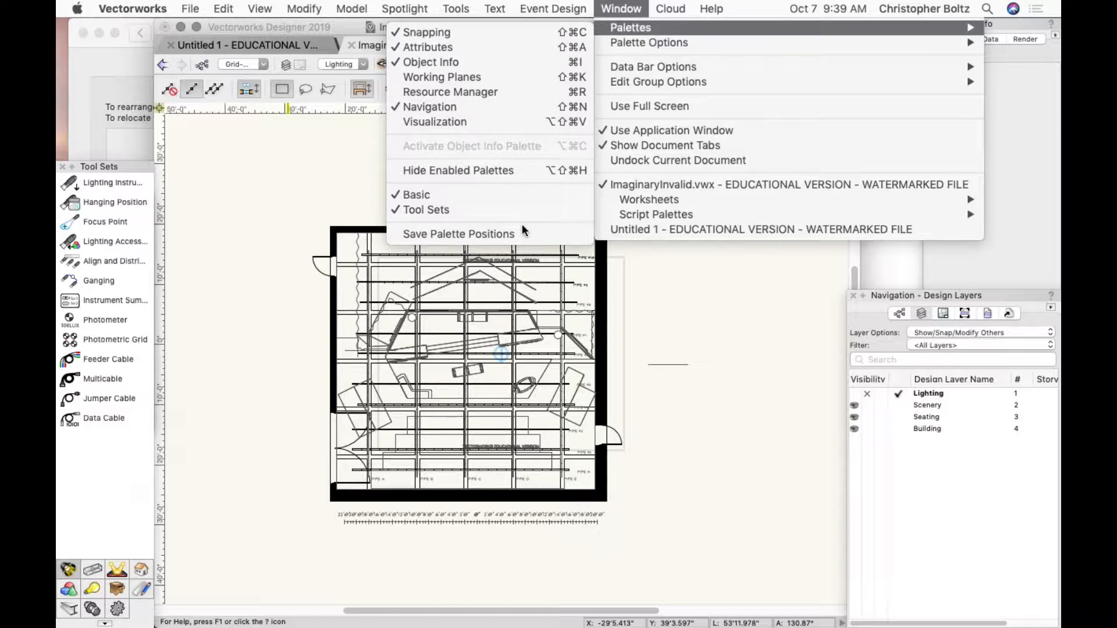
{"action": "left_click", "coordinate": [512, 200]}
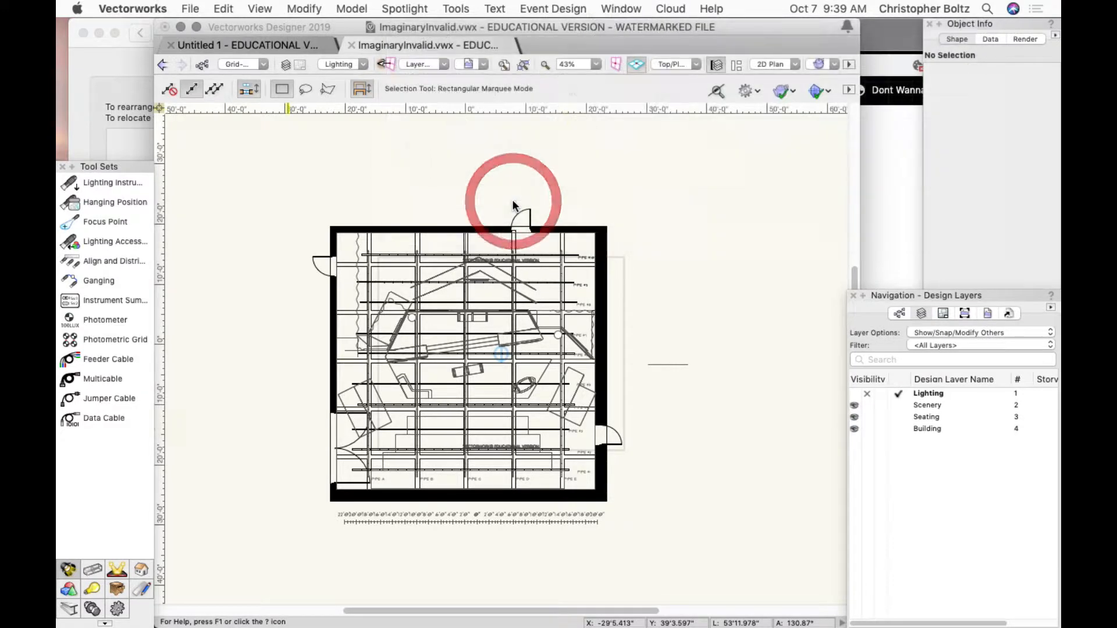
{"action": "left_click", "coordinate": [621, 8]}
{"action": "mouse_move", "coordinate": [618, 28]}
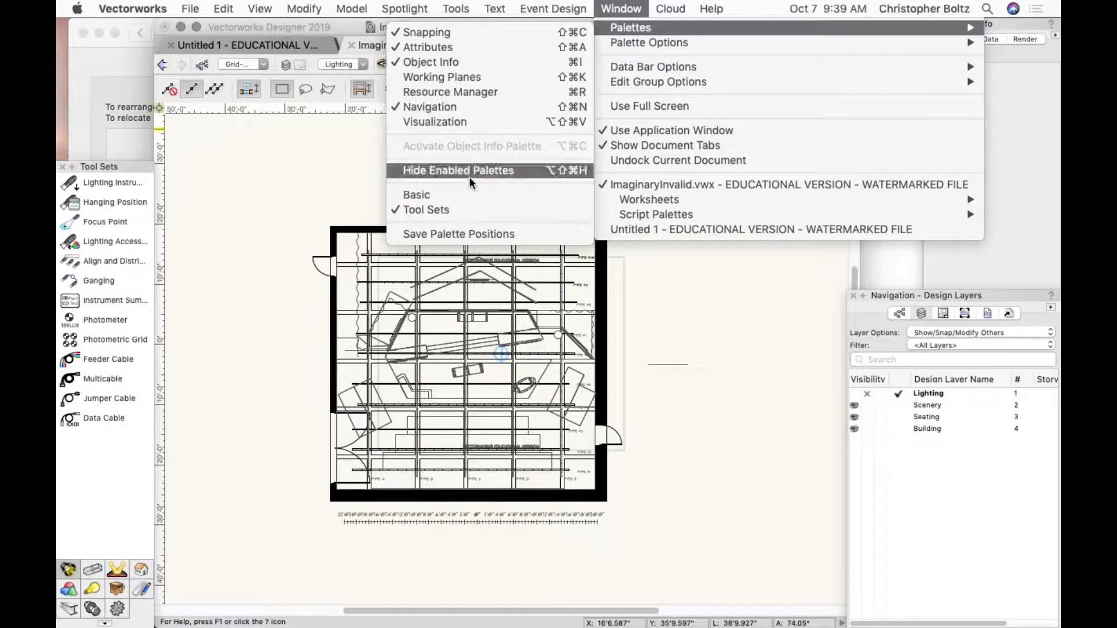
{"action": "left_click", "coordinate": [459, 193]}
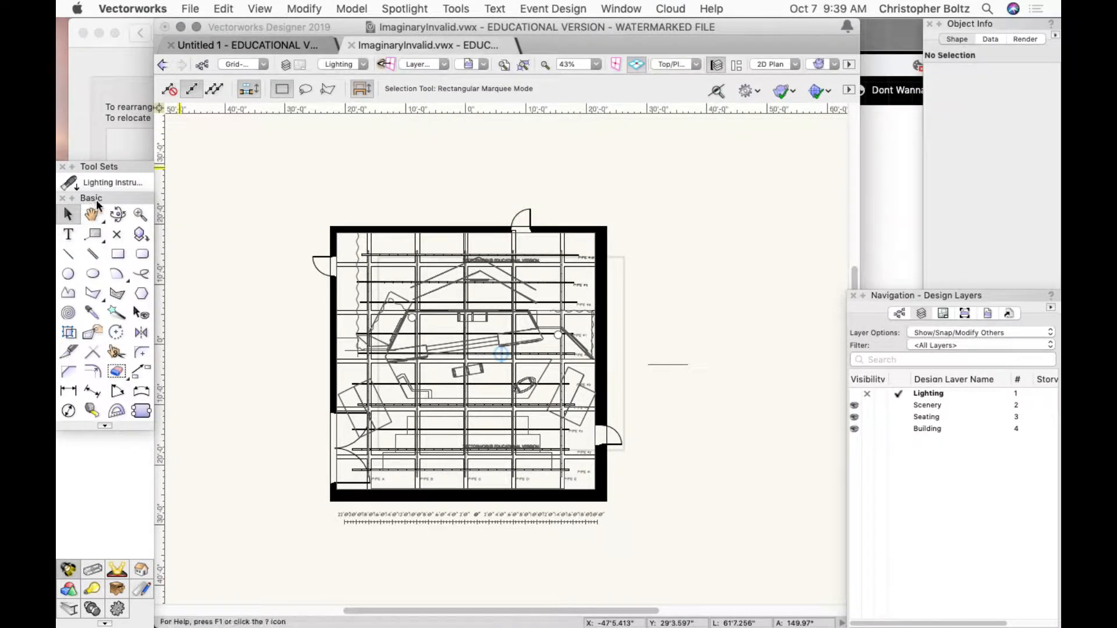
{"action": "left_click_drag", "start_coordinate": [98, 203], "coordinate": [64, 56]}
- Examine the theatre's truss and pipe grid above the scenery in 3D with the Flyover tool
{"action": "left_click", "coordinate": [117, 65]}
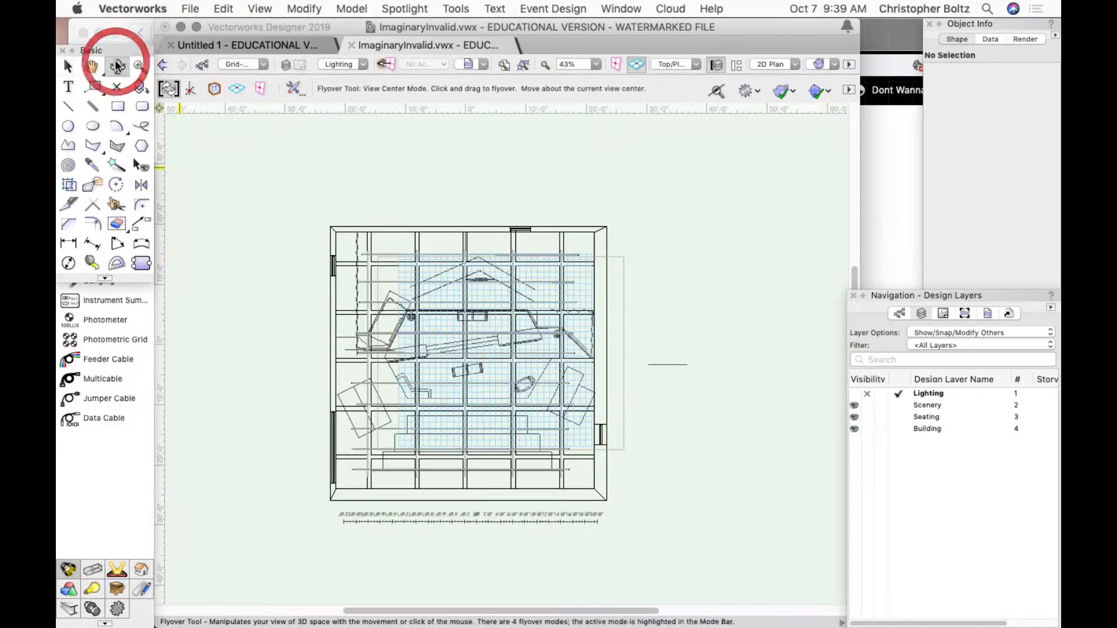
{"action": "left_click_drag", "start_coordinate": [488, 506], "coordinate": [244, 82]}
{"action": "left_click_drag", "start_coordinate": [514, 371], "coordinate": [793, 286]}
{"action": "scroll", "coordinate": [495, 337], "scroll_direction": "up", "scroll_amount": 5}
{"action": "left_click_drag", "start_coordinate": [700, 336], "coordinate": [732, 416]}
{"action": "scroll", "coordinate": [682, 348], "scroll_direction": "down", "scroll_amount": 3}
{"action": "left_click_drag", "start_coordinate": [505, 407], "coordinate": [538, 415]}
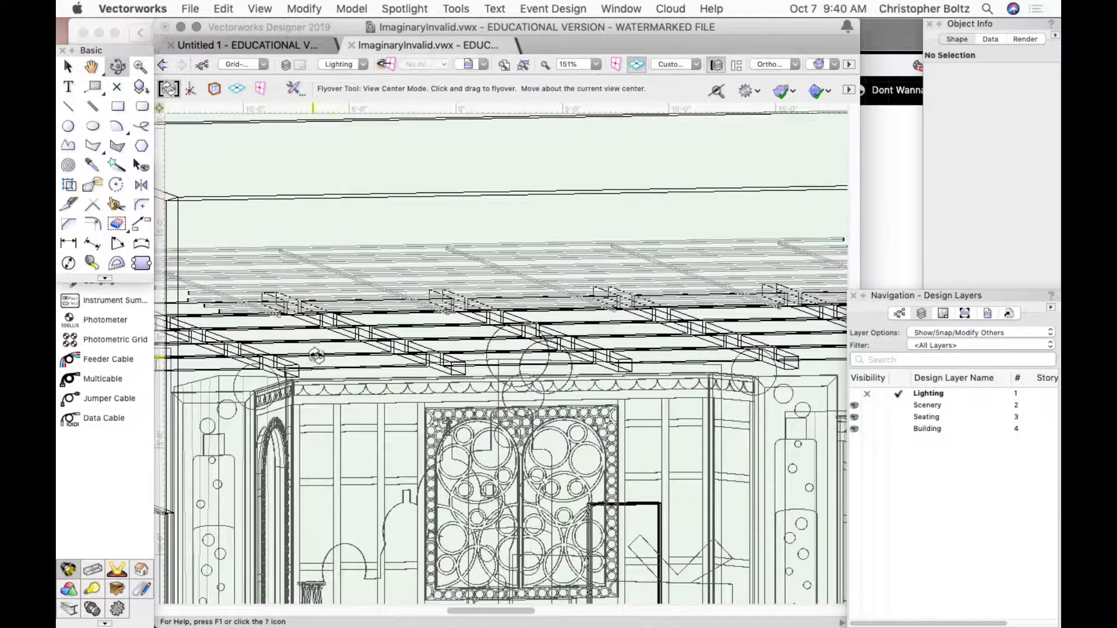
{"action": "left_click_drag", "start_coordinate": [344, 350], "coordinate": [460, 488]}
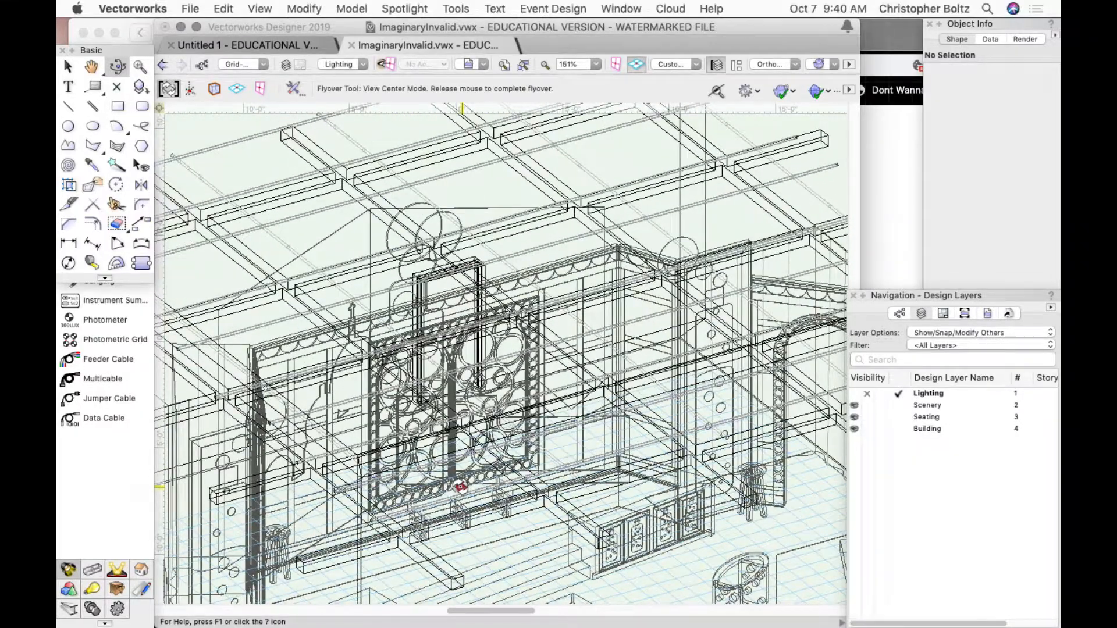
{"action": "left_click_drag", "start_coordinate": [460, 487], "coordinate": [402, 517]}
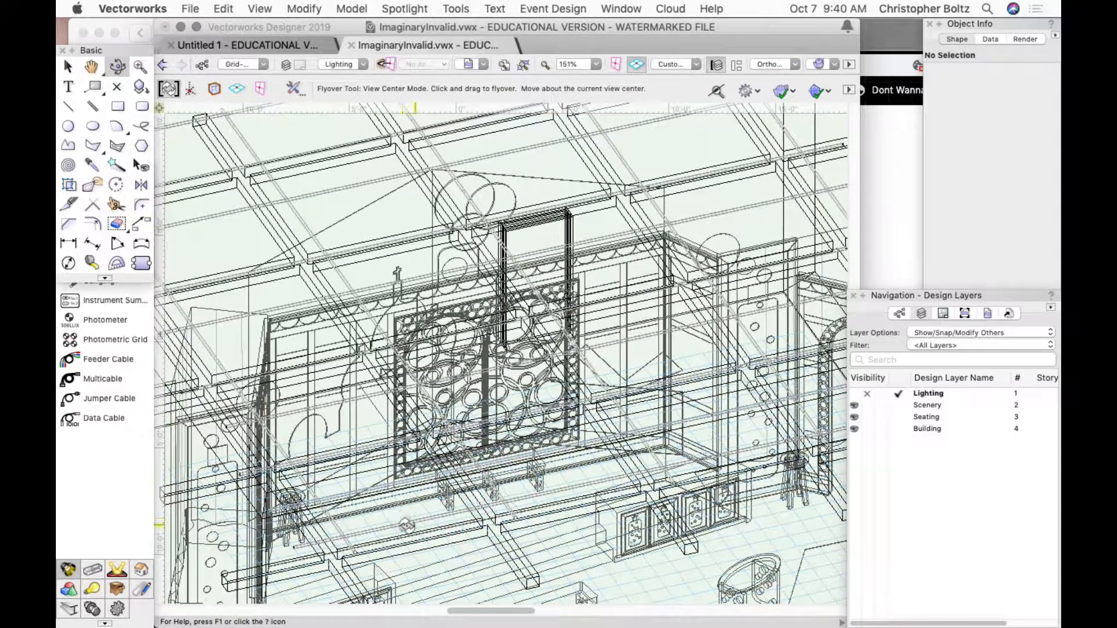
- Select individual grid pipes in the 3D view, including Pipe #8, Pipe C and Pipe D, to inspect their hanging position properties
{"action": "left_click", "coordinate": [68, 65]}
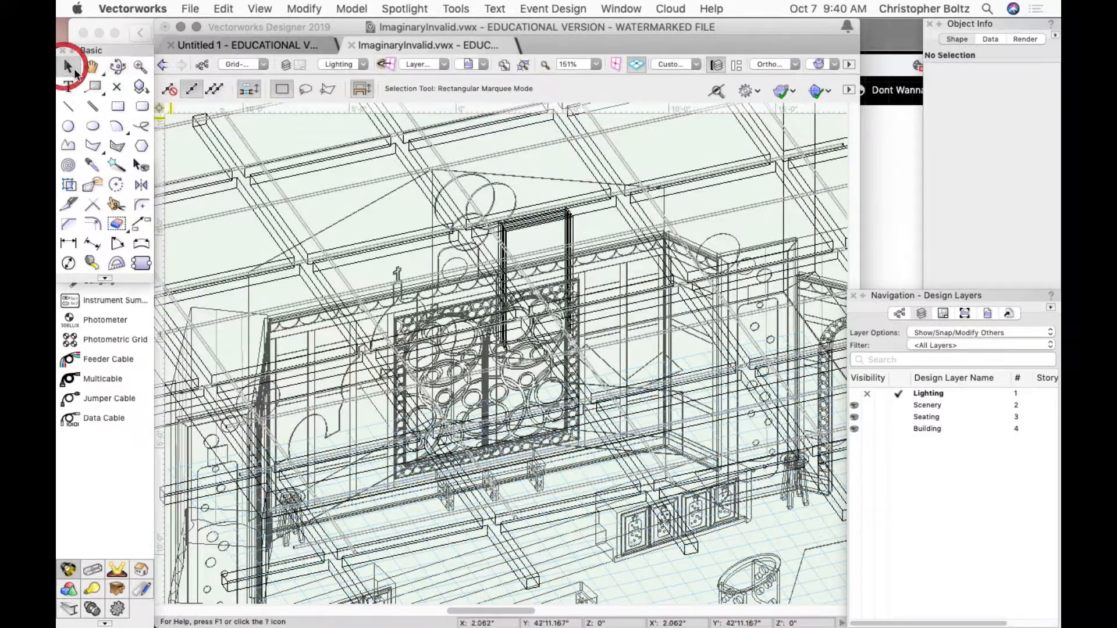
{"action": "left_click", "coordinate": [279, 179]}
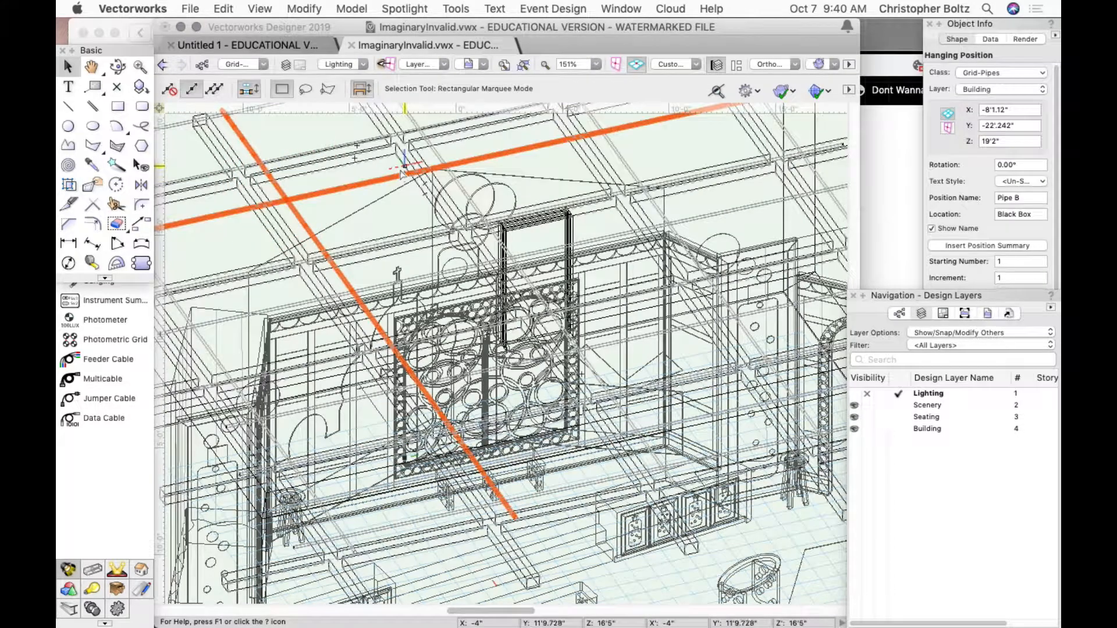
{"action": "right_click", "coordinate": [411, 171]}
{"action": "left_click", "coordinate": [388, 172]}
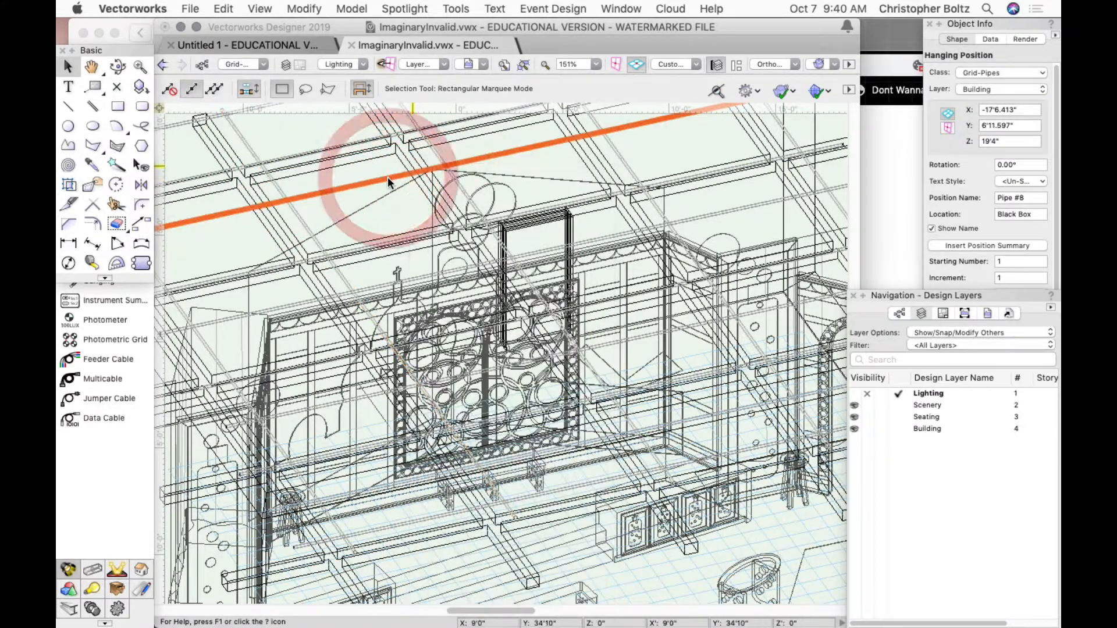
{"action": "left_click", "coordinate": [445, 161]}
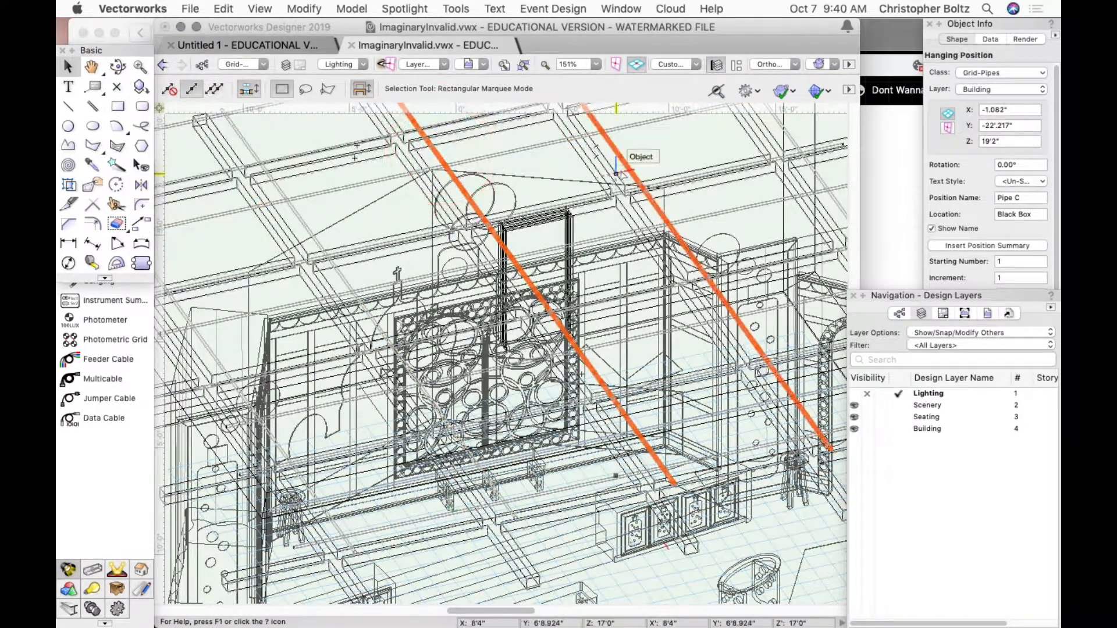
{"action": "left_click", "coordinate": [632, 168]}
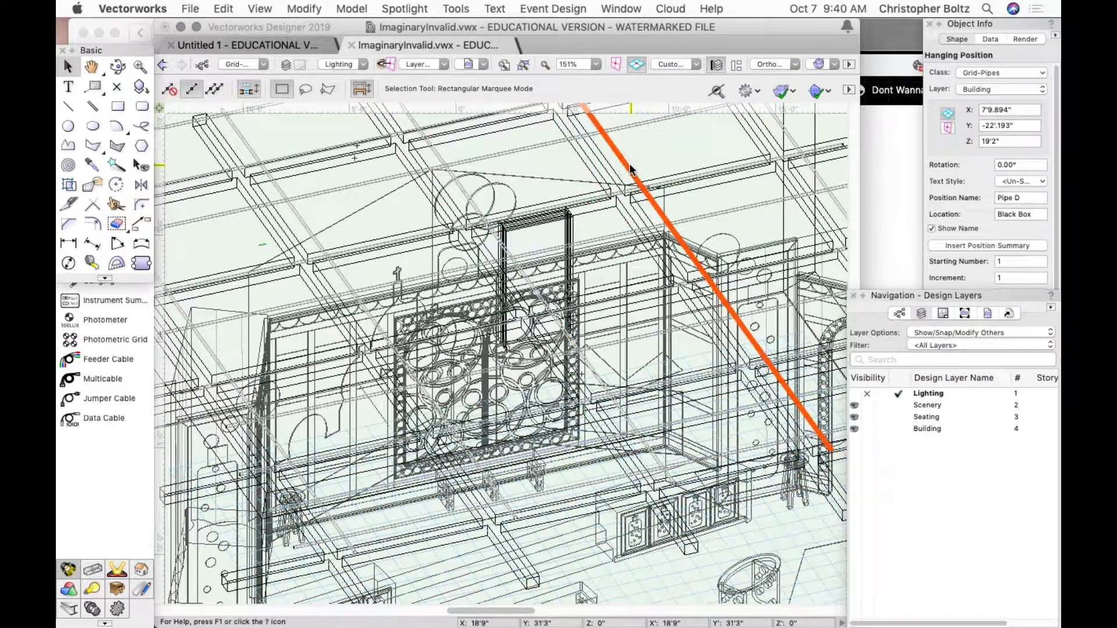
- Return the drawing to the Top/Plan view and frame the upstage pipes of the grid
{"action": "key", "text": "super+5"}
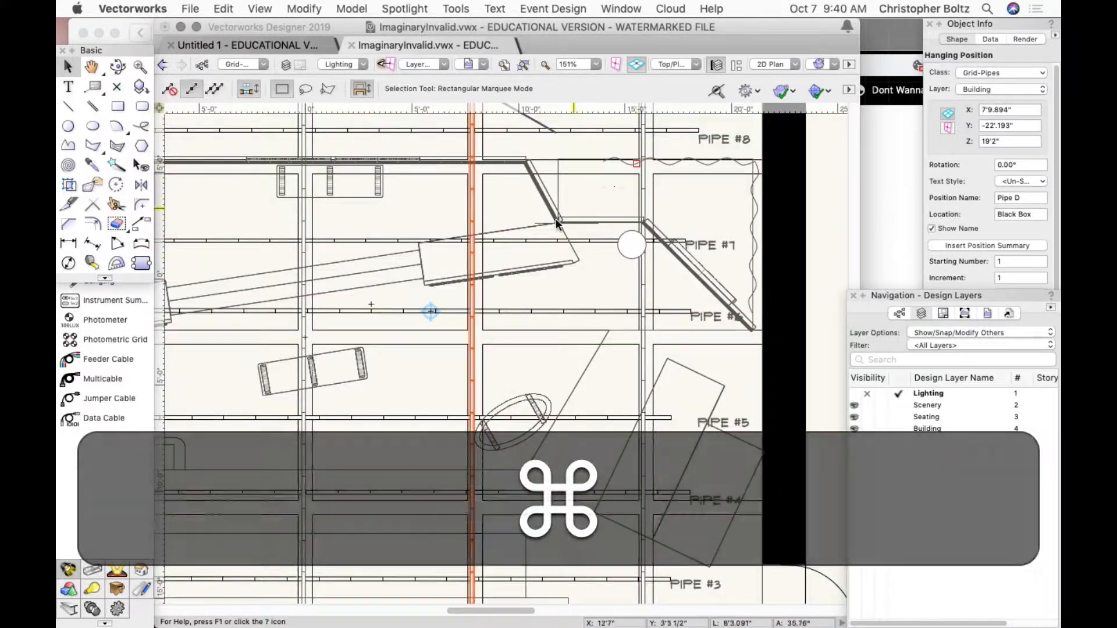
{"action": "key", "text": "h"}
{"action": "left_click_drag", "start_coordinate": [454, 269], "coordinate": [636, 256]}
{"action": "scroll", "coordinate": [634, 256], "scroll_direction": "down", "scroll_amount": 5}
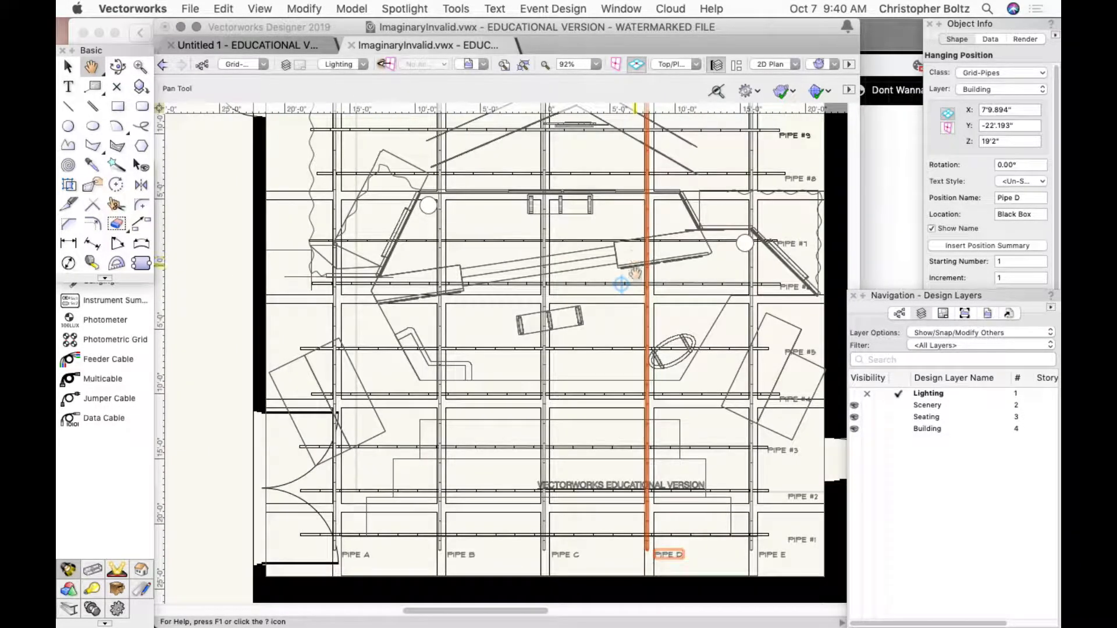
{"action": "left_click", "coordinate": [696, 64]}
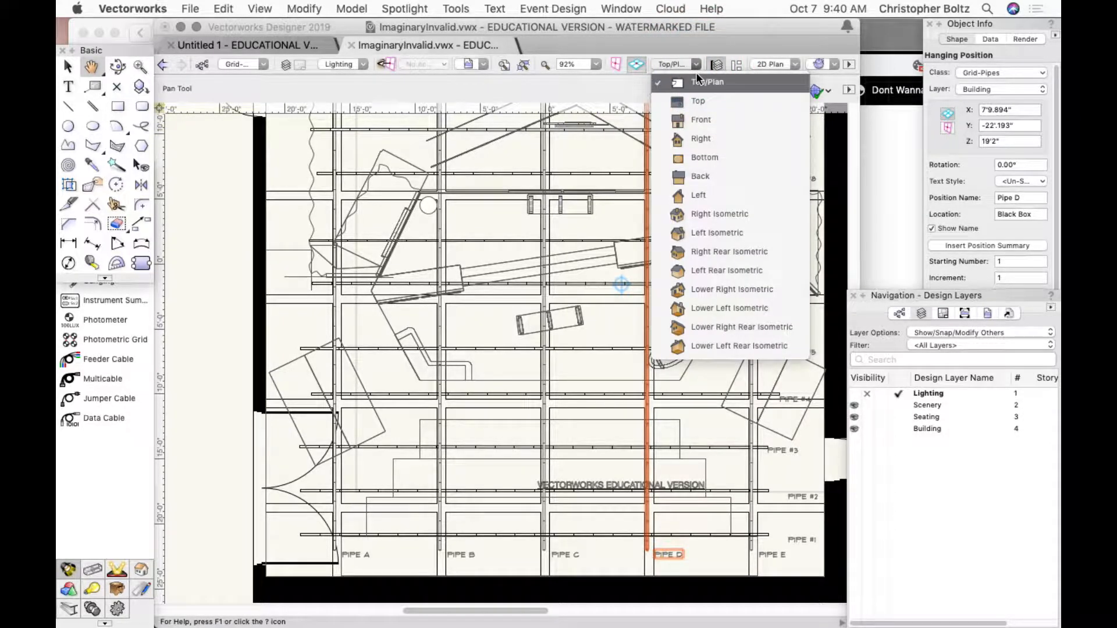
{"action": "left_click", "coordinate": [204, 227]}
{"action": "left_click", "coordinate": [91, 66]}
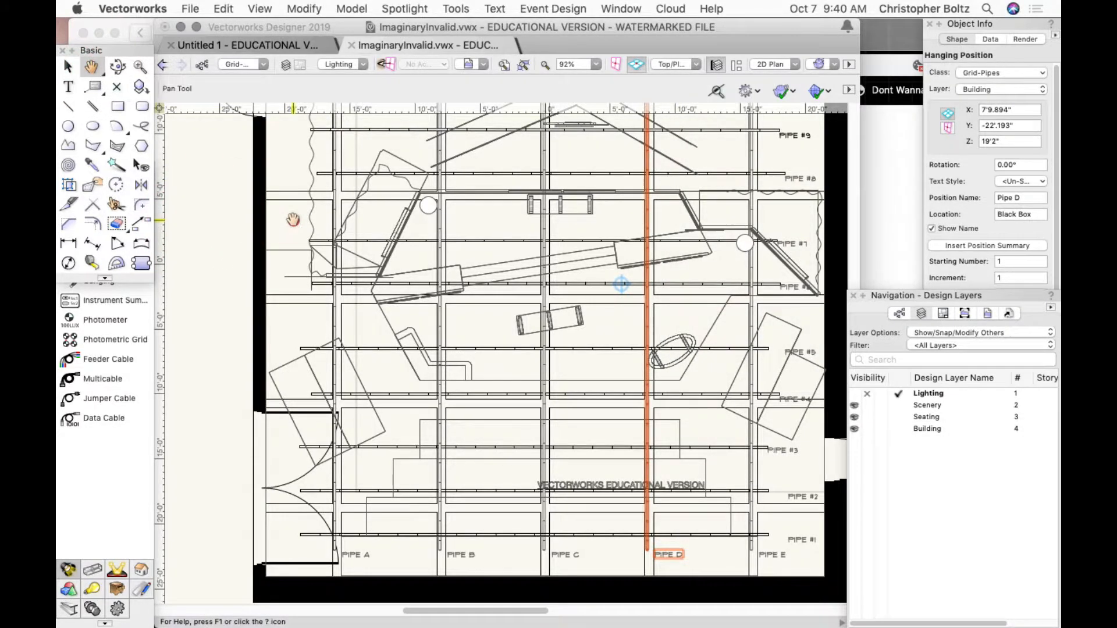
{"action": "left_click_drag", "start_coordinate": [290, 219], "coordinate": [286, 337]}
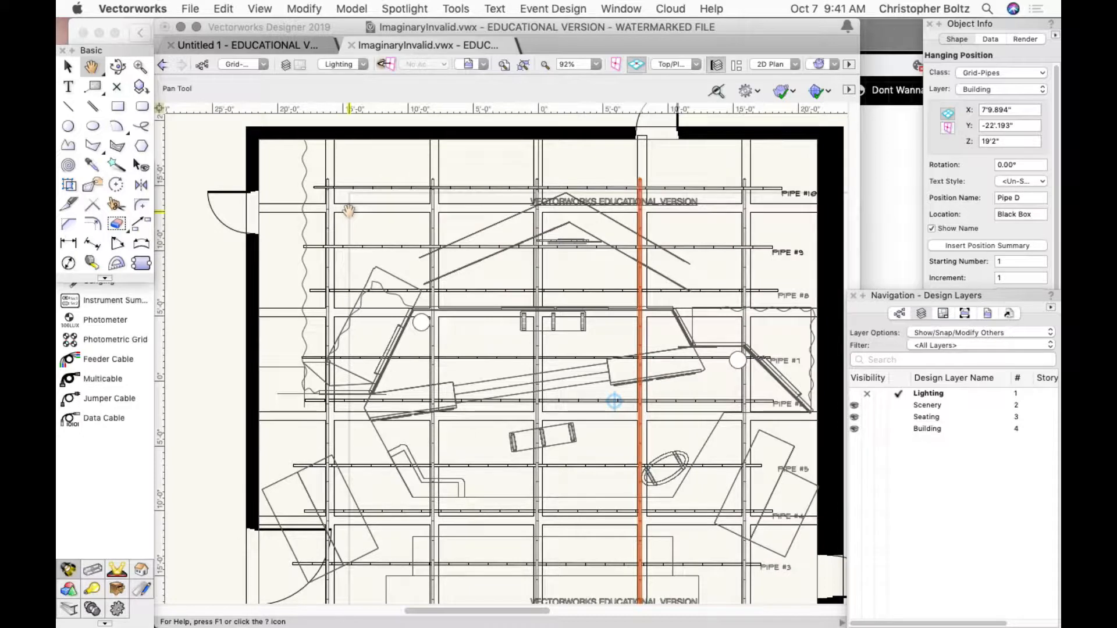
- Force-select the hanging position Pipe #10 on the Building layer while the Lighting layer is active
{"action": "key", "text": "x"}
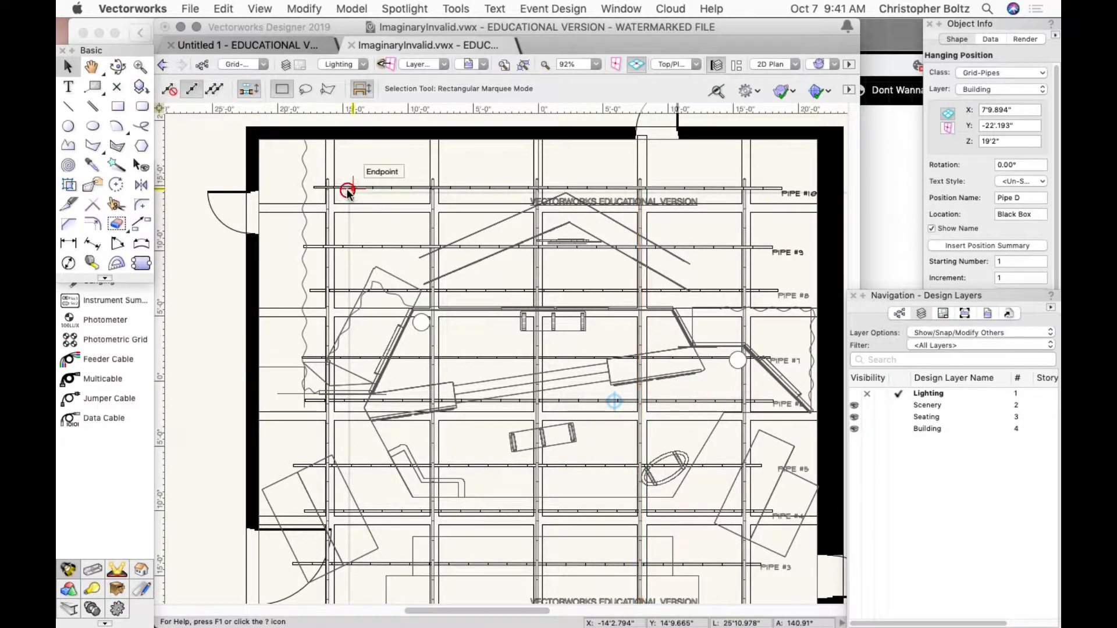
{"action": "left_click", "coordinate": [348, 194]}
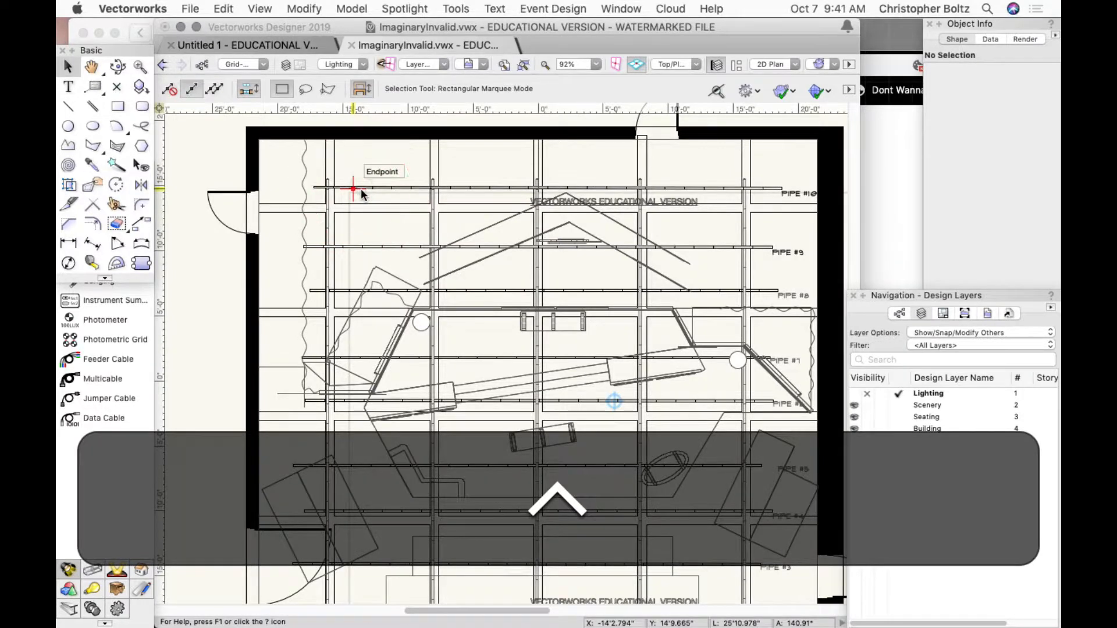
{"action": "right_click", "coordinate": [360, 190]}
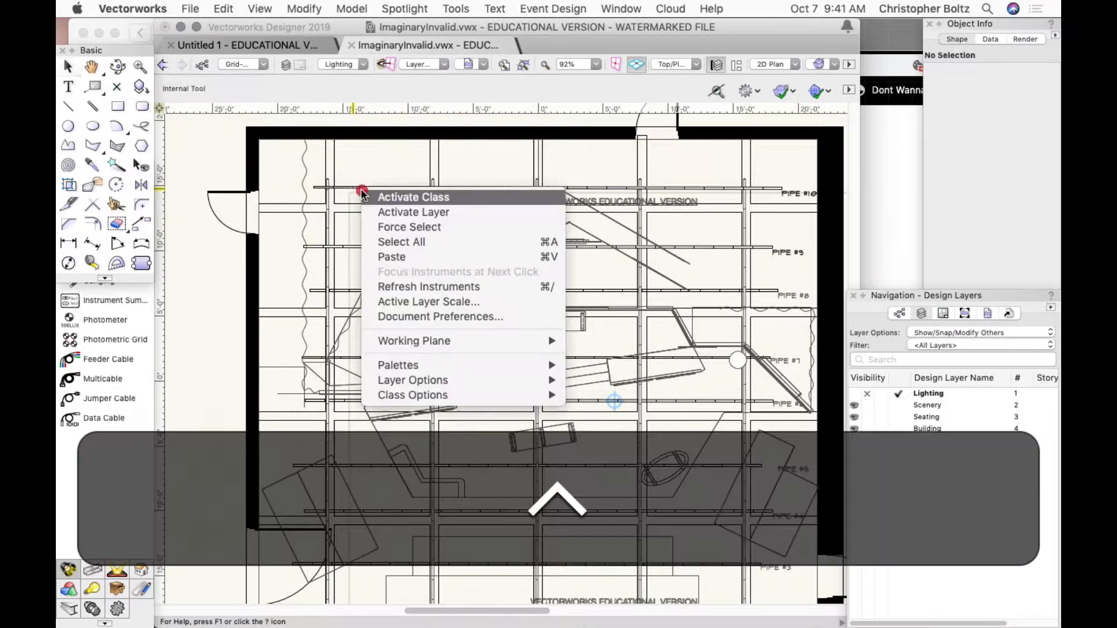
{"action": "left_click", "coordinate": [361, 182]}
{"action": "right_click", "coordinate": [363, 184]}
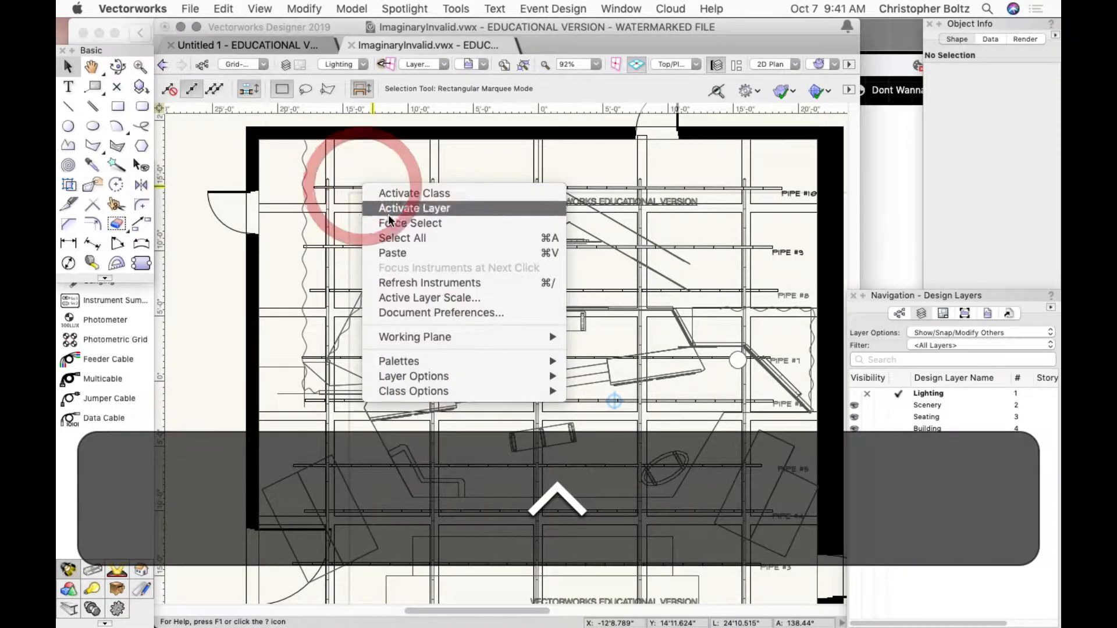
{"action": "left_click", "coordinate": [392, 223]}
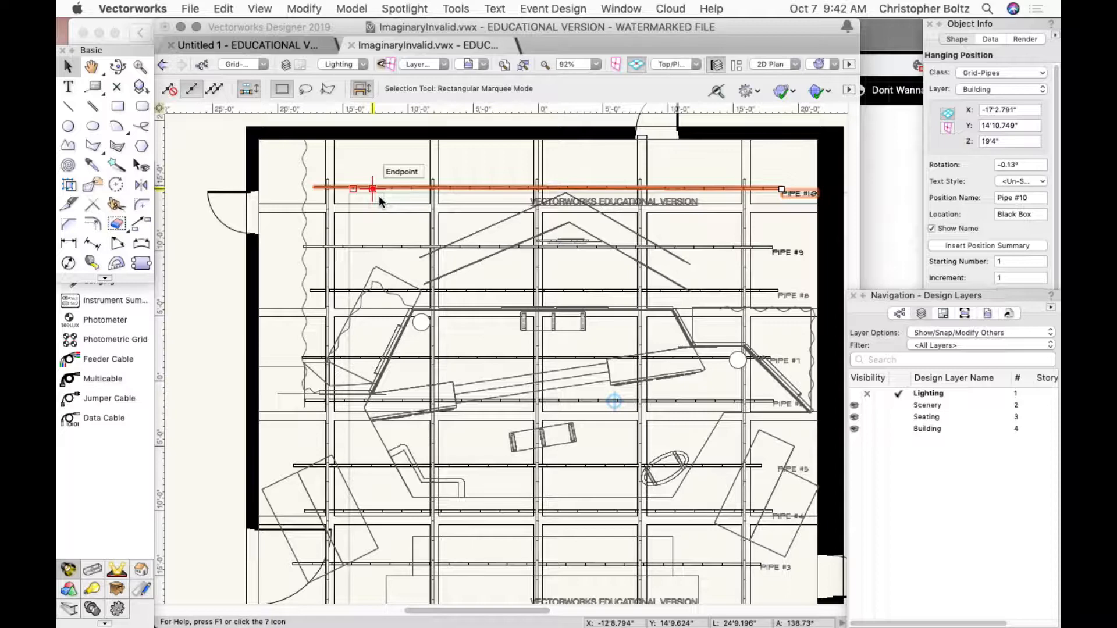
- Close the Object Info palette, show it again and move it inward beside the drawing window
{"action": "left_click", "coordinate": [927, 23]}
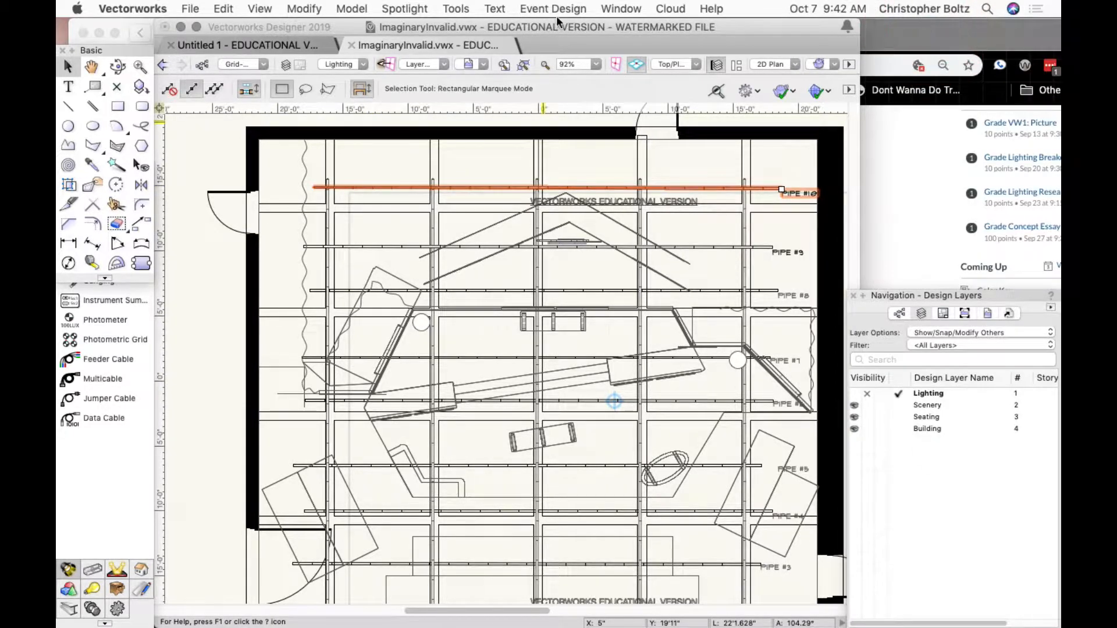
{"action": "left_click", "coordinate": [616, 9]}
{"action": "mouse_move", "coordinate": [621, 30]}
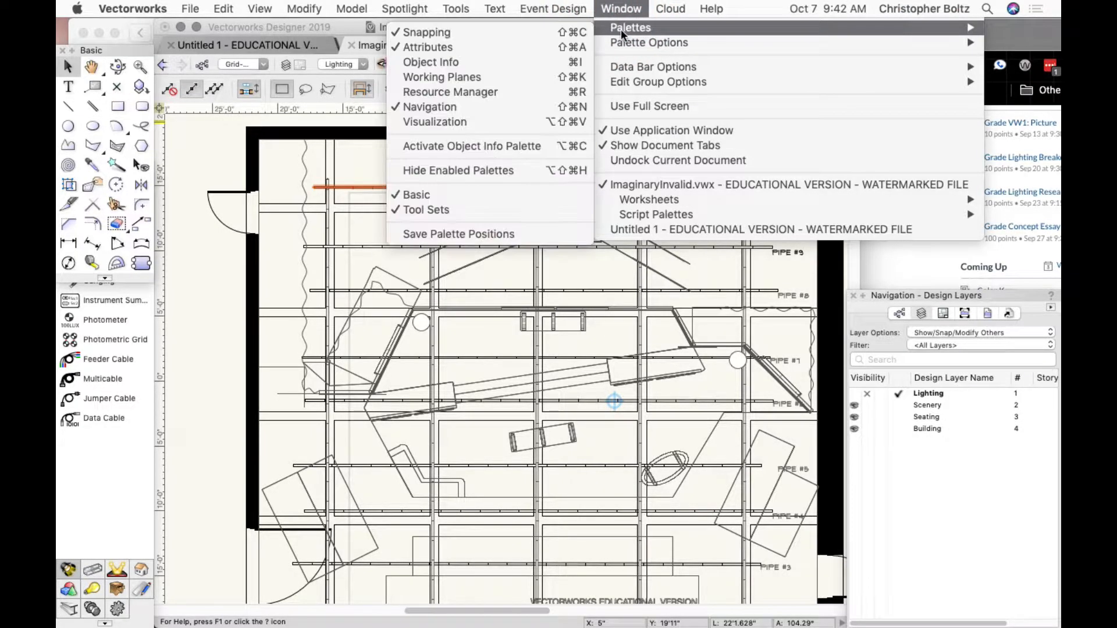
{"action": "left_click", "coordinate": [474, 62]}
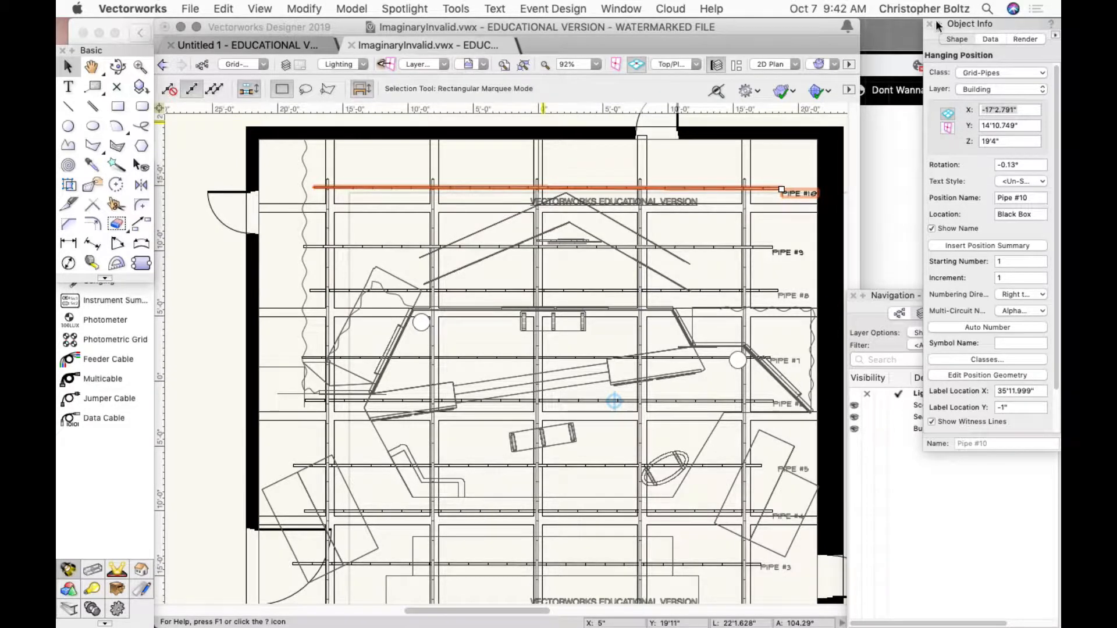
{"action": "left_click_drag", "start_coordinate": [966, 23], "coordinate": [903, 34]}
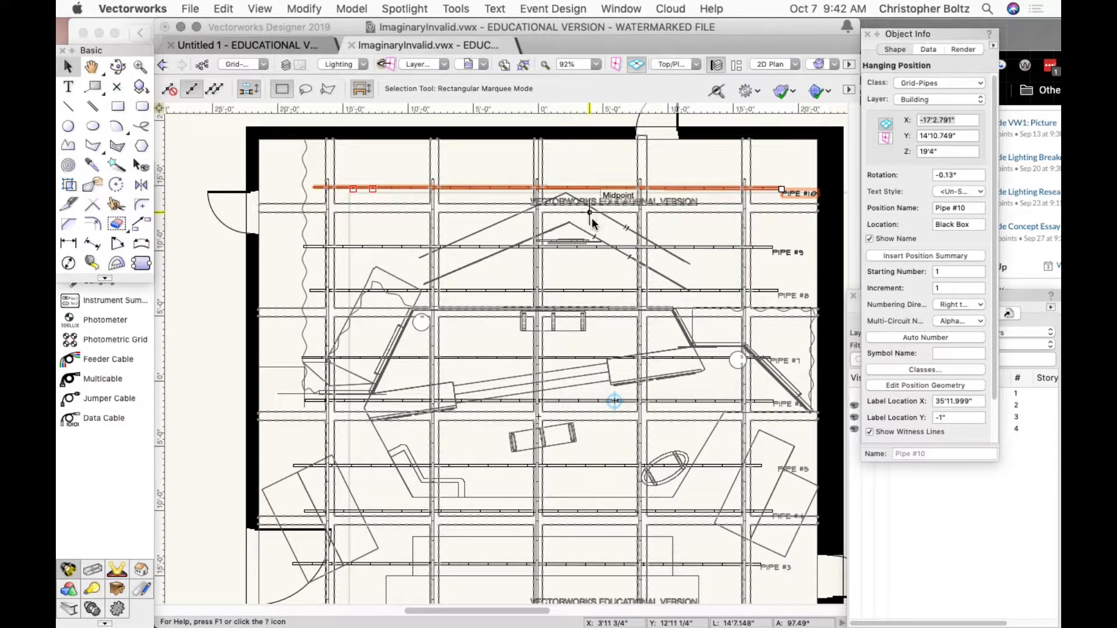
- Deselect Pipe #10 and force-select it again, repeating the selection from another point along the pipe
{"action": "left_click", "coordinate": [505, 226]}
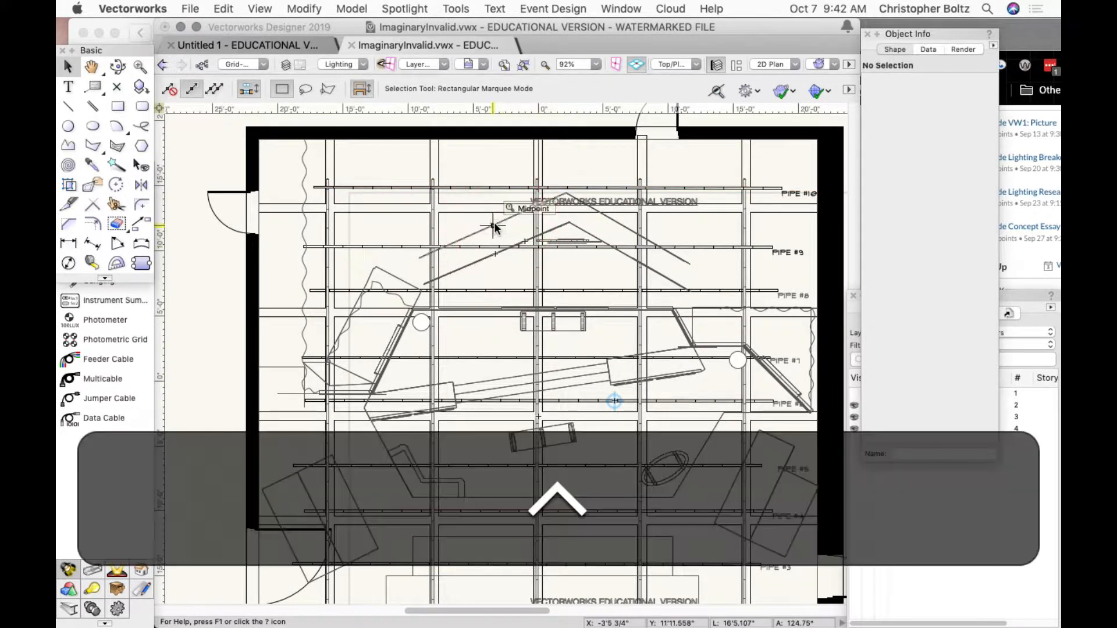
{"action": "right_click", "coordinate": [484, 191]}
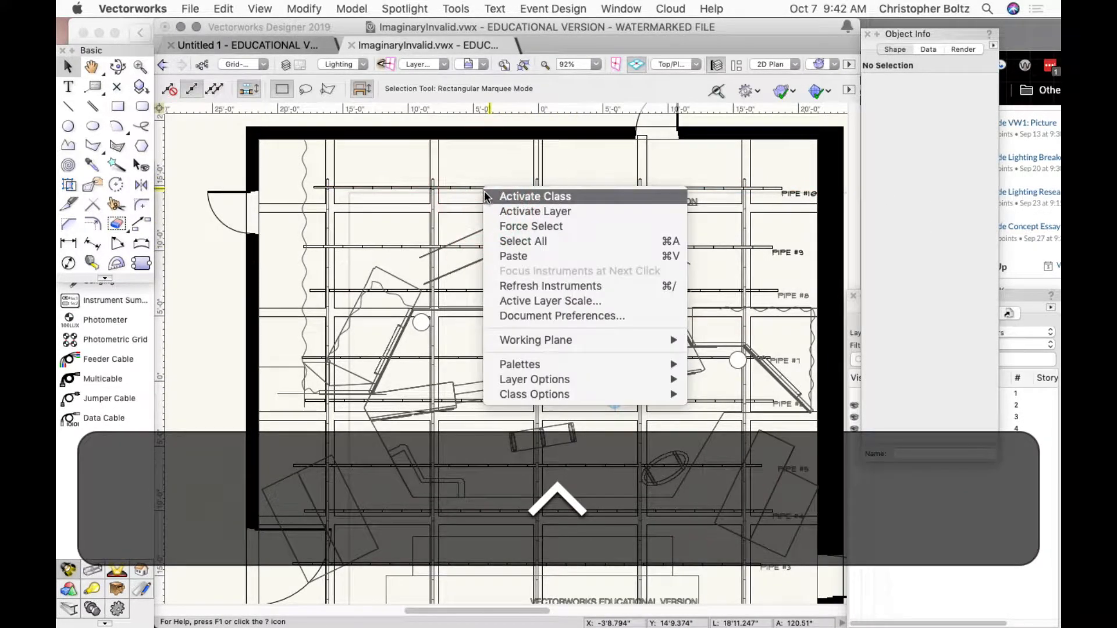
{"action": "left_click", "coordinate": [502, 227]}
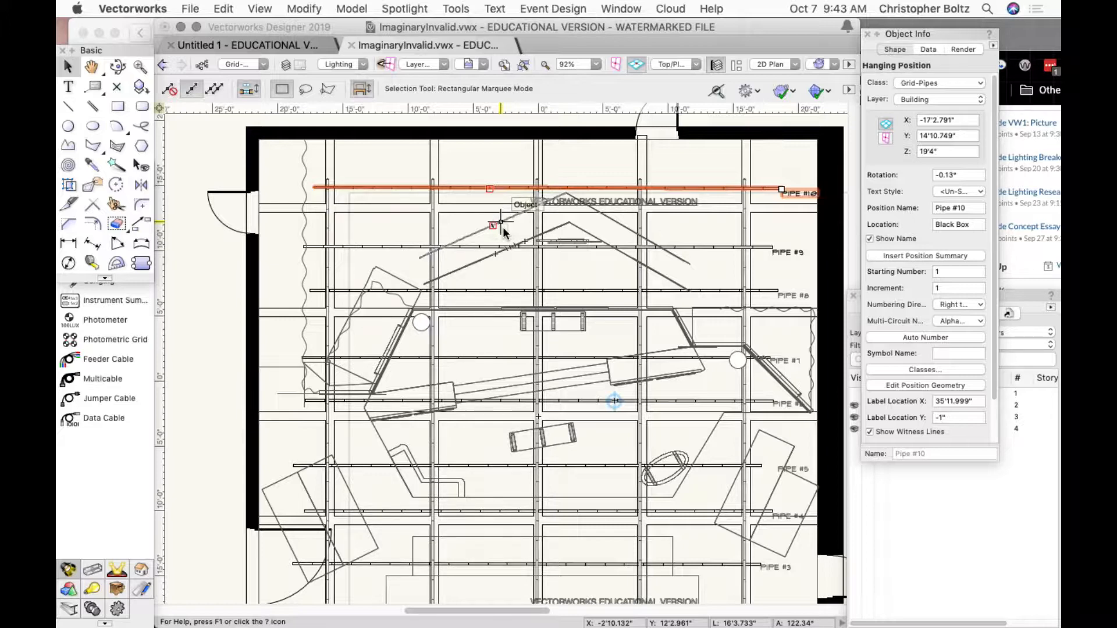
{"action": "key", "text": "ctrl"}
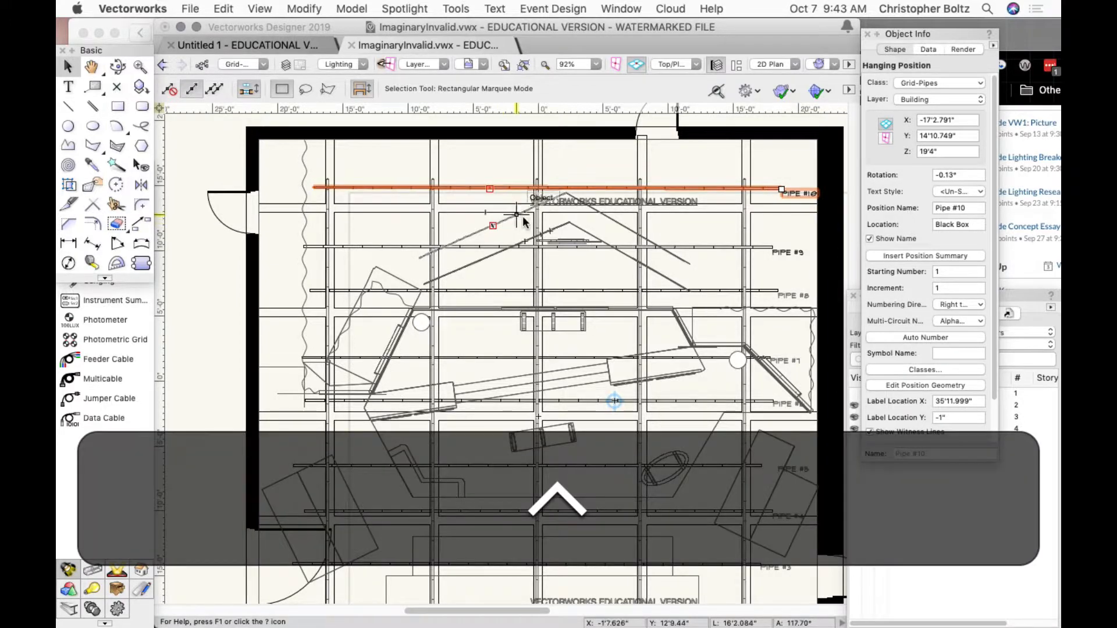
{"action": "left_click", "coordinate": [498, 189], "text": "ctrl"}
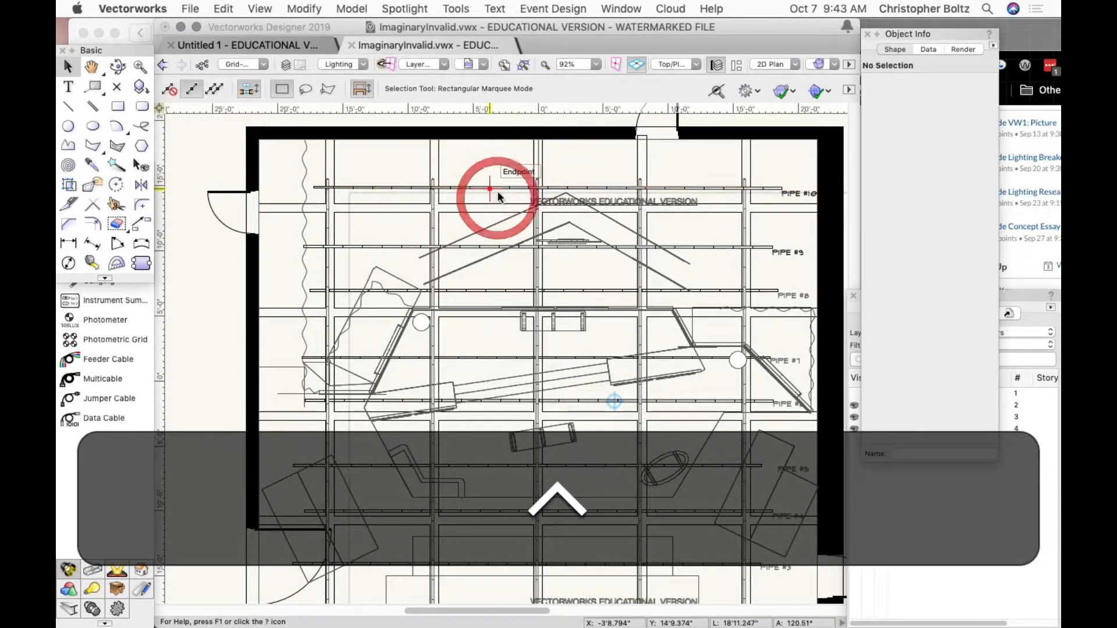
{"action": "left_click", "coordinate": [498, 187], "text": "ctrl"}
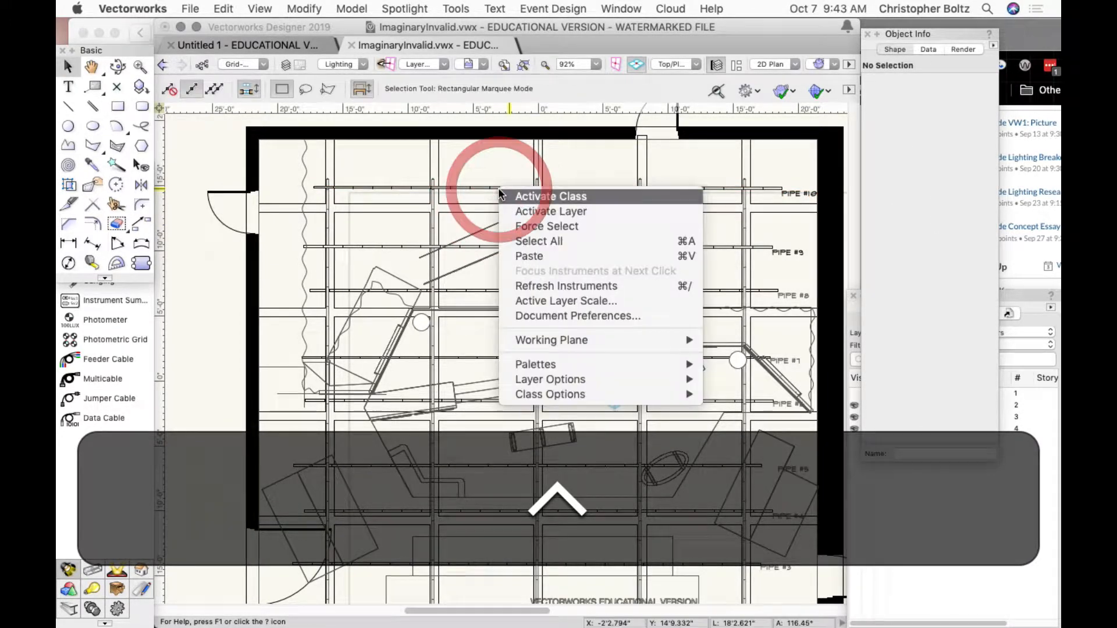
{"action": "left_click", "coordinate": [519, 226]}
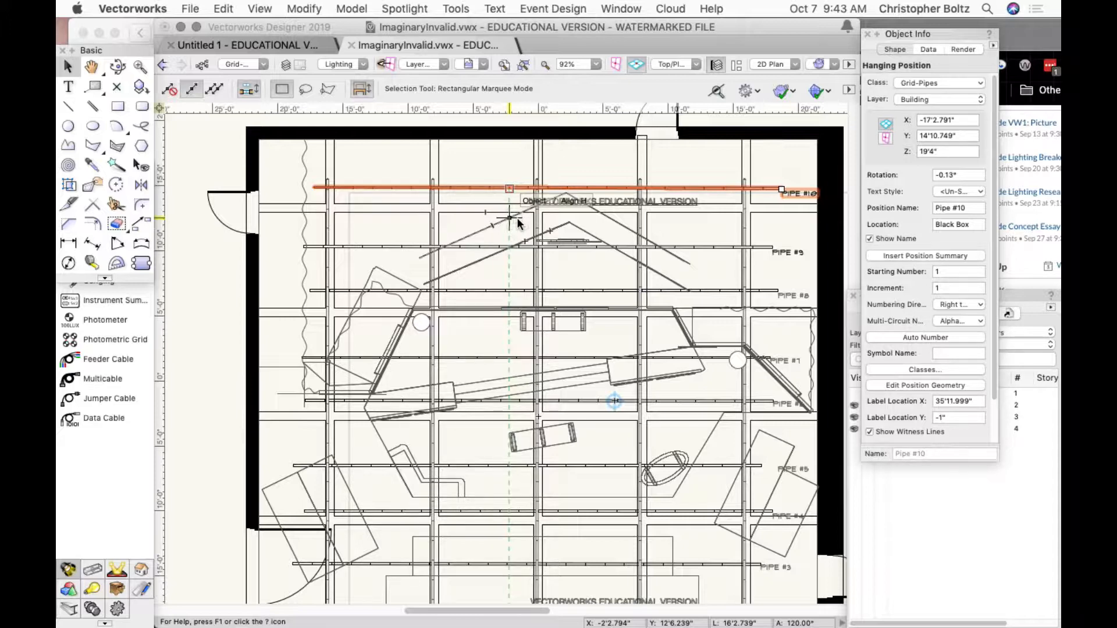
- Review the class and layer choices offered for Pipe #10 without changing either assignment
{"action": "left_click", "coordinate": [912, 83]}
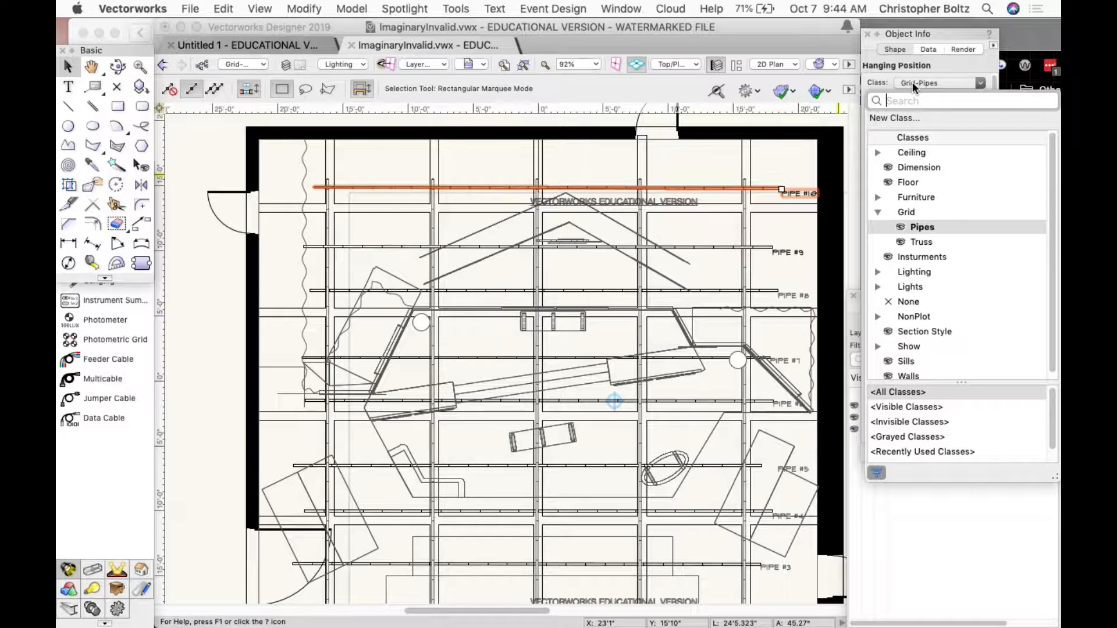
{"action": "left_click", "coordinate": [885, 79]}
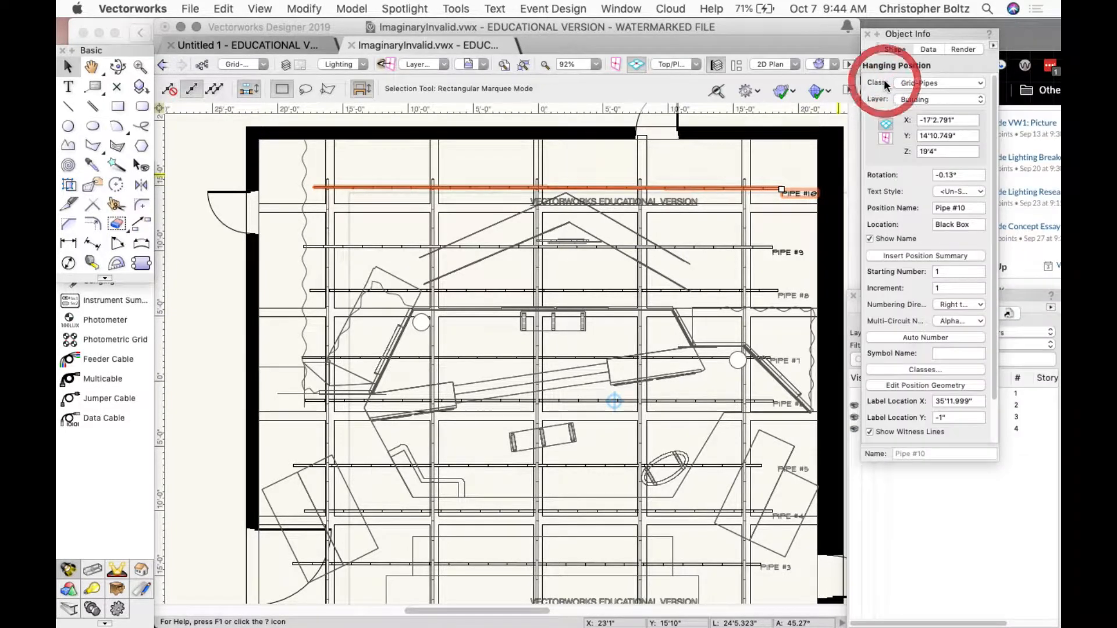
{"action": "left_click", "coordinate": [937, 100]}
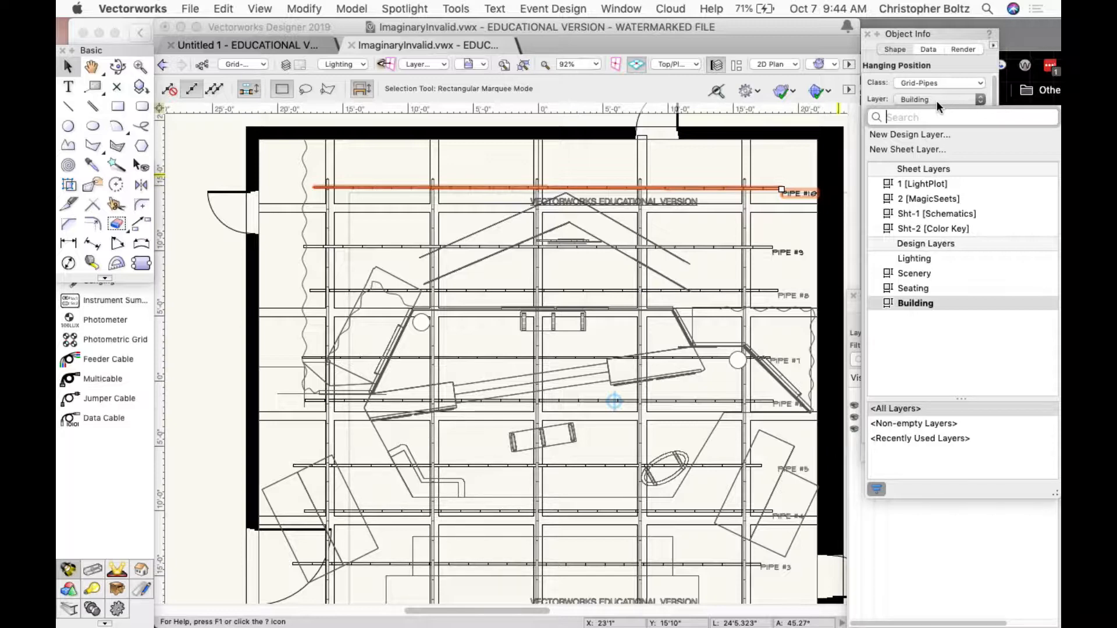
{"action": "left_click", "coordinate": [878, 93]}
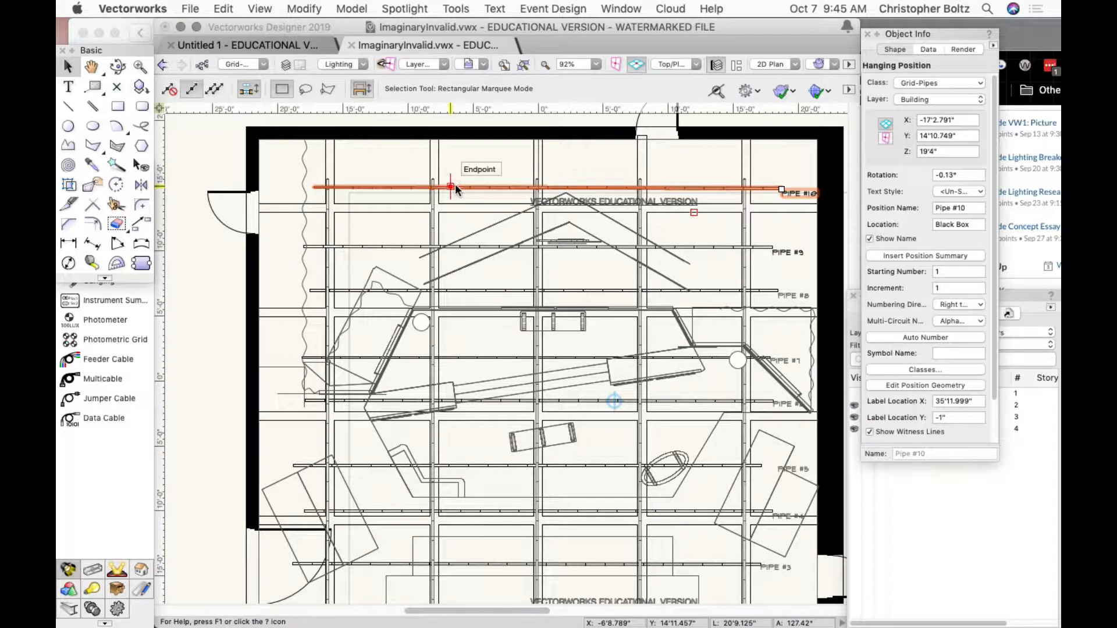
- Deselect Pipe #10 and force-select it from the Lighting layer, doing this twice from different points along the pipe
{"action": "left_click", "coordinate": [456, 163]}
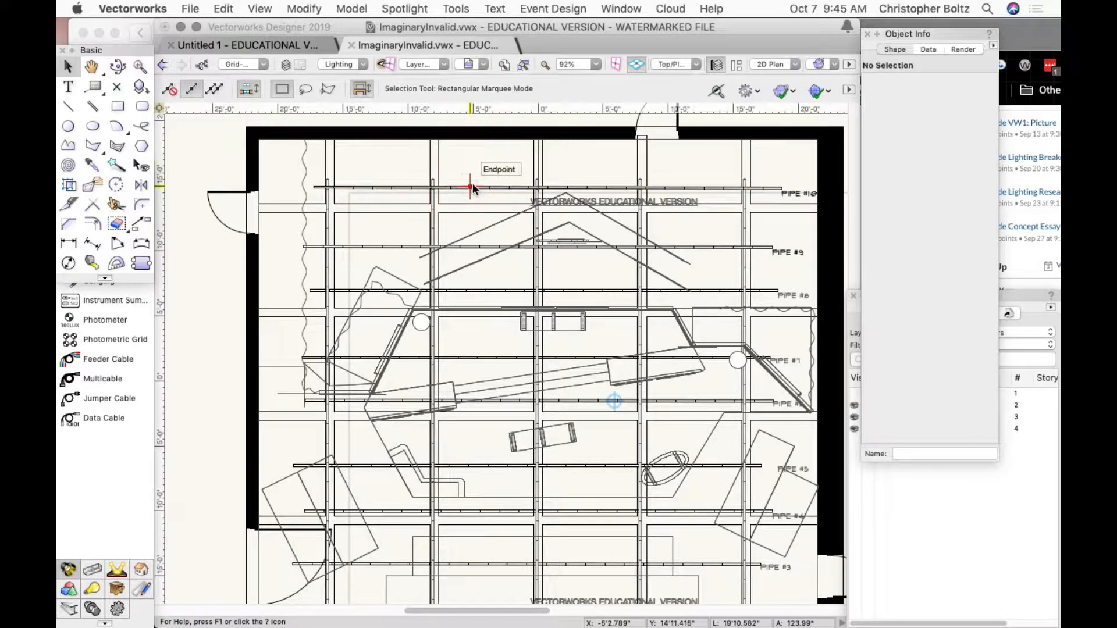
{"action": "left_click", "coordinate": [472, 187]}
{"action": "left_click", "coordinate": [473, 187]}
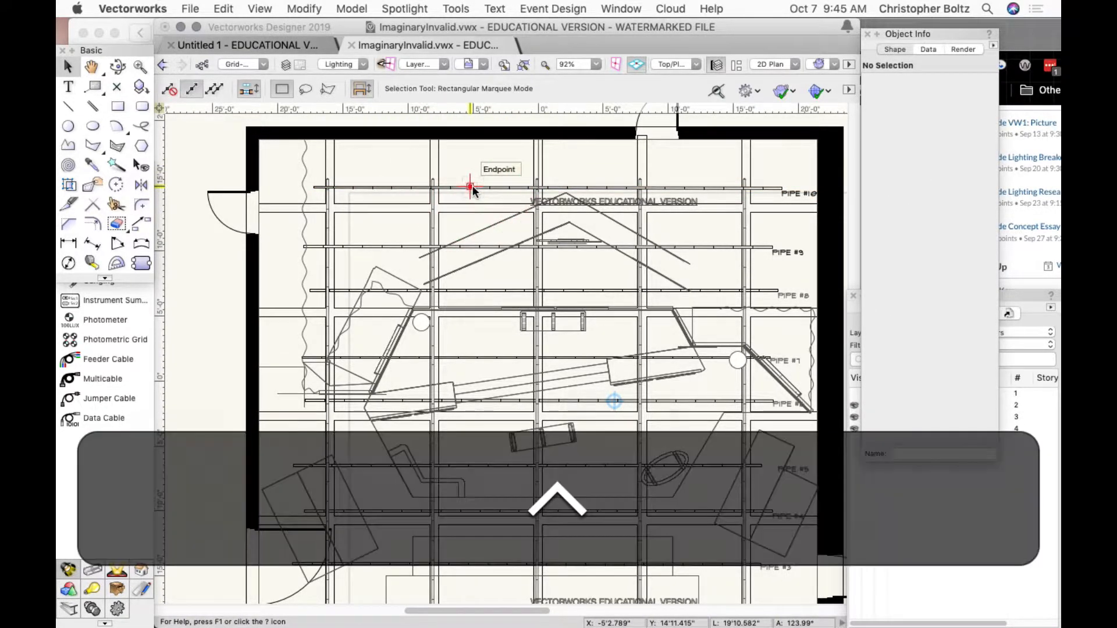
{"action": "right_click", "coordinate": [472, 186]}
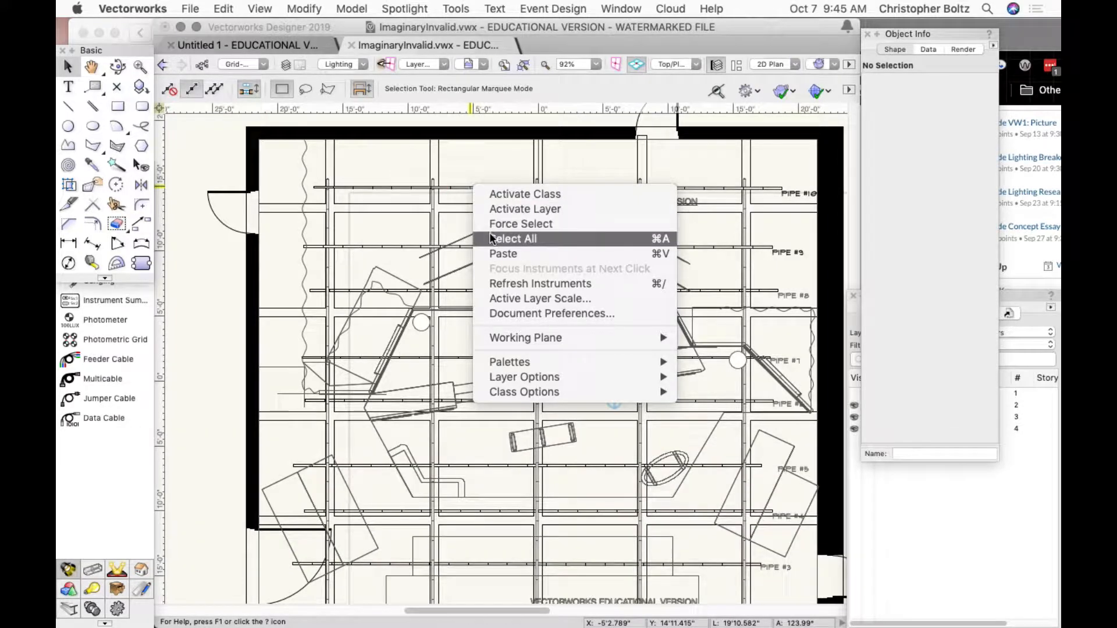
{"action": "left_click", "coordinate": [491, 227]}
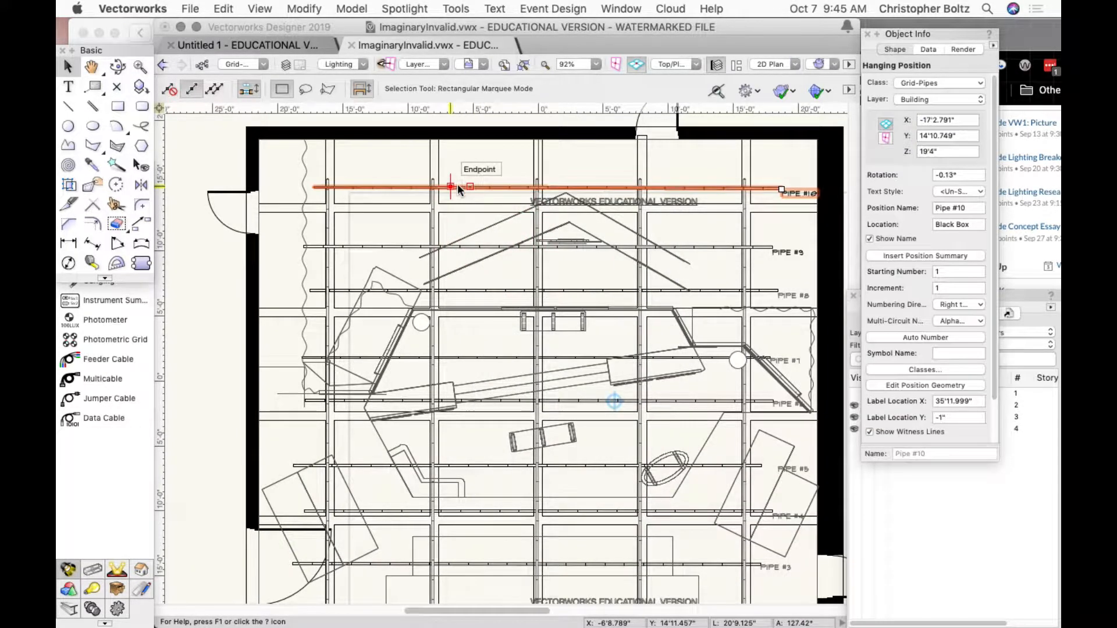
{"action": "left_click", "coordinate": [459, 200]}
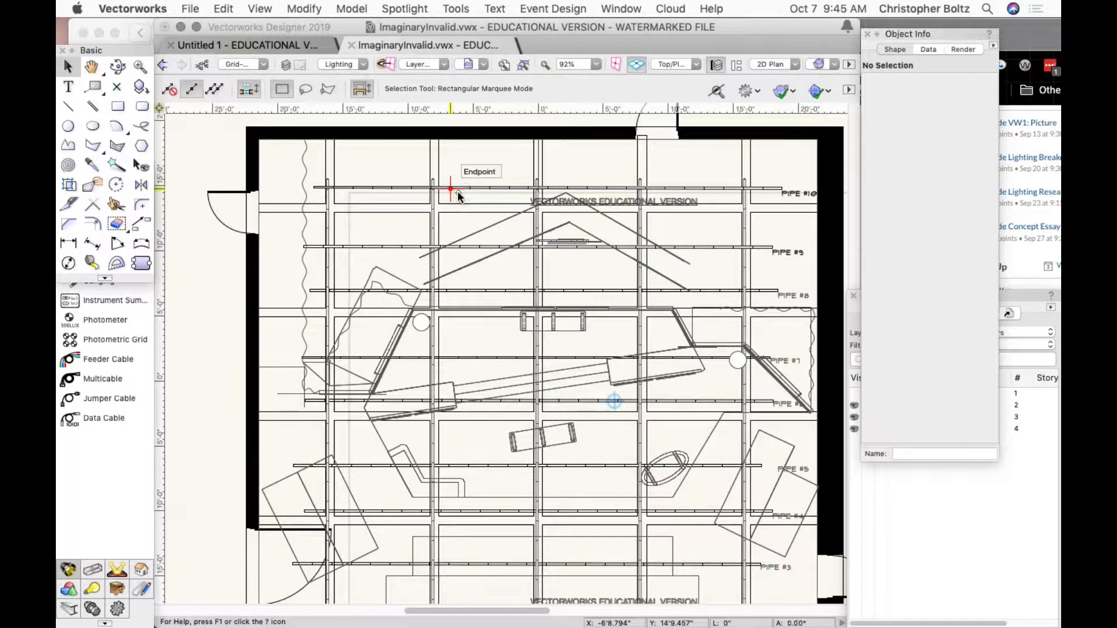
{"action": "left_click", "coordinate": [456, 189]}
{"action": "left_click", "coordinate": [457, 187], "text": "ctrl"}
{"action": "left_click", "coordinate": [478, 228]}
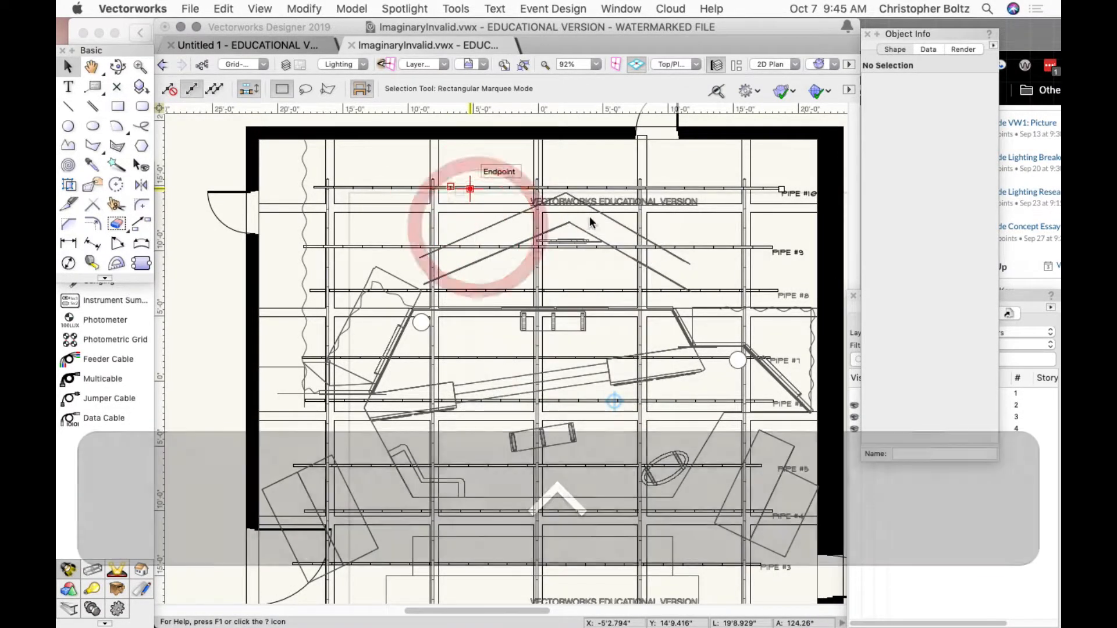
- Deselect Pipe #10 and force-select it once more near the middle of its length, above the roof-shaped scenery
{"action": "scroll", "coordinate": [592, 184], "scroll_direction": "up", "scroll_amount": 5}
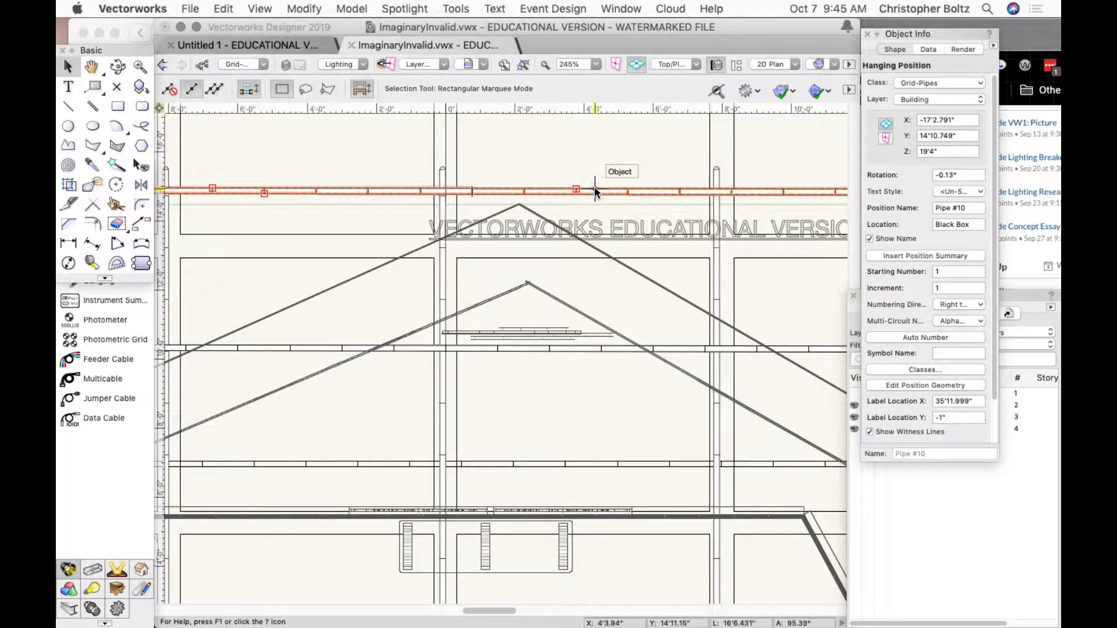
{"action": "left_click", "coordinate": [592, 202]}
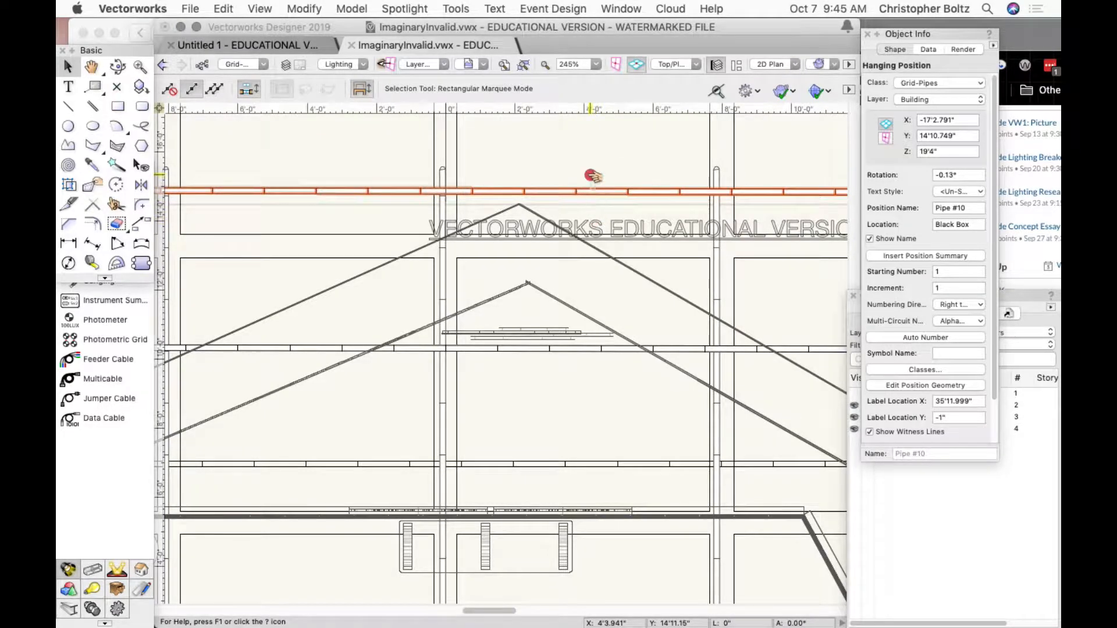
{"action": "left_click", "coordinate": [591, 174]}
{"action": "left_click", "coordinate": [591, 194], "text": "ctrl"}
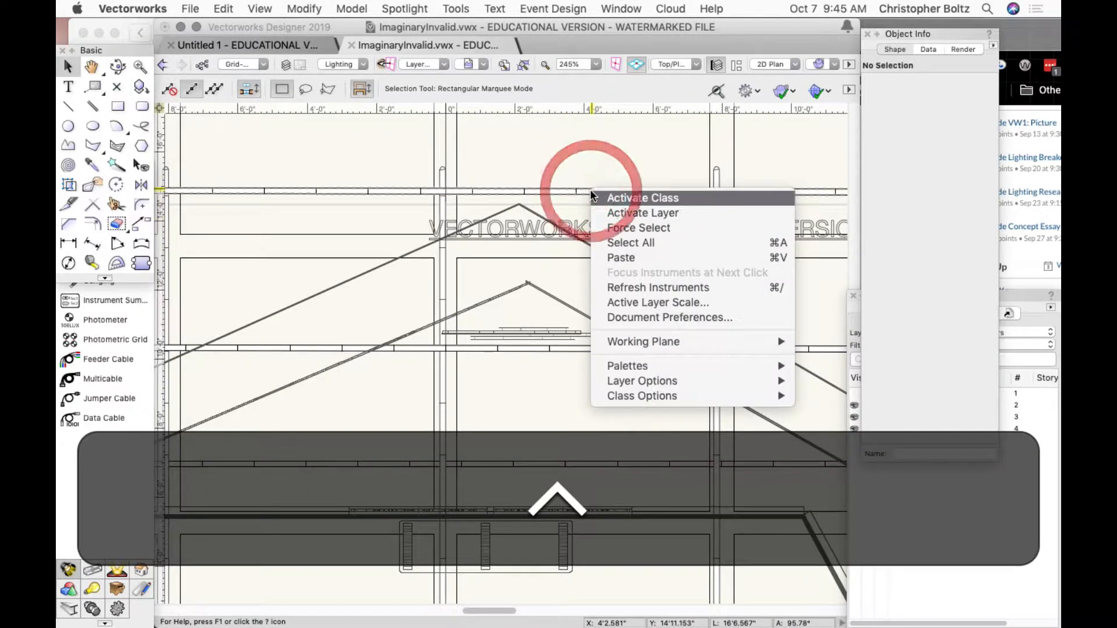
{"action": "left_click", "coordinate": [614, 225]}
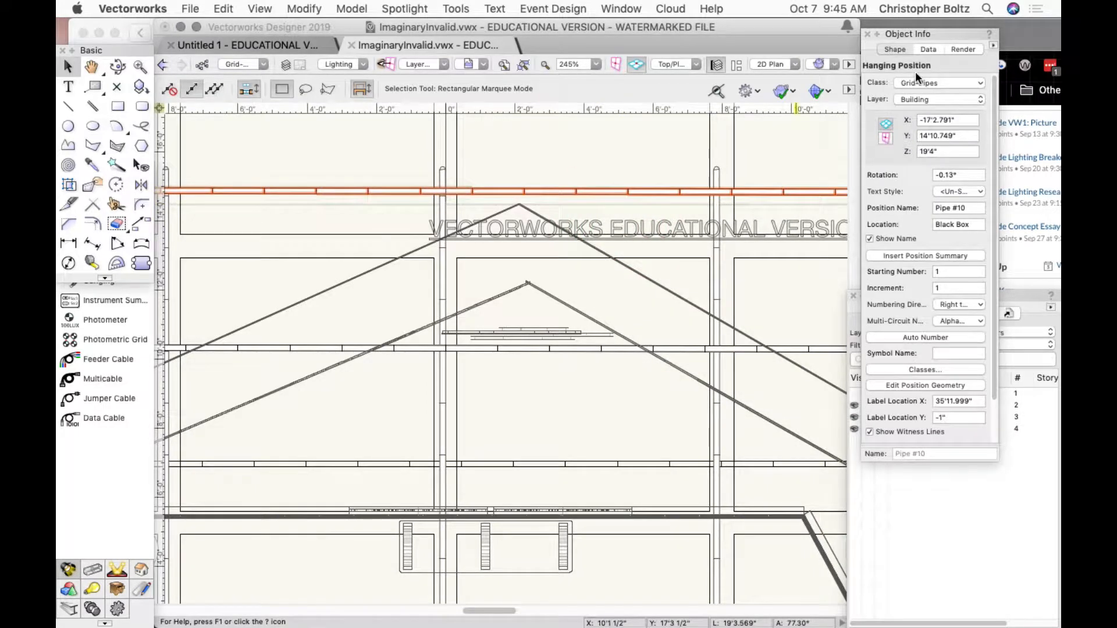
- Make the Lighting design layer visible, hide the Scenery layer and make Building the active layer
{"action": "scroll", "coordinate": [757, 183], "scroll_direction": "down", "scroll_amount": 3}
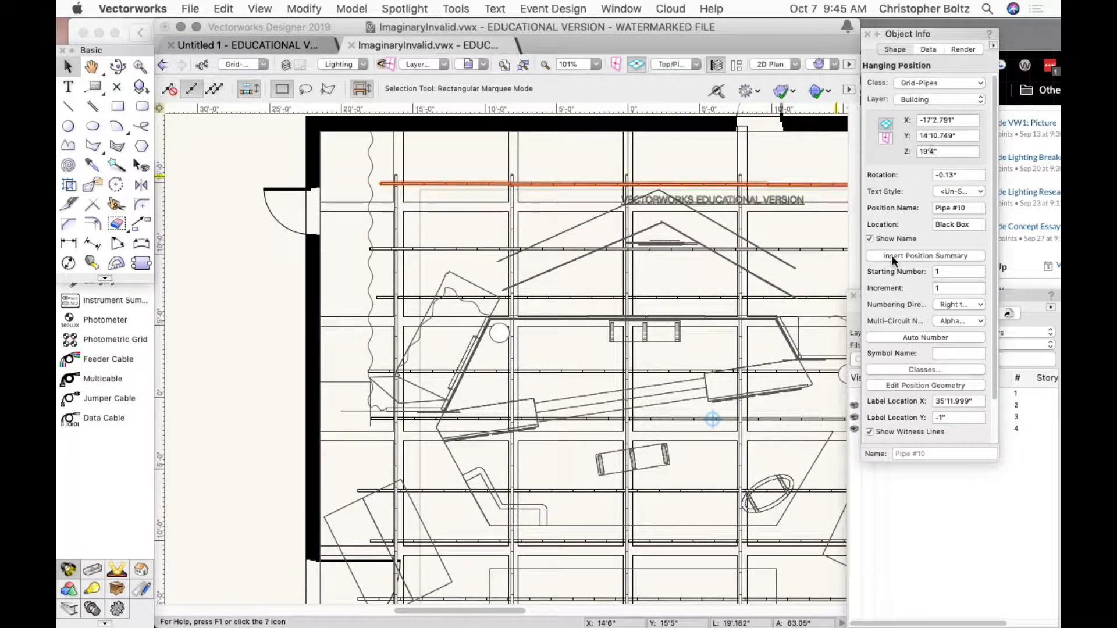
{"action": "left_click", "coordinate": [1024, 294]}
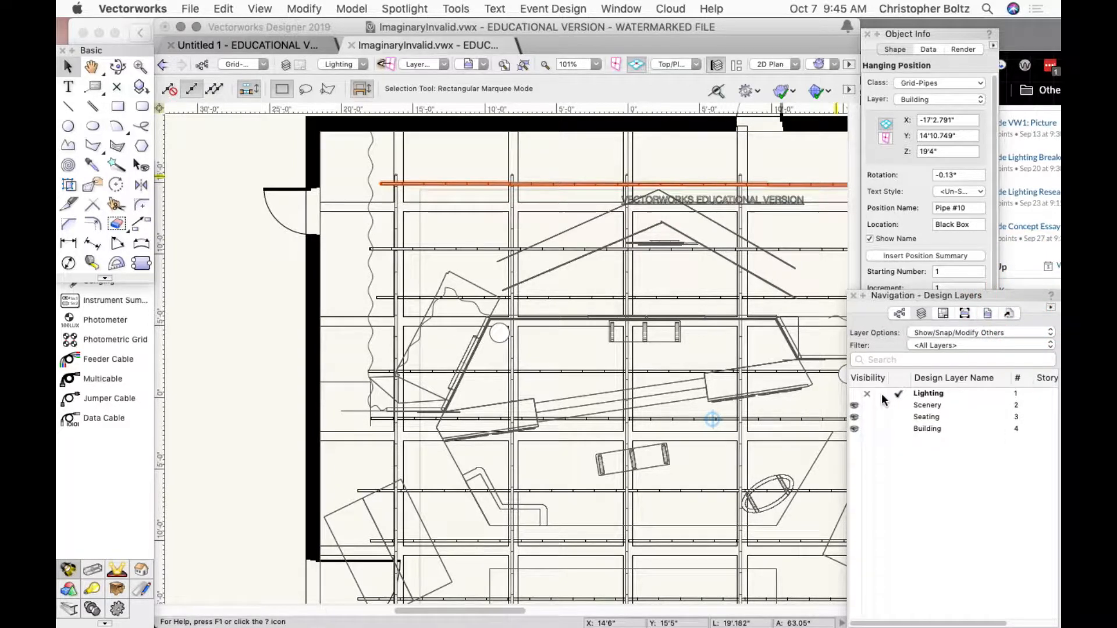
{"action": "left_click", "coordinate": [860, 400]}
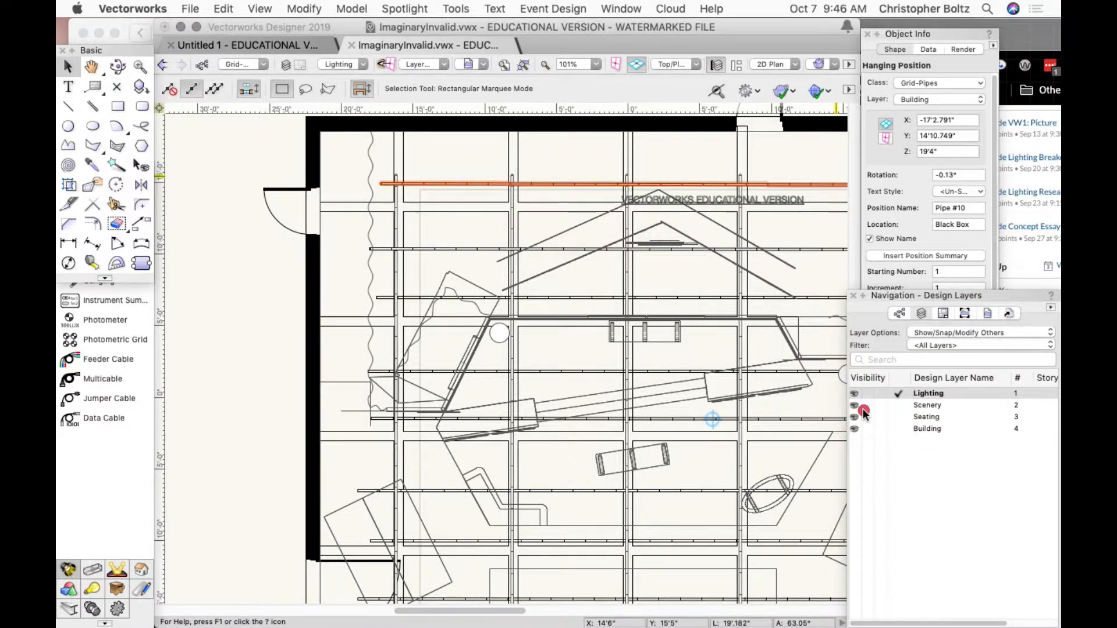
{"action": "left_click", "coordinate": [864, 409]}
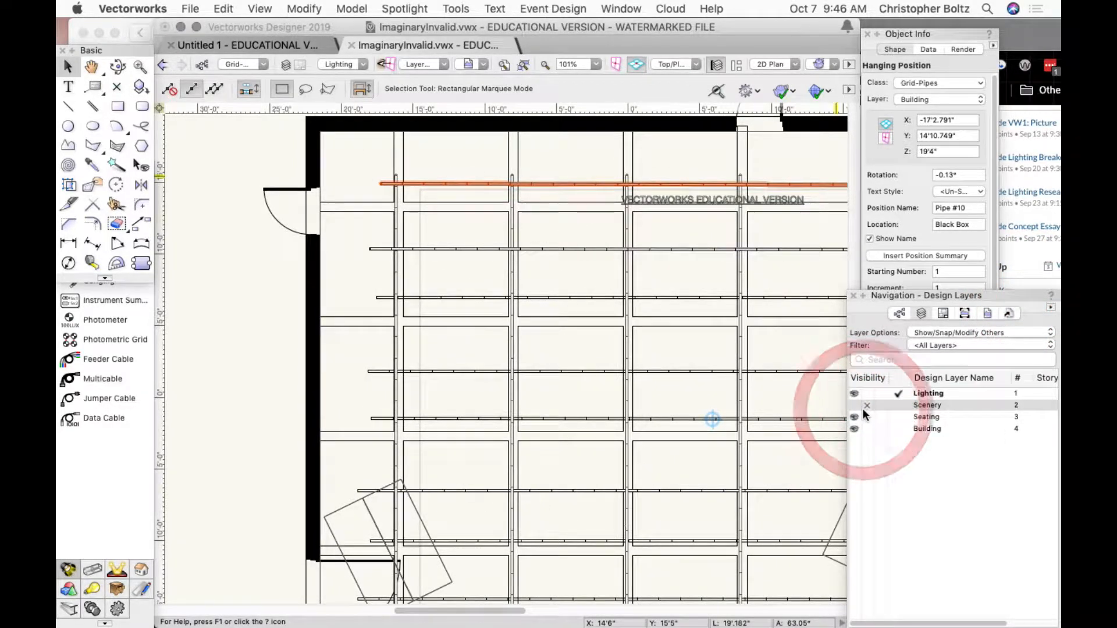
{"action": "left_click", "coordinate": [901, 430]}
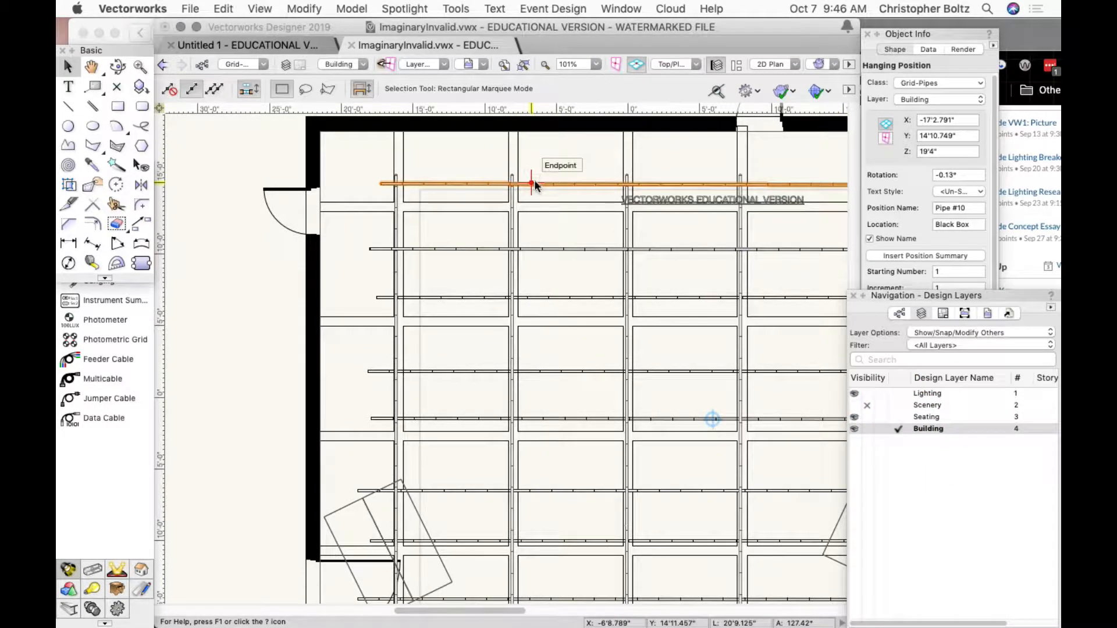
- Deselect Pipe #10 and select it again with the Building layer active
{"action": "left_click", "coordinate": [537, 221]}
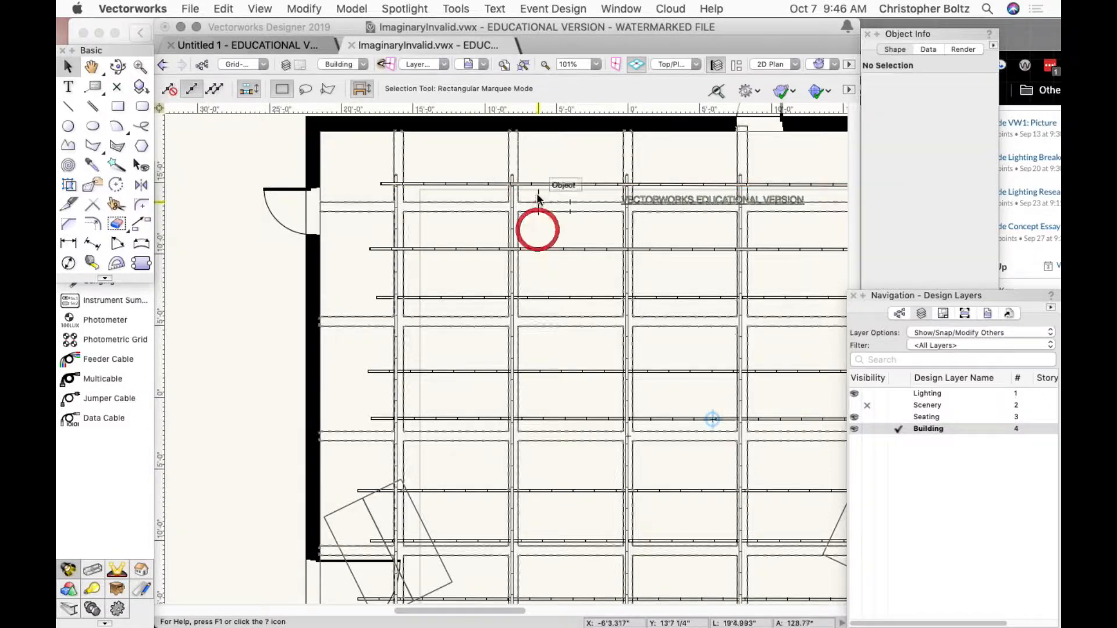
{"action": "left_click", "coordinate": [538, 183]}
{"action": "left_click", "coordinate": [539, 184], "text": "ctrl"}
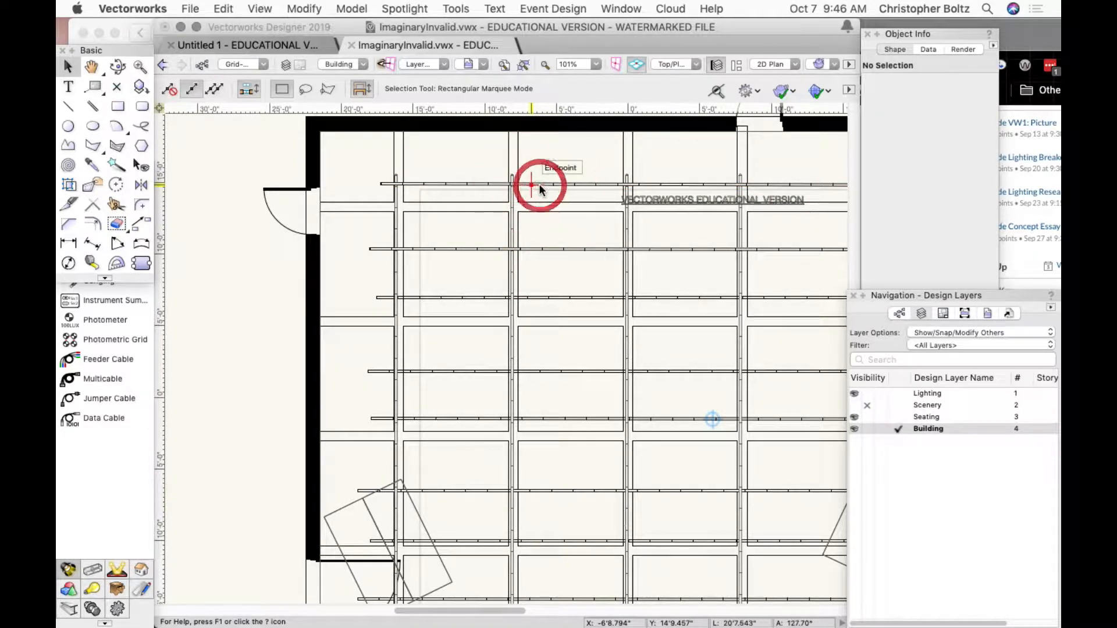
{"action": "left_click", "coordinate": [557, 222]}
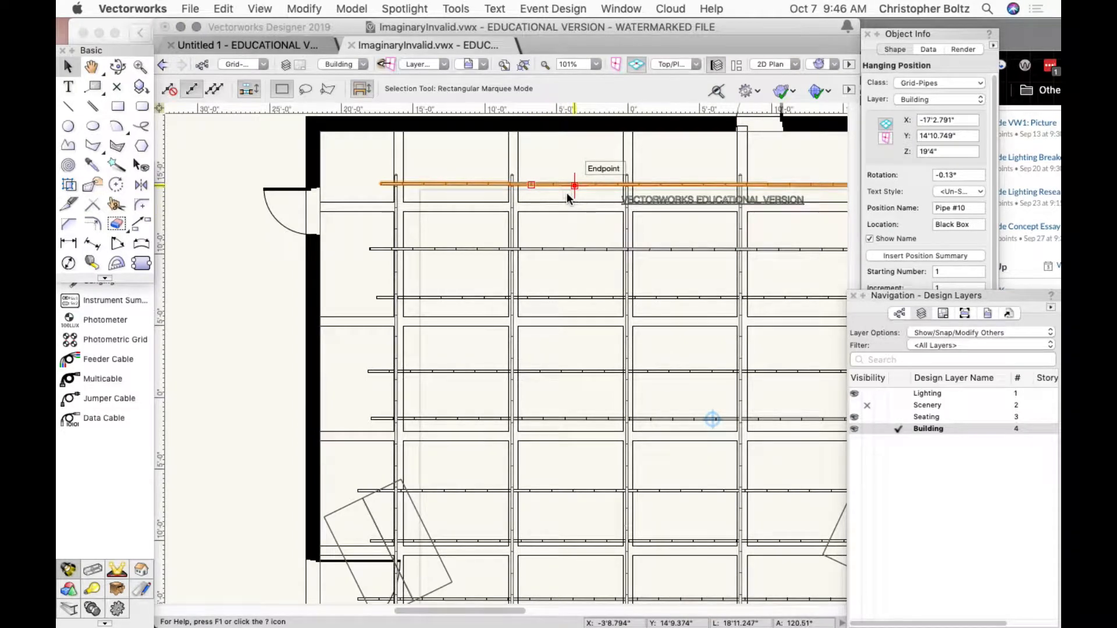
{"action": "scroll", "coordinate": [569, 186], "scroll_direction": "down", "scroll_amount": 2}
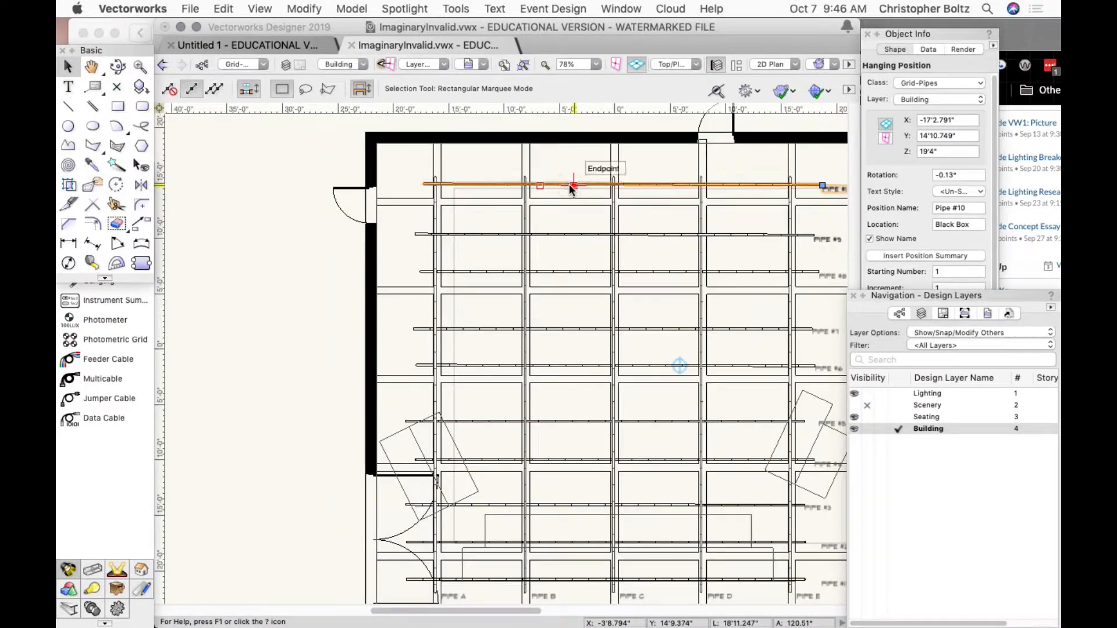
- Try setting the X position of Pipe #10 to 10" and undo the change
{"action": "left_click_drag", "start_coordinate": [959, 121], "coordinate": [866, 115]}
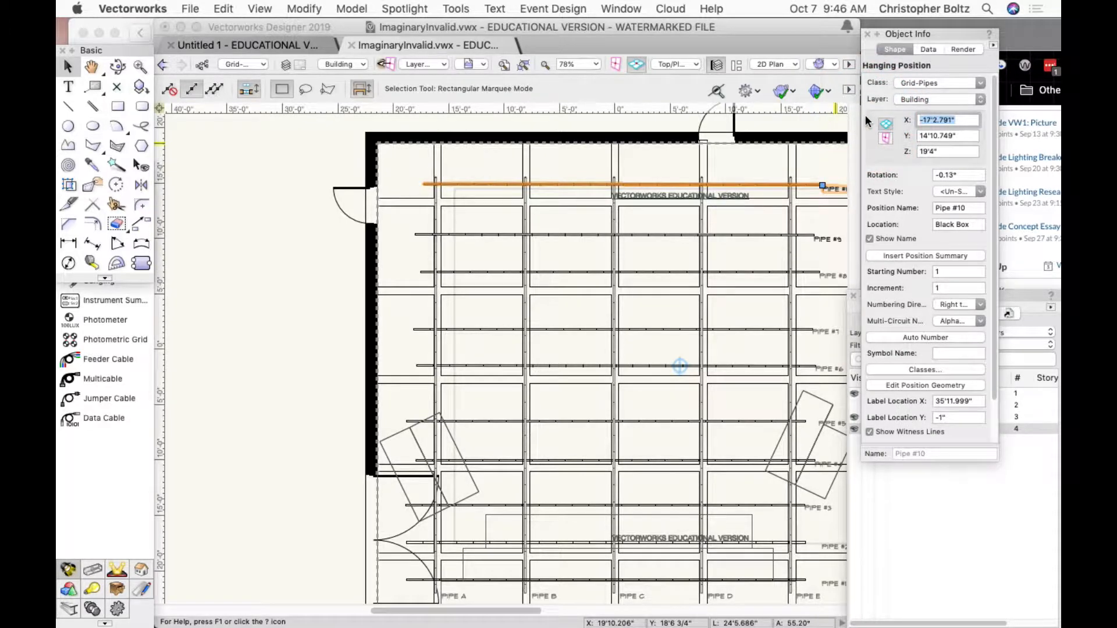
{"action": "type", "text": "10"}
{"action": "key", "text": "Return"}
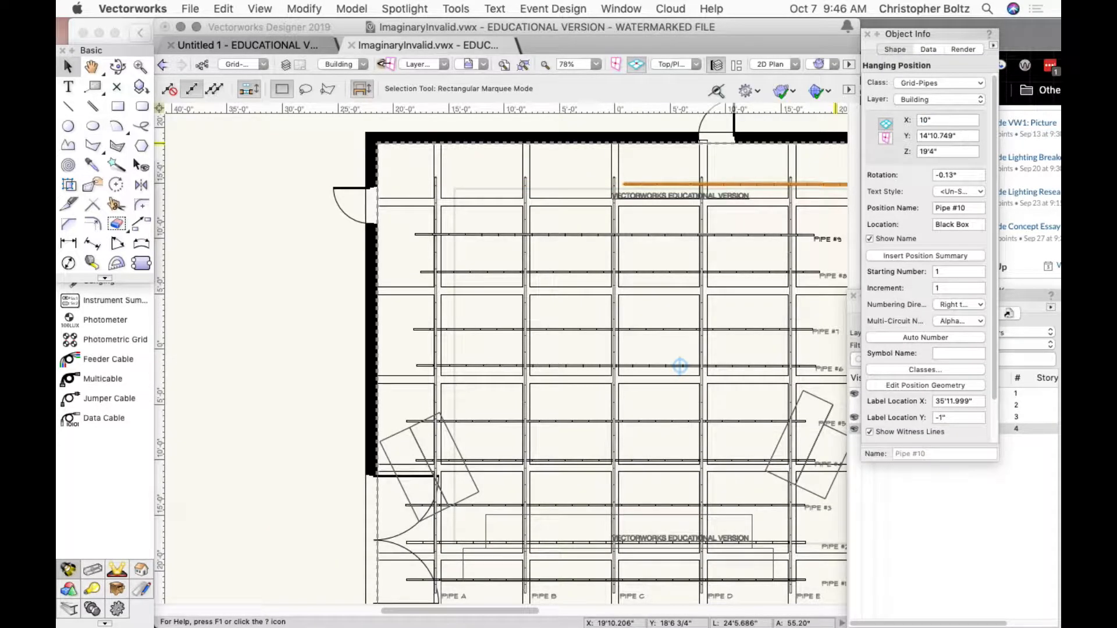
{"action": "key", "text": "super+z"}
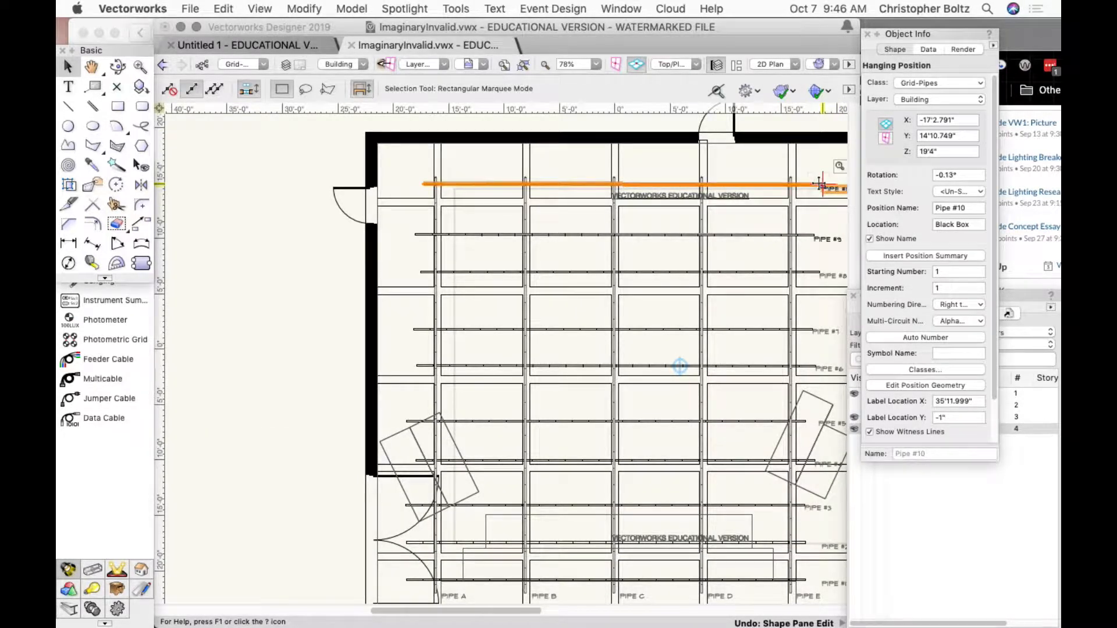
- Move Pipe #10 freehand by its labelled end in two moves, reselecting it in between, to about X -18'6.7", Y 14'7.6"
{"action": "mouse_move", "coordinate": [820, 185]}
{"action": "left_mouse_down"}
{"action": "mouse_move", "coordinate": [822, 262]}
{"action": "mouse_move", "coordinate": [809, 186]}
{"action": "left_mouse_up"}
{"action": "scroll", "coordinate": [815, 186], "scroll_direction": "up", "scroll_amount": 4}
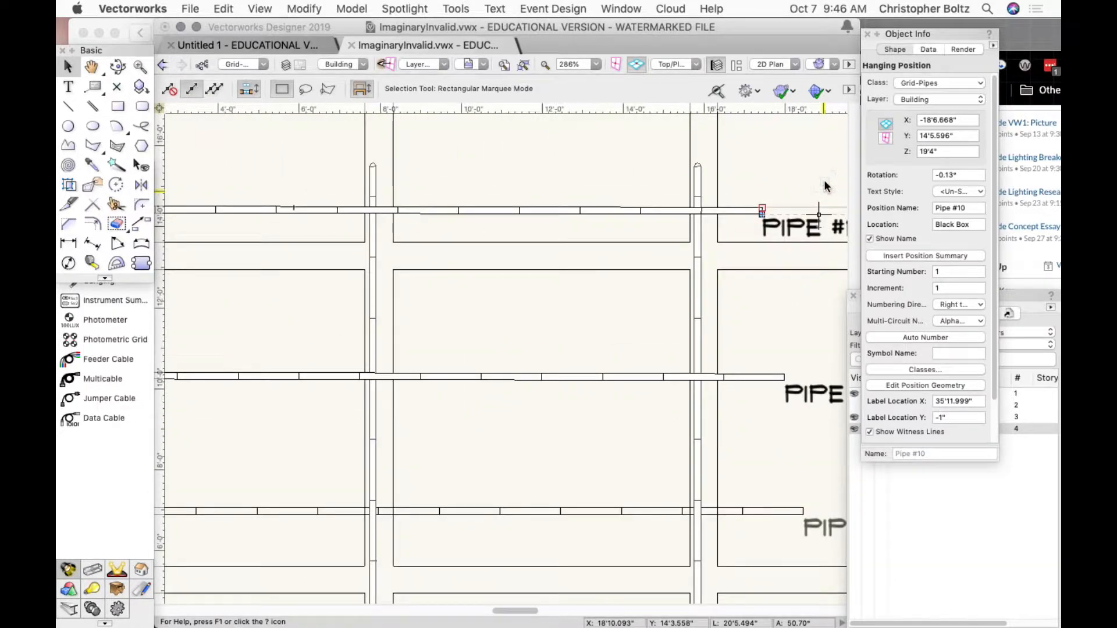
{"action": "left_click", "coordinate": [749, 219]}
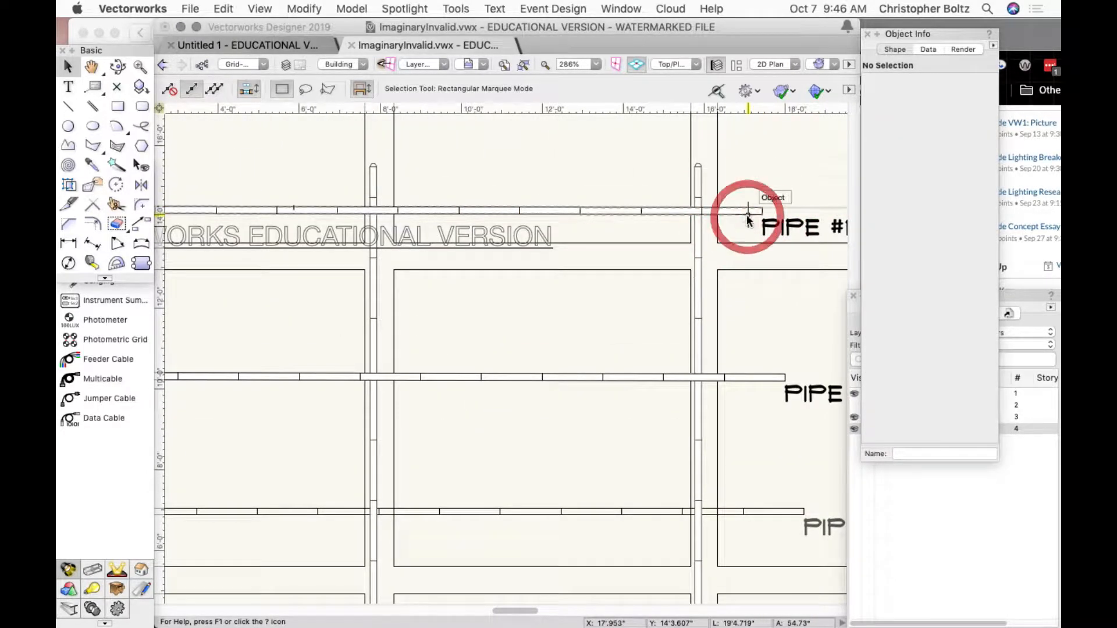
{"action": "left_click", "coordinate": [748, 219], "text": "ctrl"}
{"action": "left_click", "coordinate": [768, 249]}
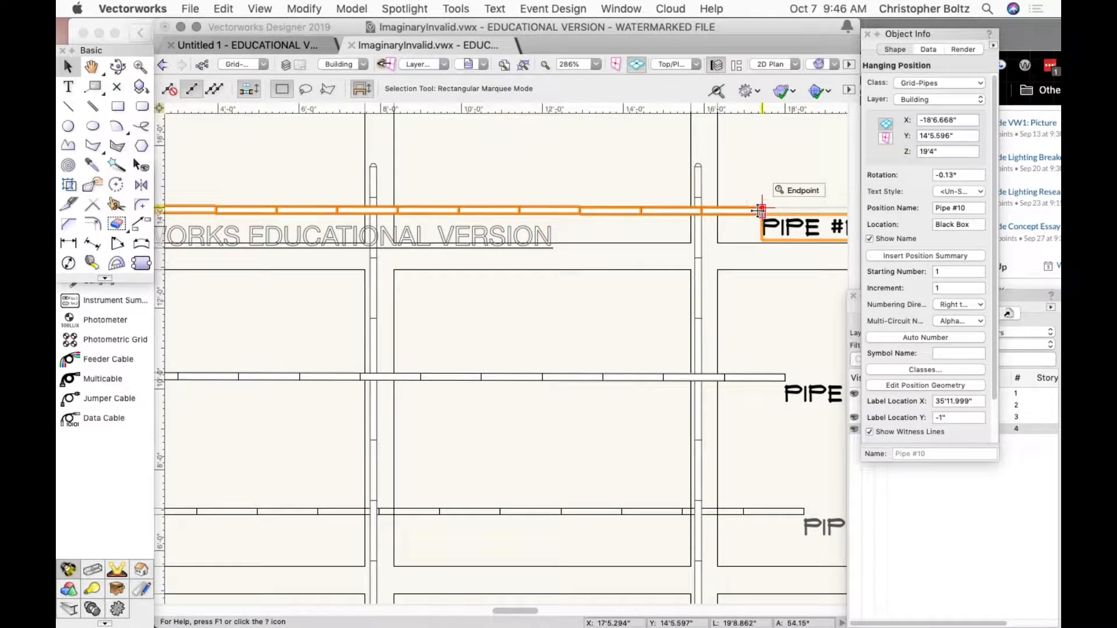
{"action": "mouse_move", "coordinate": [761, 212]}
{"action": "left_mouse_down"}
{"action": "mouse_move", "coordinate": [758, 228]}
{"action": "mouse_move", "coordinate": [753, 191]}
{"action": "mouse_move", "coordinate": [758, 203]}
{"action": "left_mouse_up"}
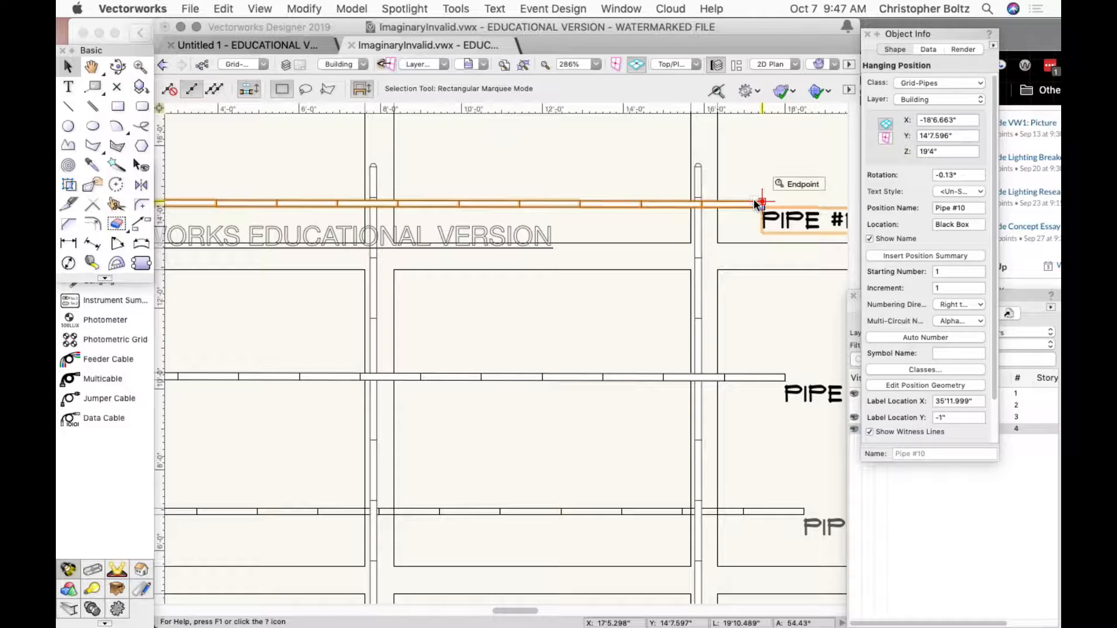
- Set the Z height of Pipe #10 to 10'0" and fly the view into 3D to show the pipe relative to the grid
{"action": "left_click", "coordinate": [948, 151]}
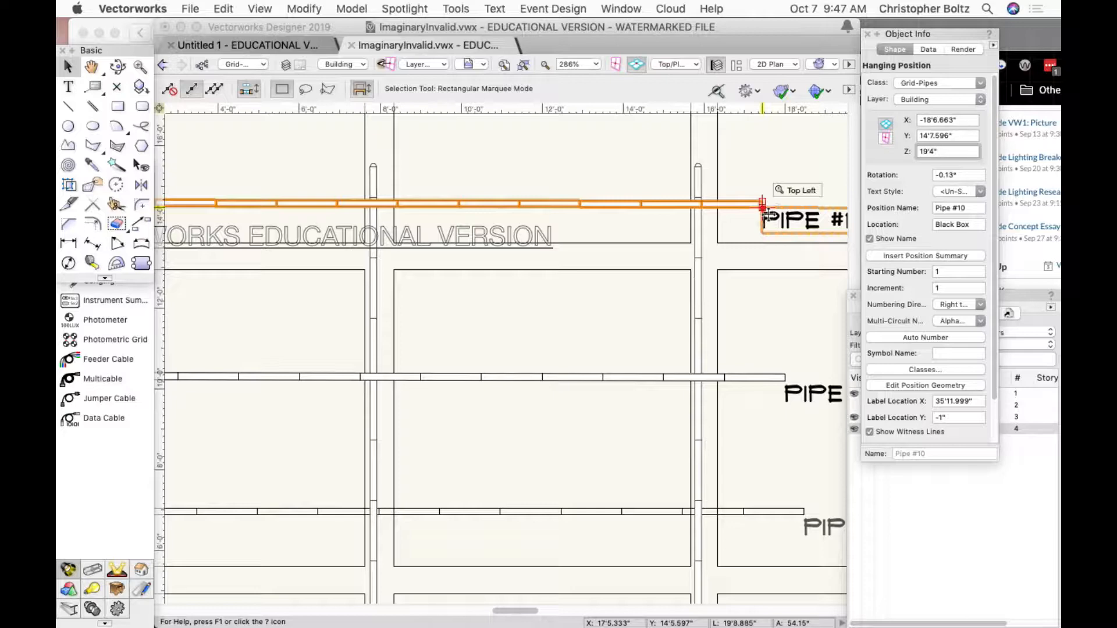
{"action": "key", "text": "BackSpace"}
{"action": "key", "text": "BackSpace"}
{"action": "key", "text": "BackSpace"}
{"action": "key", "text": "BackSpace"}
{"action": "key", "text": "BackSpace"}
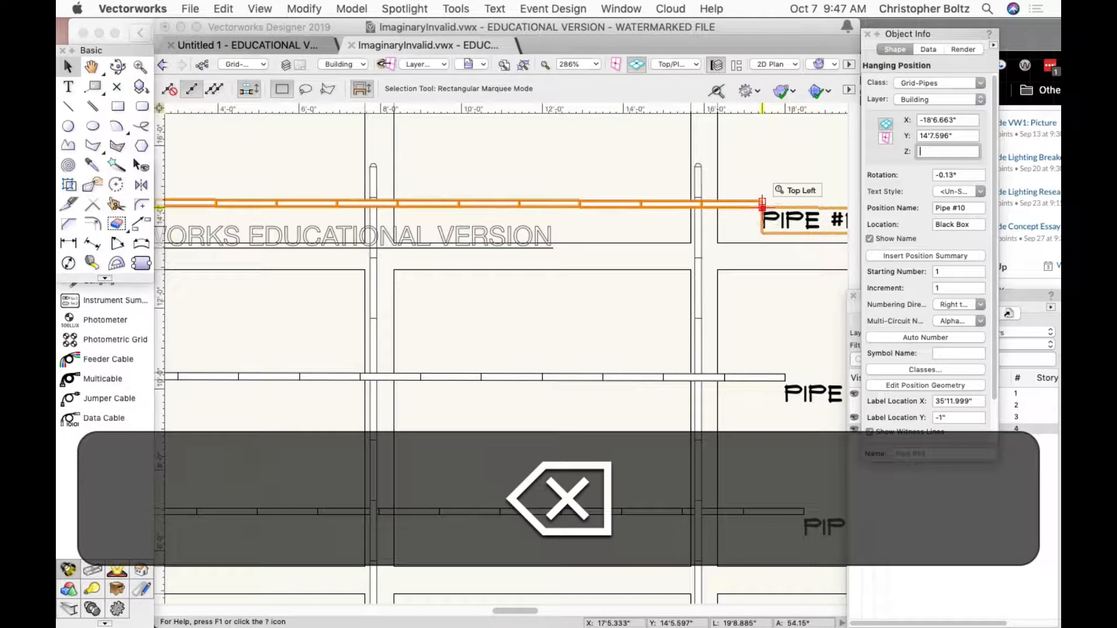
{"action": "type", "text": "10"}
{"action": "key", "text": "Return"}
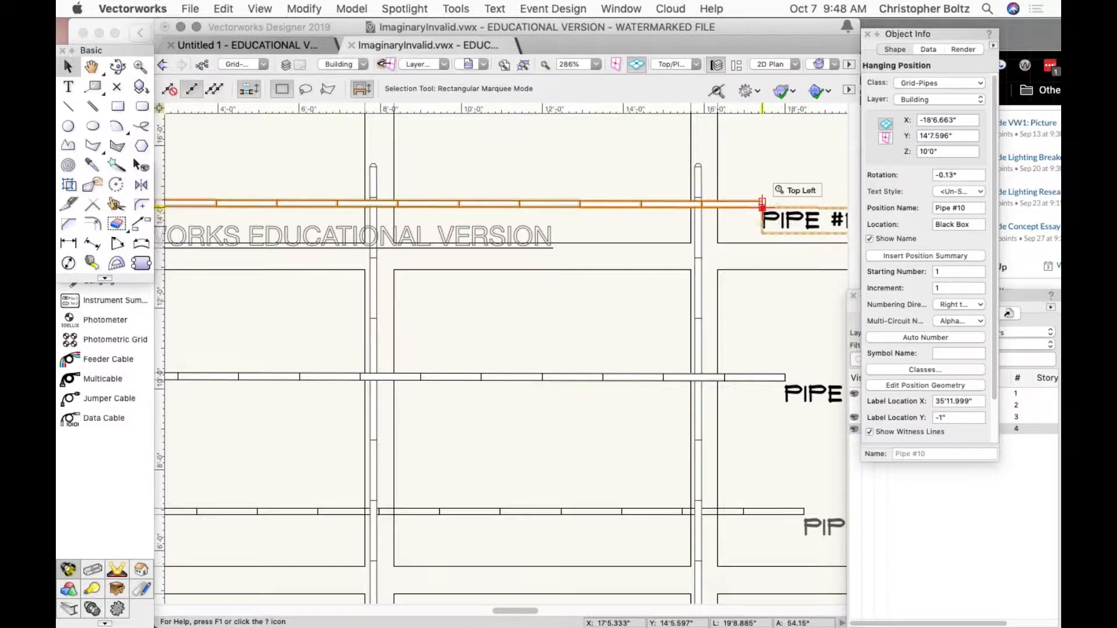
{"action": "left_click", "coordinate": [114, 68]}
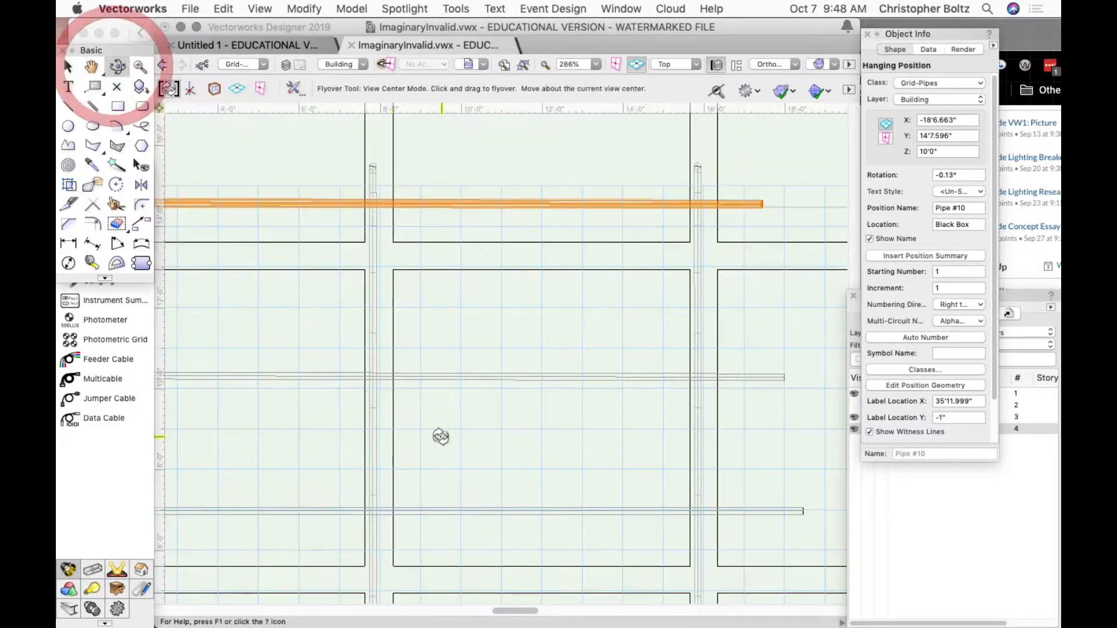
{"action": "left_click_drag", "start_coordinate": [441, 436], "coordinate": [194, 8]}
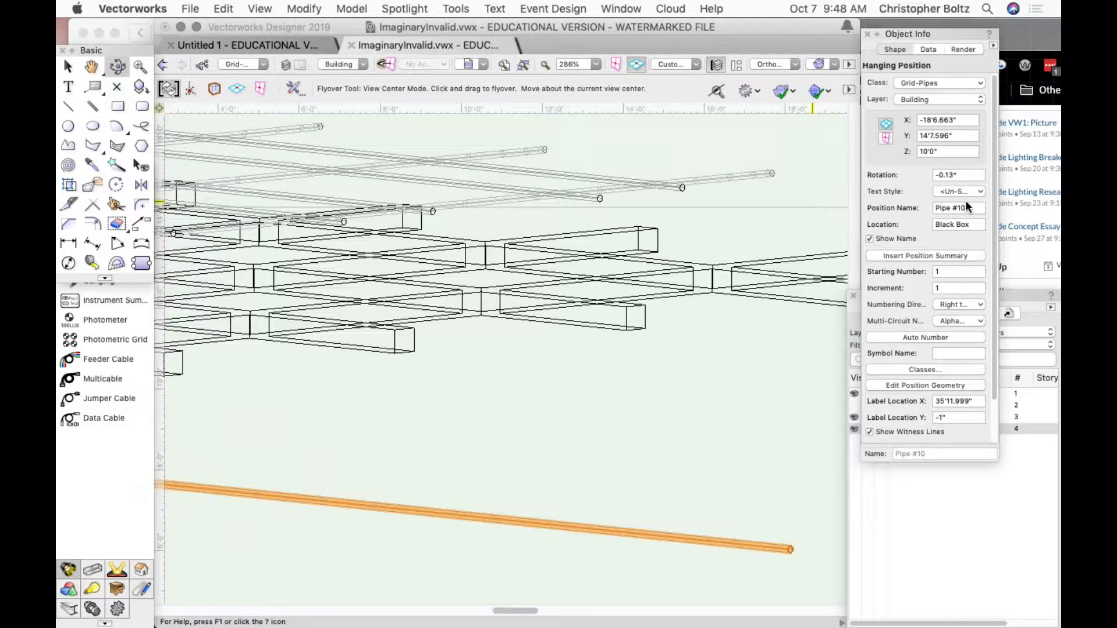
- Return to the Top/Plan view and undo the last Z height change of Pipe #10
{"action": "key", "text": "super+5"}
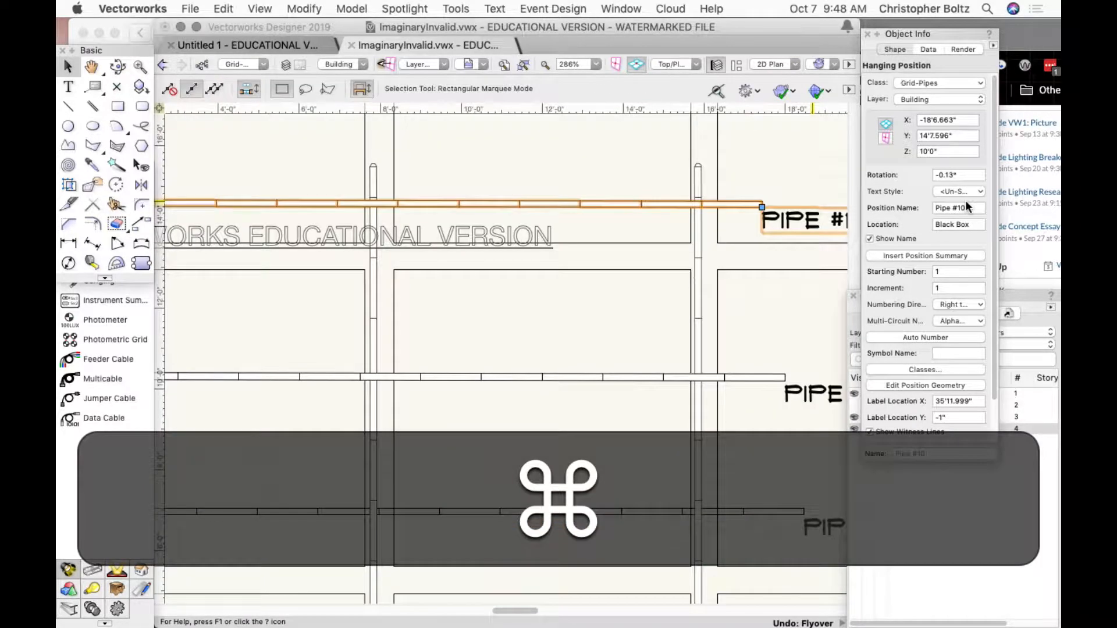
{"action": "key", "text": "super+z"}
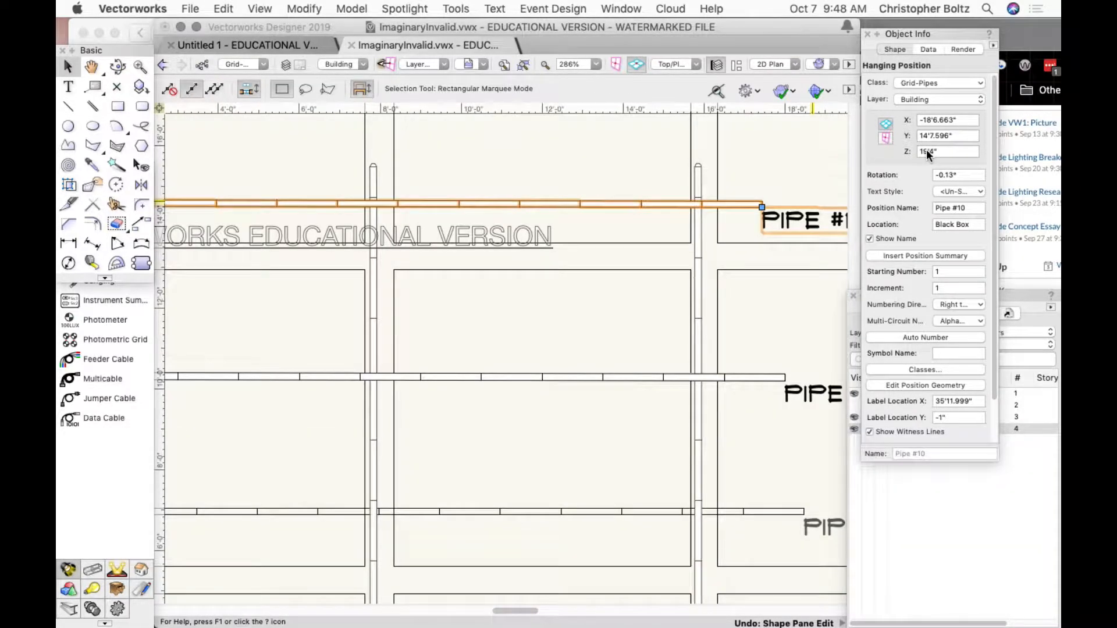
- Set the rotation of Pipe #10 to 0°
{"action": "left_click", "coordinate": [960, 174]}
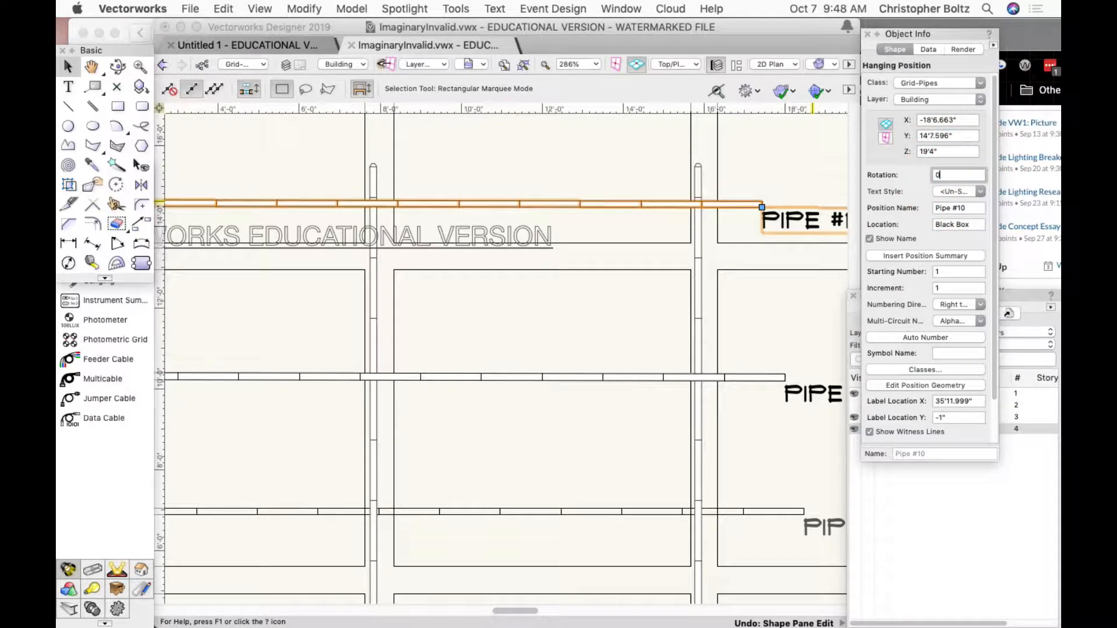
{"action": "type", "text": "0"}
{"action": "key", "text": "Return"}
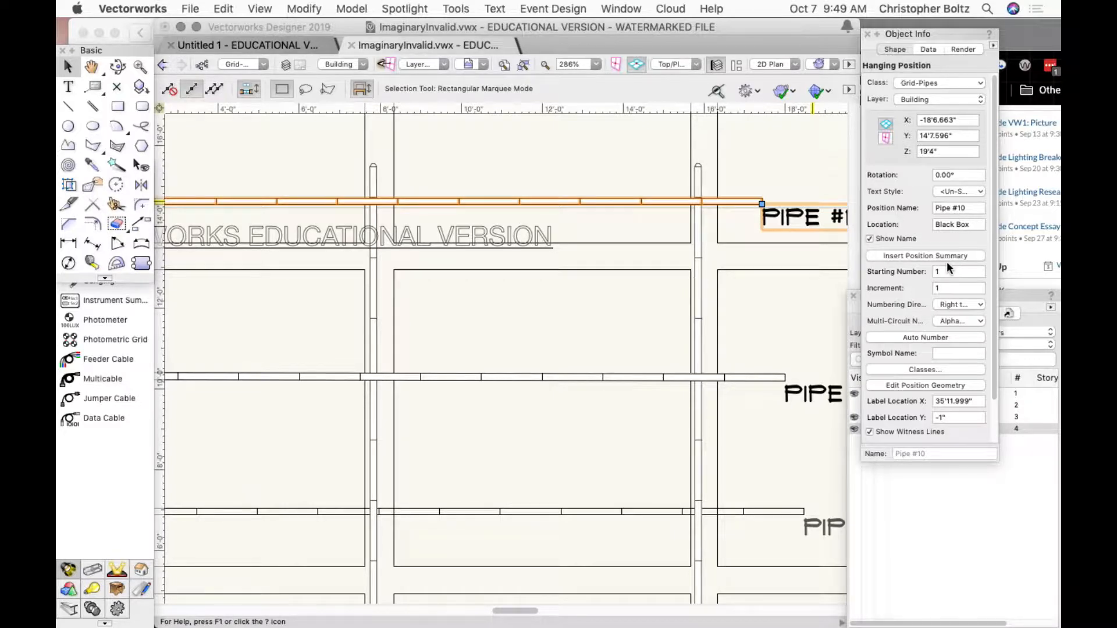
- Hide the name label of Pipe #10 and show it again
{"action": "left_click", "coordinate": [869, 239]}
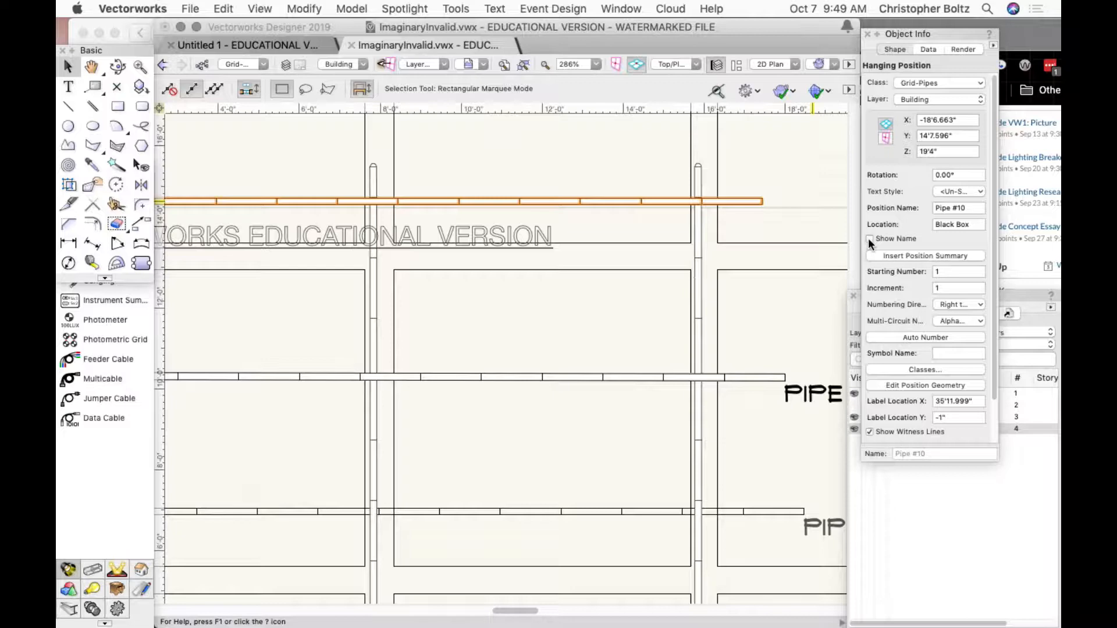
{"action": "left_click", "coordinate": [869, 240]}
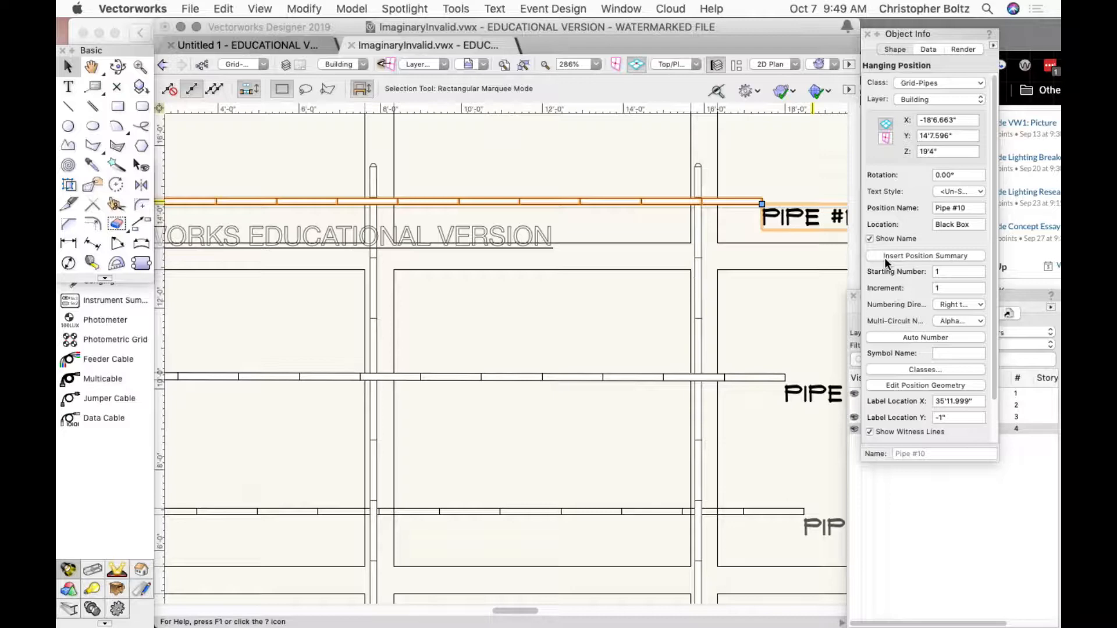
- Insert a position summary for Pipe #10 and examine it at the pipe's unlabelled end
{"action": "left_click", "coordinate": [884, 257]}
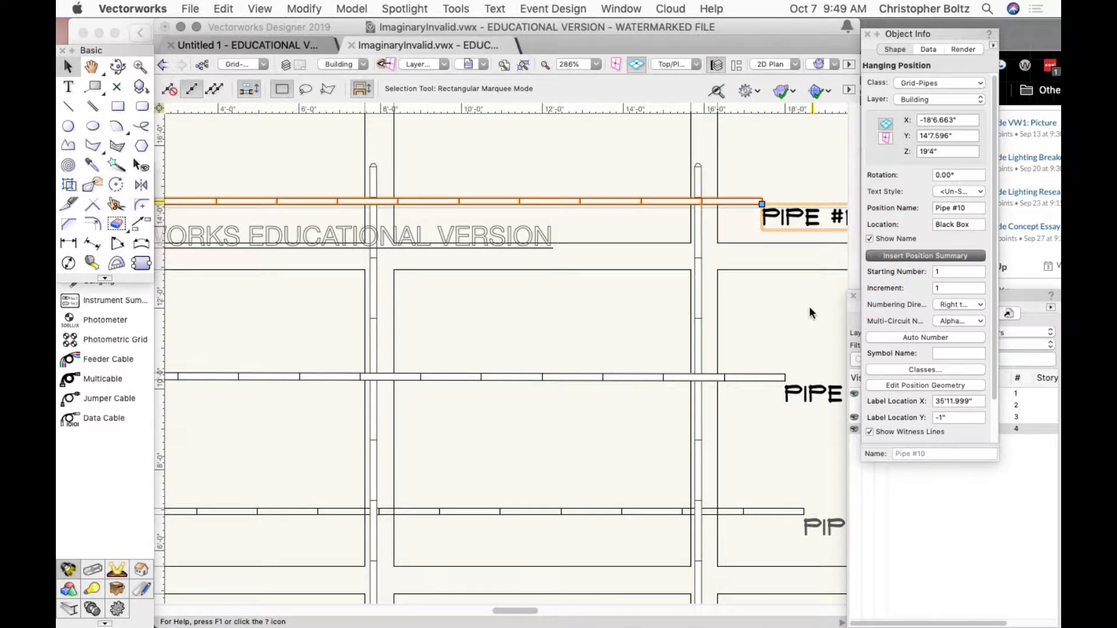
{"action": "scroll", "coordinate": [788, 288], "scroll_direction": "down", "scroll_amount": 4}
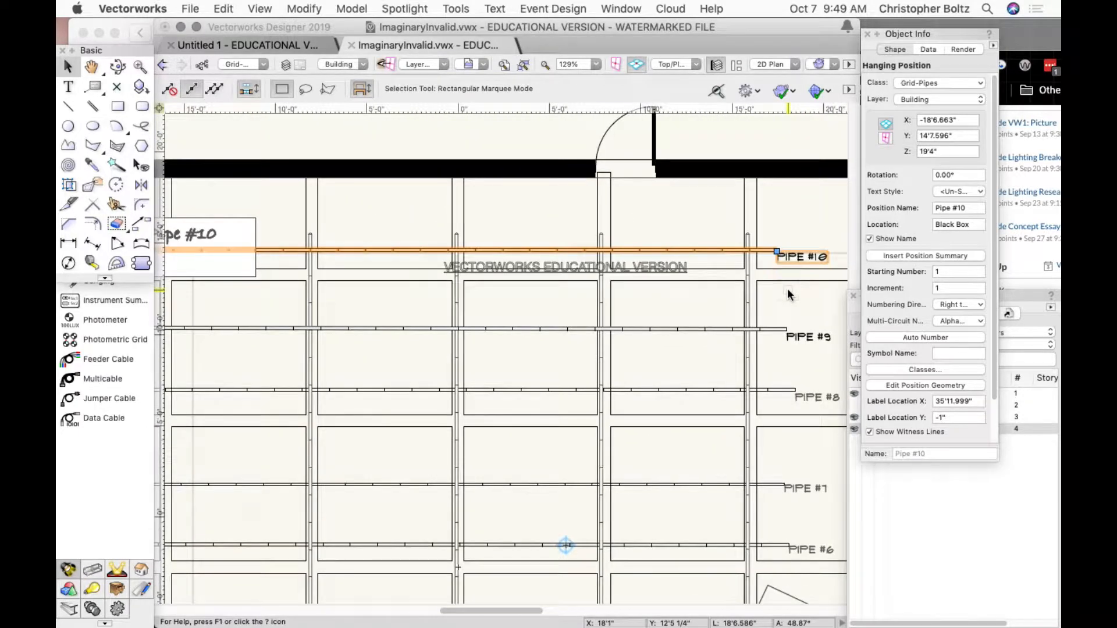
{"action": "scroll", "coordinate": [787, 288], "scroll_direction": "down", "scroll_amount": 2}
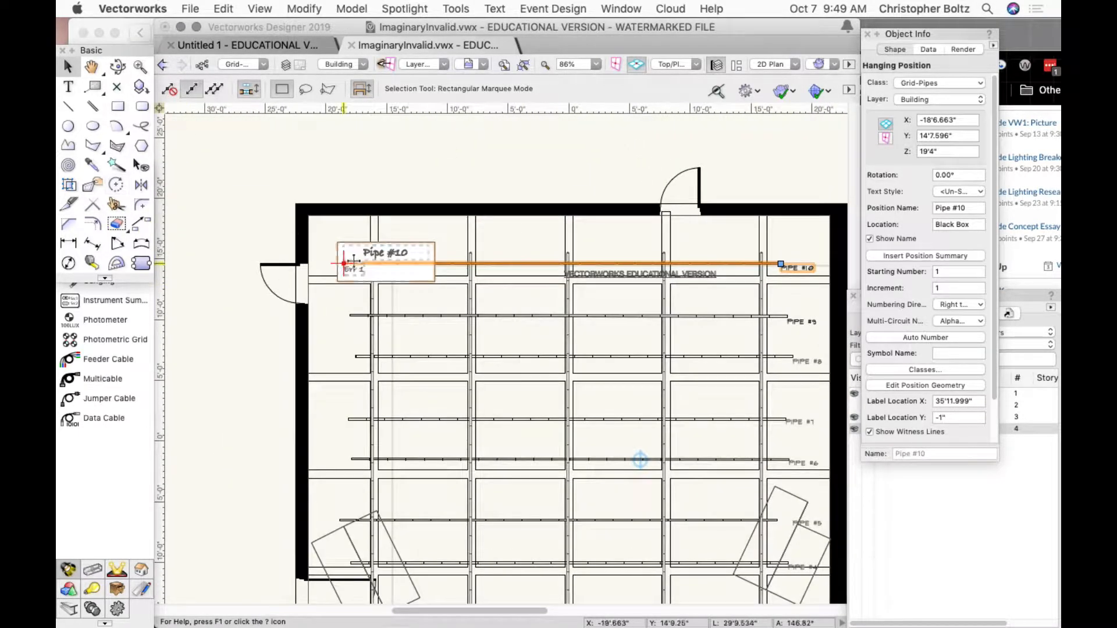
{"action": "scroll", "coordinate": [355, 260], "scroll_direction": "up", "scroll_amount": 6}
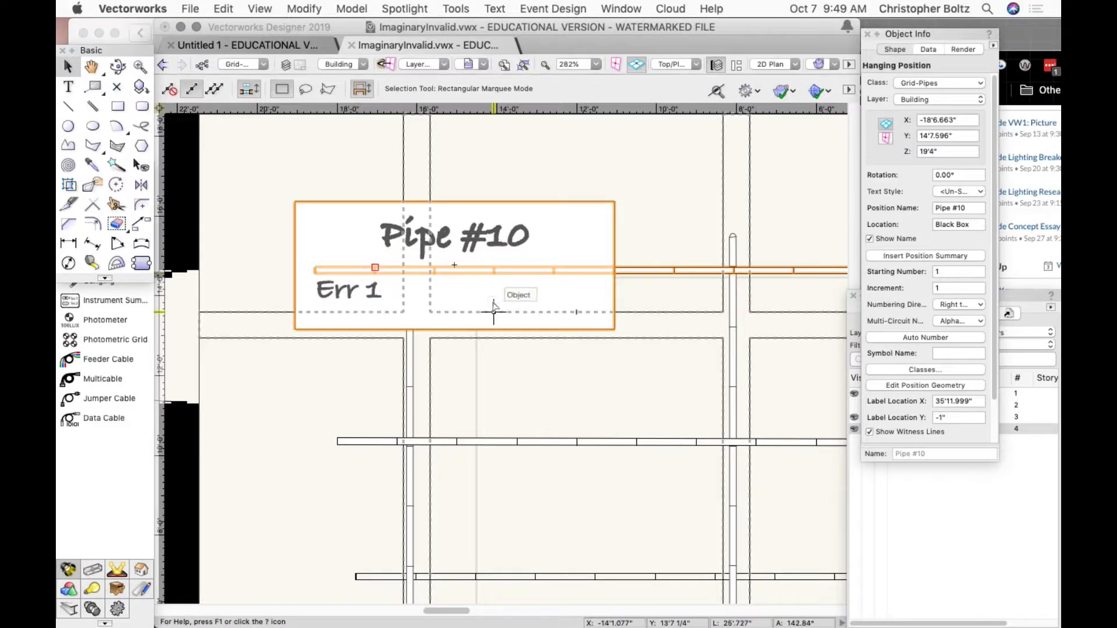
- Undo the position summary of Pipe #10 and the last change to its name display
{"action": "key", "text": "super"}
{"action": "key", "text": "super+z"}
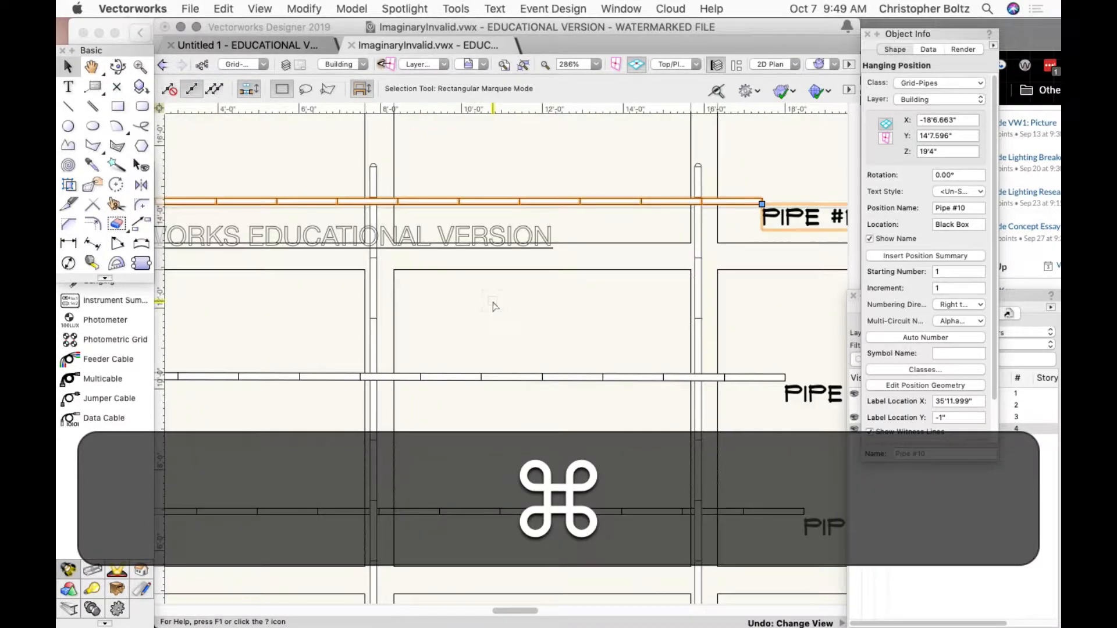
{"action": "scroll", "coordinate": [366, 241], "scroll_direction": "down", "scroll_amount": 3}
{"action": "scroll", "coordinate": [366, 242], "scroll_direction": "down", "scroll_amount": 1}
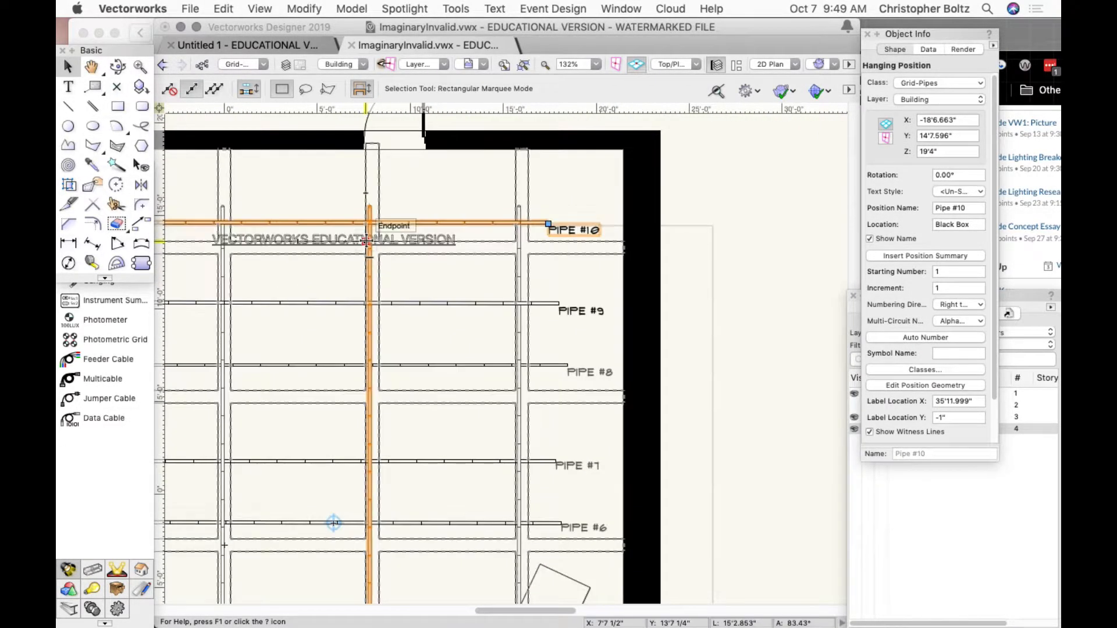
{"action": "key", "text": "h"}
{"action": "left_click_drag", "start_coordinate": [336, 288], "coordinate": [621, 287]}
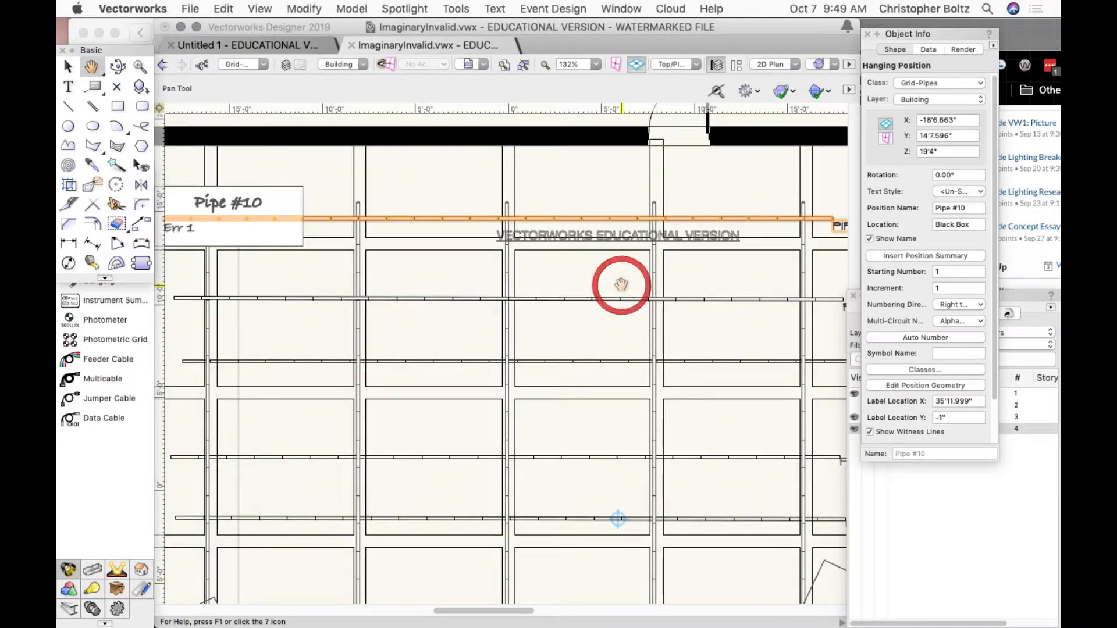
{"action": "key", "text": "super+z"}
{"action": "key", "text": "super+z"}
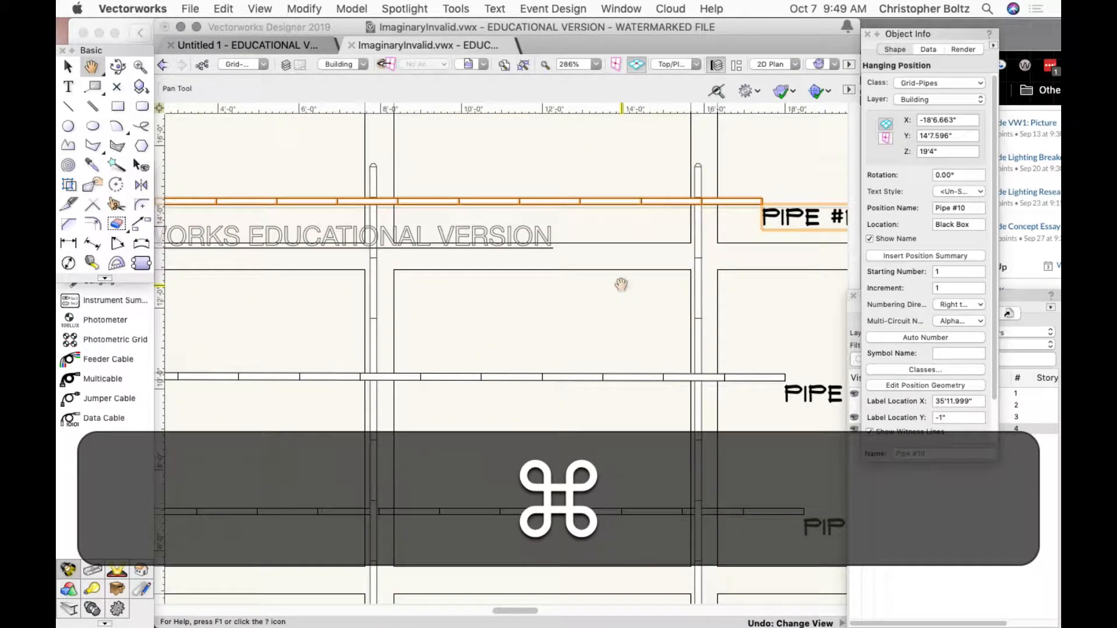
{"action": "scroll", "coordinate": [556, 297], "scroll_direction": "down", "scroll_amount": 10}
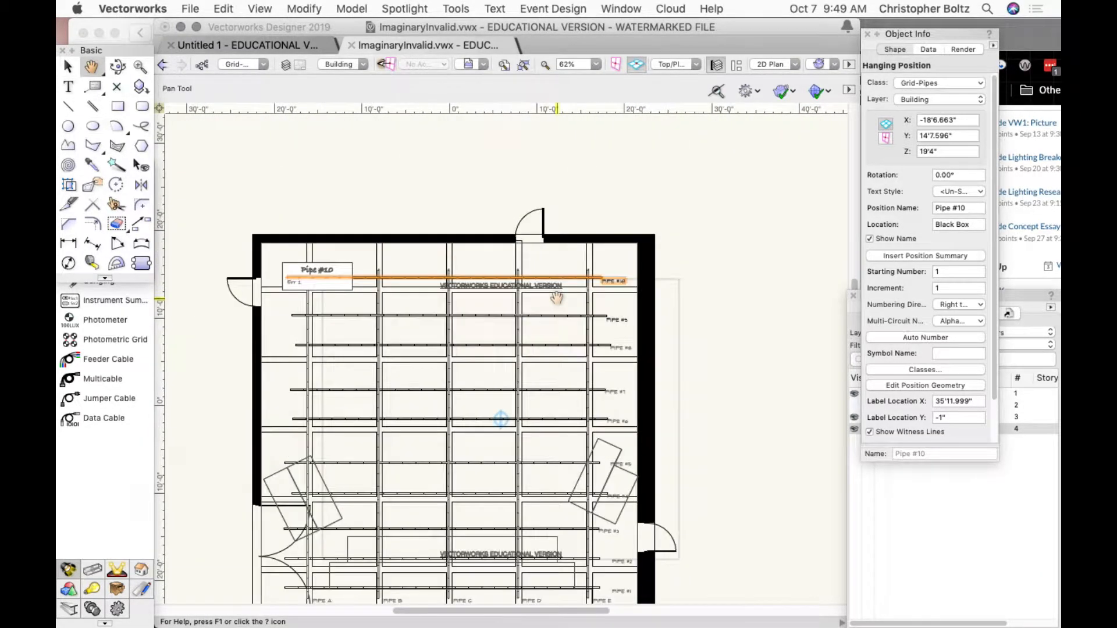
{"action": "key", "text": "super+z"}
{"action": "key", "text": "super+z"}
{"action": "key", "text": "super+z"}
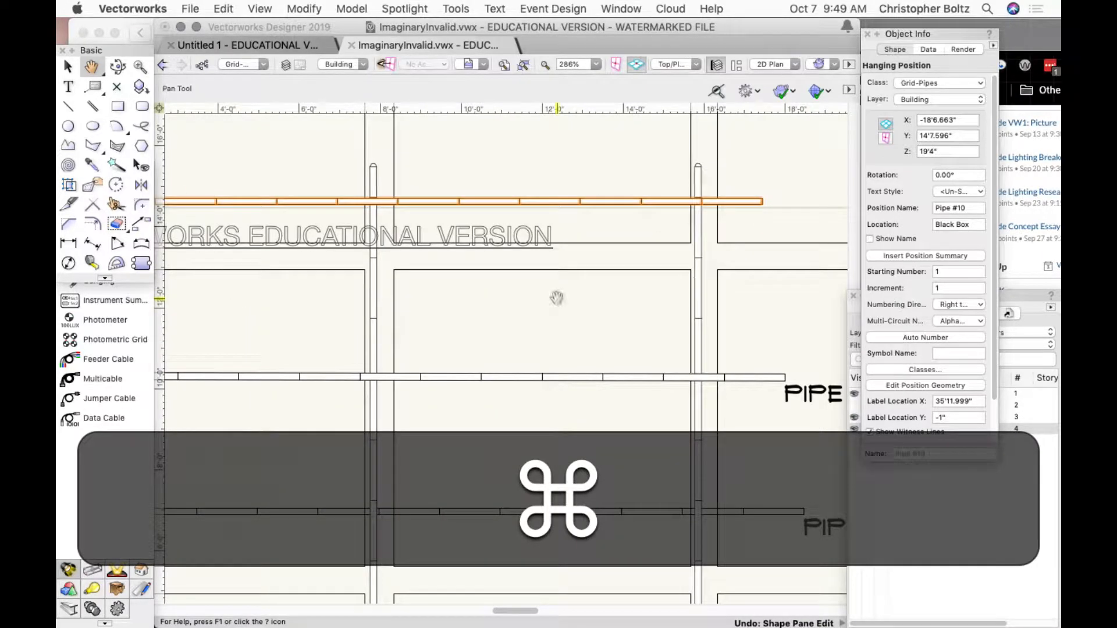
- Examine the numbering, symbol, label and system settings of Pipe #10, keeping the numbering direction Right to Left
{"action": "scroll", "coordinate": [557, 297], "scroll_direction": "down", "scroll_amount": 8}
{"action": "scroll", "coordinate": [557, 297], "scroll_direction": "up", "scroll_amount": 2}
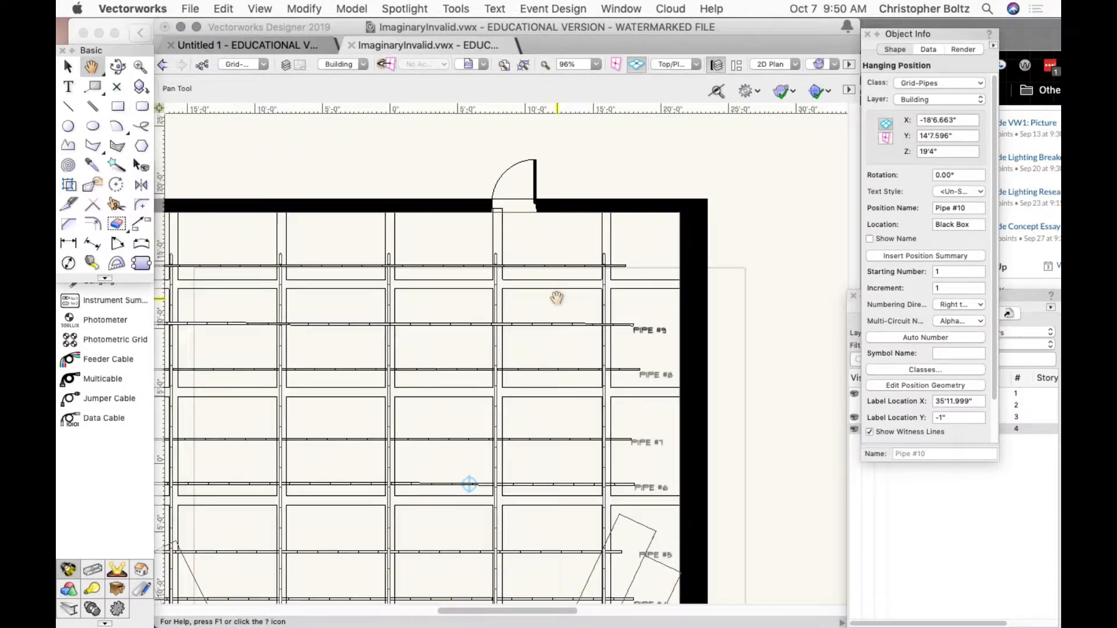
{"action": "scroll", "coordinate": [557, 298], "scroll_direction": "up", "scroll_amount": 2}
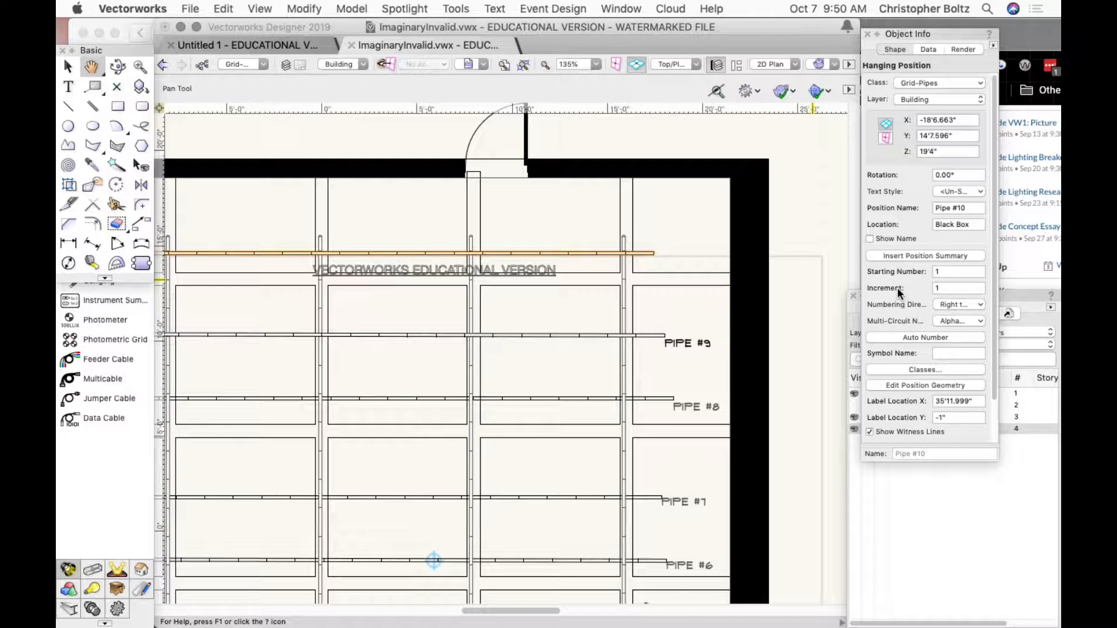
{"action": "scroll", "coordinate": [898, 288], "scroll_direction": "down", "scroll_amount": 2}
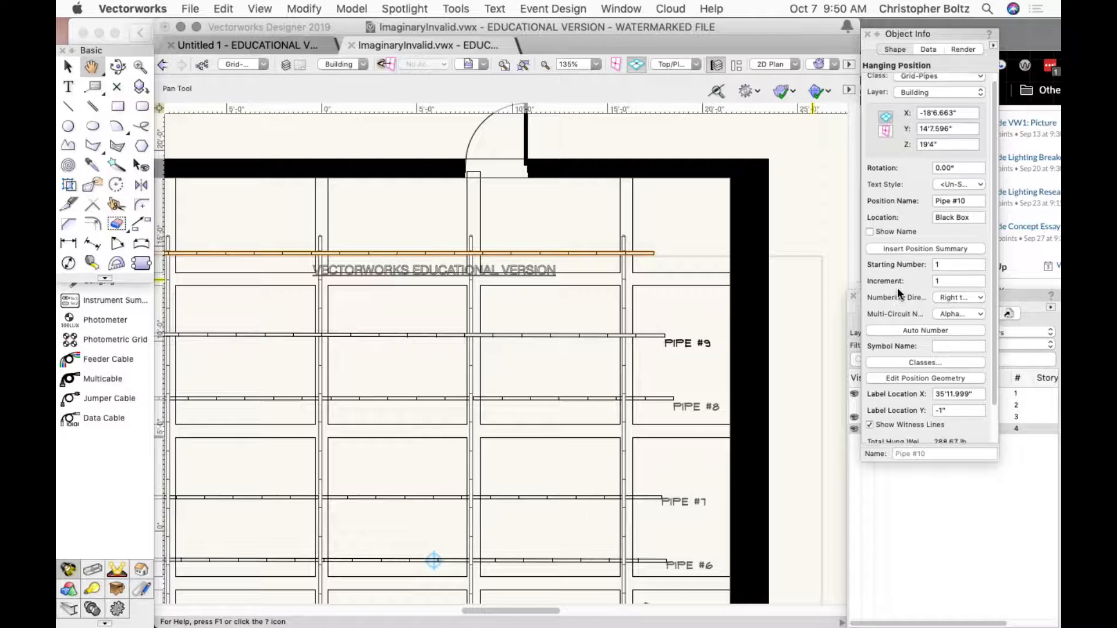
{"action": "left_click", "coordinate": [950, 295]}
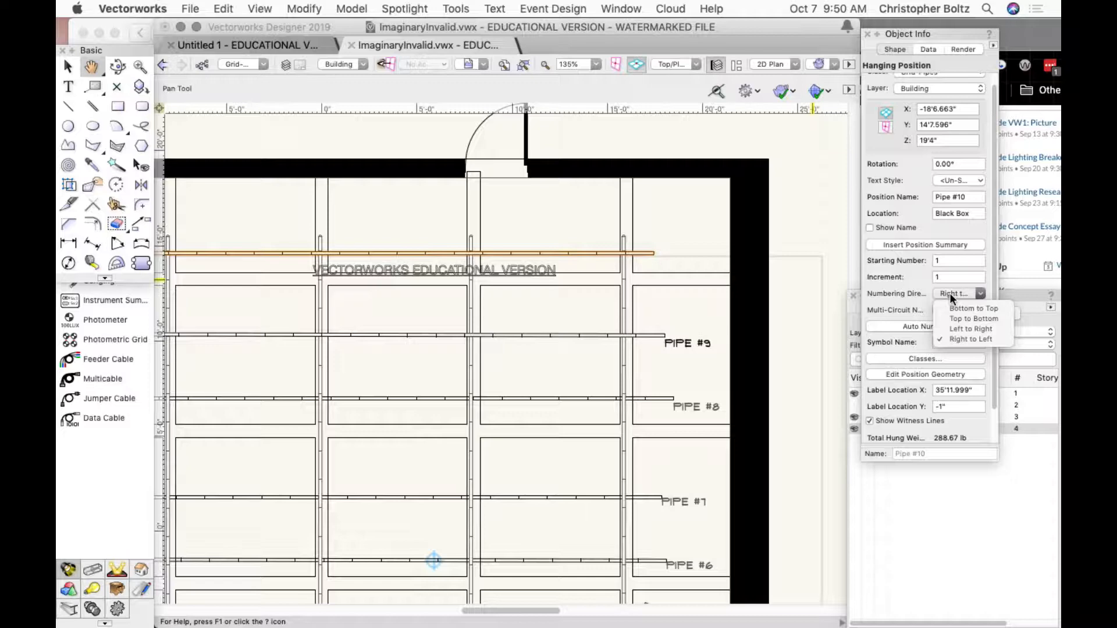
{"action": "left_click", "coordinate": [954, 340]}
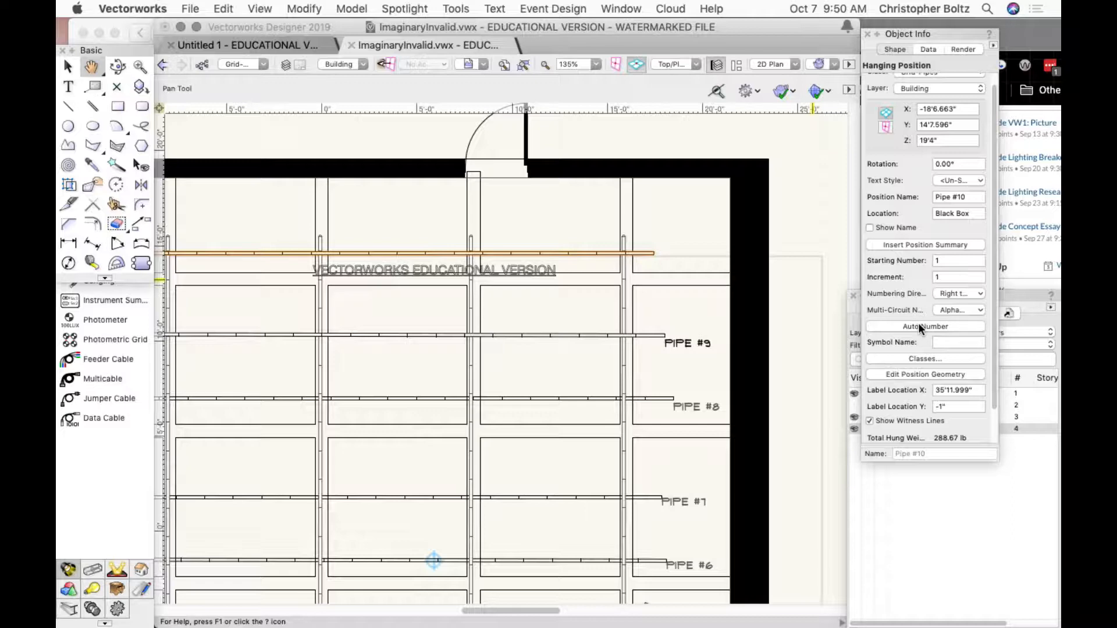
{"action": "scroll", "coordinate": [922, 346], "scroll_direction": "down", "scroll_amount": 3}
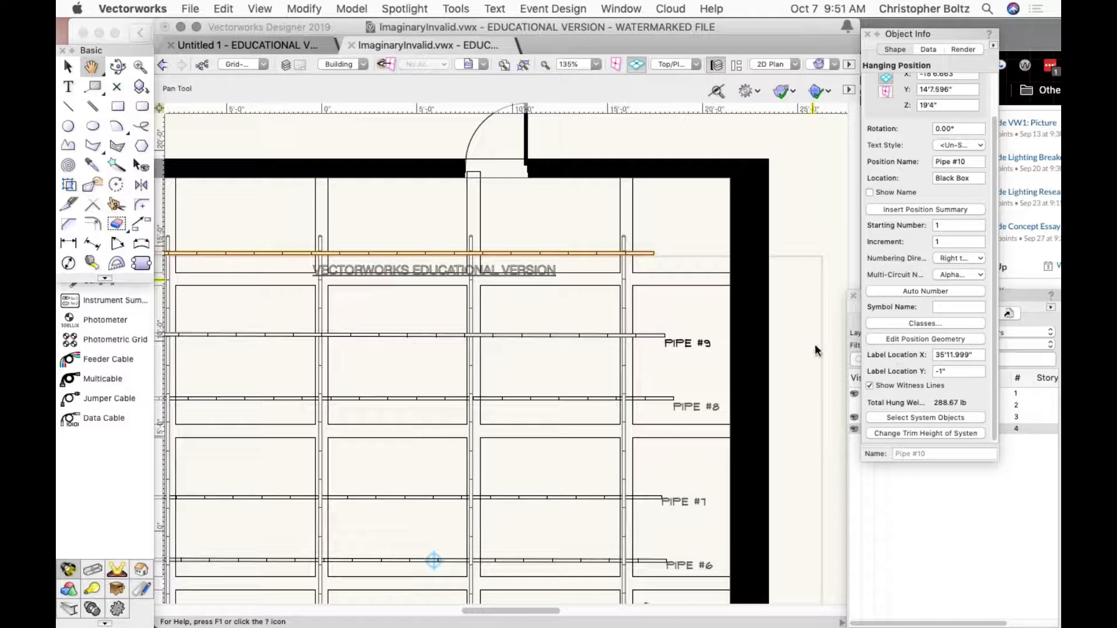
{"action": "scroll", "coordinate": [444, 343], "scroll_direction": "down", "scroll_amount": 4}
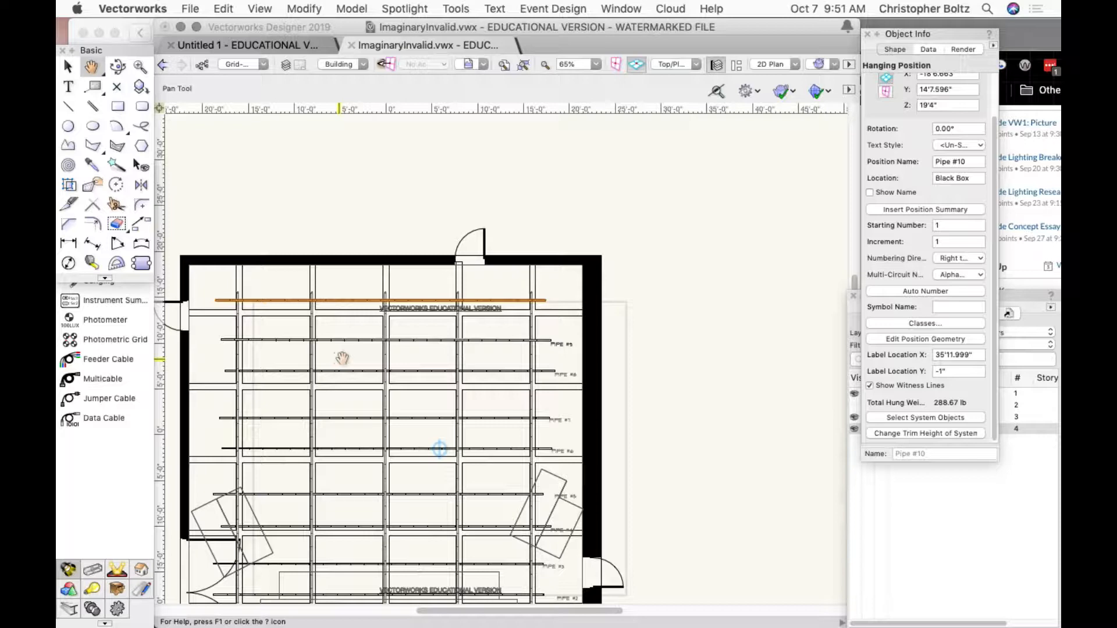
- Turn on the name display for Pipe #10
{"action": "scroll", "coordinate": [905, 378], "scroll_direction": "up", "scroll_amount": 3}
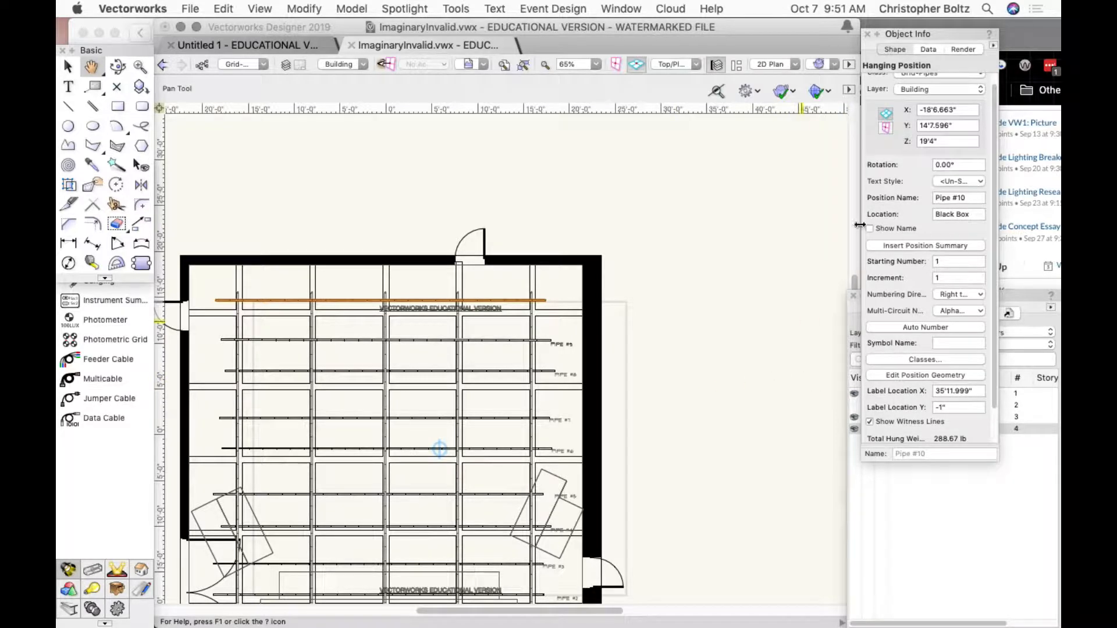
{"action": "scroll", "coordinate": [868, 219], "scroll_direction": "up", "scroll_amount": 1}
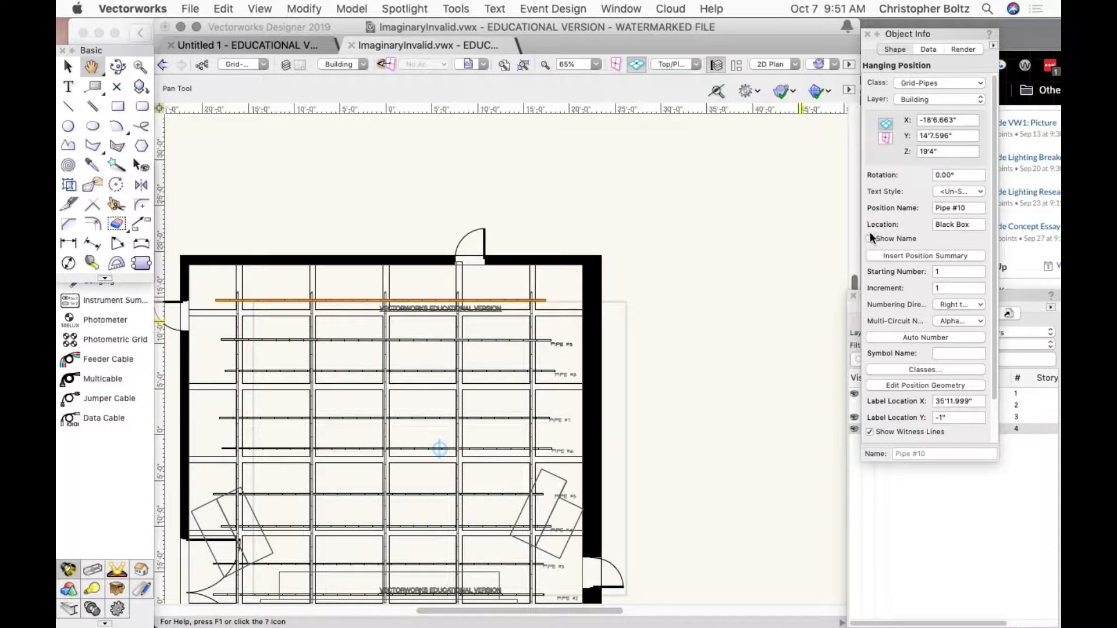
{"action": "left_click", "coordinate": [870, 236]}
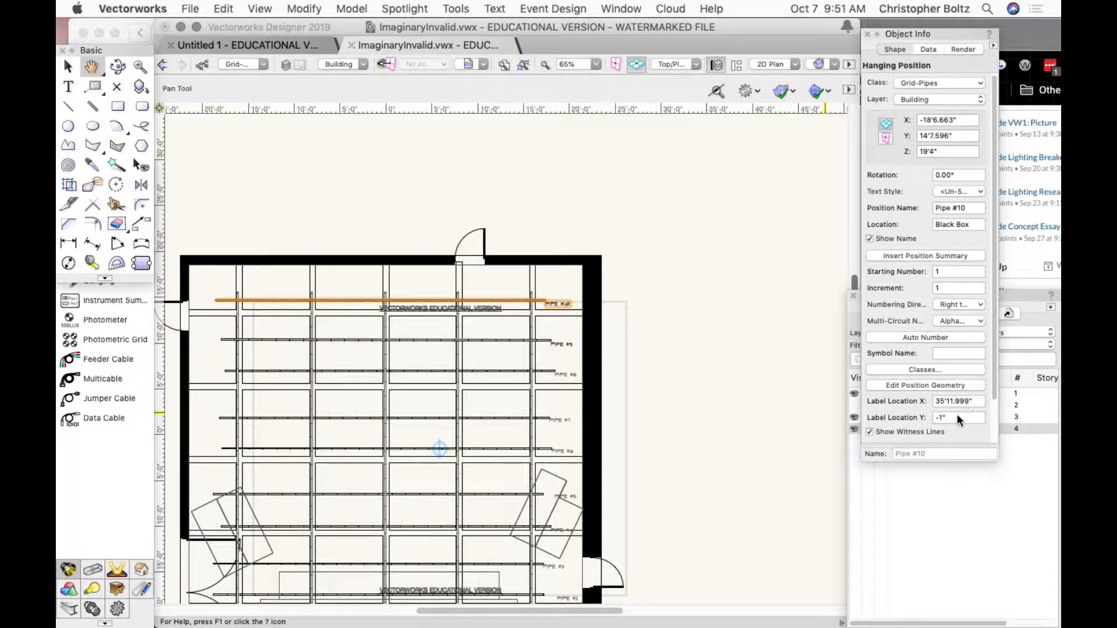
- Move the Pipe #10 label by its control point away from the pipe and back to its end, at about label X 35'12", Y 1"
{"action": "scroll", "coordinate": [540, 319], "scroll_direction": "up", "scroll_amount": 5}
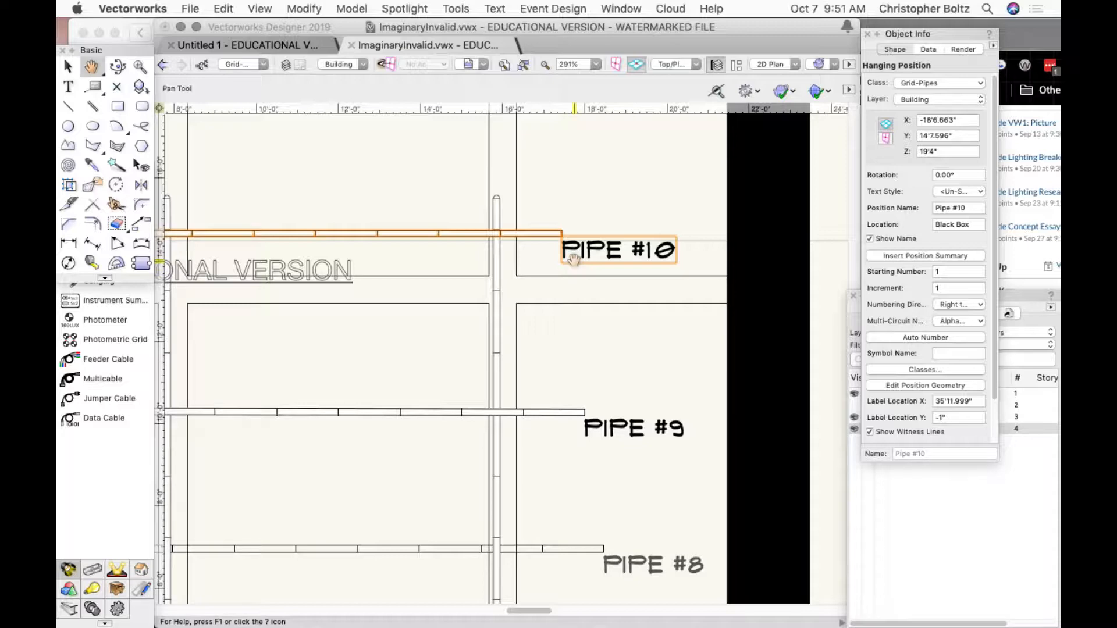
{"action": "key", "text": "x"}
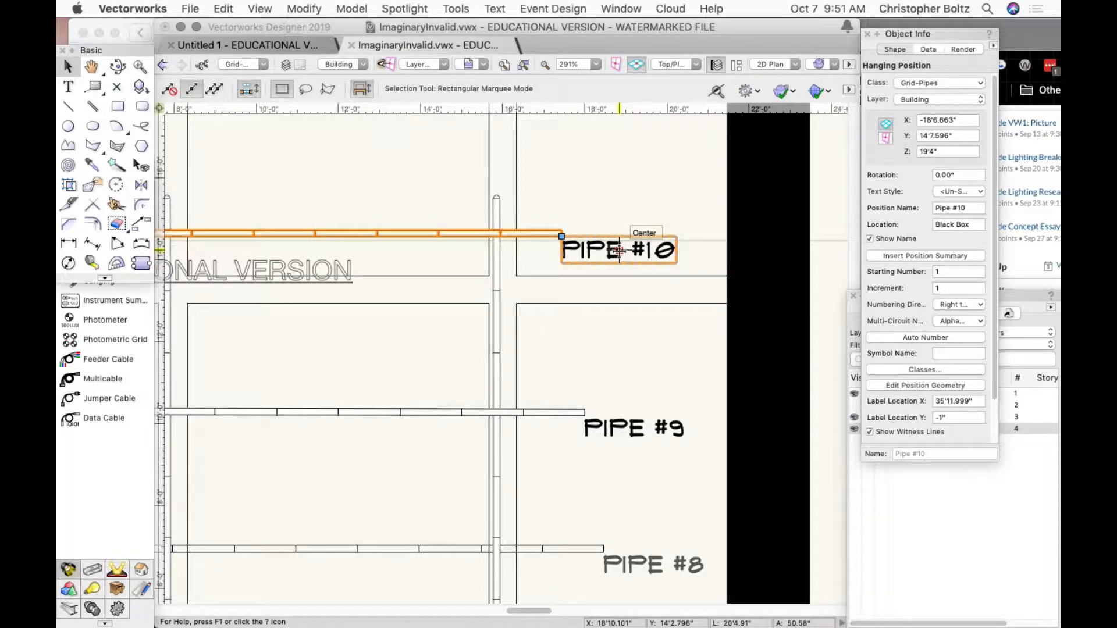
{"action": "mouse_move", "coordinate": [617, 250]}
{"action": "left_mouse_down"}
{"action": "mouse_move", "coordinate": [631, 338]}
{"action": "mouse_move", "coordinate": [616, 251]}
{"action": "left_mouse_up"}
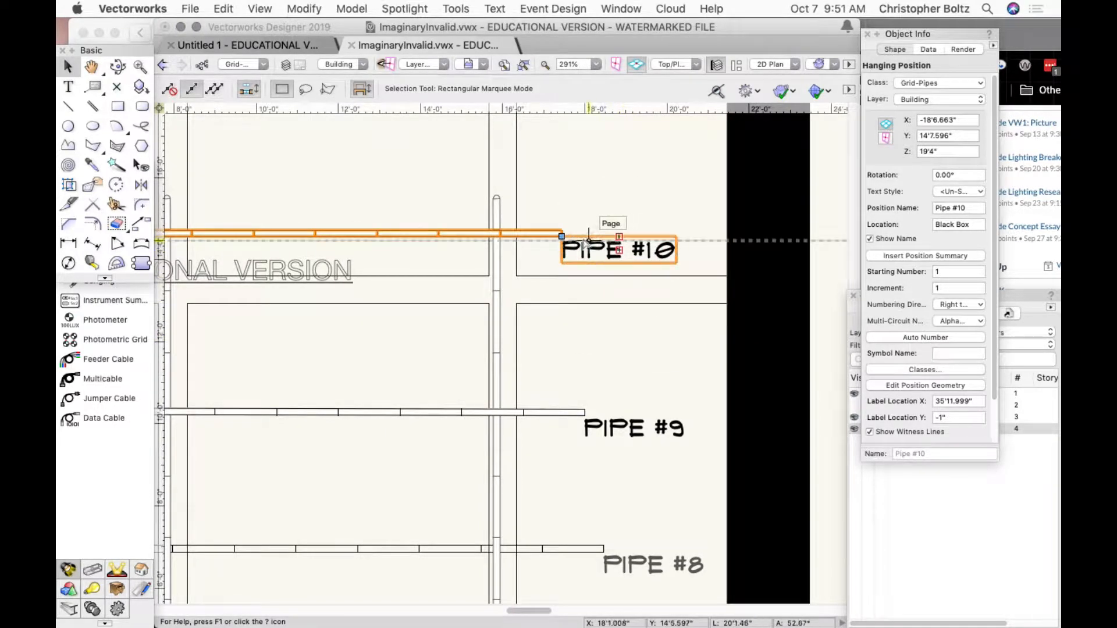
{"action": "mouse_move", "coordinate": [562, 237]}
{"action": "left_mouse_down"}
{"action": "mouse_move", "coordinate": [622, 241]}
{"action": "mouse_move", "coordinate": [632, 288]}
{"action": "left_mouse_up"}
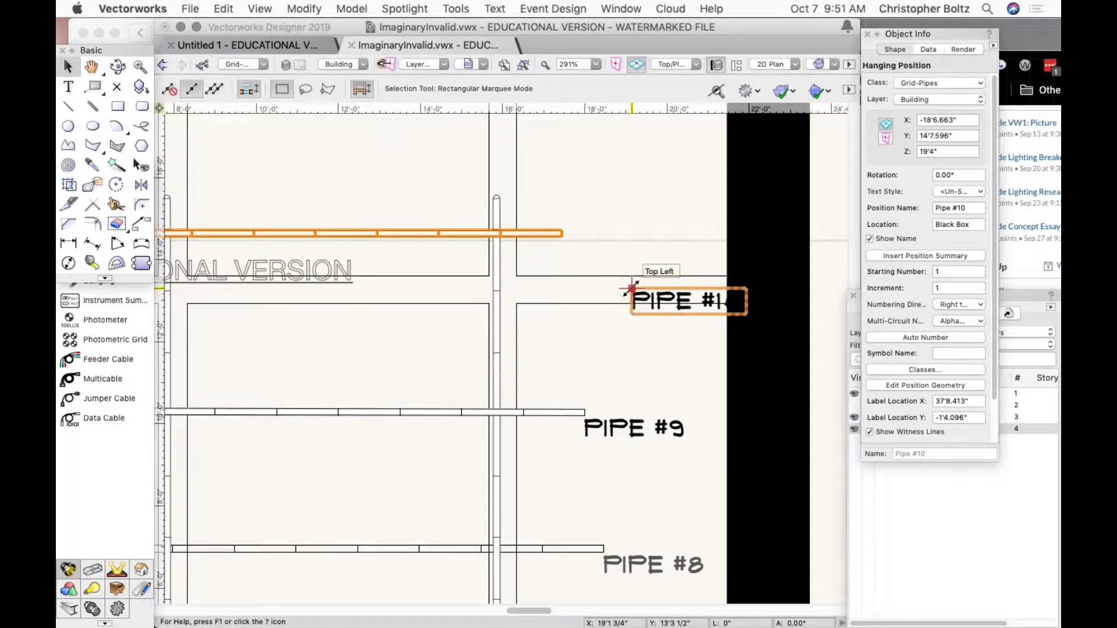
{"action": "left_click_drag", "start_coordinate": [631, 288], "coordinate": [563, 231]}
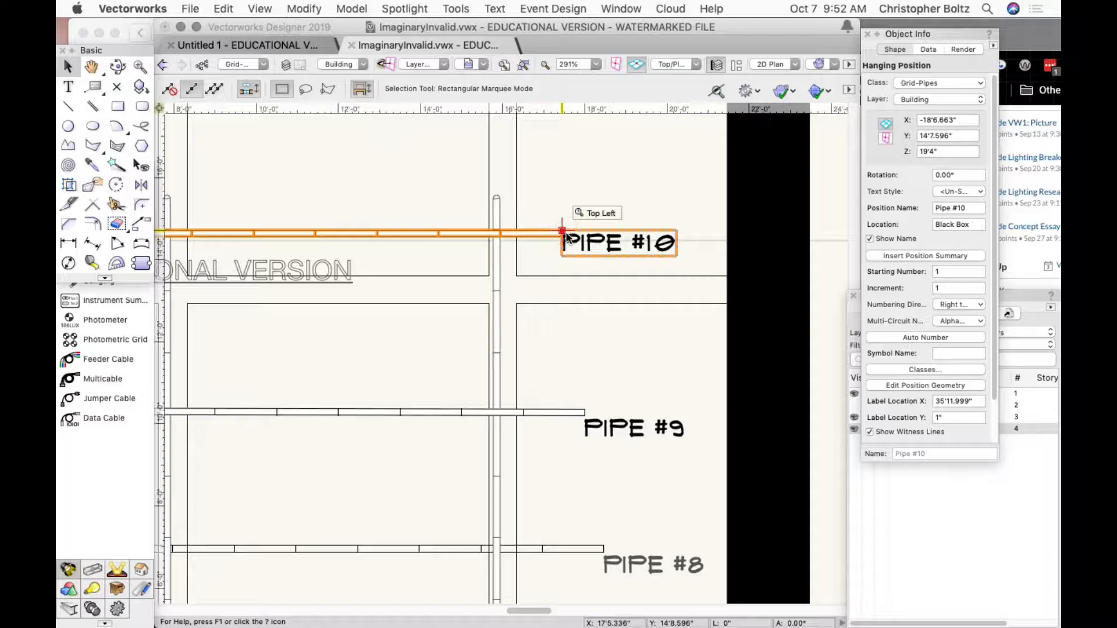
{"action": "scroll", "coordinate": [931, 434], "scroll_direction": "down", "scroll_amount": 3}
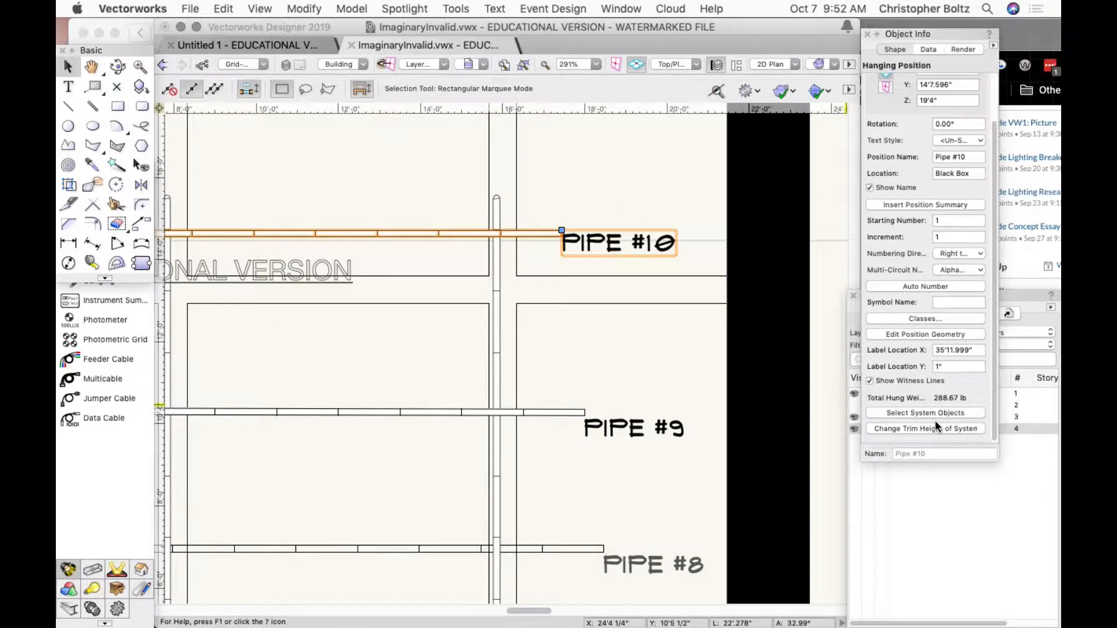
{"action": "scroll", "coordinate": [935, 420], "scroll_direction": "up", "scroll_amount": 2}
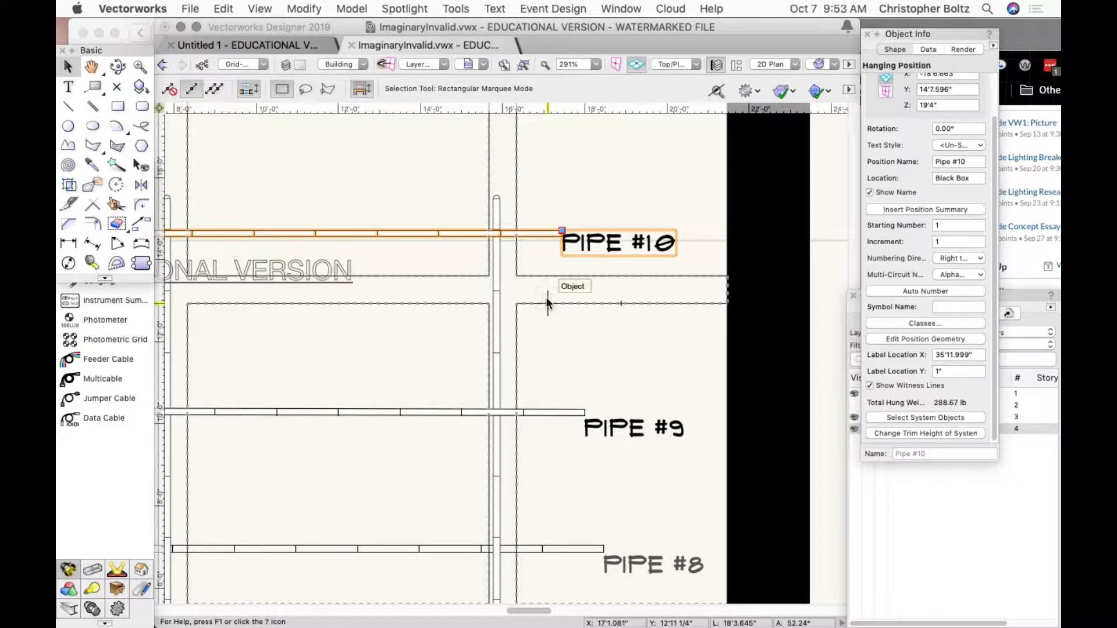
- Deselect Pipe #10, reselect it with Force Select and look over its hanging position settings
{"action": "left_click", "coordinate": [359, 308]}
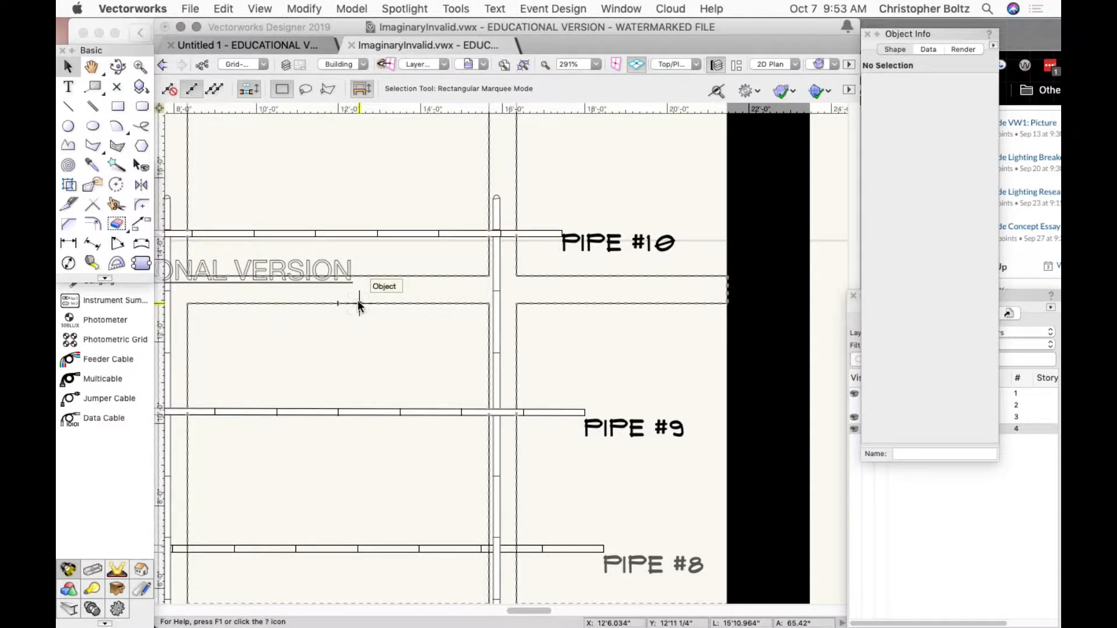
{"action": "left_click", "coordinate": [388, 232]}
{"action": "right_click", "coordinate": [388, 233]}
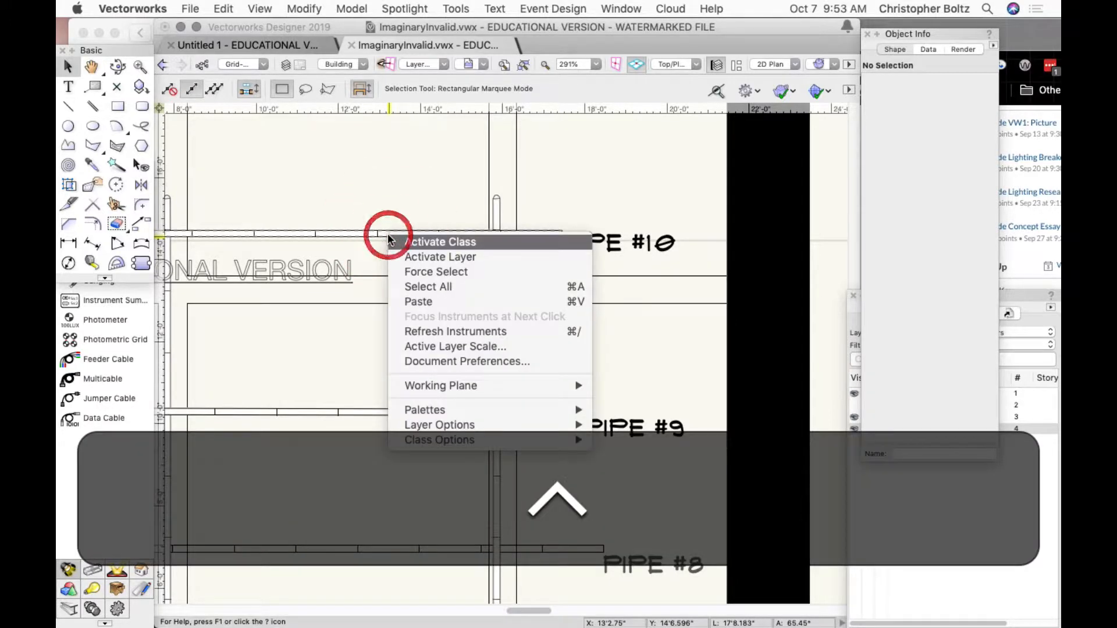
{"action": "mouse_move", "coordinate": [422, 390]}
{"action": "mouse_move", "coordinate": [422, 411]}
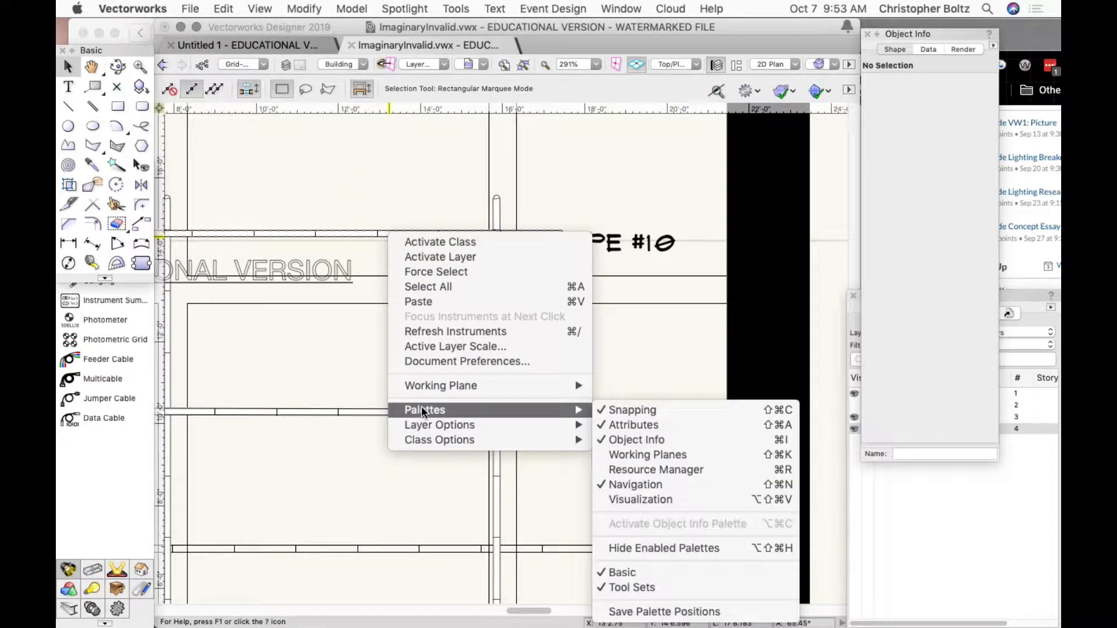
{"action": "left_click", "coordinate": [412, 276]}
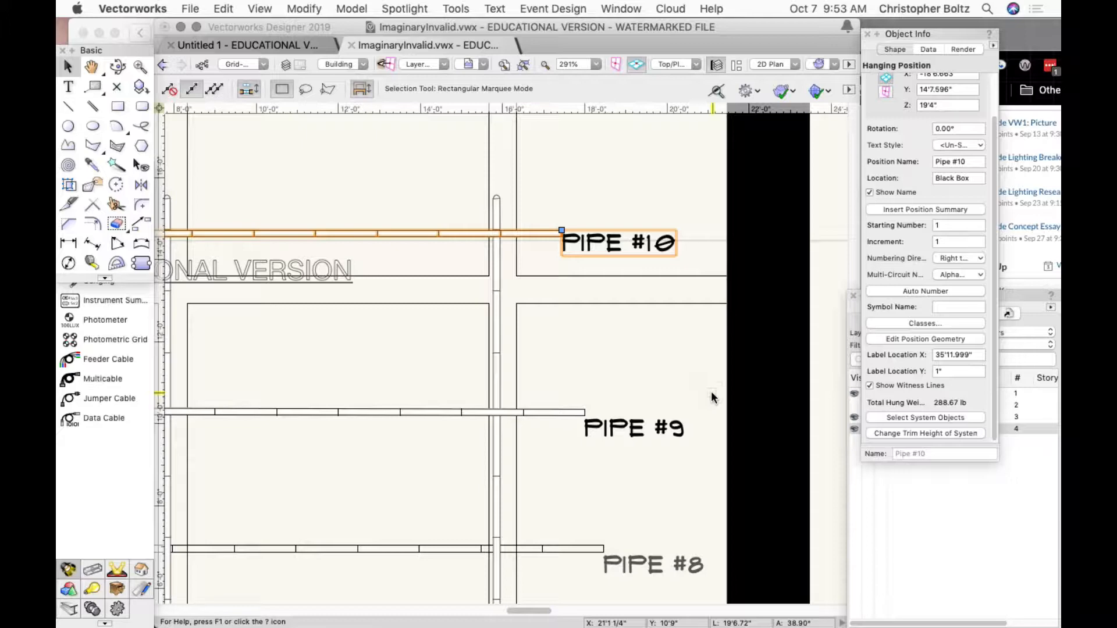
{"action": "scroll", "coordinate": [868, 342], "scroll_direction": "up", "scroll_amount": 3}
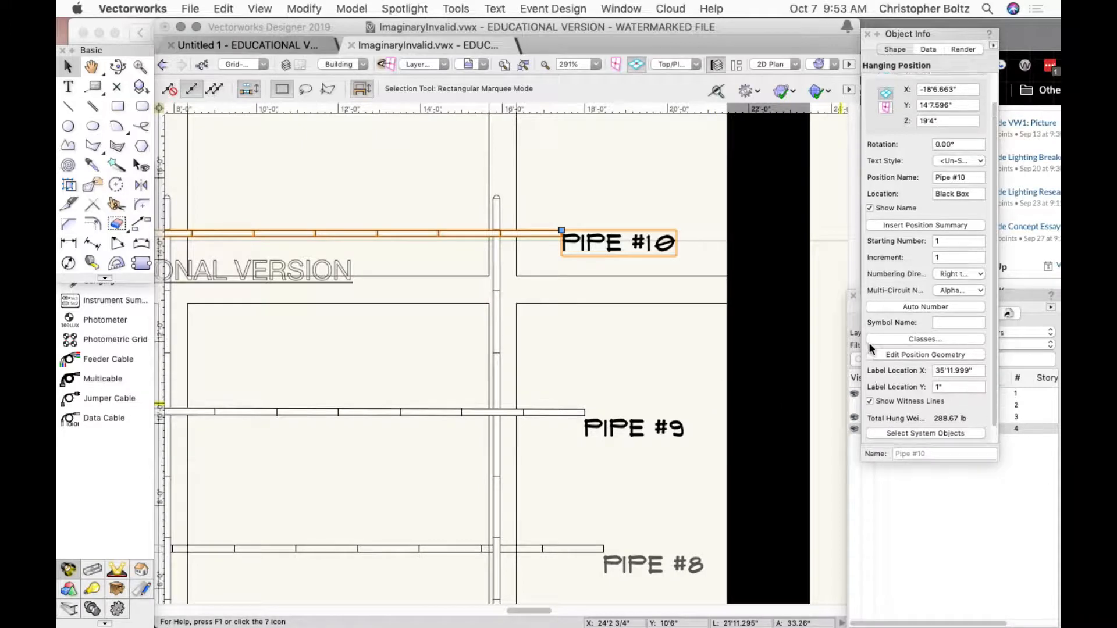
{"action": "scroll", "coordinate": [868, 343], "scroll_direction": "down", "scroll_amount": 3}
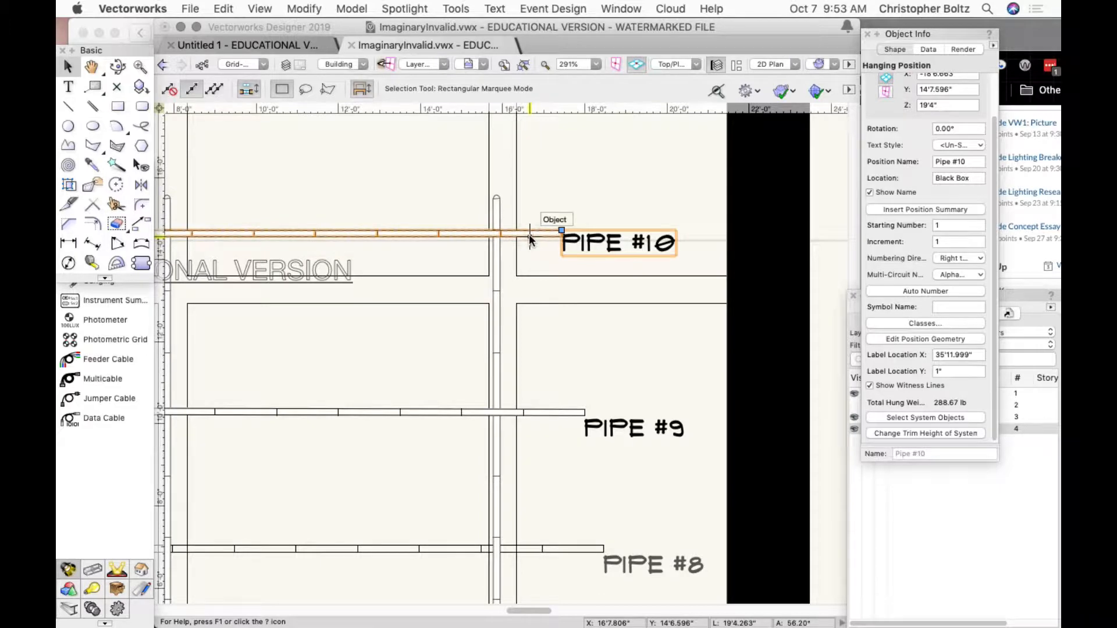
{"action": "left_click", "coordinate": [530, 239]}
{"action": "left_click", "coordinate": [531, 236]}
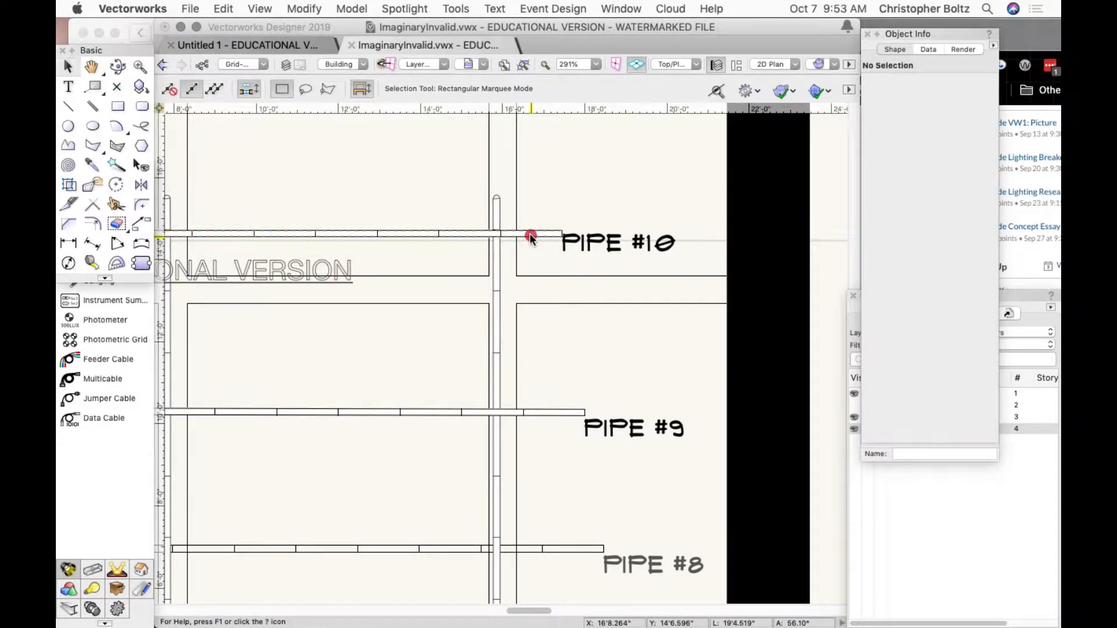
{"action": "left_click", "coordinate": [522, 235]}
{"action": "left_click", "coordinate": [522, 235], "text": "ctrl"}
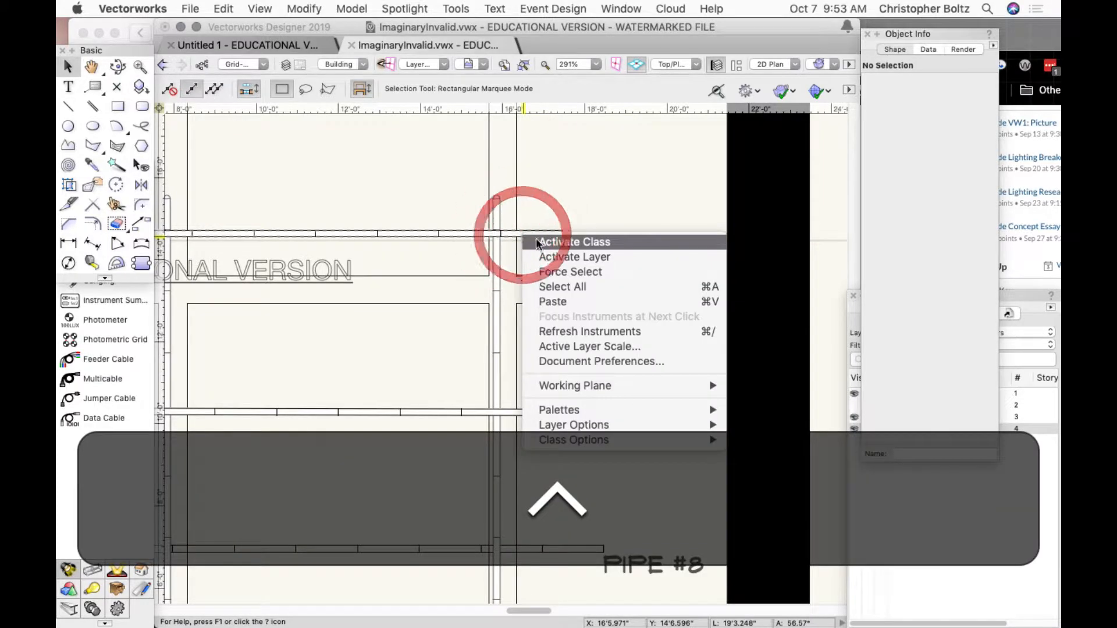
{"action": "left_click", "coordinate": [1032, 309]}
- Set the class options for the drawing to Show/Snap/Modify Others
{"action": "left_click", "coordinate": [1025, 300]}
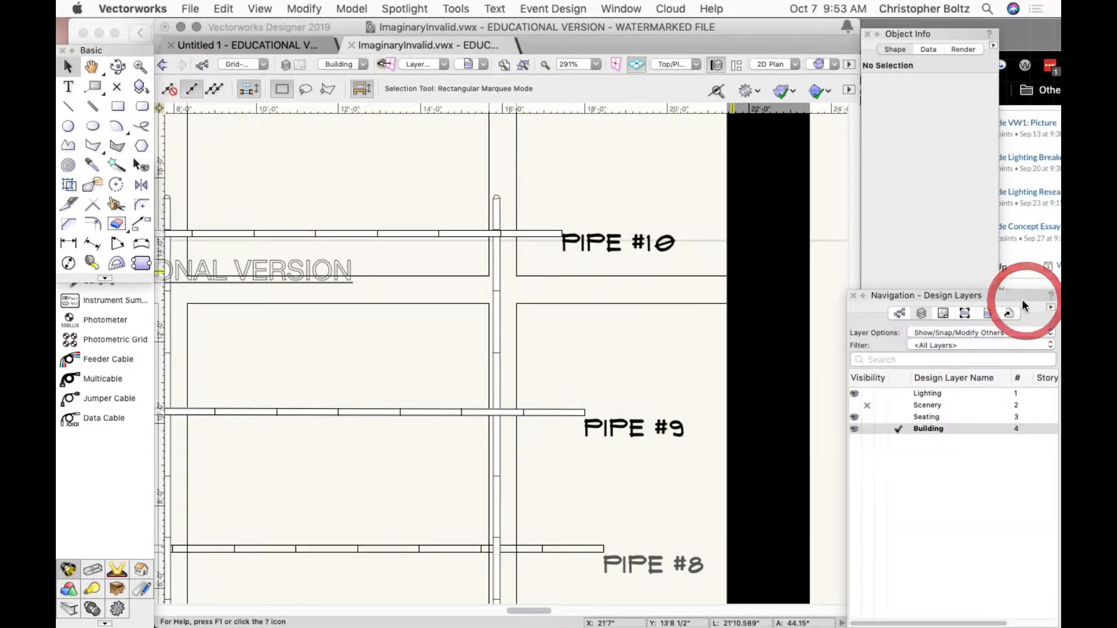
{"action": "left_click", "coordinate": [896, 315]}
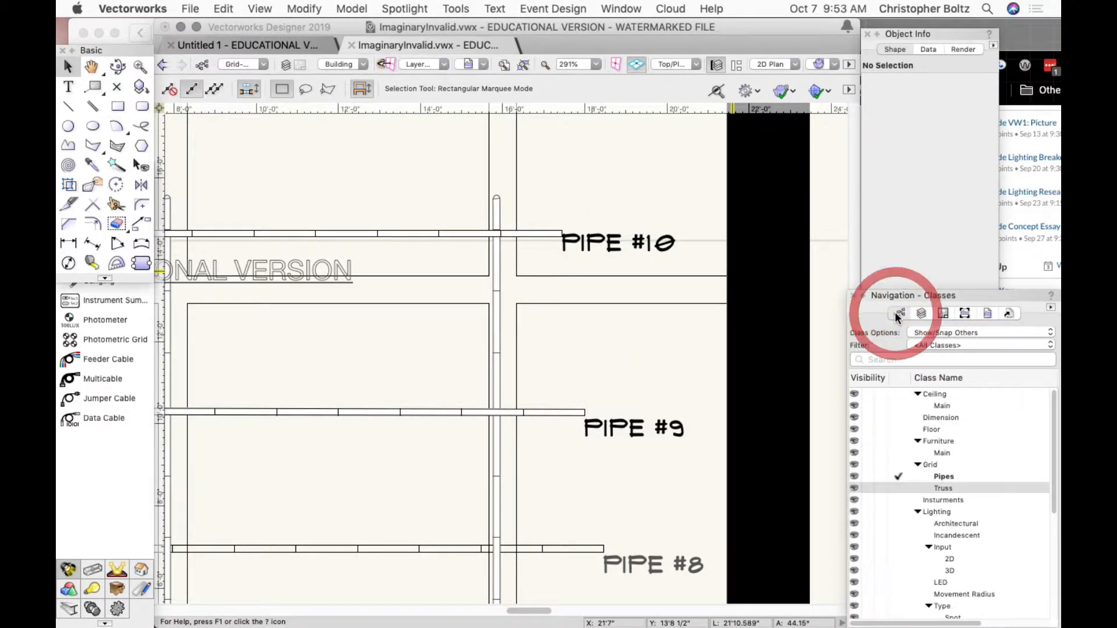
{"action": "left_click", "coordinate": [941, 333]}
{"action": "left_click", "coordinate": [943, 344]}
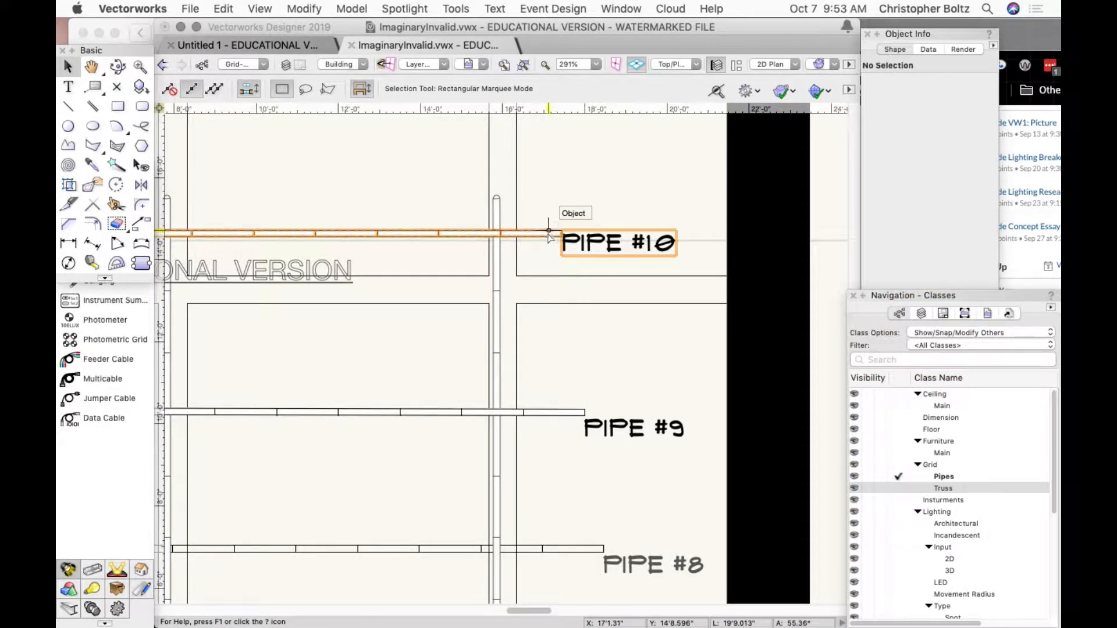
- Open the geometry of hanging position Pipe #10 for editing without creating a backup copy, and select its lighting pipe
{"action": "left_click", "coordinate": [547, 230], "text": "ctrl"}
{"action": "left_click", "coordinate": [548, 233]}
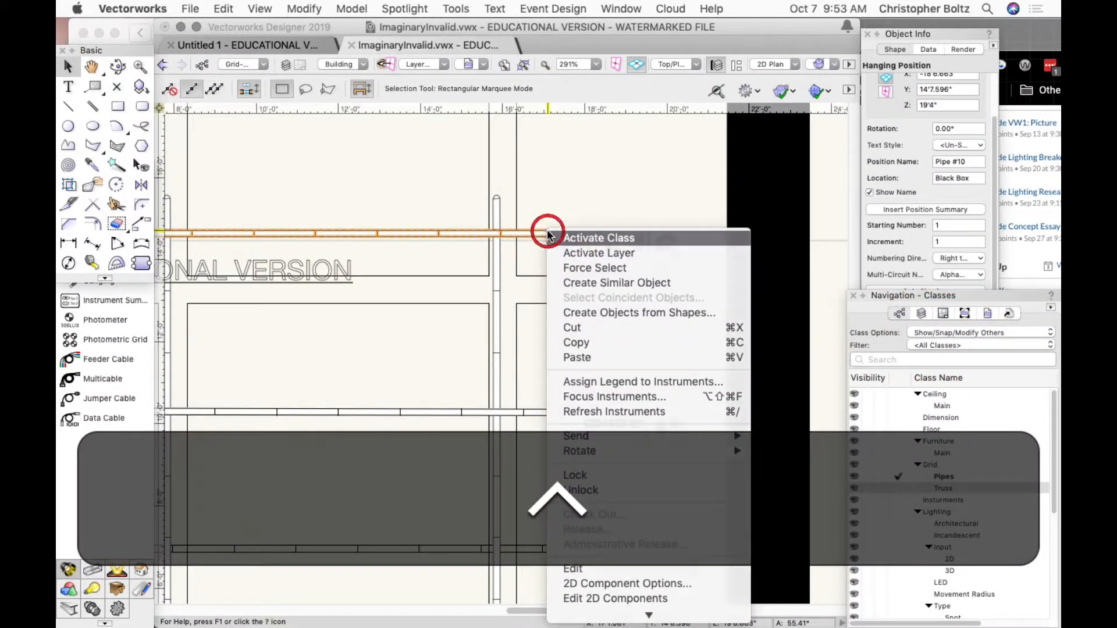
{"action": "double_click", "coordinate": [547, 231]}
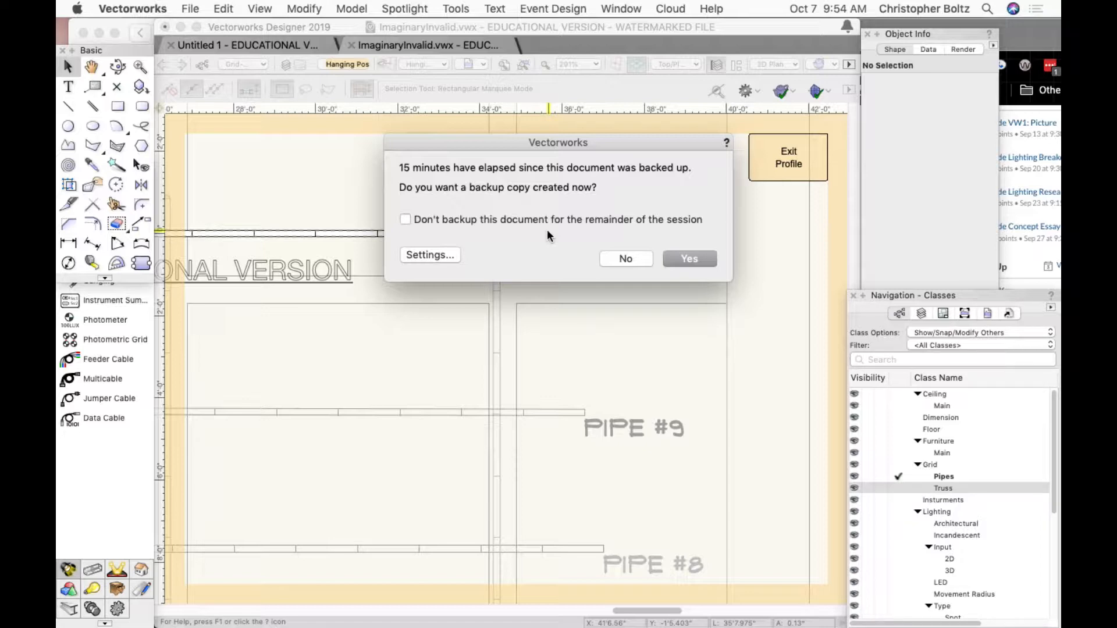
{"action": "left_click", "coordinate": [631, 262]}
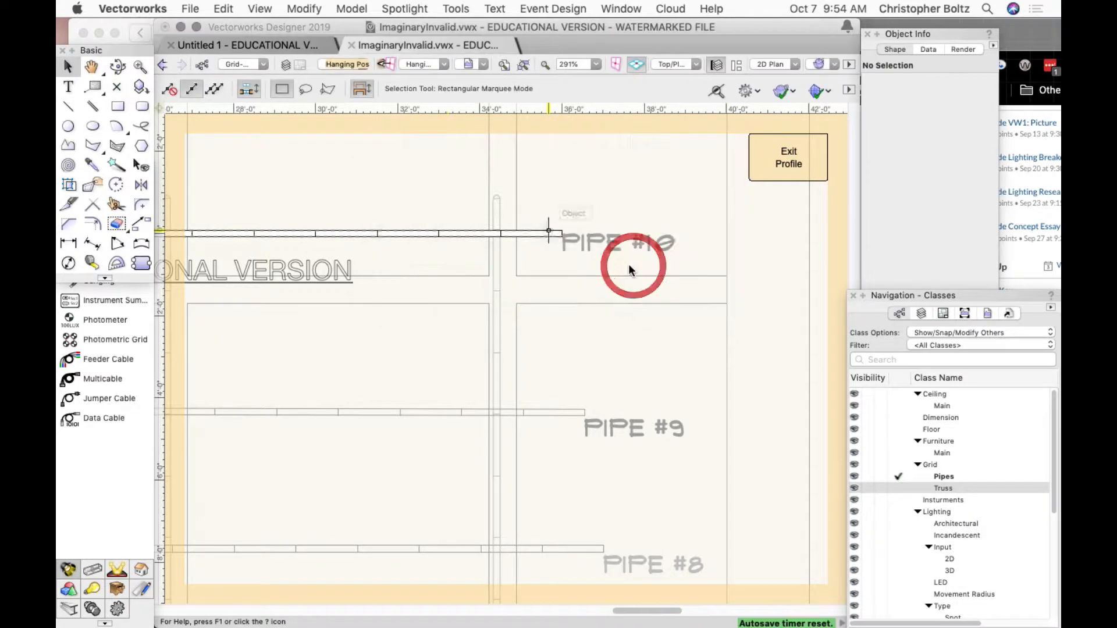
{"action": "scroll", "coordinate": [400, 257], "scroll_direction": "down", "scroll_amount": 10}
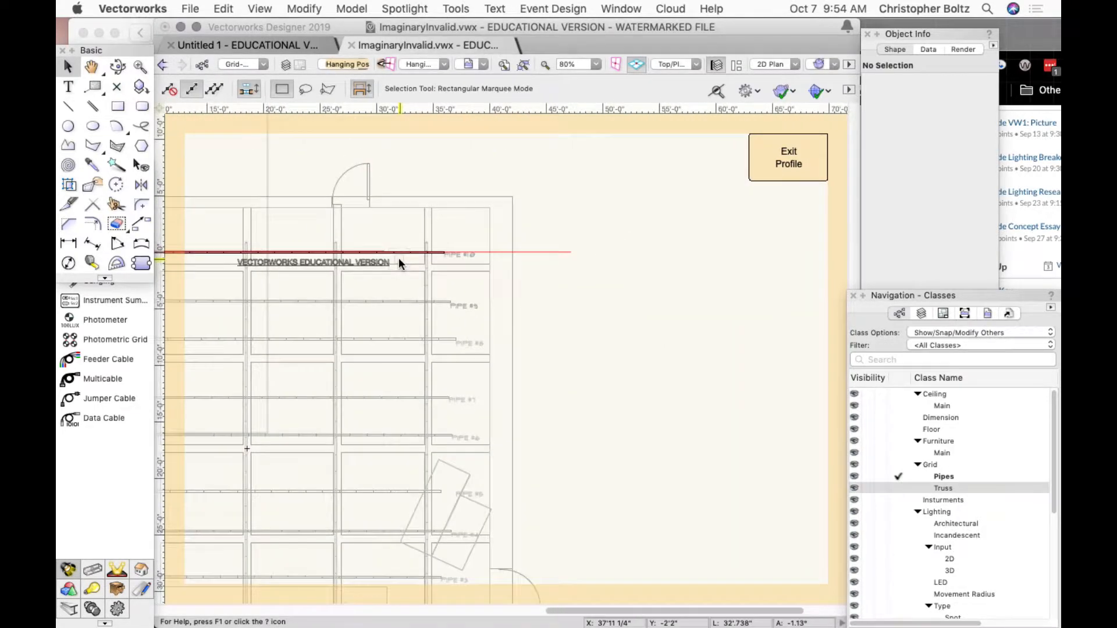
{"action": "key", "text": "h"}
{"action": "left_click_drag", "start_coordinate": [372, 262], "coordinate": [651, 286]}
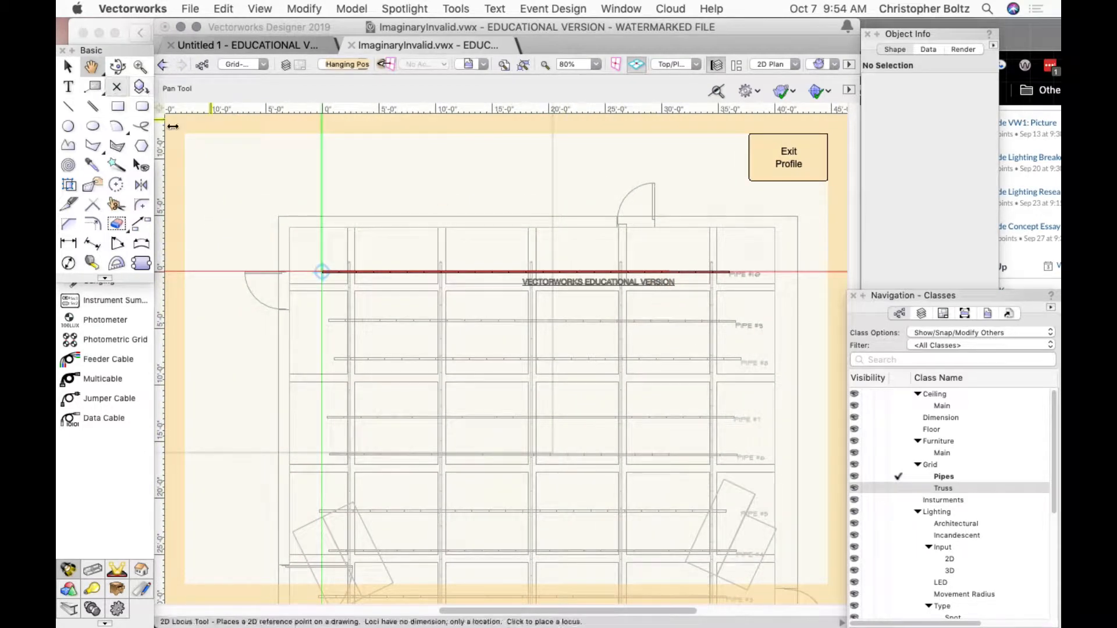
{"action": "key", "text": "x"}
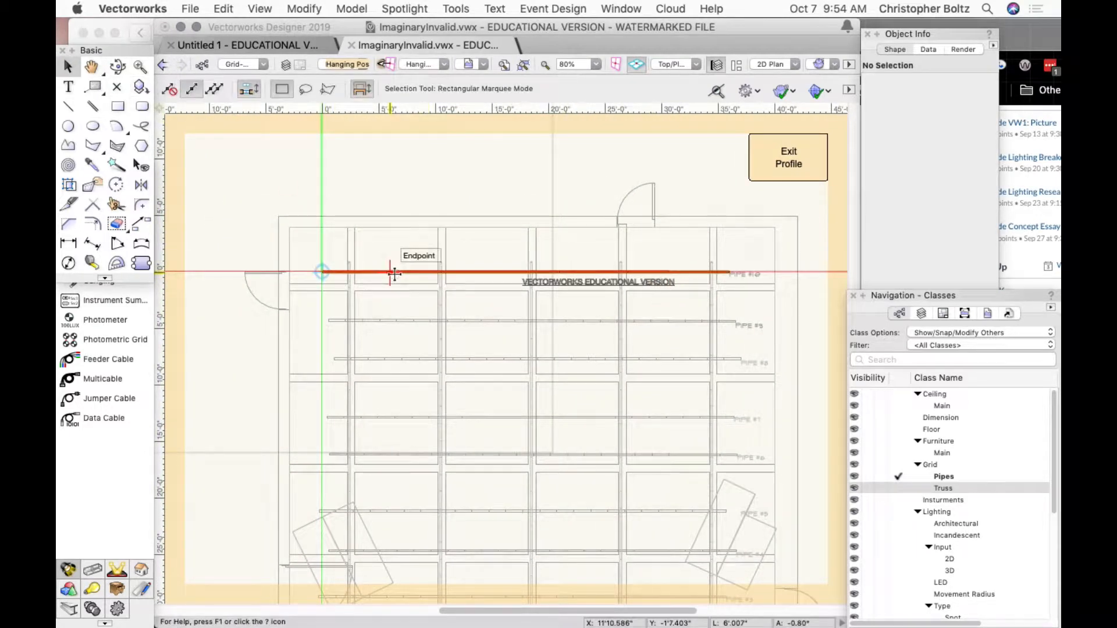
{"action": "left_click", "coordinate": [395, 274]}
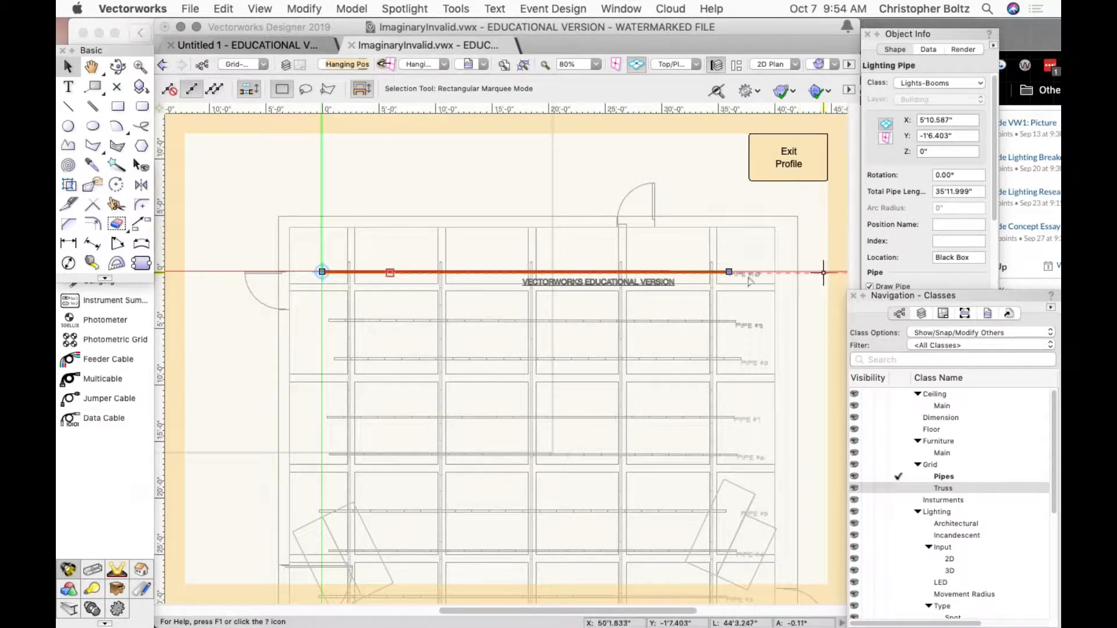
- Set the lighting pipe's total length to 60' and view the whole pipe against the room plan
{"action": "left_click", "coordinate": [877, 209]}
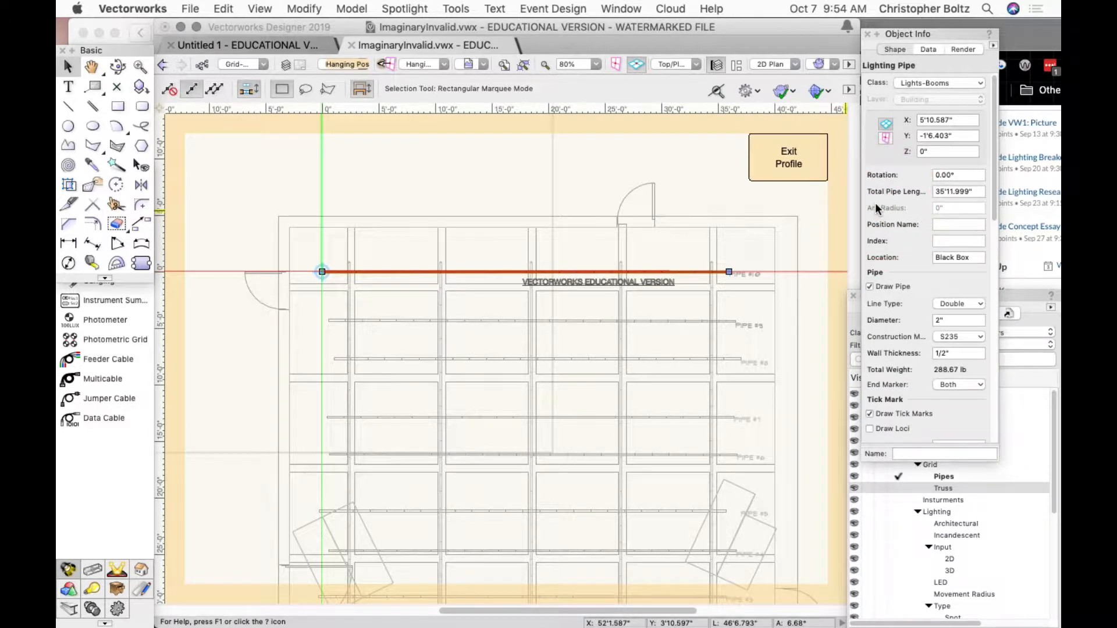
{"action": "left_click", "coordinate": [954, 191]}
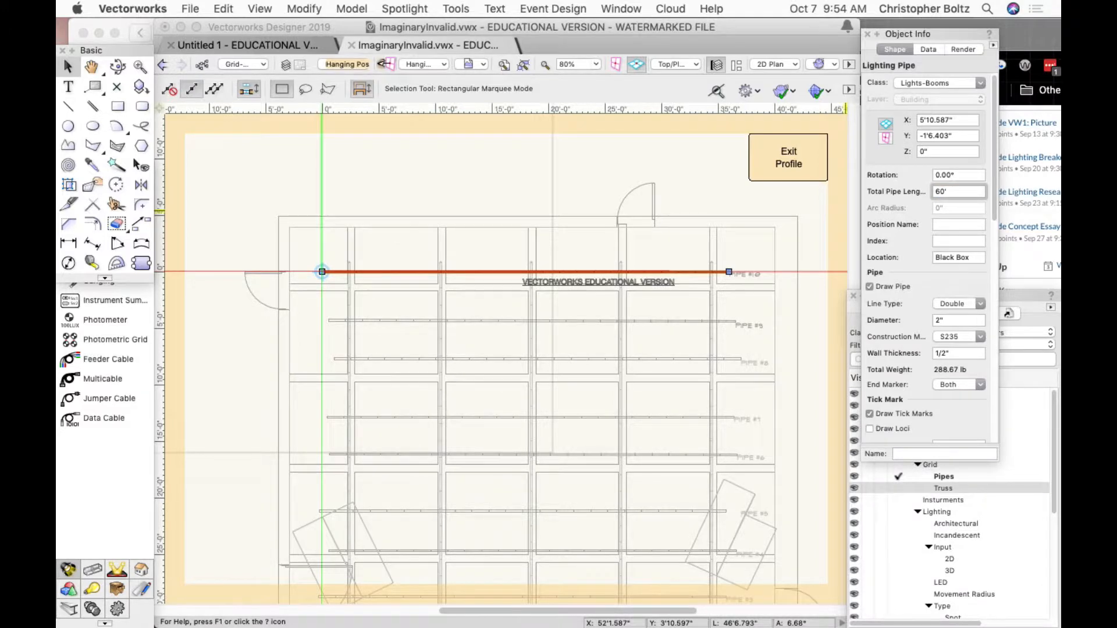
{"action": "key", "text": "Return"}
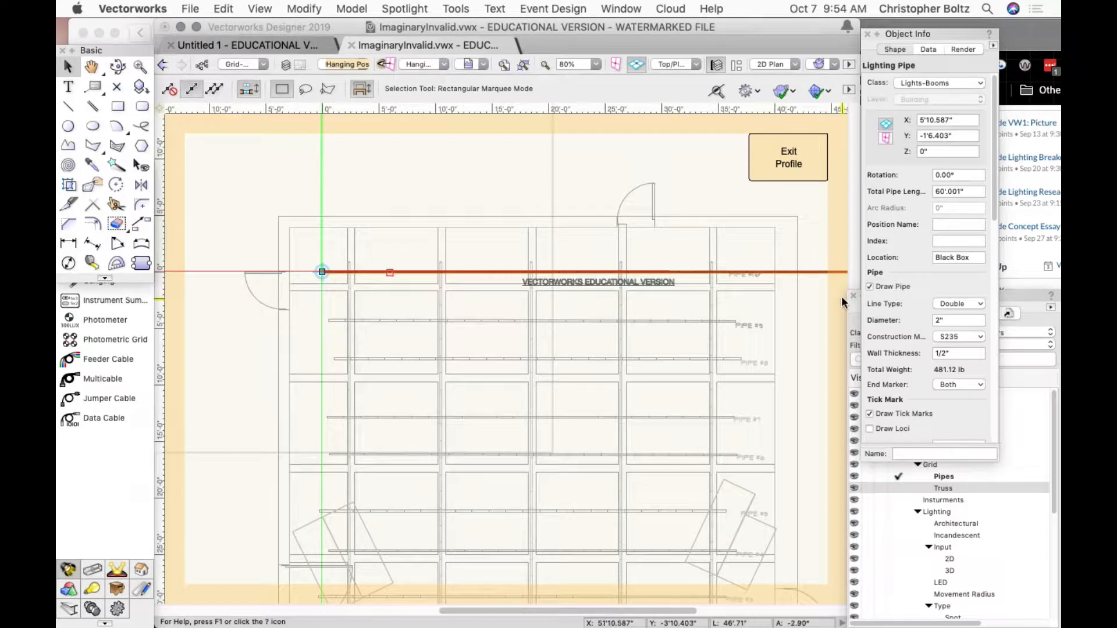
{"action": "scroll", "coordinate": [699, 273], "scroll_direction": "down", "scroll_amount": 8}
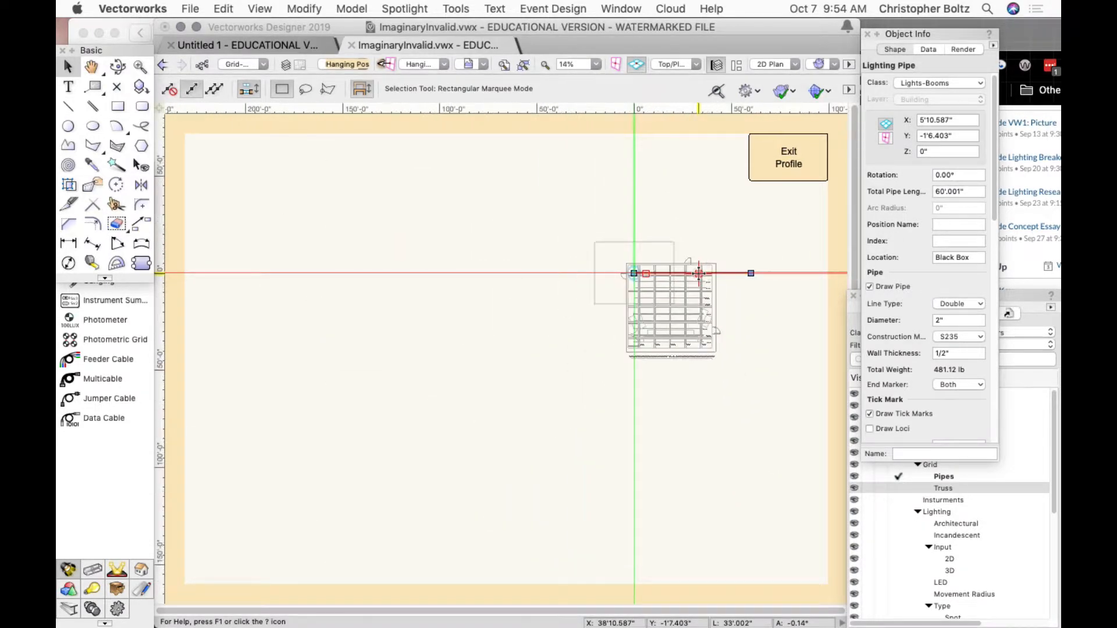
{"action": "scroll", "coordinate": [699, 273], "scroll_direction": "down", "scroll_amount": 2}
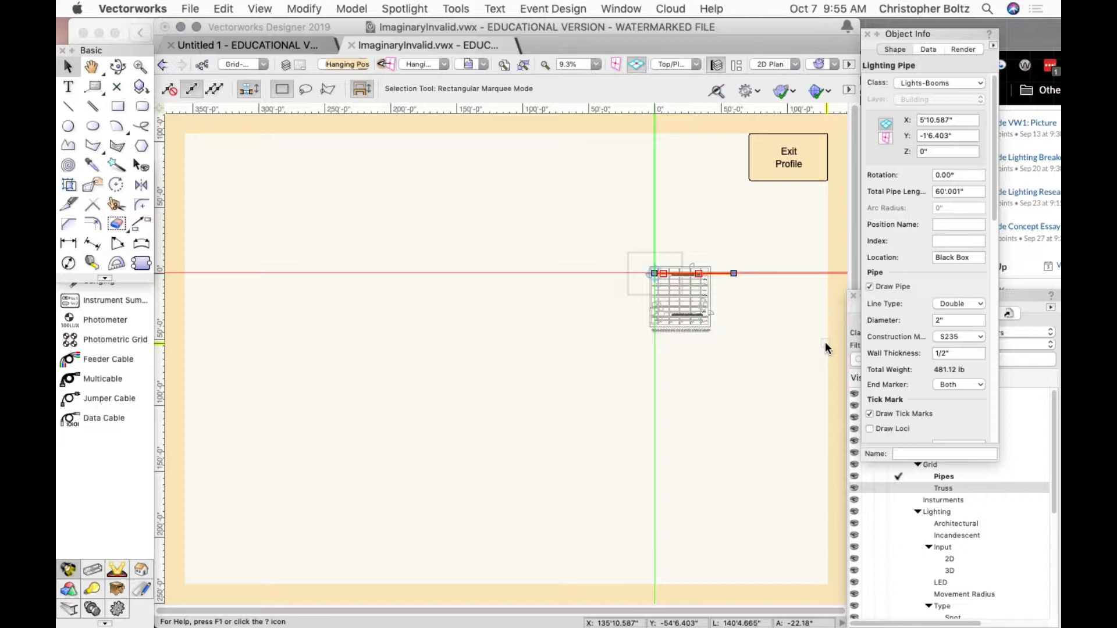
- Set the lighting pipe's total length to 36'
{"action": "left_click", "coordinate": [964, 190]}
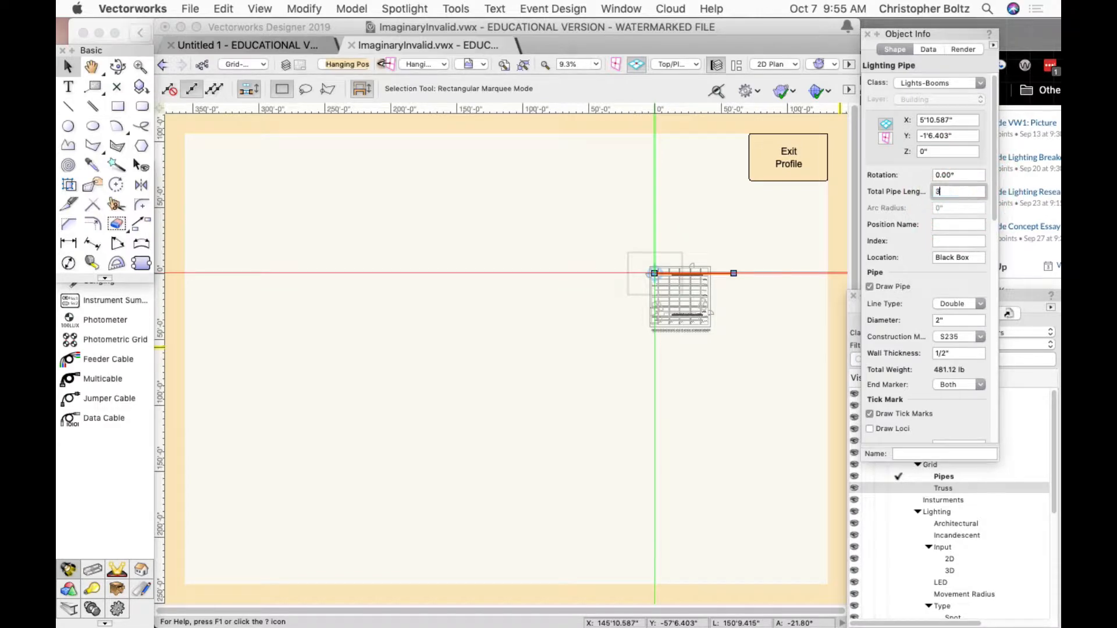
{"action": "type", "text": "36'"}
{"action": "key", "text": "Return"}
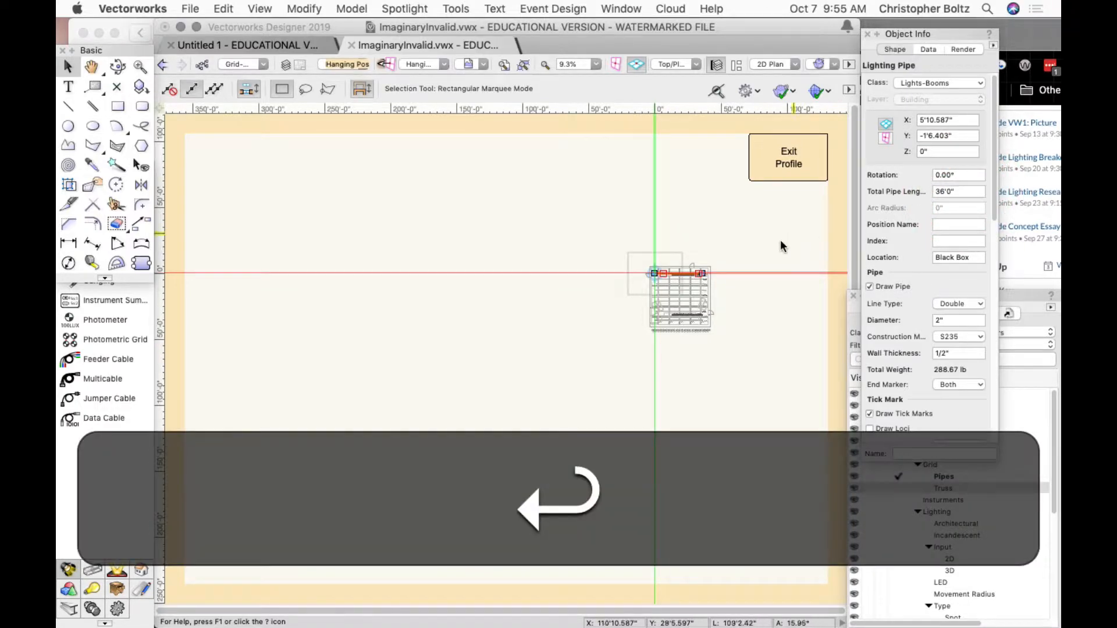
{"action": "scroll", "coordinate": [689, 282], "scroll_direction": "up", "scroll_amount": 5}
{"action": "scroll", "coordinate": [689, 285], "scroll_direction": "up", "scroll_amount": 2}
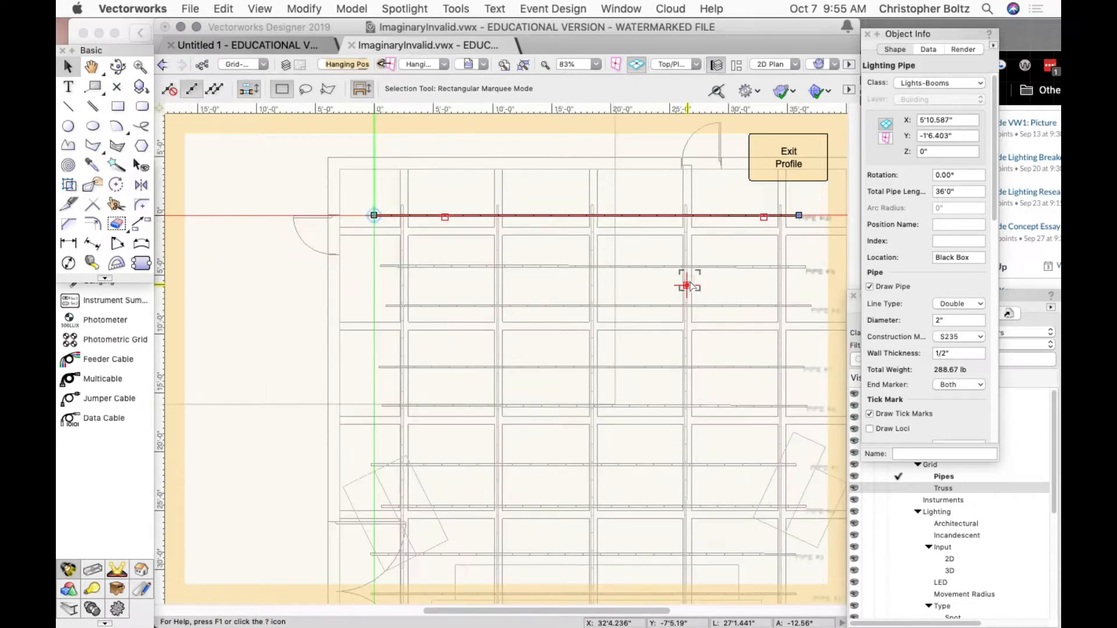
- Set the lighting pipe's total length to 8' and leave the hanging position's profile editing
{"action": "left_click", "coordinate": [924, 191]}
{"action": "type", "text": "8"}
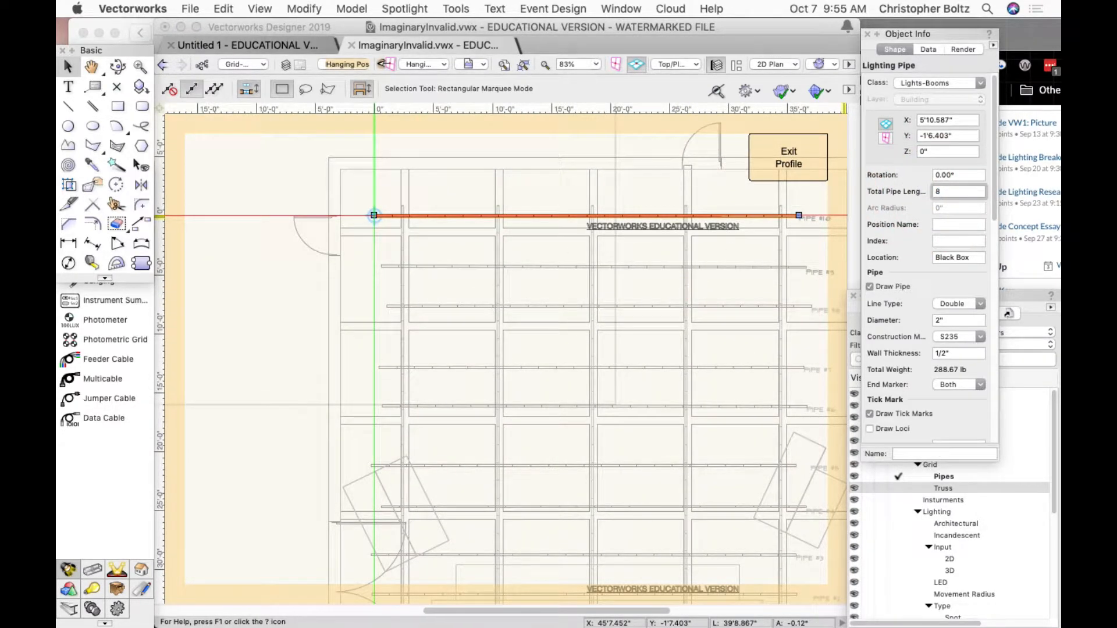
{"action": "key", "text": "Return"}
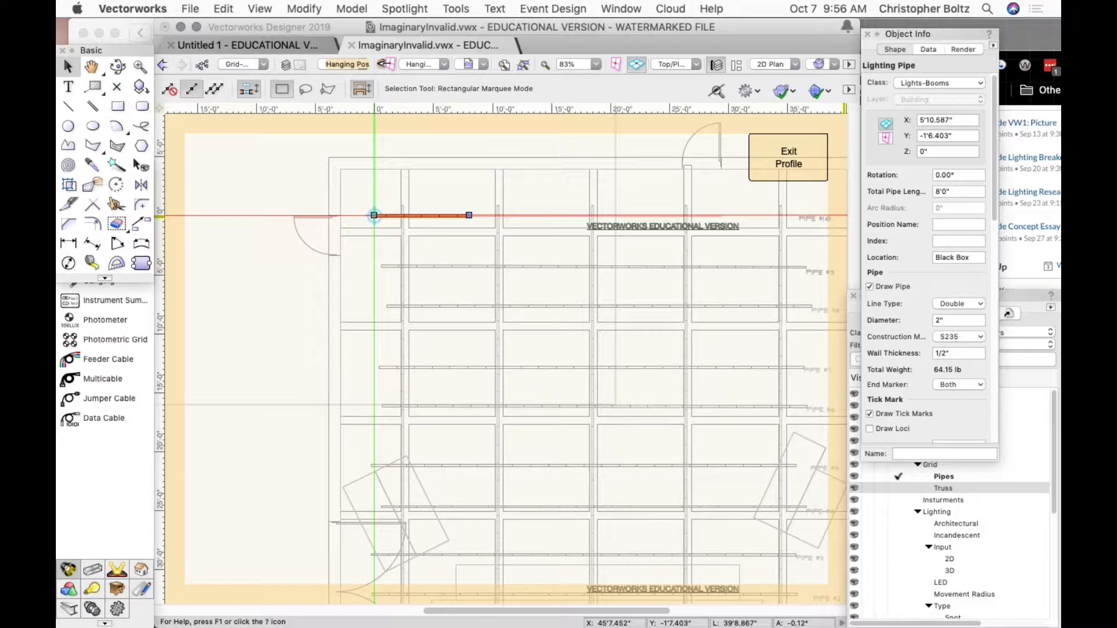
{"action": "left_click", "coordinate": [794, 161]}
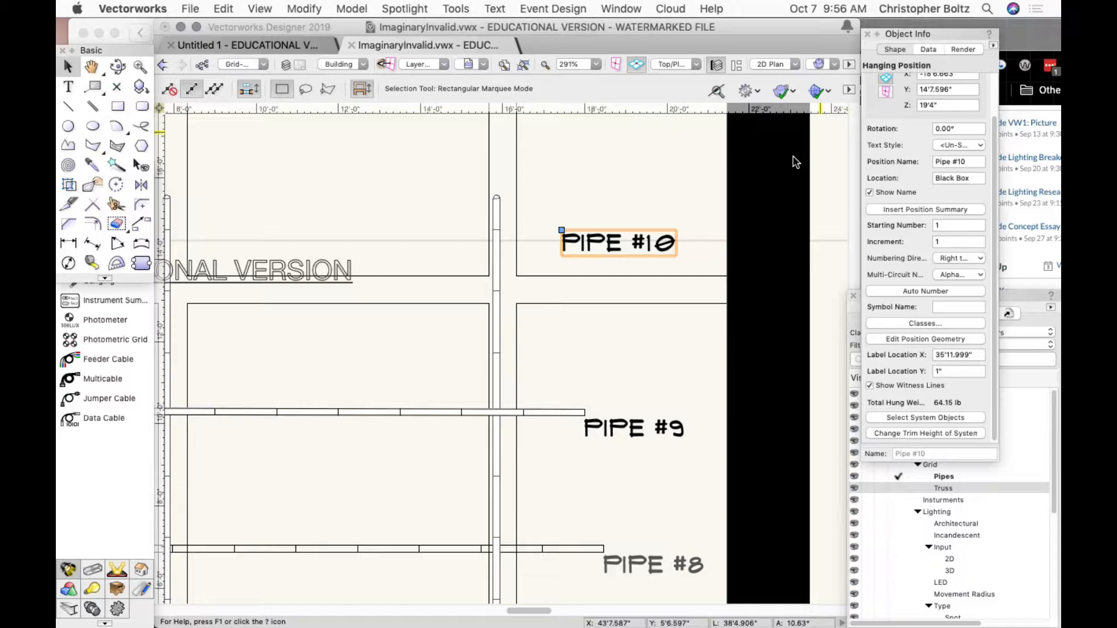
- Move the Pipe #10 label to the shortened pipe's end, at label X 8'0", Y -1", and shift the pipe about 2' towards the room's centre
{"action": "scroll", "coordinate": [388, 203], "scroll_direction": "down", "scroll_amount": 5}
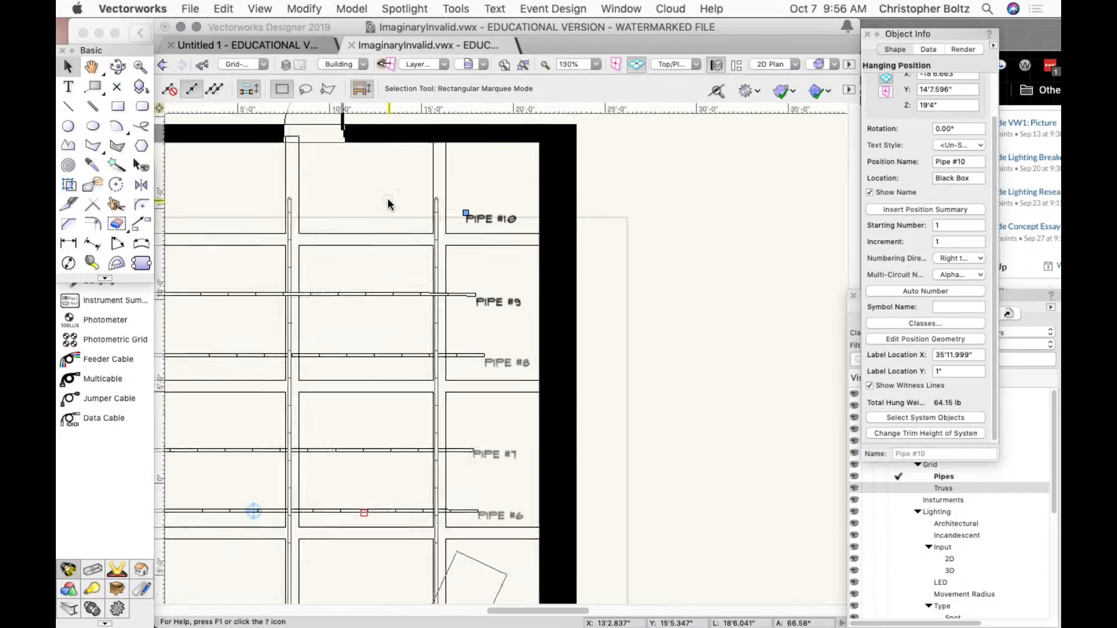
{"action": "key", "text": "h"}
{"action": "mouse_move", "coordinate": [394, 208]}
{"action": "left_mouse_down"}
{"action": "mouse_move", "coordinate": [663, 211]}
{"action": "mouse_move", "coordinate": [633, 219]}
{"action": "mouse_move", "coordinate": [649, 222]}
{"action": "left_mouse_up"}
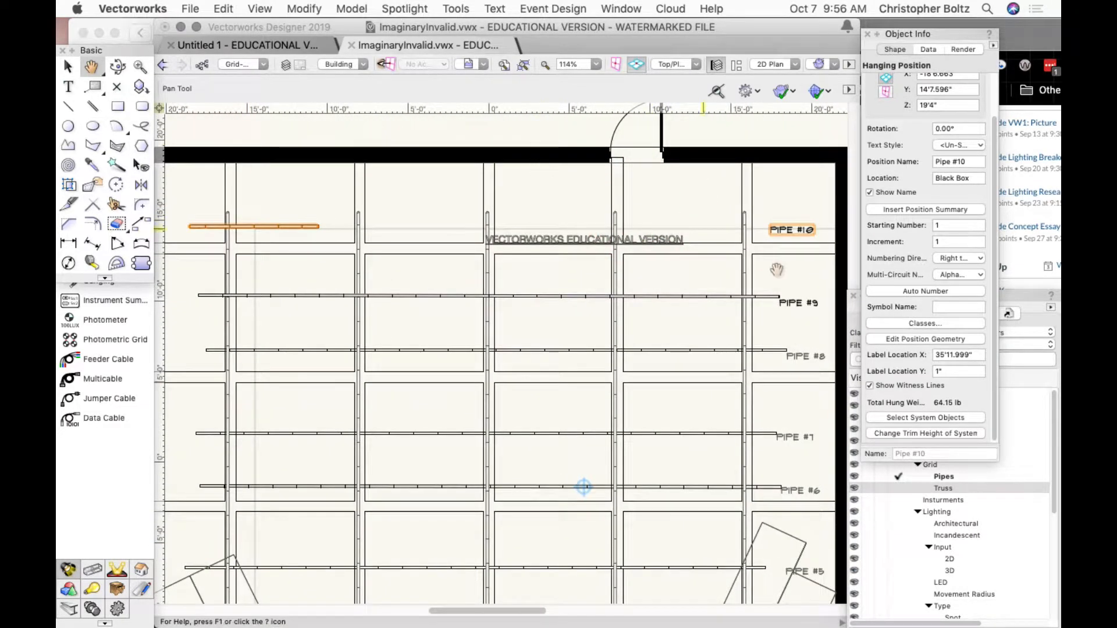
{"action": "scroll", "coordinate": [779, 248], "scroll_direction": "up", "scroll_amount": 3}
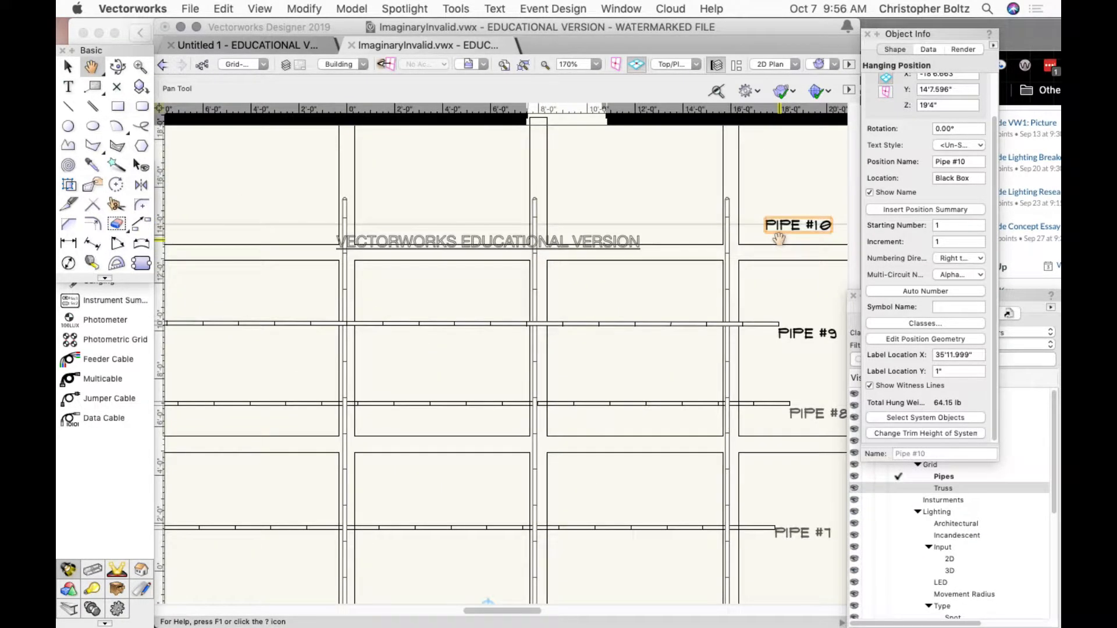
{"action": "key", "text": "x"}
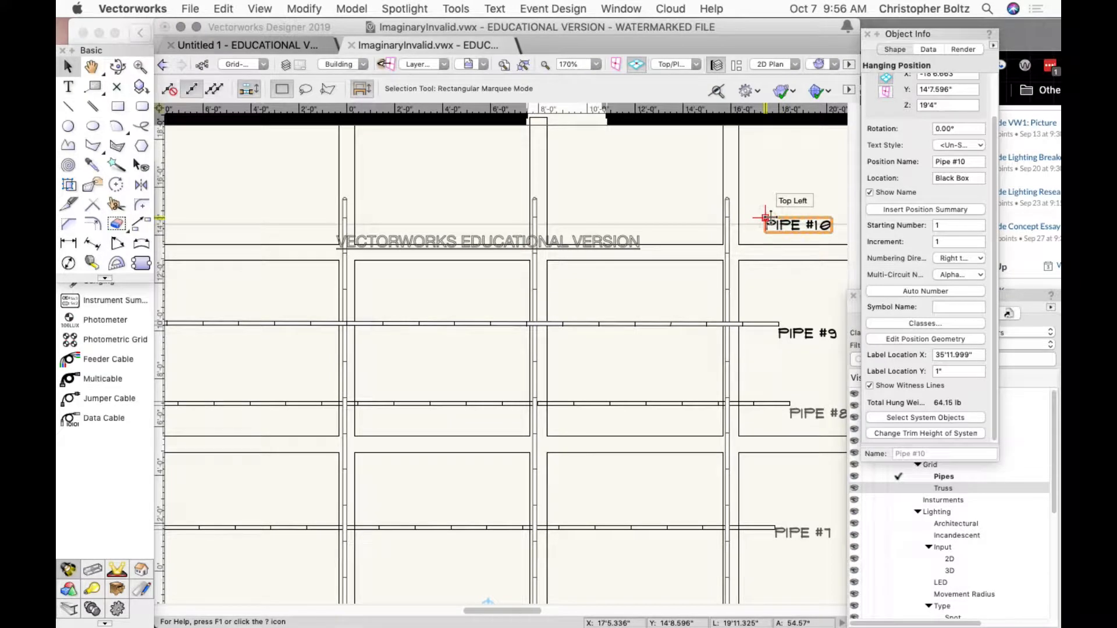
{"action": "left_click_drag", "start_coordinate": [767, 218], "coordinate": [725, 219]}
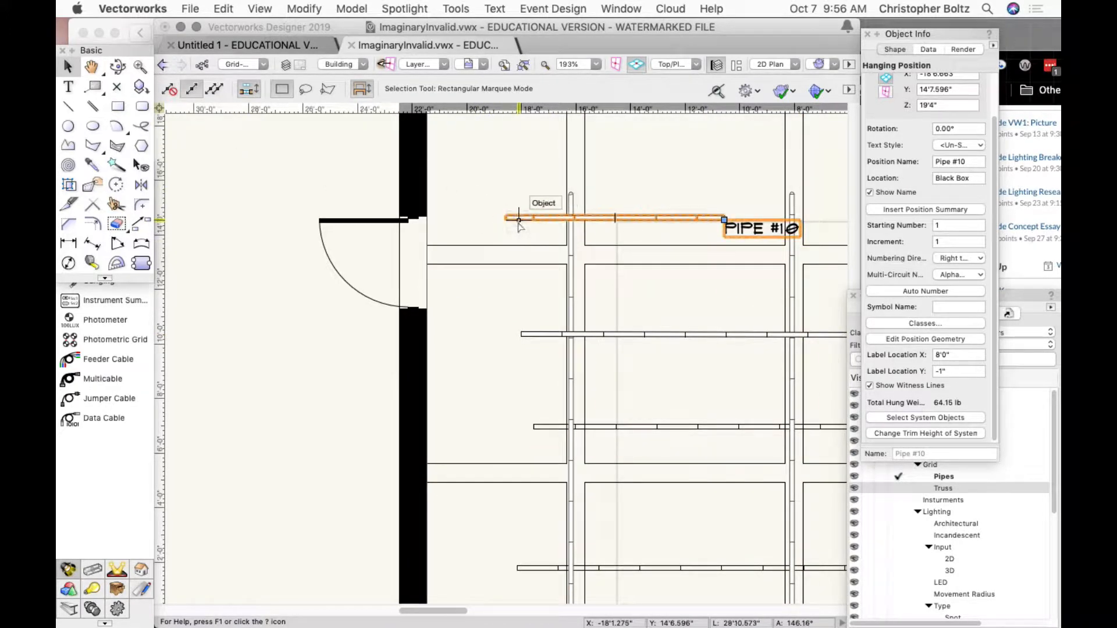
{"action": "left_click_drag", "start_coordinate": [506, 220], "coordinate": [573, 214]}
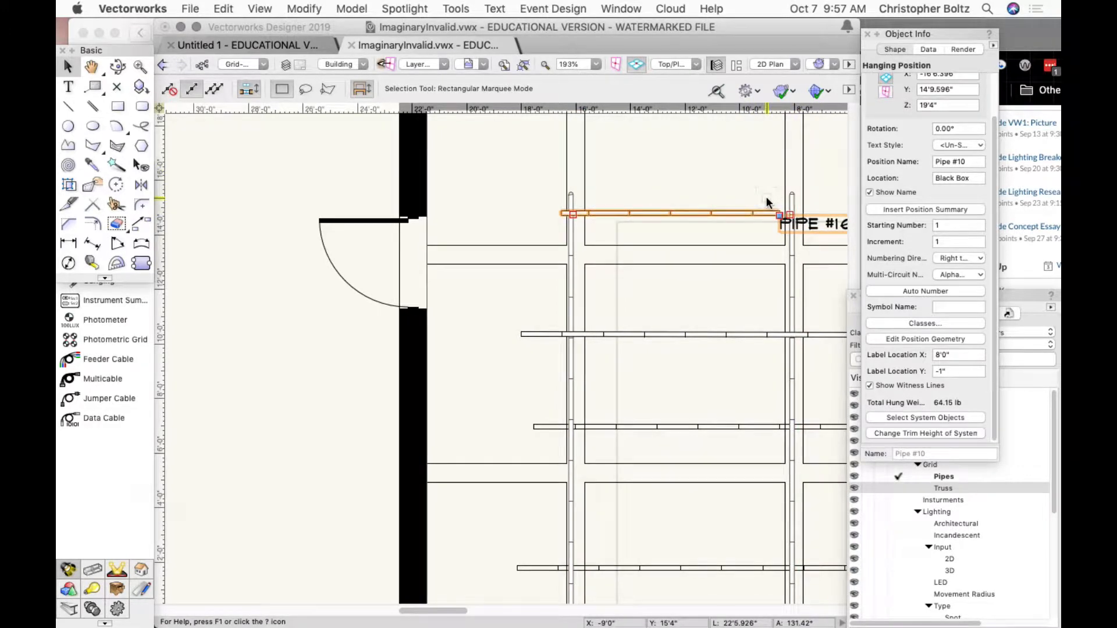
- Set the total pipe length of Pipe #10's lighting pipe to 10' and exit the hanging position's profile
{"action": "double_click", "coordinate": [745, 214]}
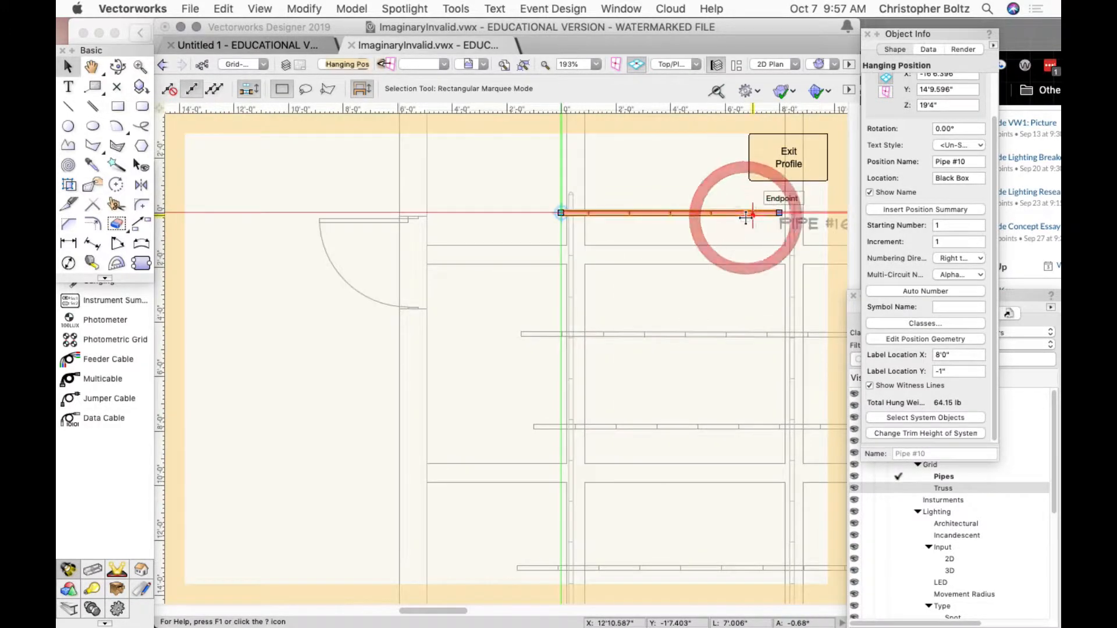
{"action": "left_click", "coordinate": [950, 192]}
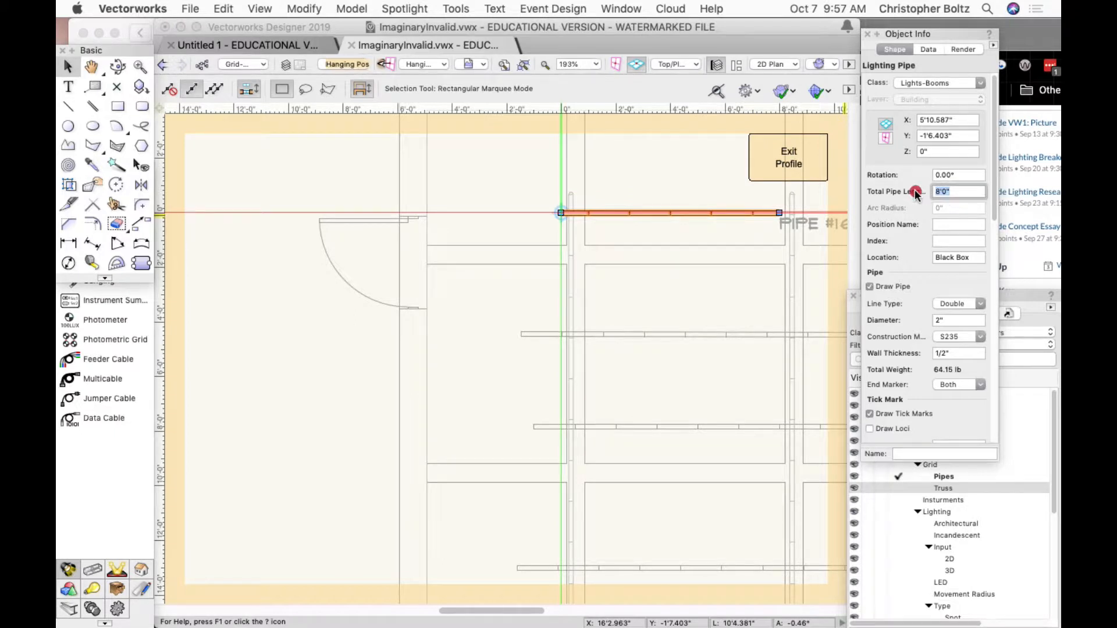
{"action": "type", "text": "10"}
{"action": "key", "text": "Return"}
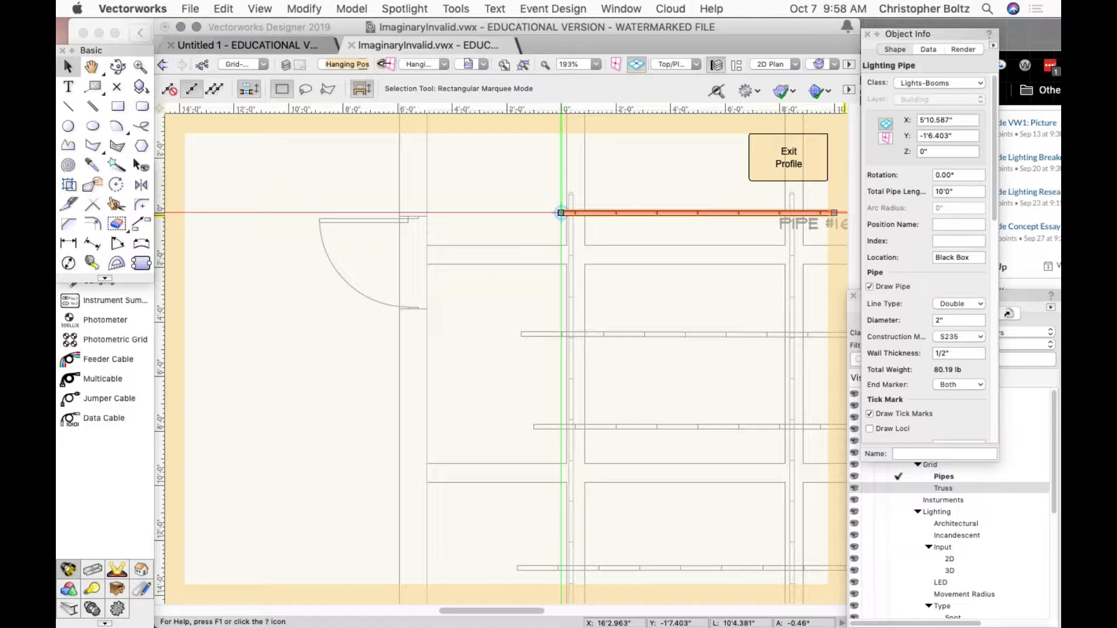
{"action": "left_click", "coordinate": [771, 152]}
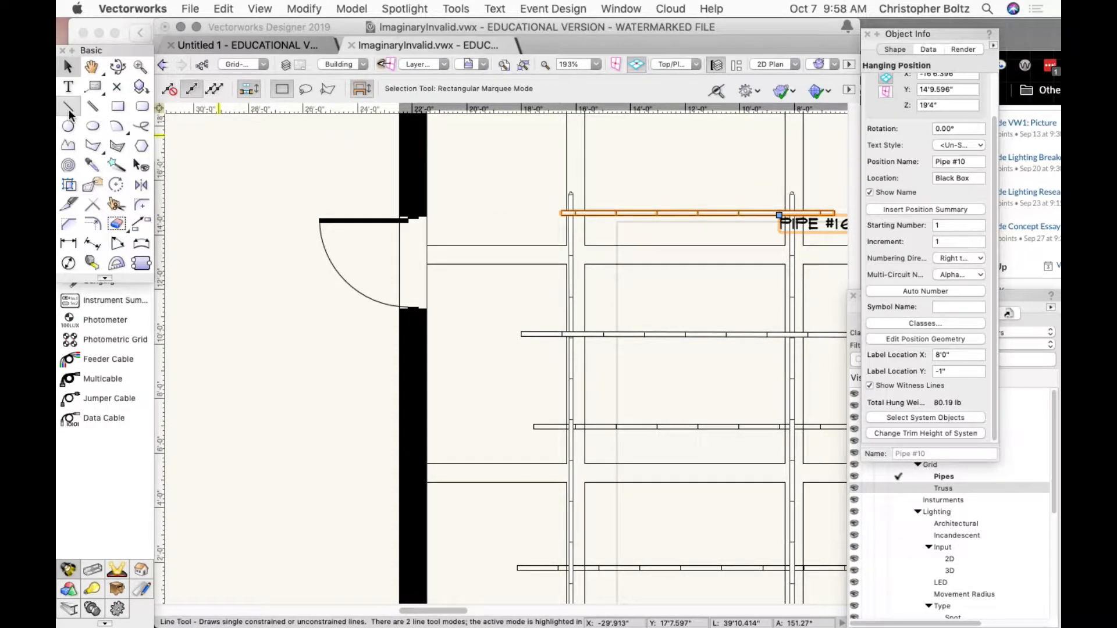
- Start a Tape Measure reading from the upper end of the vertical grid pipe near Pipe #10's outer end, then cancel it
{"action": "left_click", "coordinate": [92, 263]}
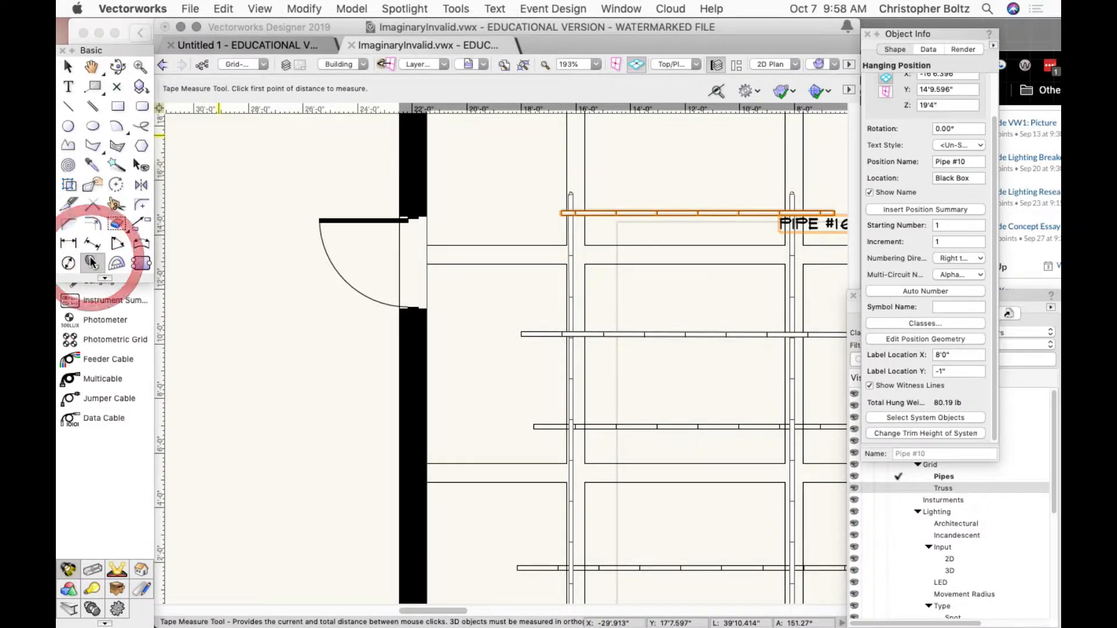
{"action": "left_click", "coordinate": [574, 194]}
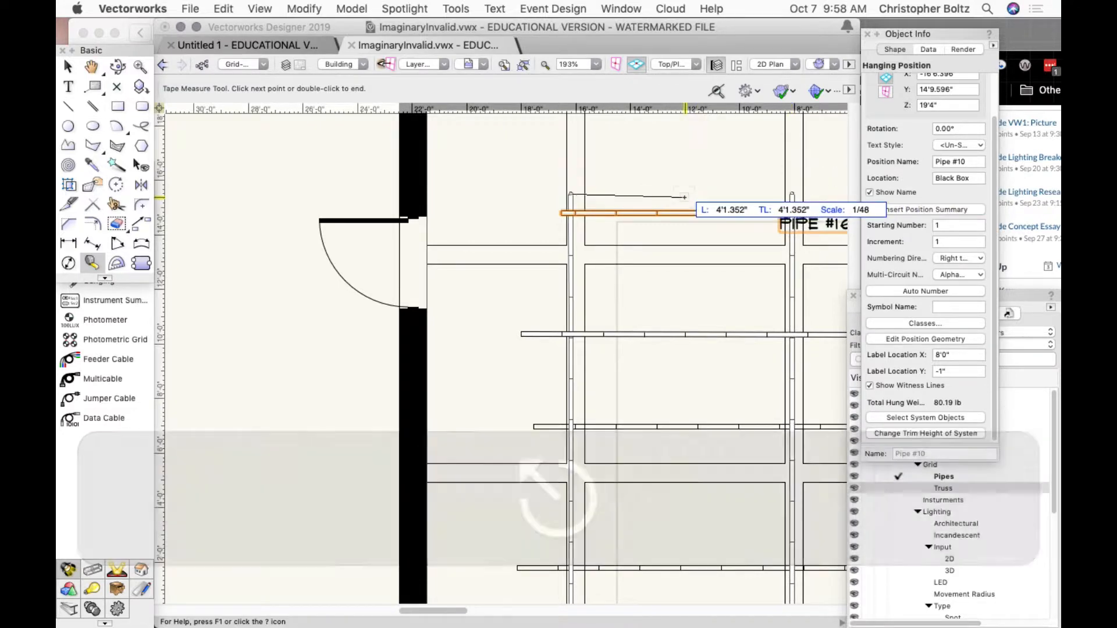
{"action": "key", "text": "Escape"}
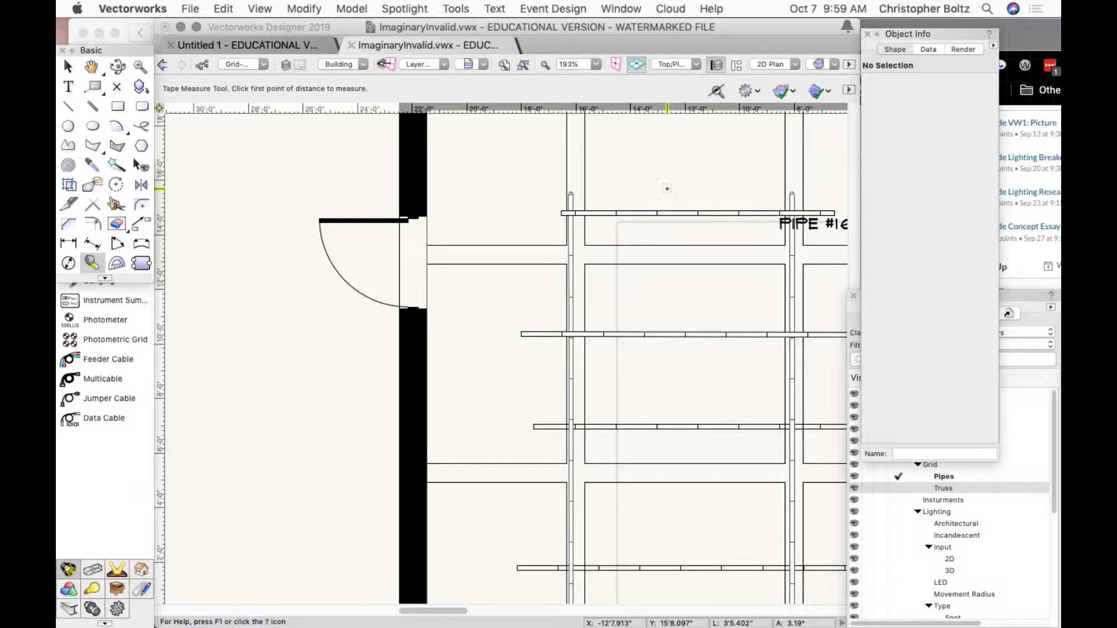
- Copy Pipe #9, paste the copy between Pipe #9 and Pipe #8, and delete that copy again
{"action": "scroll", "coordinate": [566, 229], "scroll_direction": "down", "scroll_amount": 5}
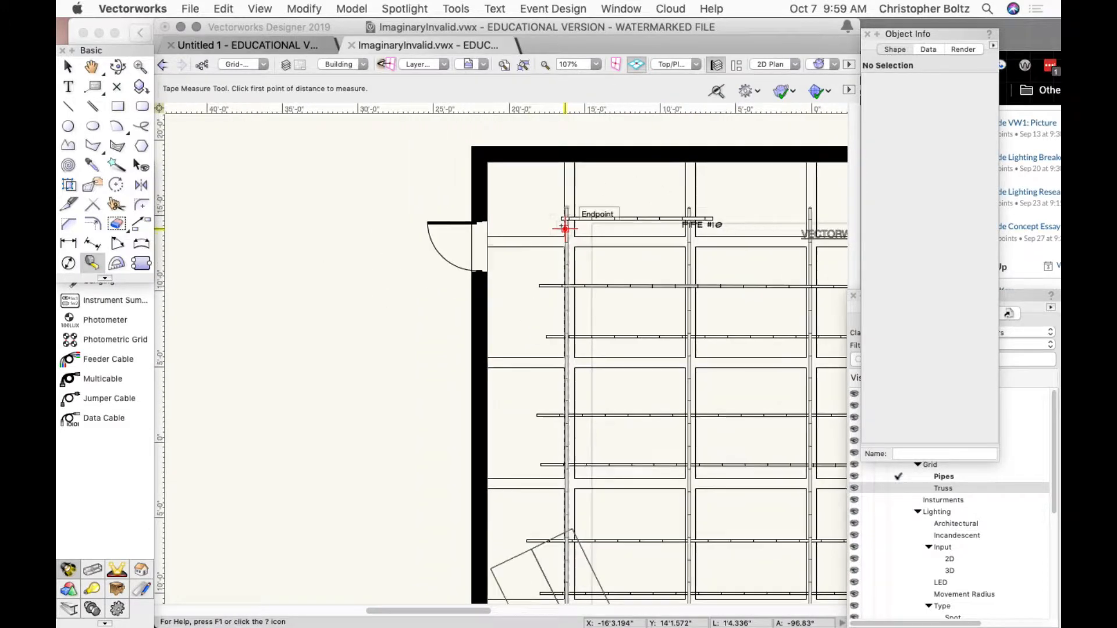
{"action": "key", "text": "h"}
{"action": "left_click_drag", "start_coordinate": [618, 257], "coordinate": [316, 271]}
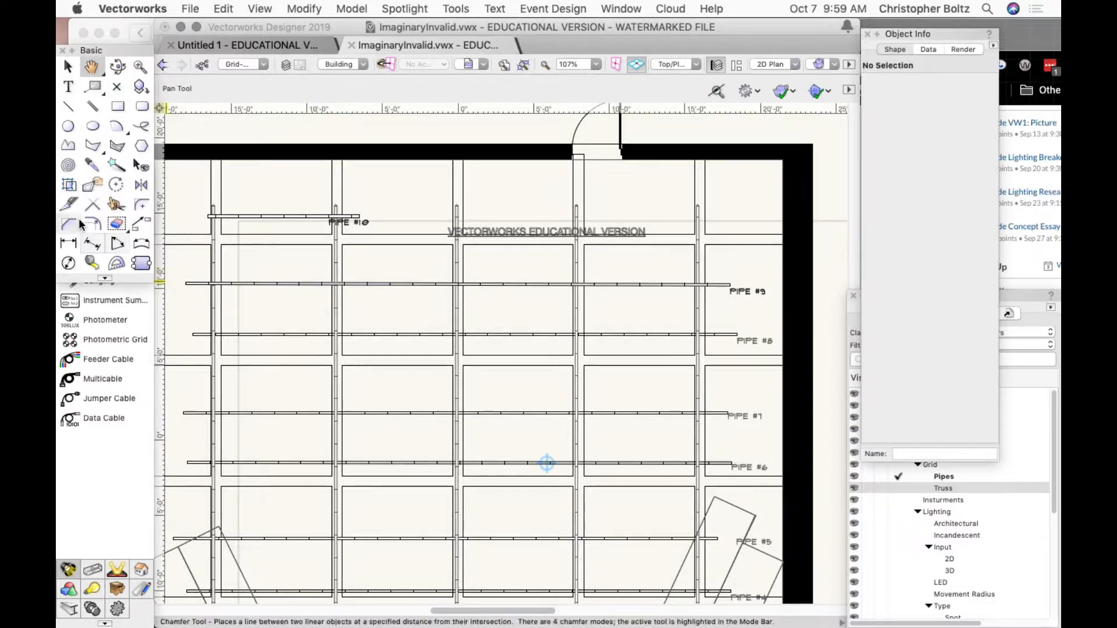
{"action": "left_click", "coordinate": [67, 65]}
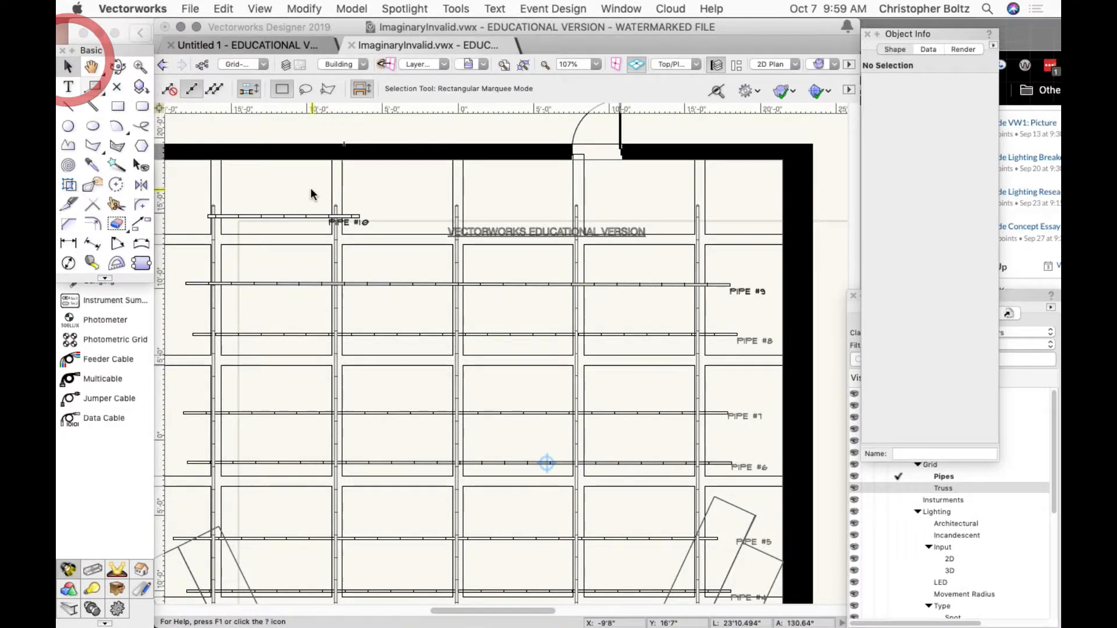
{"action": "left_click", "coordinate": [404, 284]}
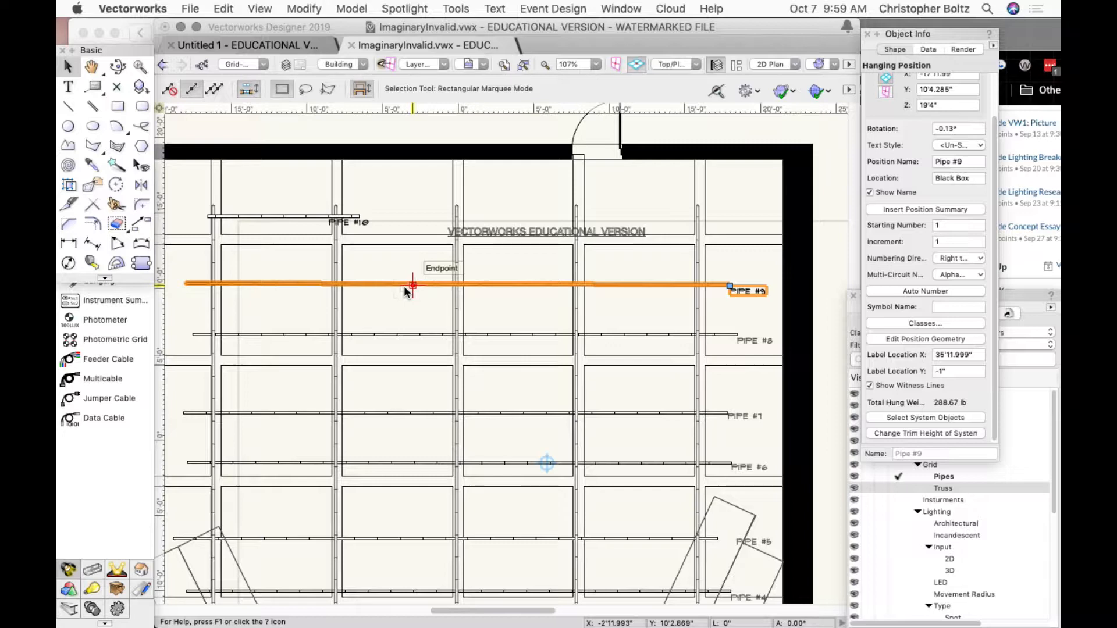
{"action": "key", "text": "super+c"}
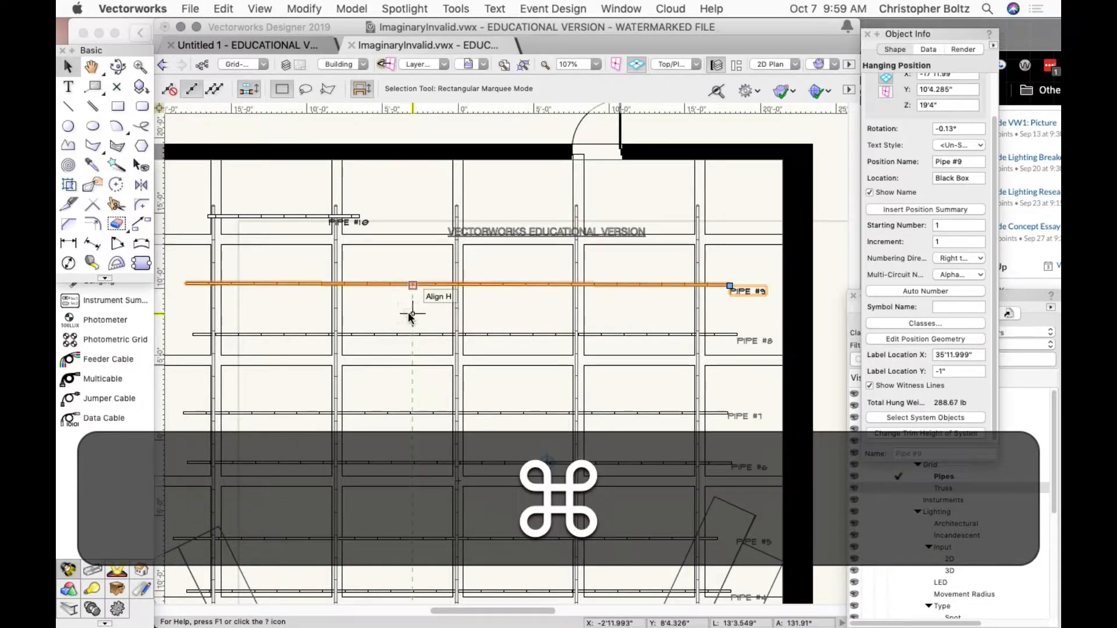
{"action": "left_click", "coordinate": [410, 313]}
{"action": "key", "text": "super+v"}
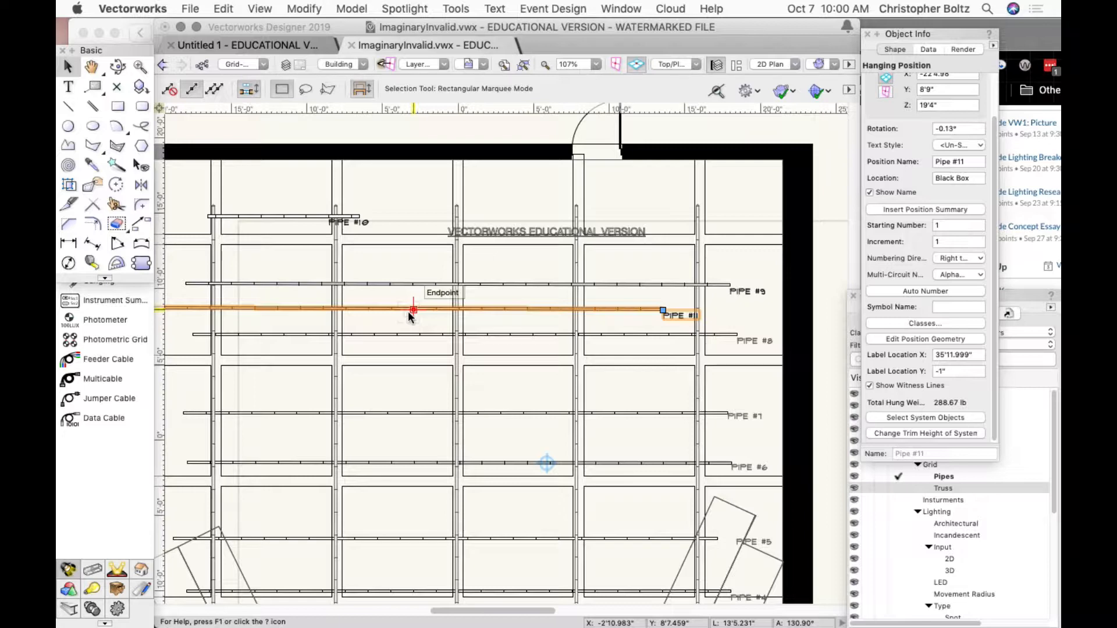
{"action": "key", "text": "Delete"}
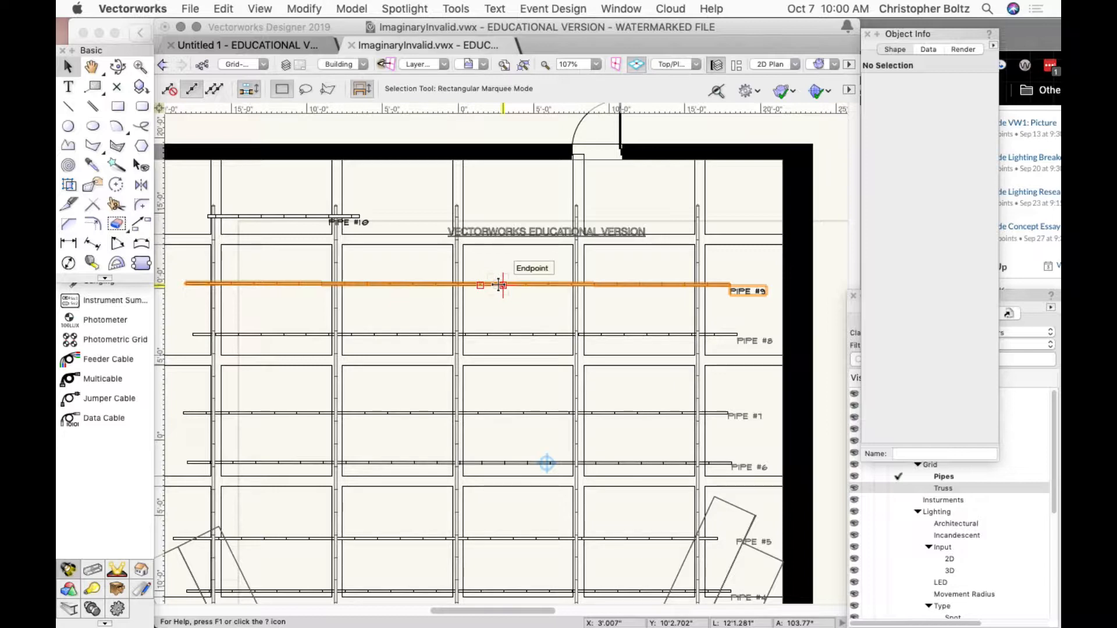
- Create a duplicate directly from Pipe #9 about 2' closer to Pipe #8, and delete that duplicate again
{"action": "key", "text": "ctrl"}
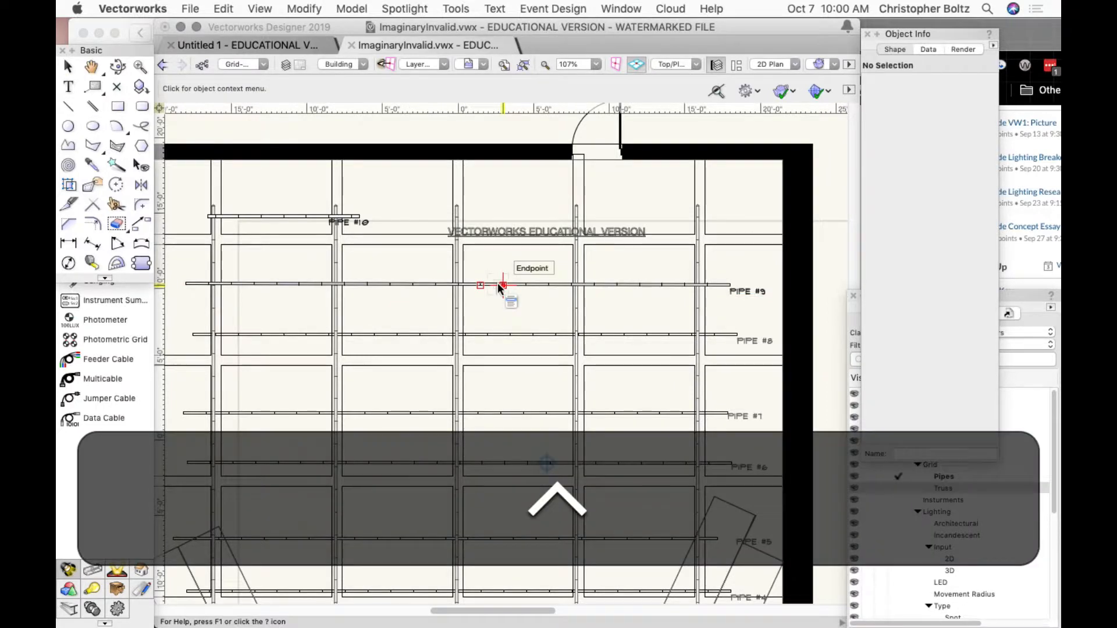
{"action": "key", "text": "ctrl+alt"}
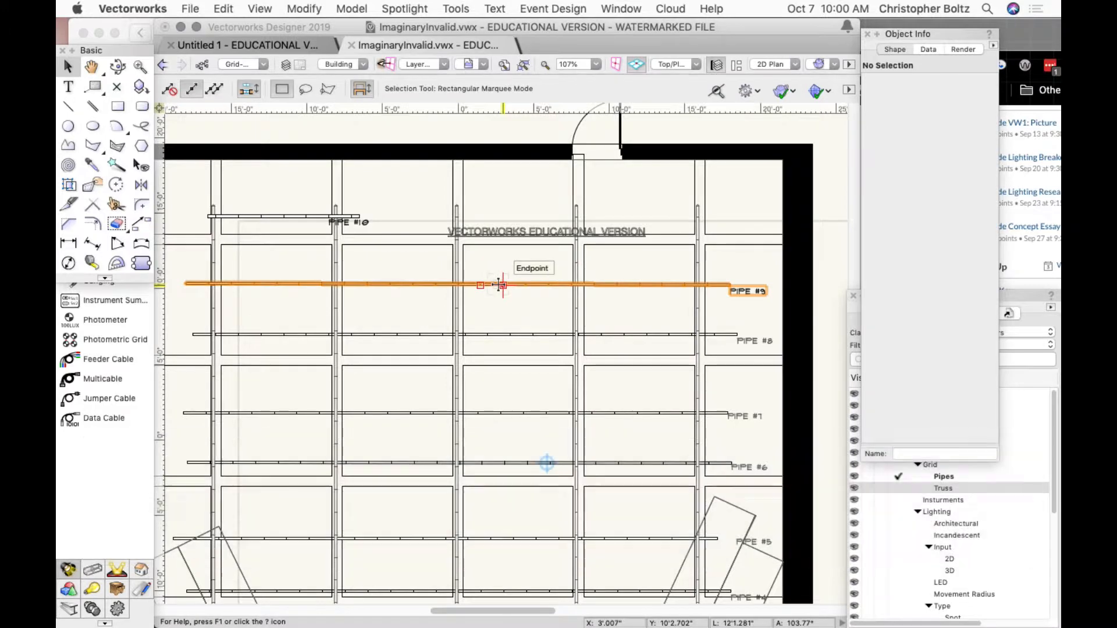
{"action": "key", "text": "alt"}
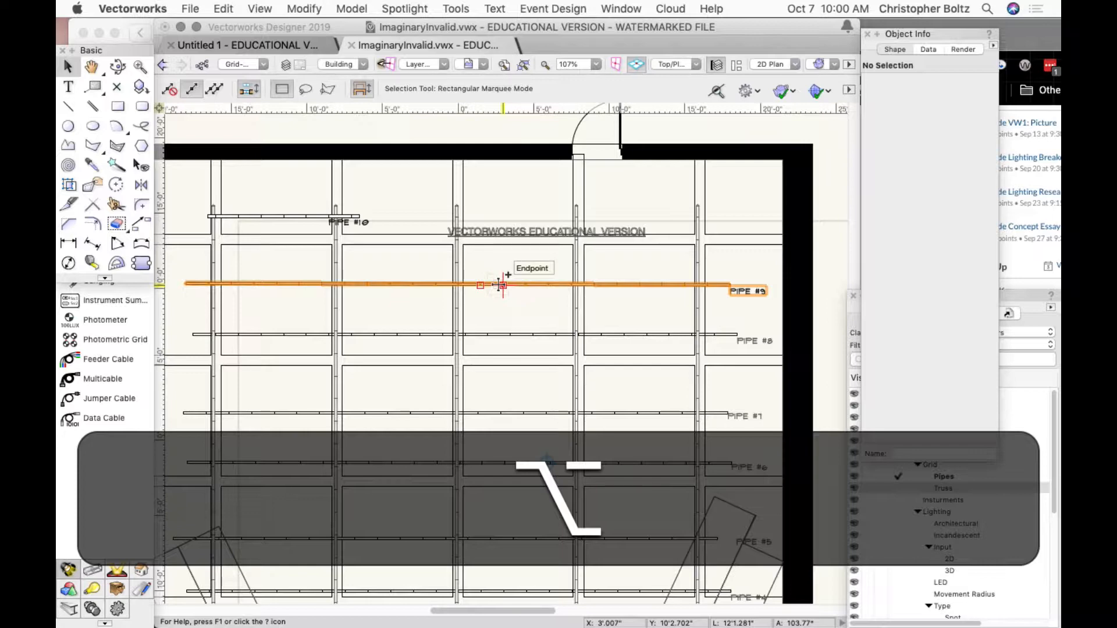
{"action": "left_click_drag", "start_coordinate": [499, 285], "coordinate": [499, 317], "text": "alt"}
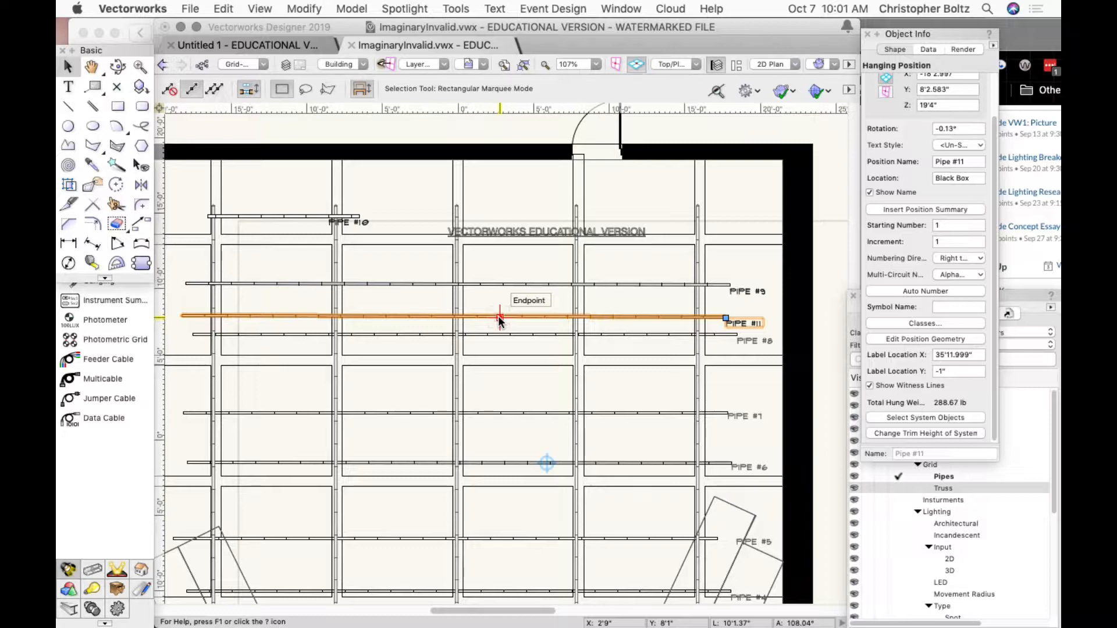
{"action": "key", "text": "BackSpace"}
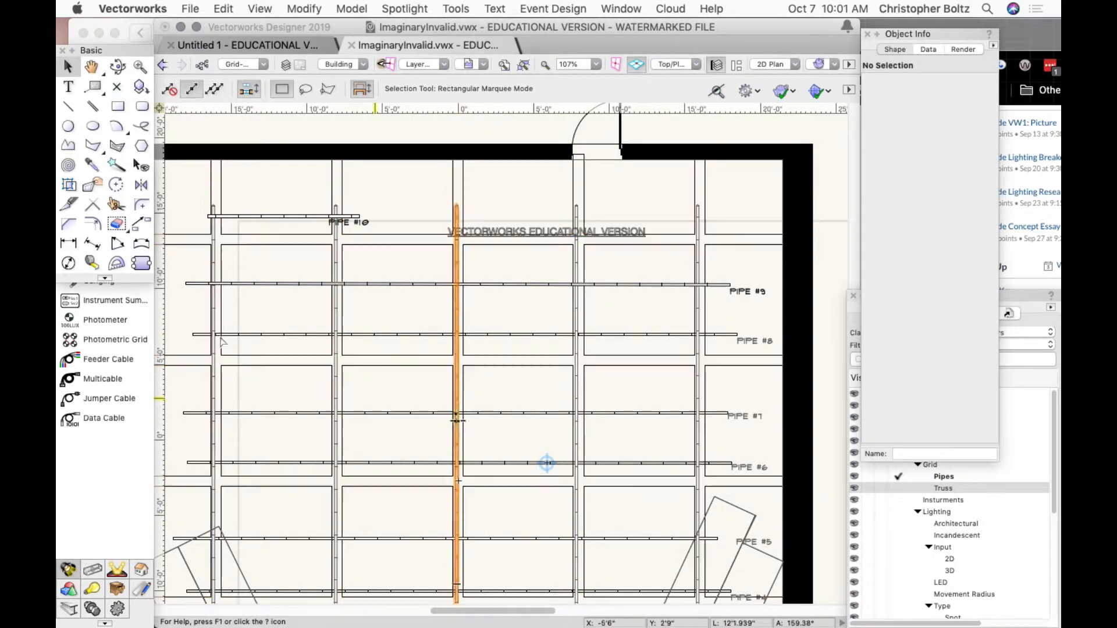
- Rotate Pipe #7 about 8° counter-clockwise around its insertion point with the Rotate tool
{"action": "left_click", "coordinate": [257, 414]}
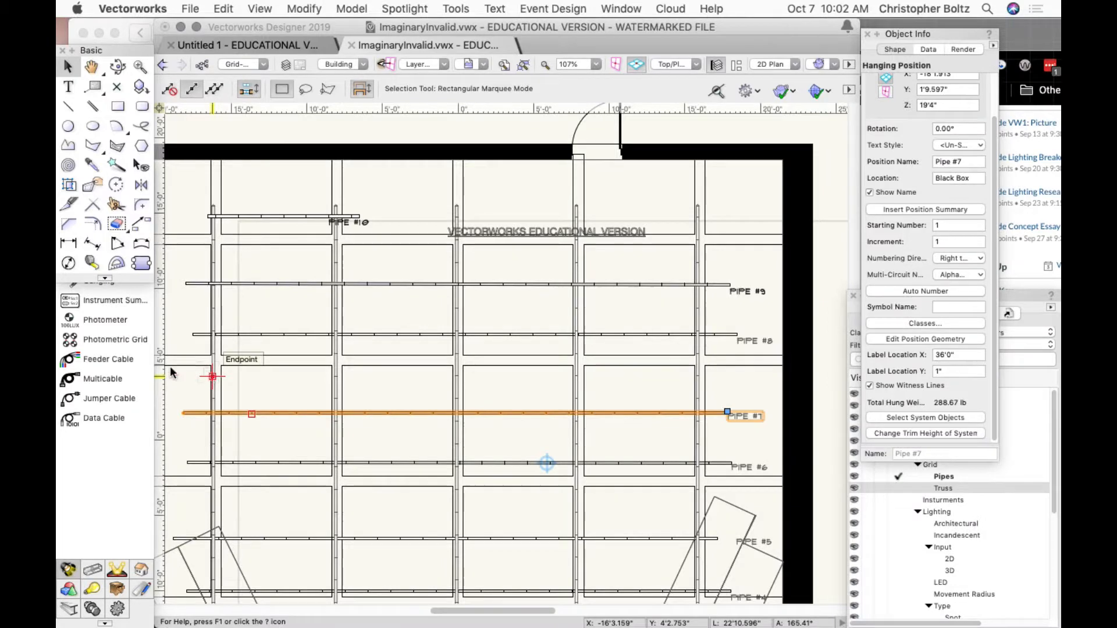
{"action": "left_click", "coordinate": [119, 183]}
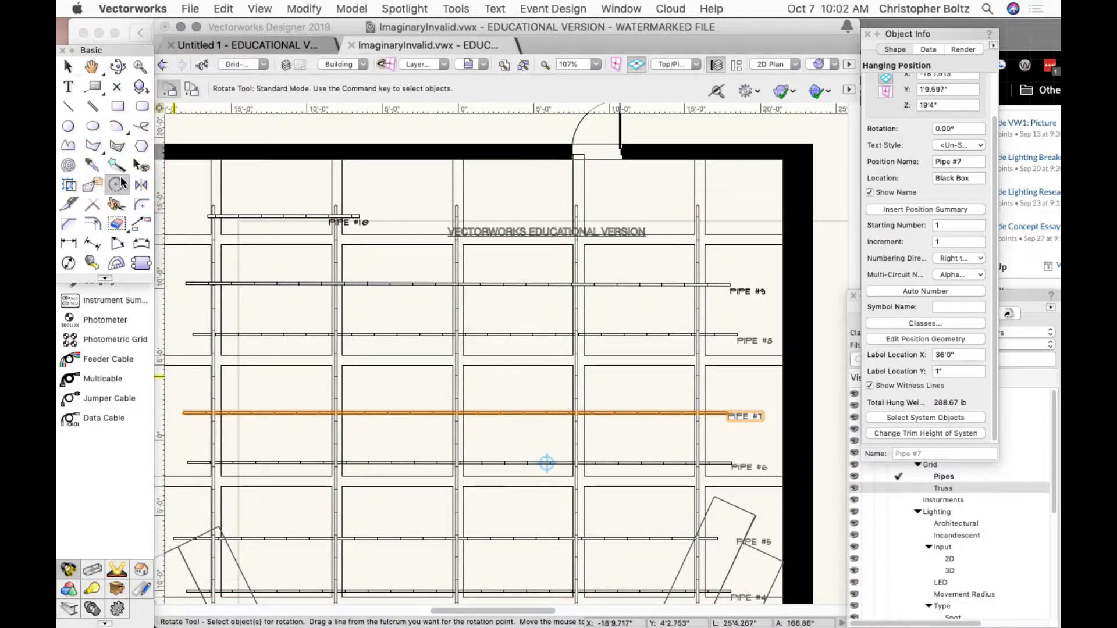
{"action": "left_click", "coordinate": [117, 188]}
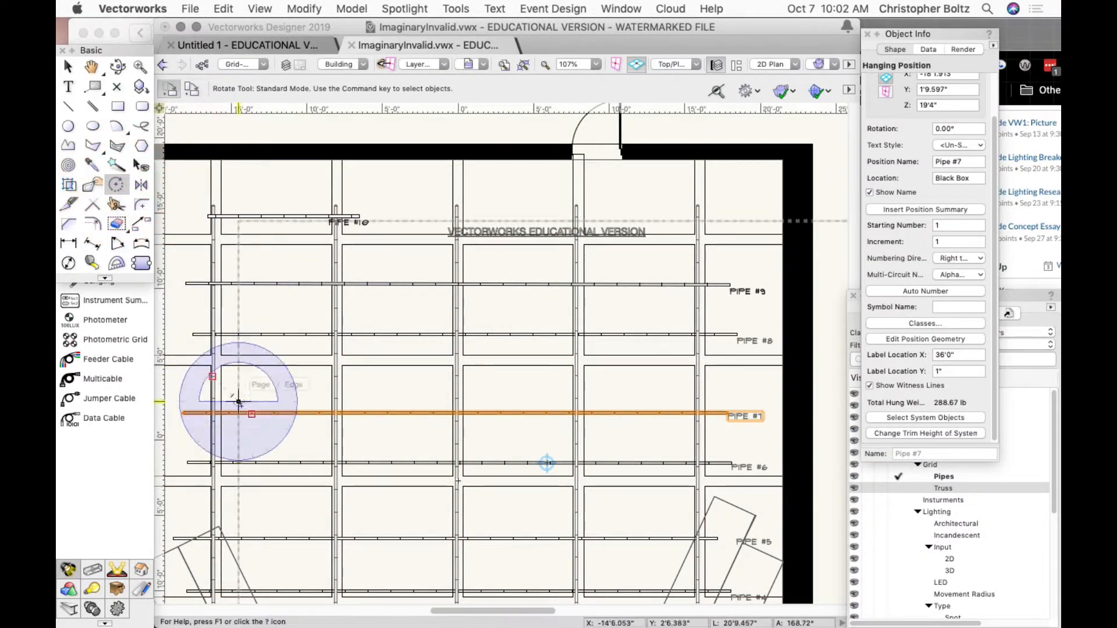
{"action": "left_click", "coordinate": [184, 413]}
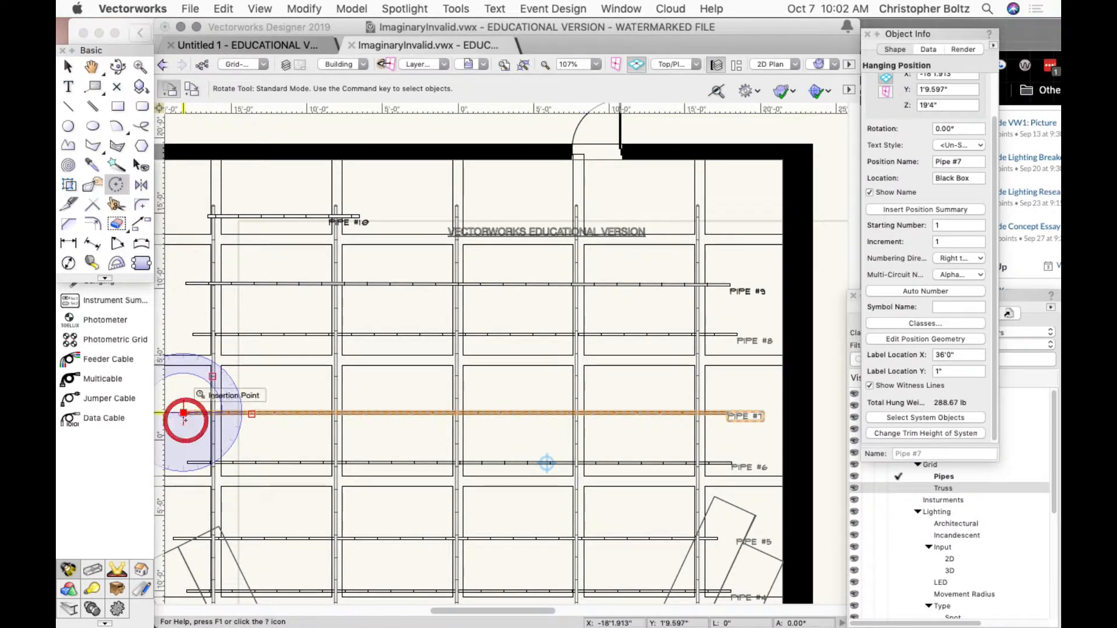
{"action": "left_click", "coordinate": [454, 415]}
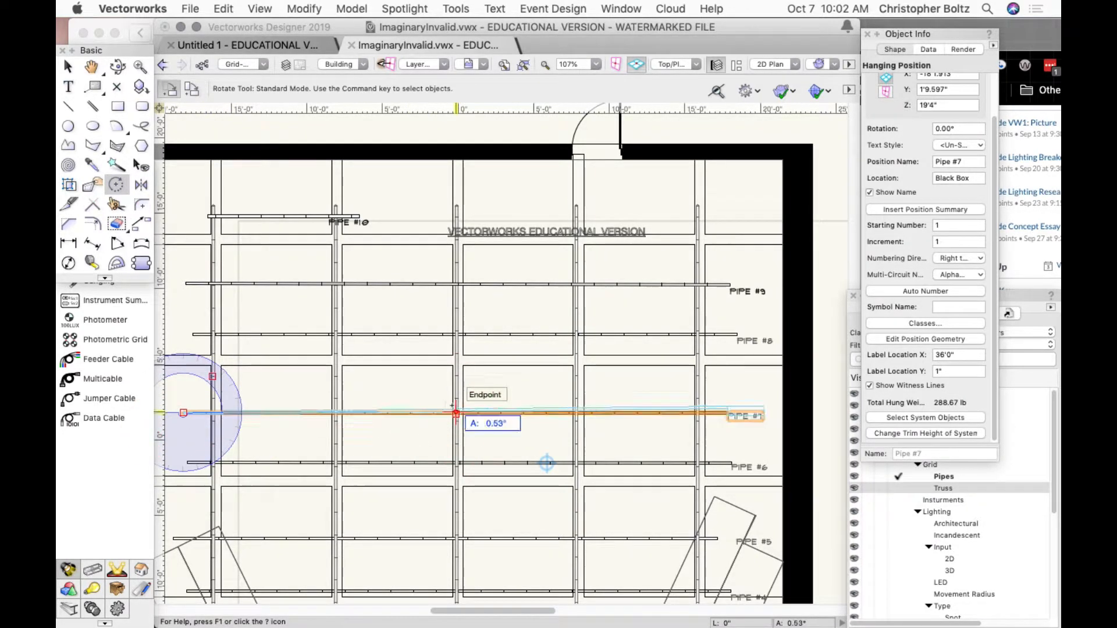
{"action": "left_click", "coordinate": [444, 384]}
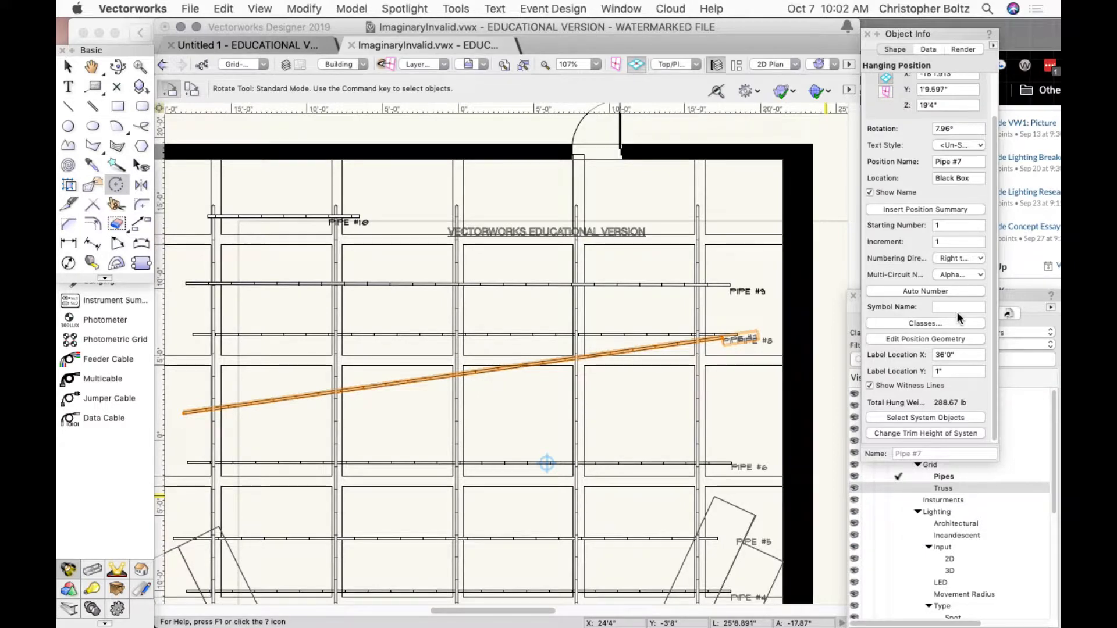
- Set Pipe #7's rotation to 0° so it lies horizontal
{"action": "scroll", "coordinate": [958, 312], "scroll_direction": "up", "scroll_amount": 3}
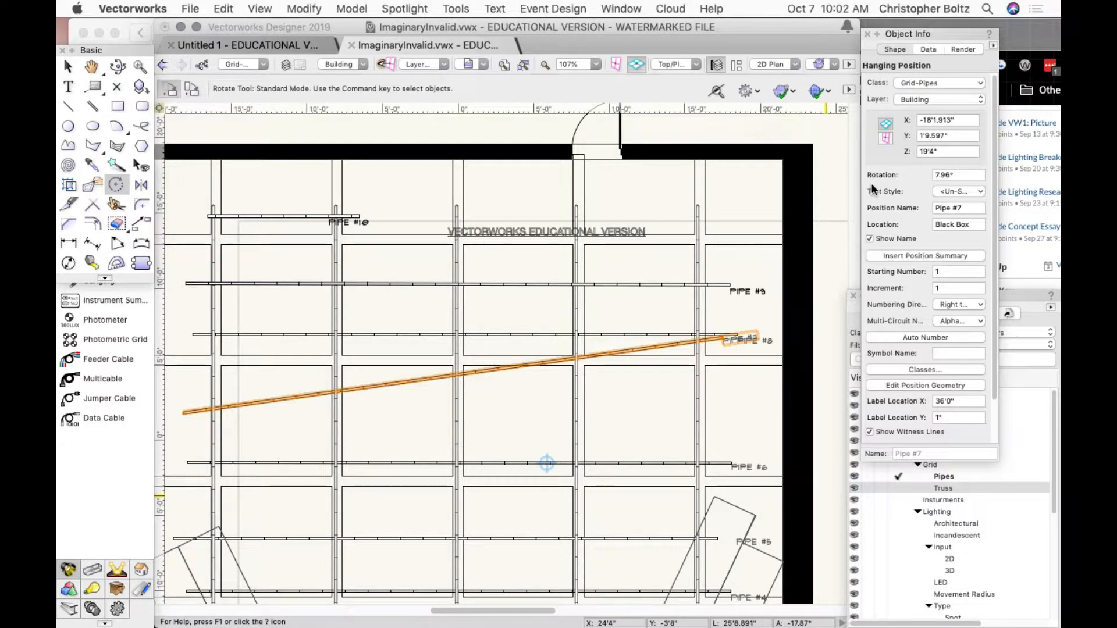
{"action": "left_click", "coordinate": [962, 173]}
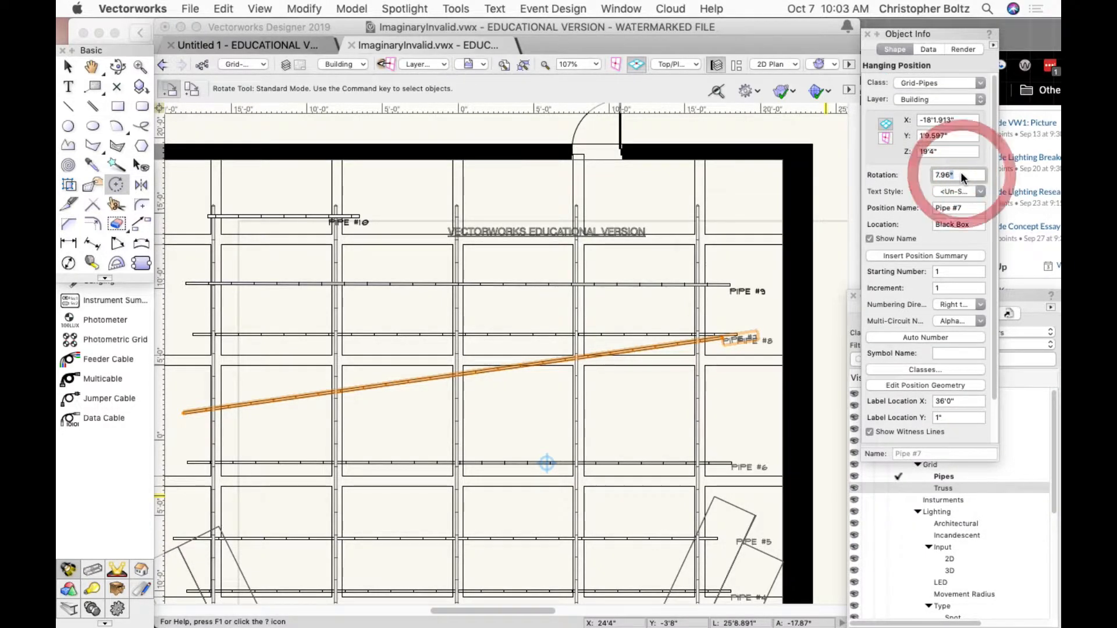
{"action": "key", "text": "BackSpace"}
{"action": "key", "text": "BackSpace"}
{"action": "key", "text": "BackSpace"}
{"action": "key", "text": "BackSpace"}
{"action": "key", "text": "BackSpace"}
{"action": "type", "text": "0"}
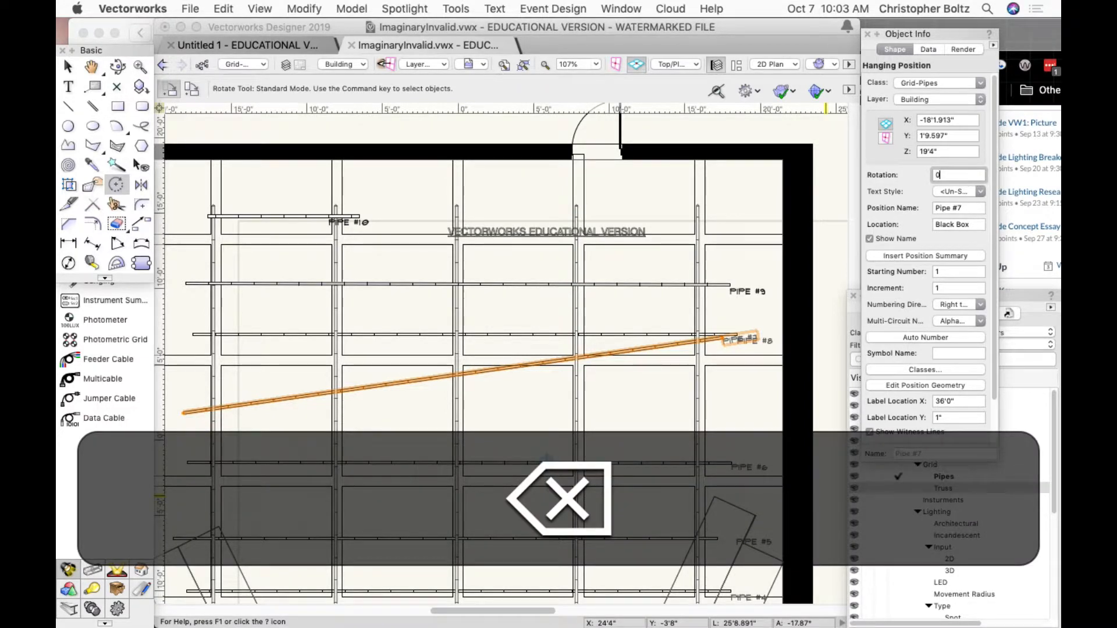
{"action": "key", "text": "Return"}
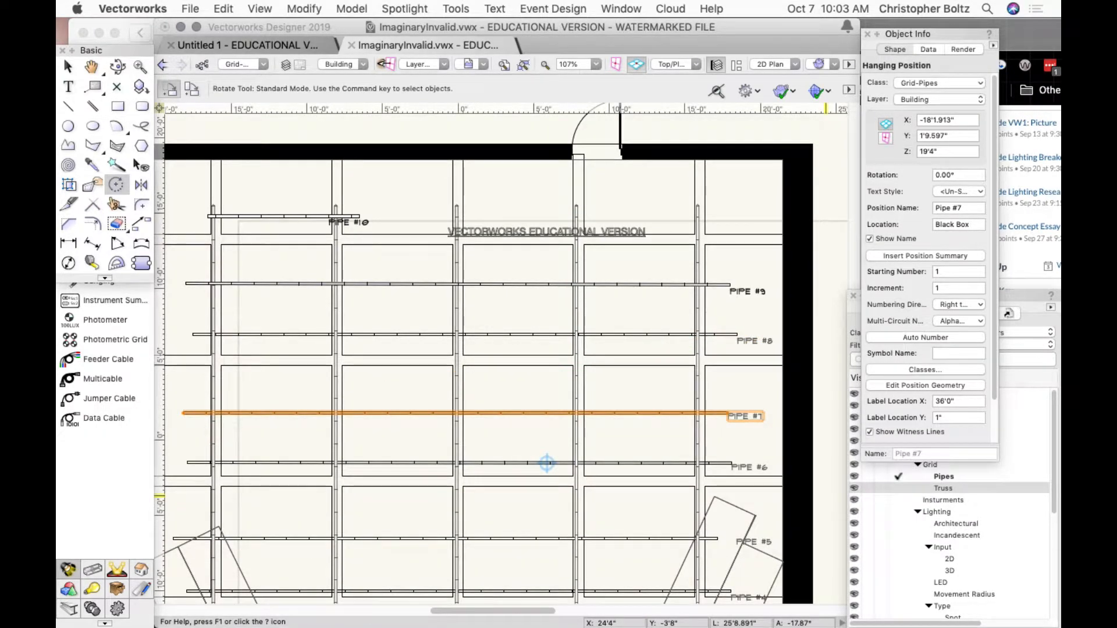
- Set Pipe #10's rotation to 90° and move it to about X -5'7", Y 4'2" so it crosses Pipes #8 and #9, leaving it selected
{"action": "left_click", "coordinate": [68, 66]}
{"action": "left_click", "coordinate": [298, 214]}
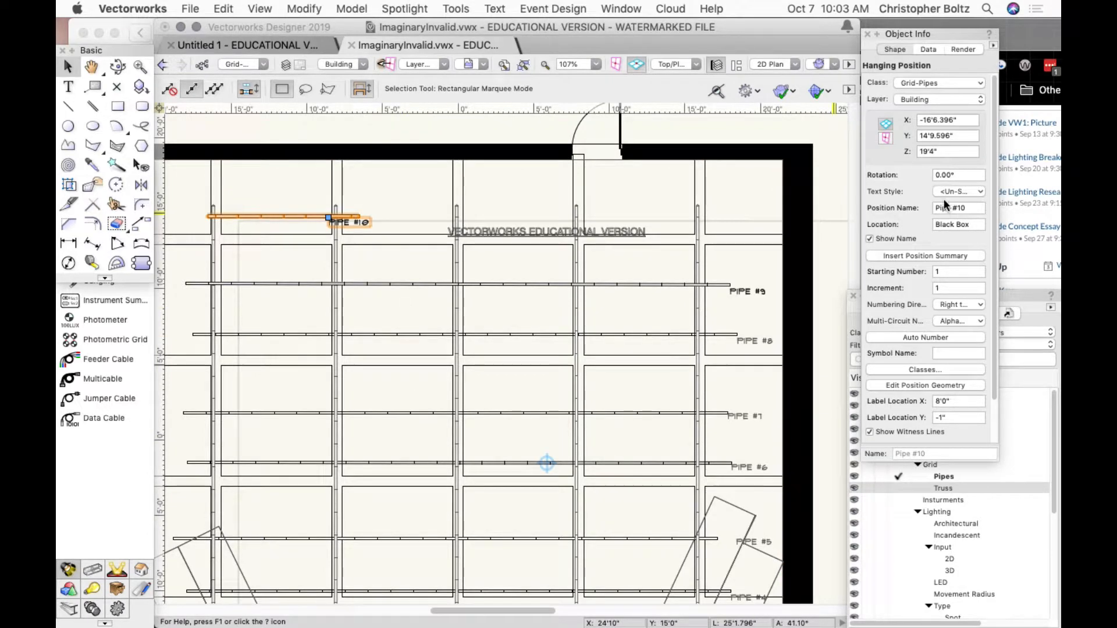
{"action": "left_click", "coordinate": [935, 175]}
{"action": "type", "text": "9"}
{"action": "key", "text": "Return"}
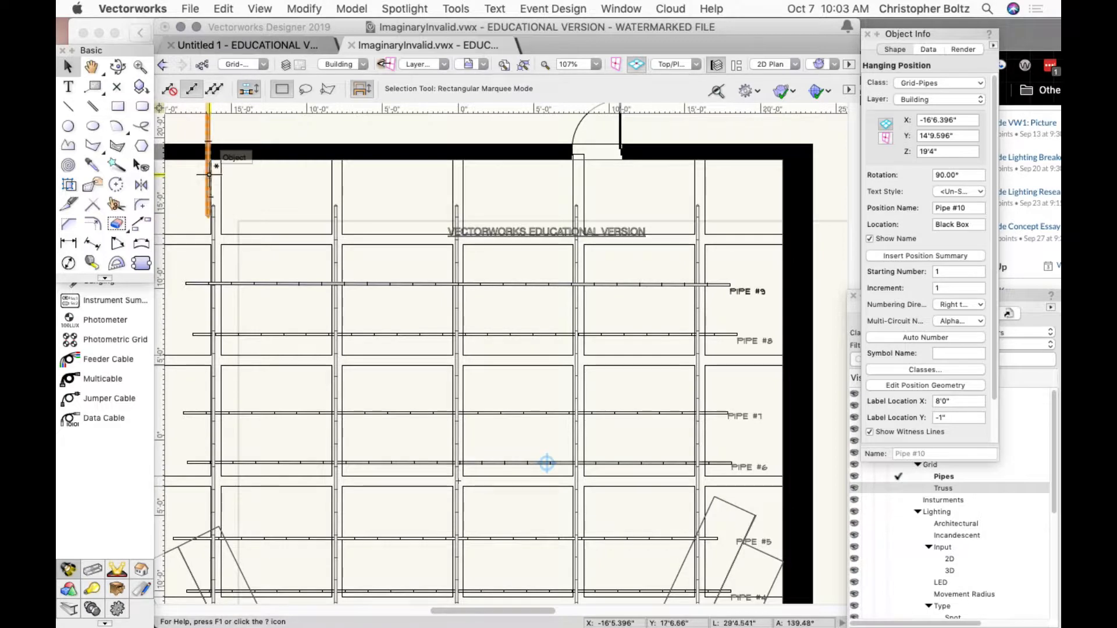
{"action": "left_click_drag", "start_coordinate": [211, 173], "coordinate": [375, 336]}
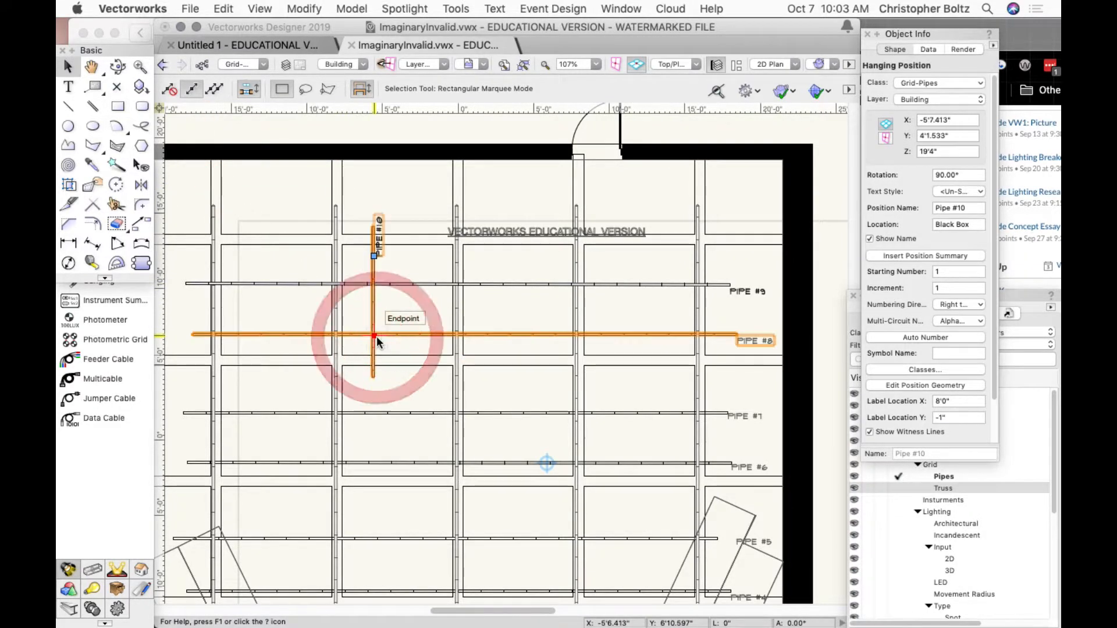
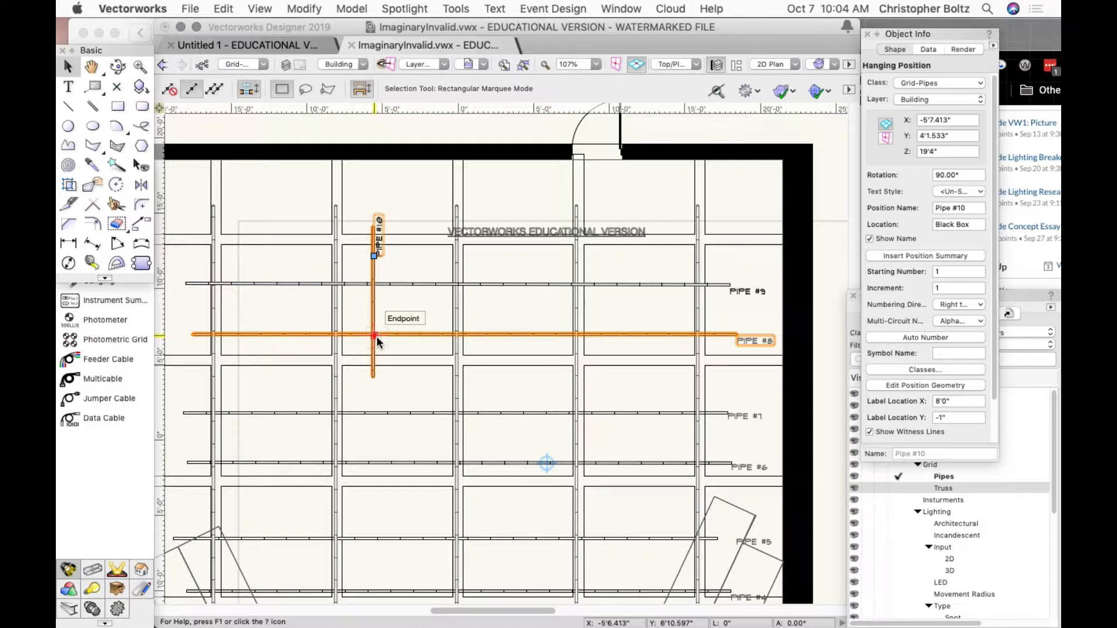
{"action": "left_click", "coordinate": [387, 372]}
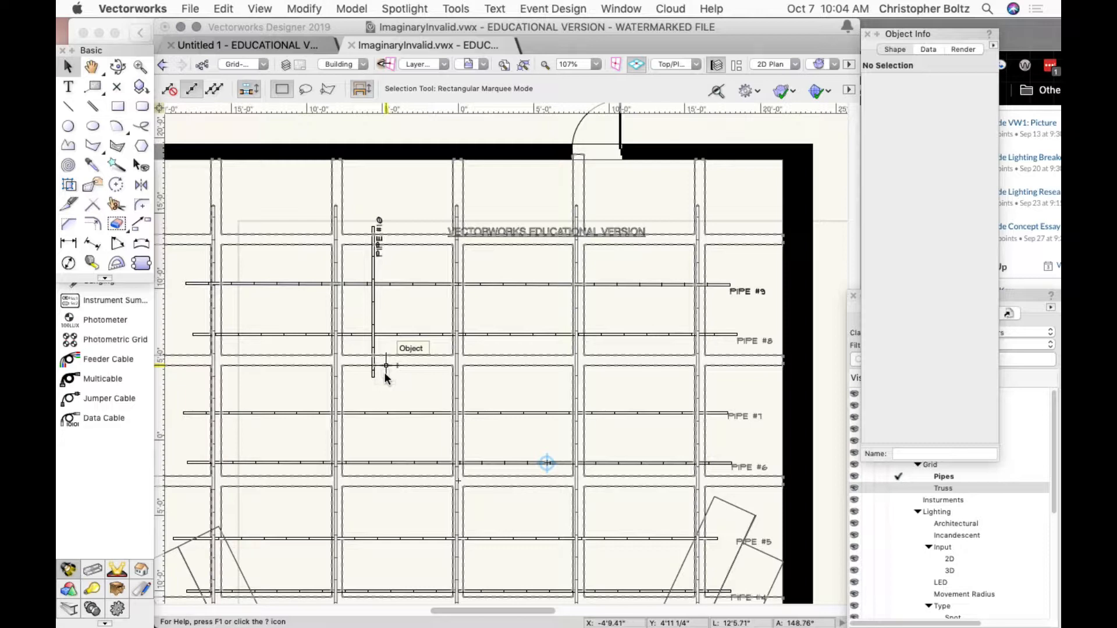
{"action": "left_click", "coordinate": [371, 367]}
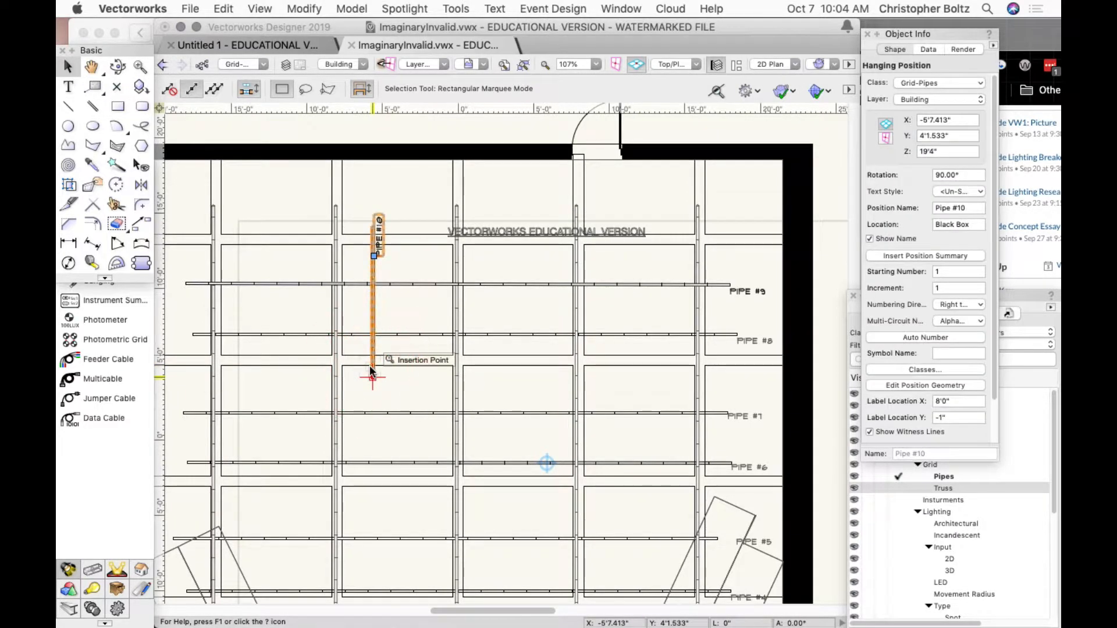
- Delete the vertical Pipe #10 that crosses Pipes #8 and #9
{"action": "key", "text": "BackSpace"}
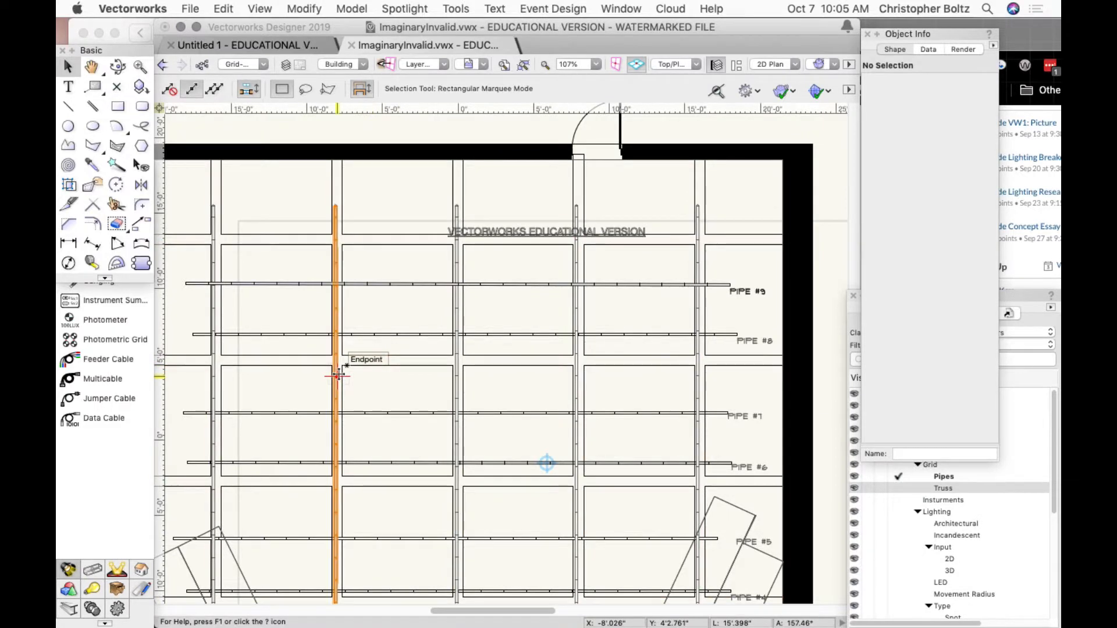
{"action": "scroll", "coordinate": [338, 375], "scroll_direction": "down", "scroll_amount": 3}
{"action": "scroll", "coordinate": [338, 375], "scroll_direction": "up", "scroll_amount": 2}
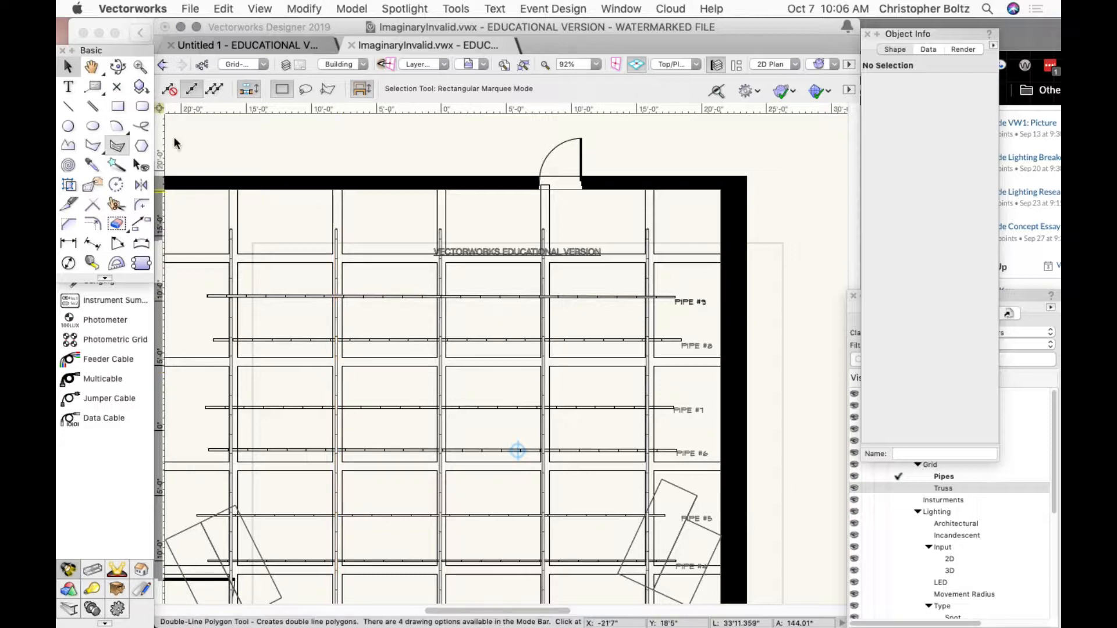
- Find the User Origin command, set the origin to a point picked outside the wall beside Pipe #7, and undo that change
{"action": "left_click", "coordinate": [304, 8]}
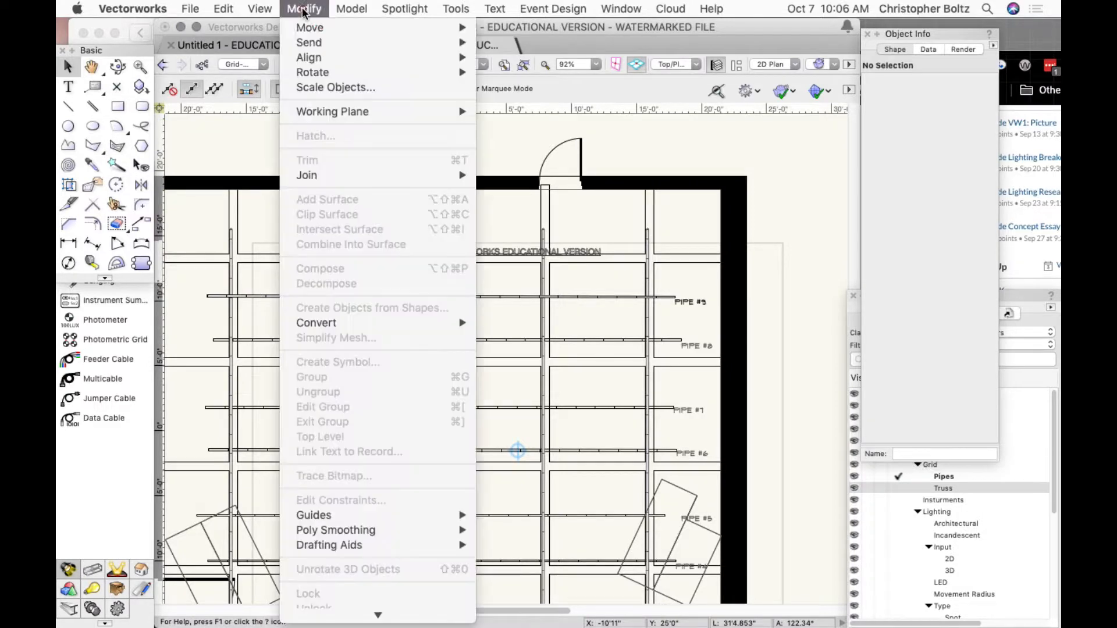
{"action": "mouse_move", "coordinate": [698, 12]}
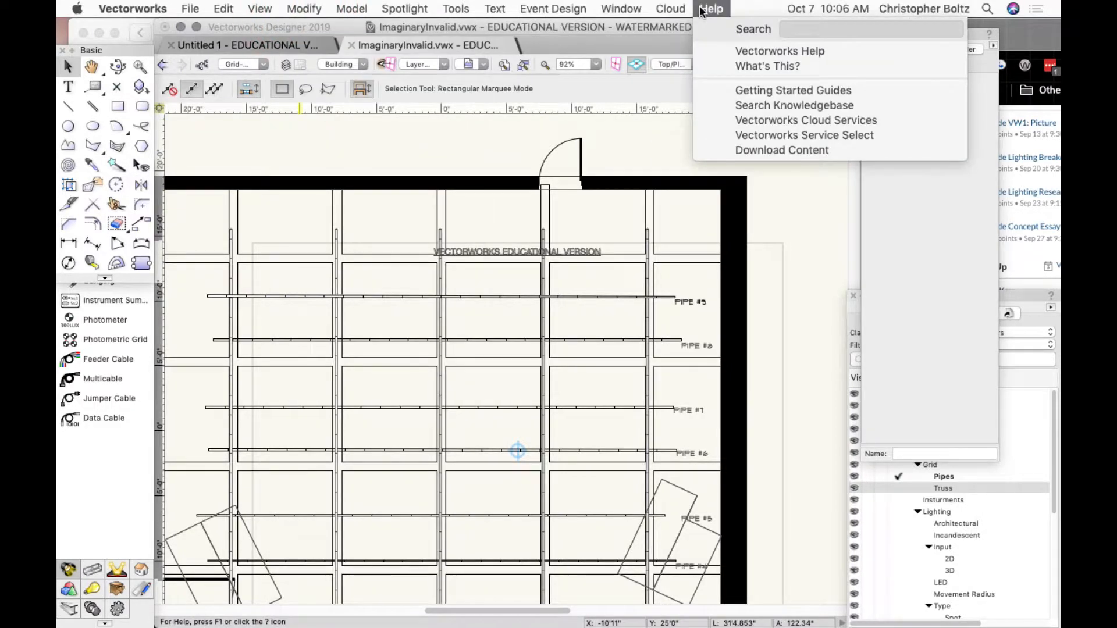
{"action": "type", "text": "ori"}
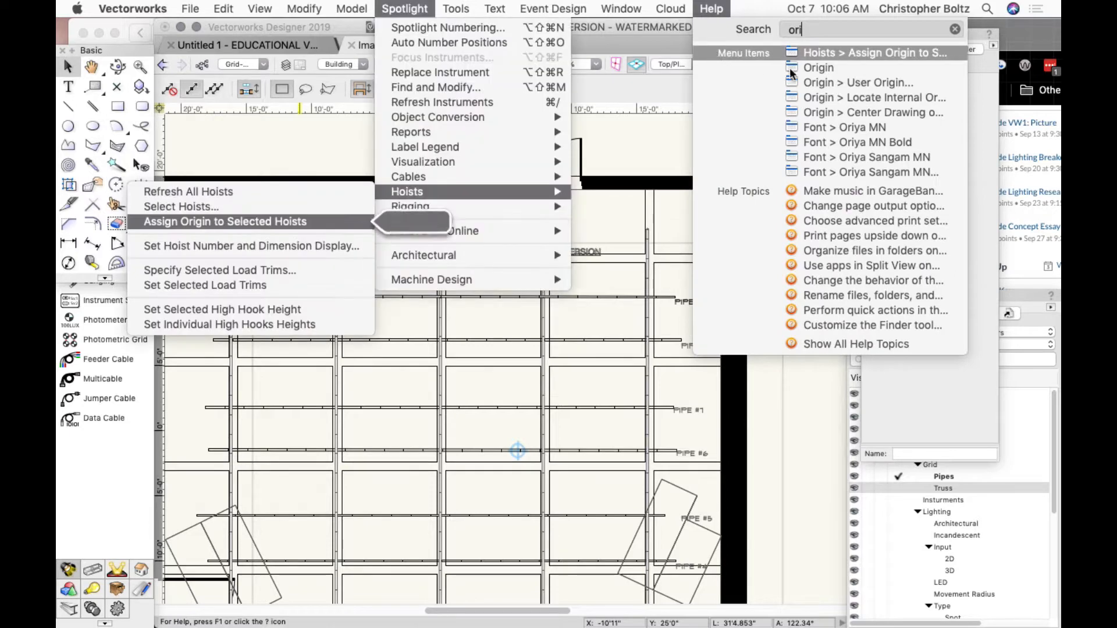
{"action": "mouse_move", "coordinate": [823, 68]}
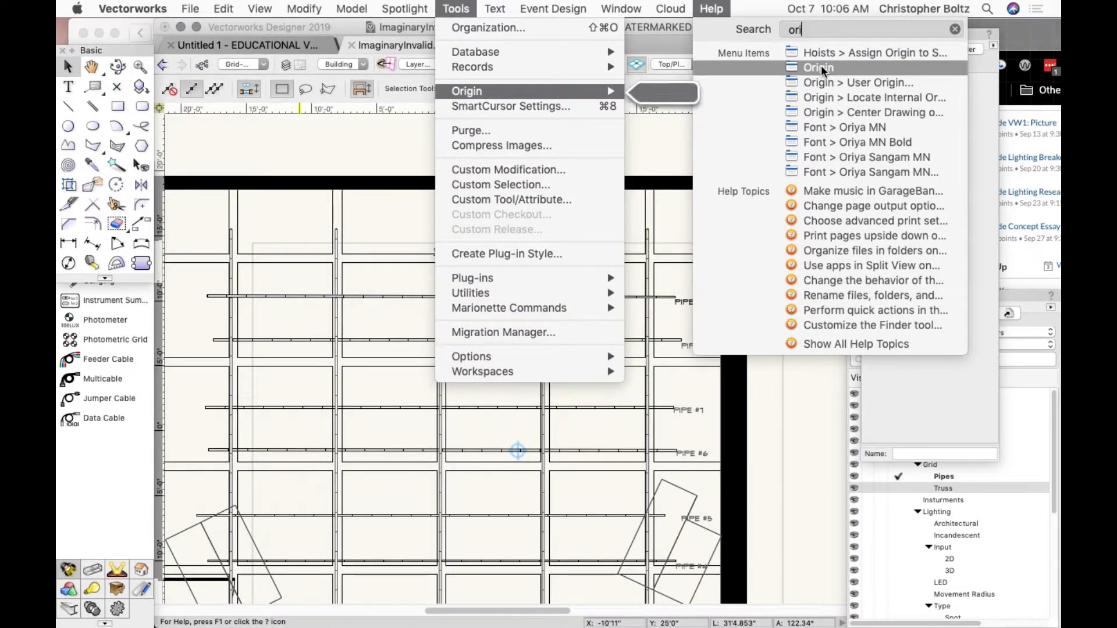
{"action": "left_click", "coordinate": [476, 89]}
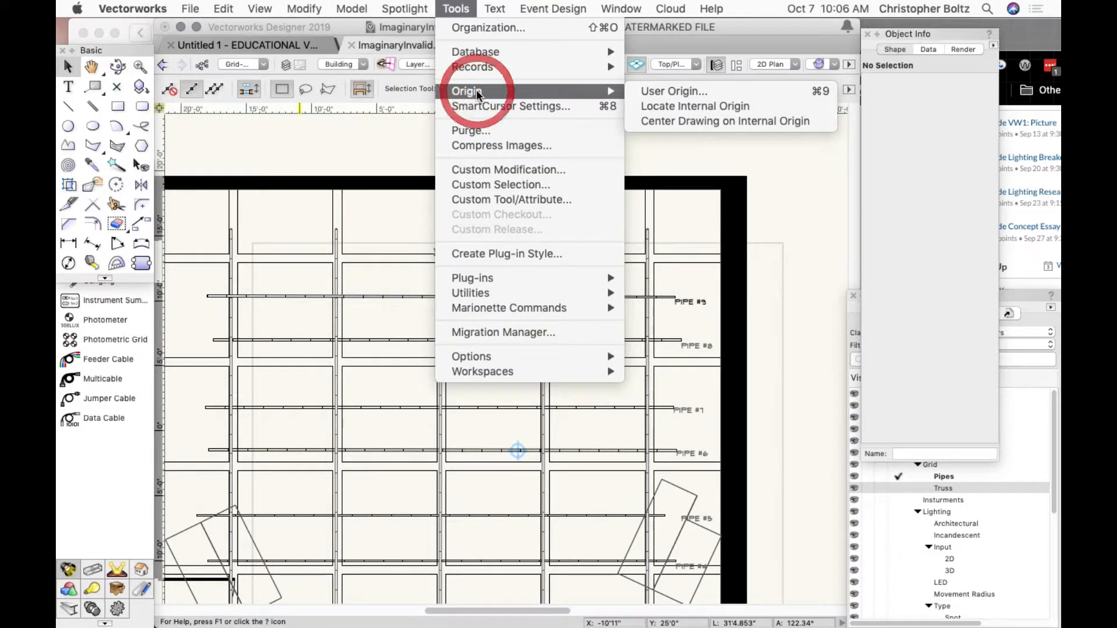
{"action": "left_click", "coordinate": [658, 93]}
{"action": "left_click", "coordinate": [706, 398]}
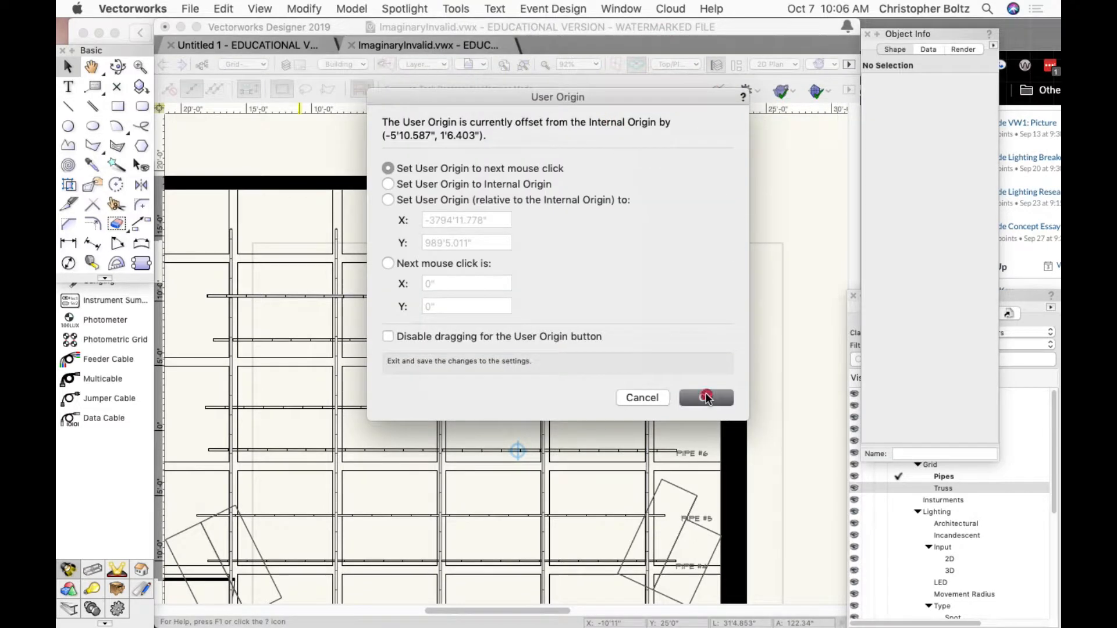
{"action": "left_click", "coordinate": [835, 406]}
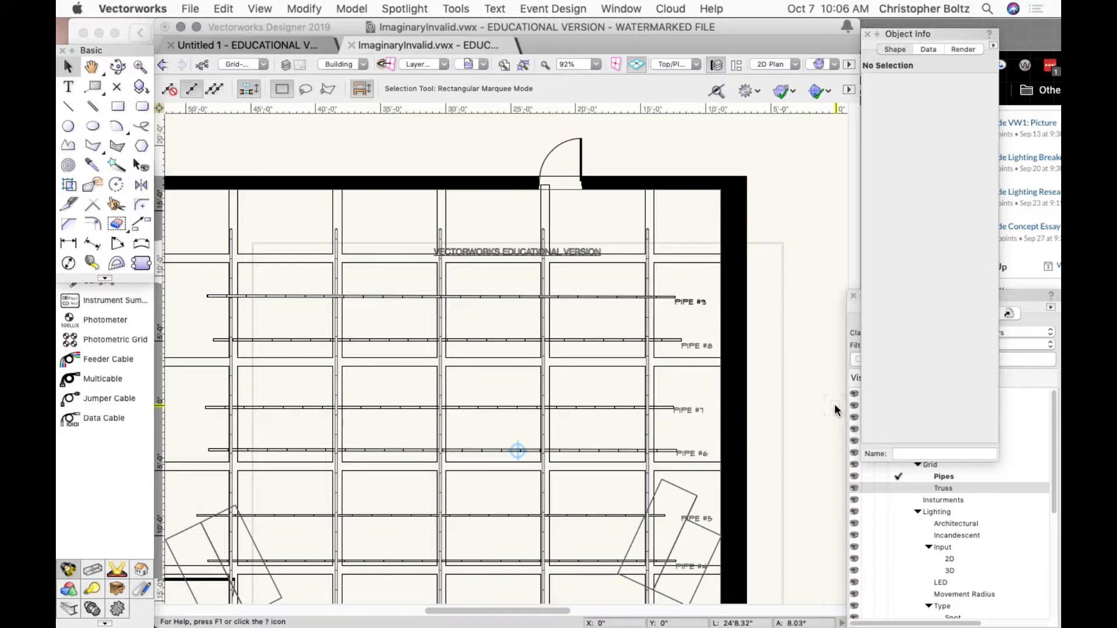
{"action": "key", "text": "super+z"}
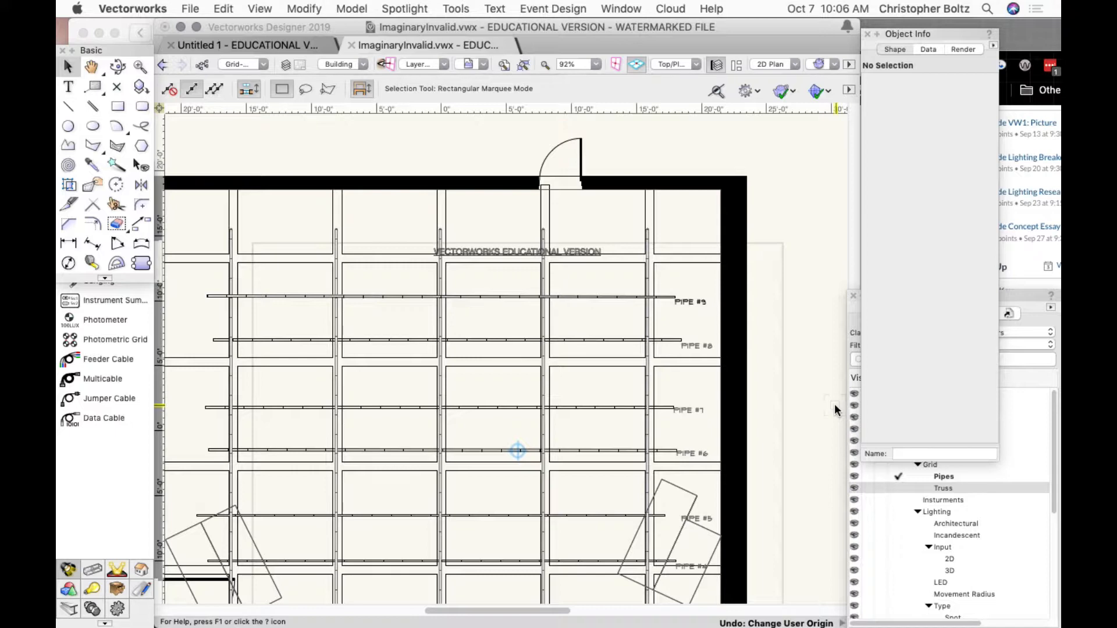
- Zoom out until the drawing is lost from sight, and bring it back with Fit To Objects
{"action": "scroll", "coordinate": [559, 200], "scroll_direction": "down", "scroll_amount": 20}
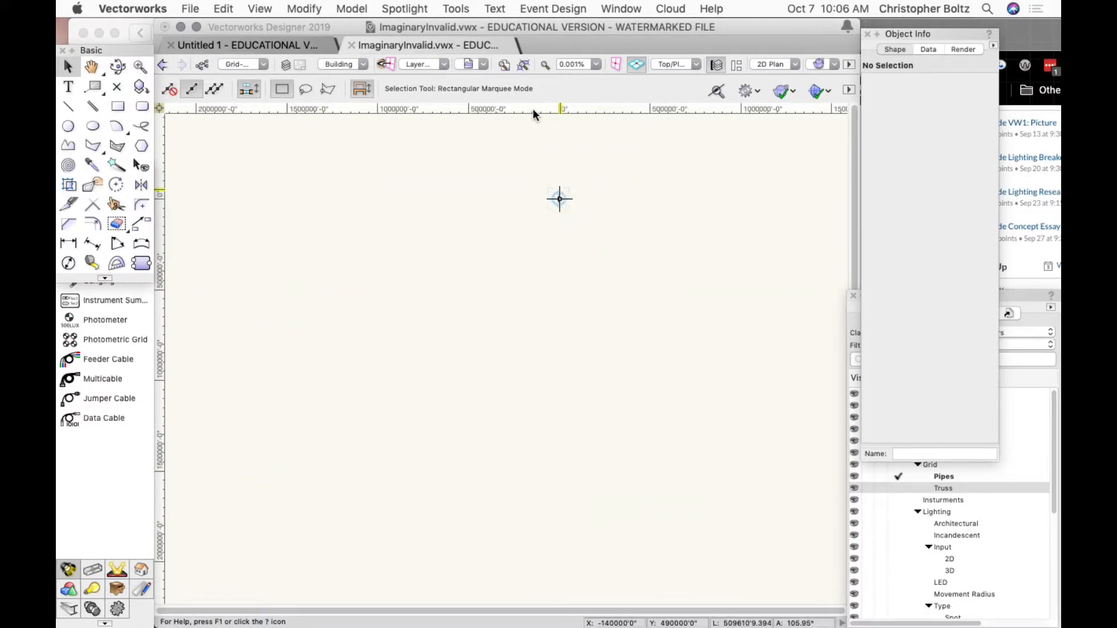
{"action": "key", "text": "super+0"}
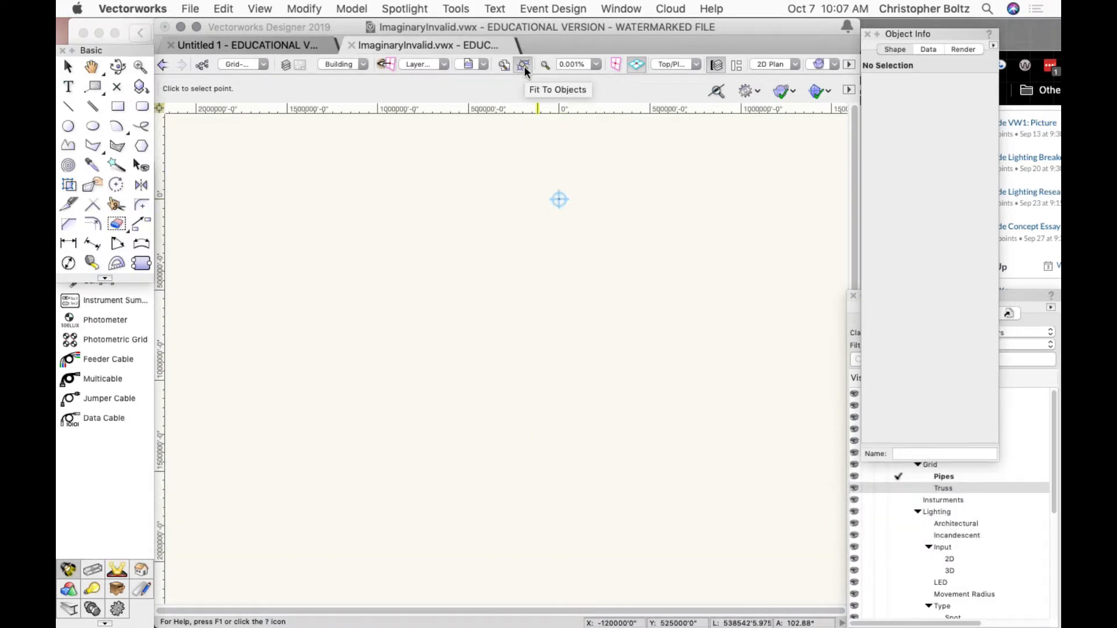
{"action": "left_click", "coordinate": [533, 88]}
{"action": "left_click", "coordinate": [526, 66]}
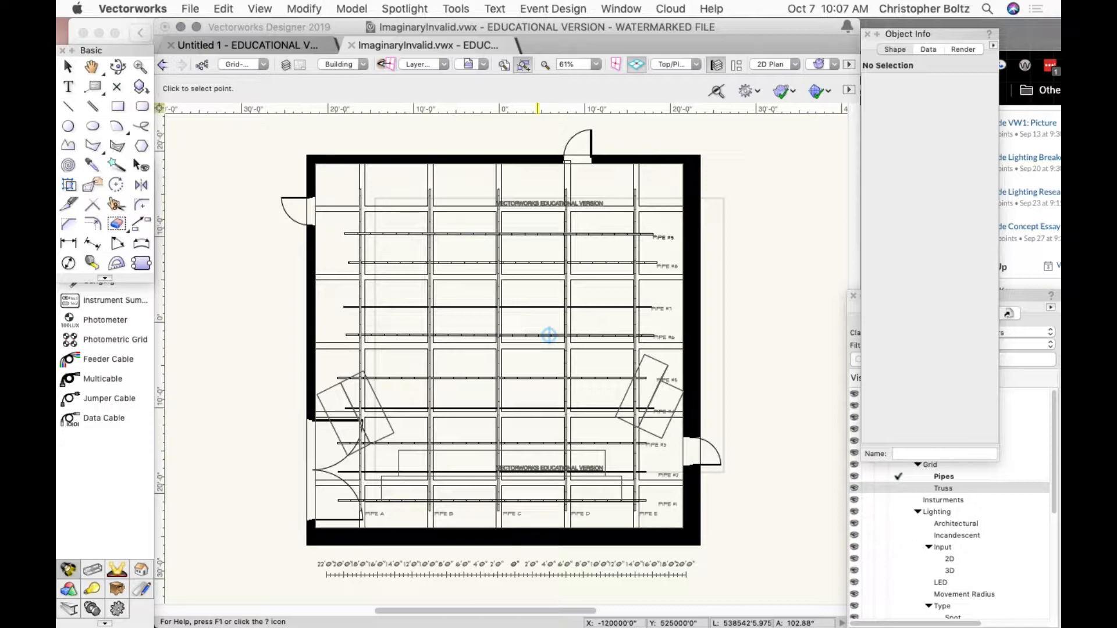
{"action": "key", "text": "x"}
- Fit the view to the selected Pipe #9, and with nothing selected fit it back to the whole drawing
{"action": "left_click", "coordinate": [404, 231]}
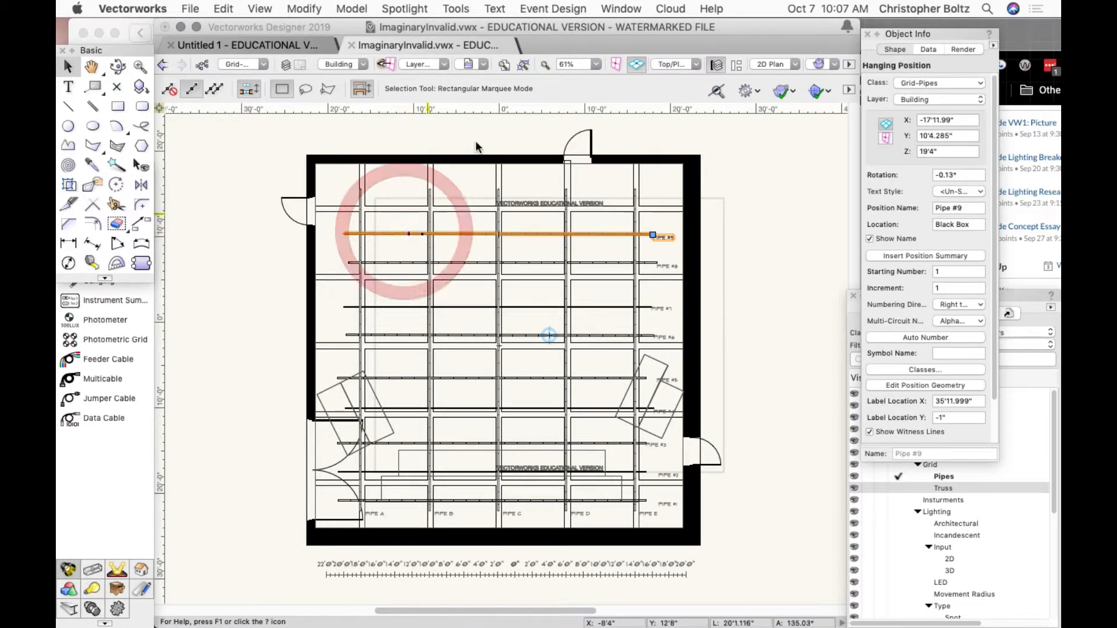
{"action": "left_click", "coordinate": [523, 65]}
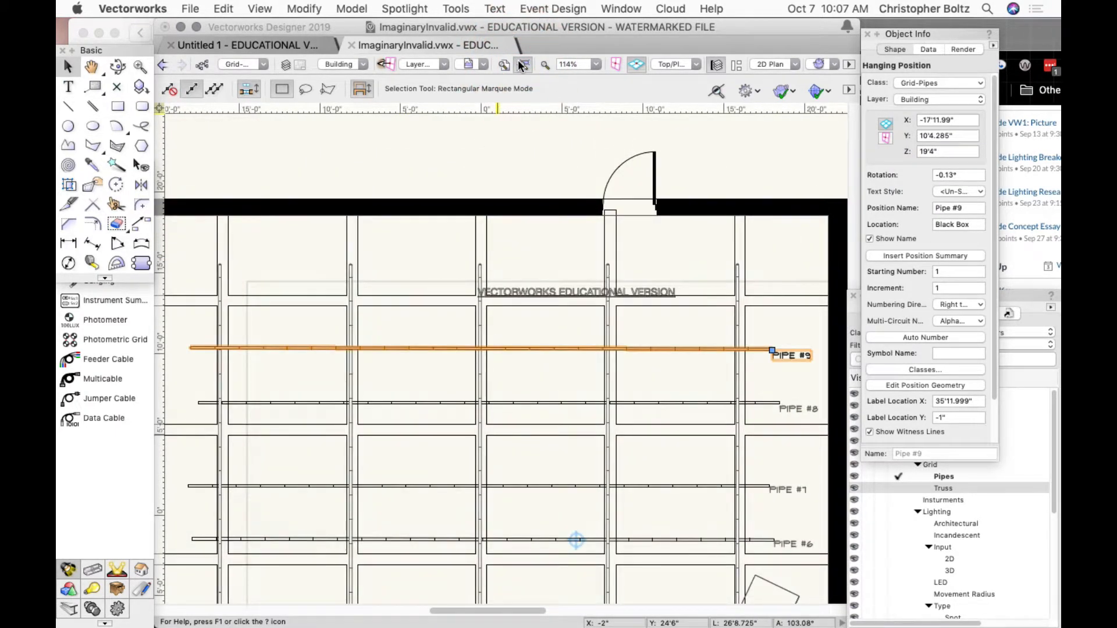
{"action": "left_click", "coordinate": [474, 138]}
{"action": "left_click", "coordinate": [523, 65]}
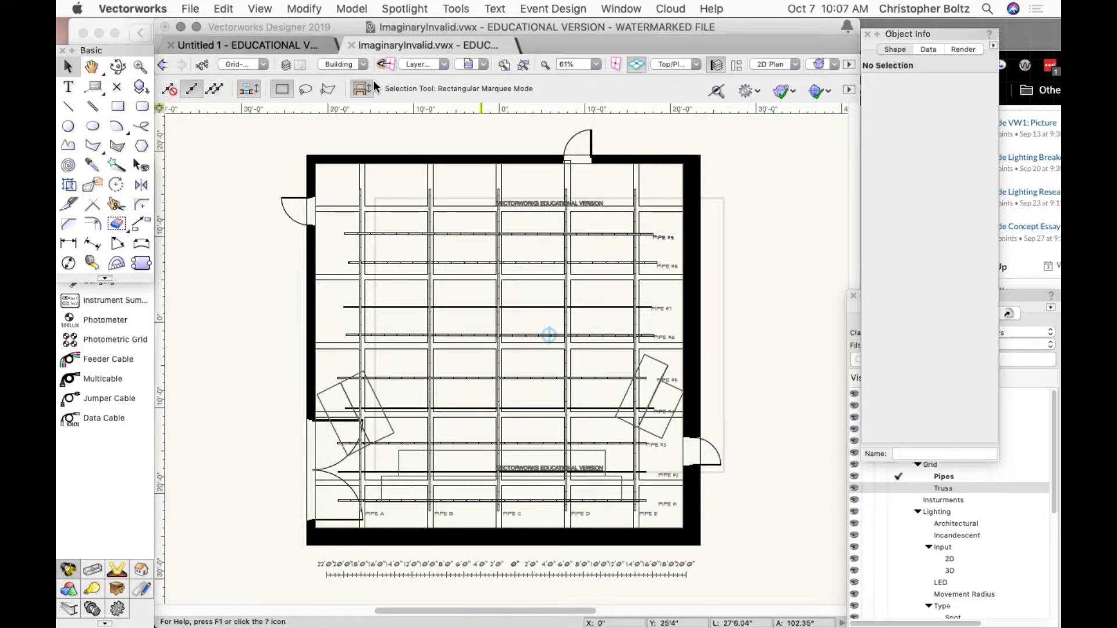
- Select Pipe #9, close the Tool Sets palette and display it again
{"action": "left_click", "coordinate": [502, 233]}
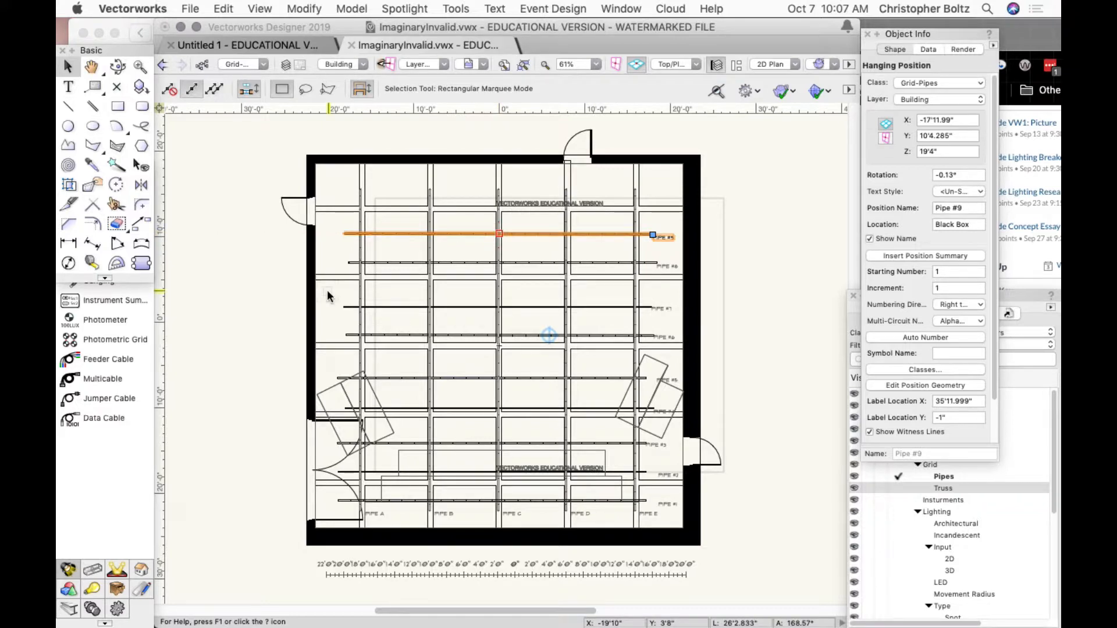
{"action": "left_click", "coordinate": [116, 513]}
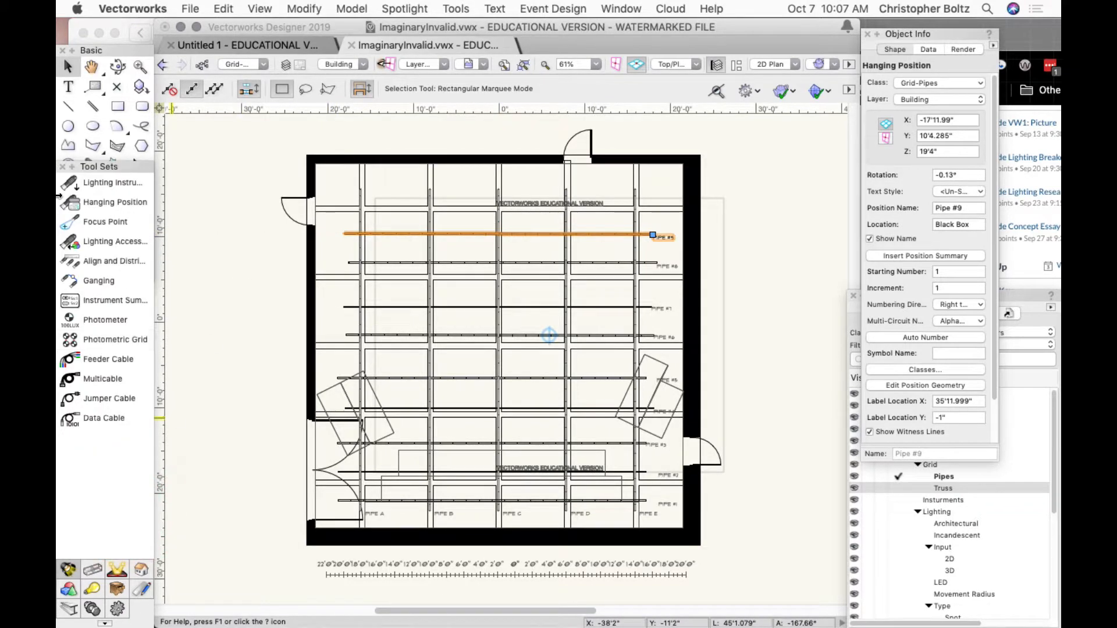
{"action": "left_click", "coordinate": [62, 166]}
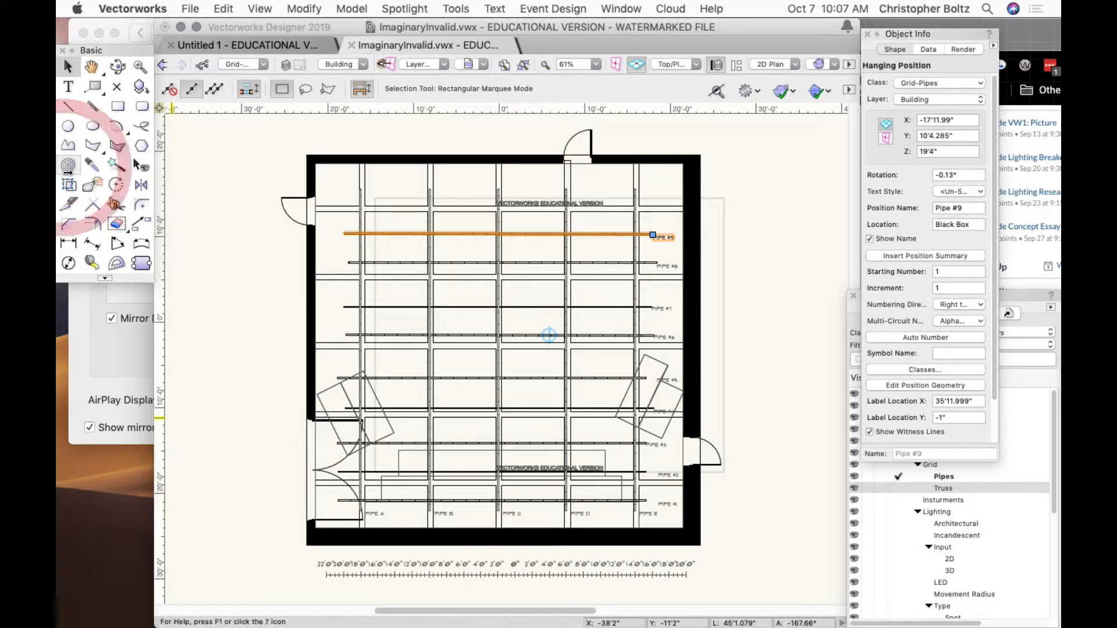
{"action": "left_click", "coordinate": [634, 10]}
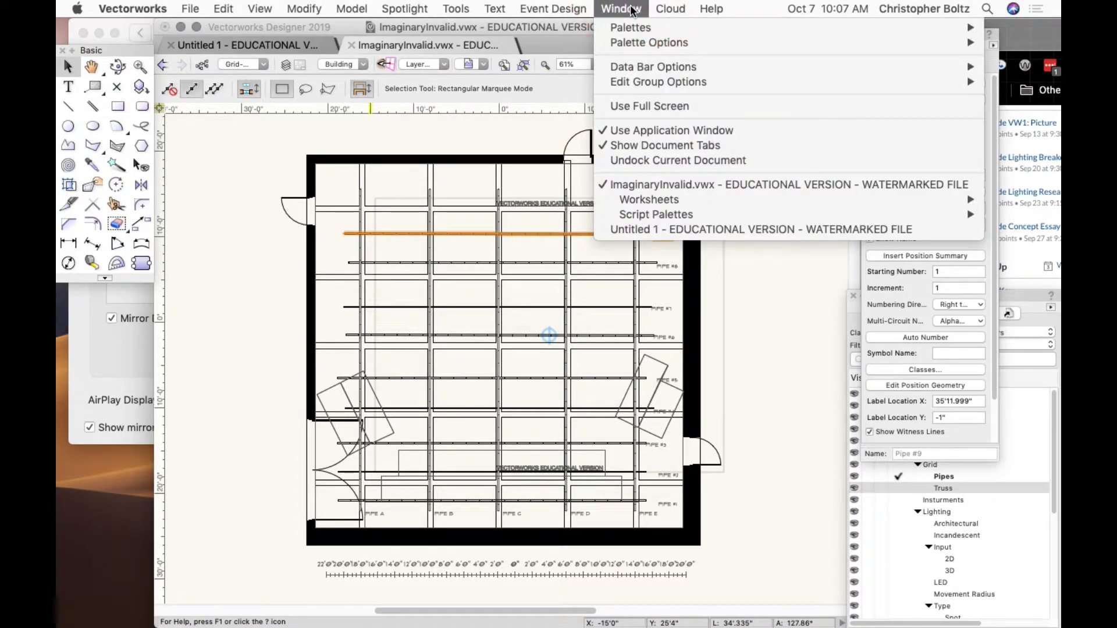
{"action": "mouse_move", "coordinate": [624, 25]}
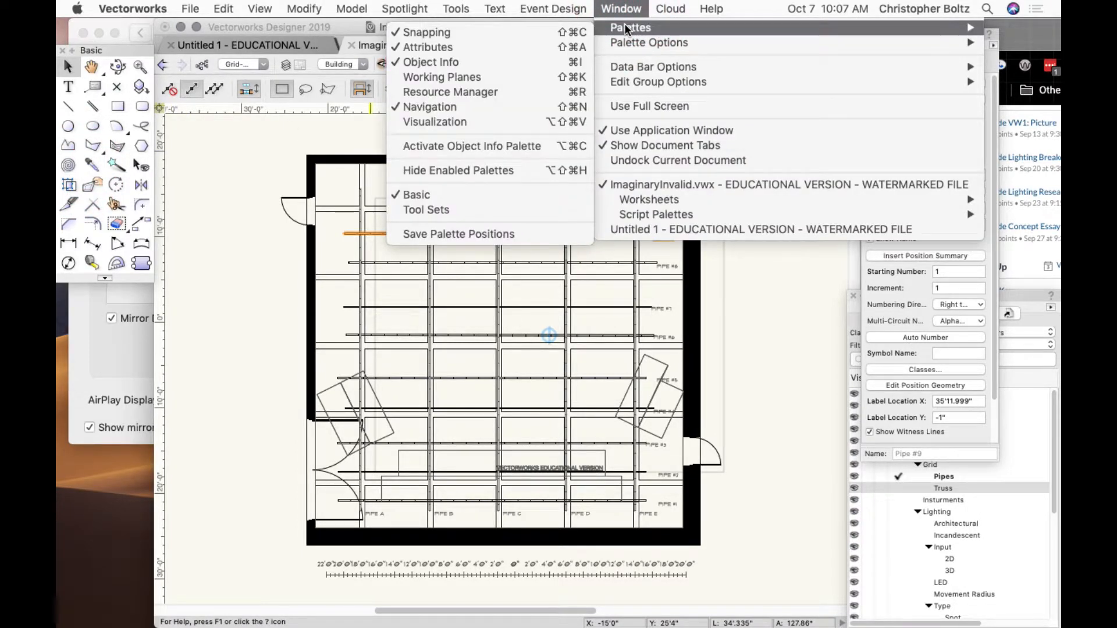
{"action": "left_click", "coordinate": [513, 211]}
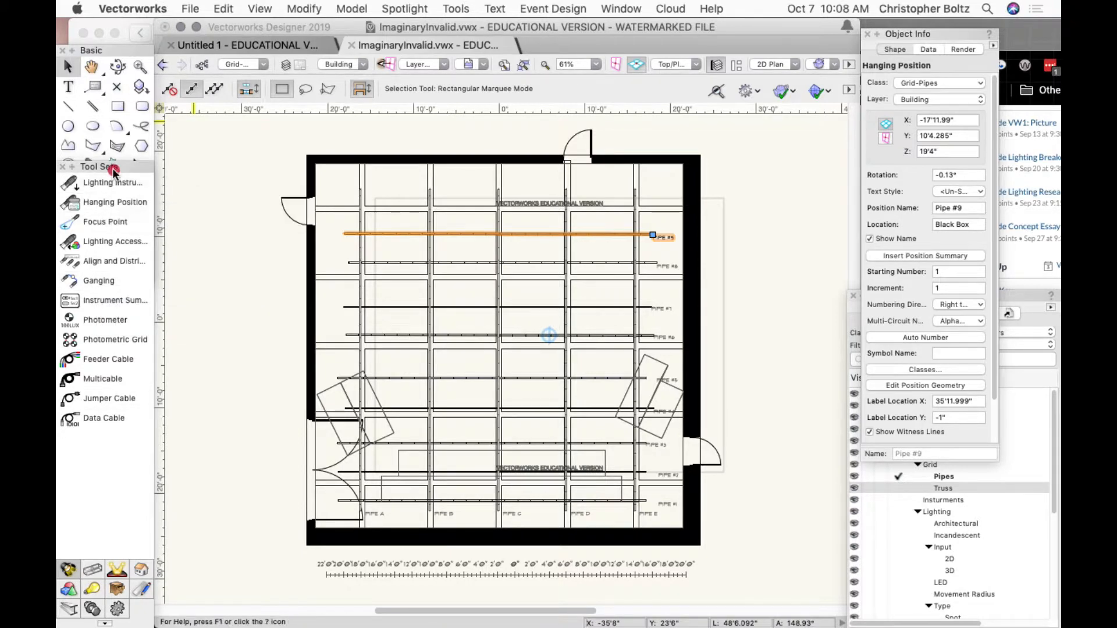
- Move the Tool Sets palette over the drawing area and deselect Pipe #9
{"action": "left_click_drag", "start_coordinate": [113, 168], "coordinate": [406, 26]}
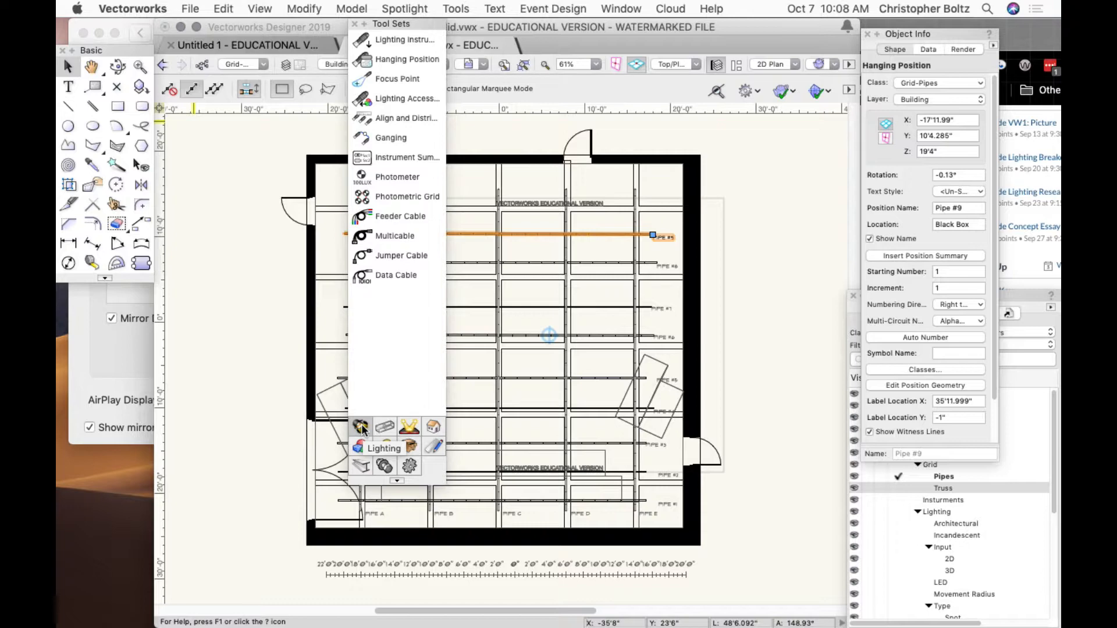
{"action": "left_click", "coordinate": [296, 169]}
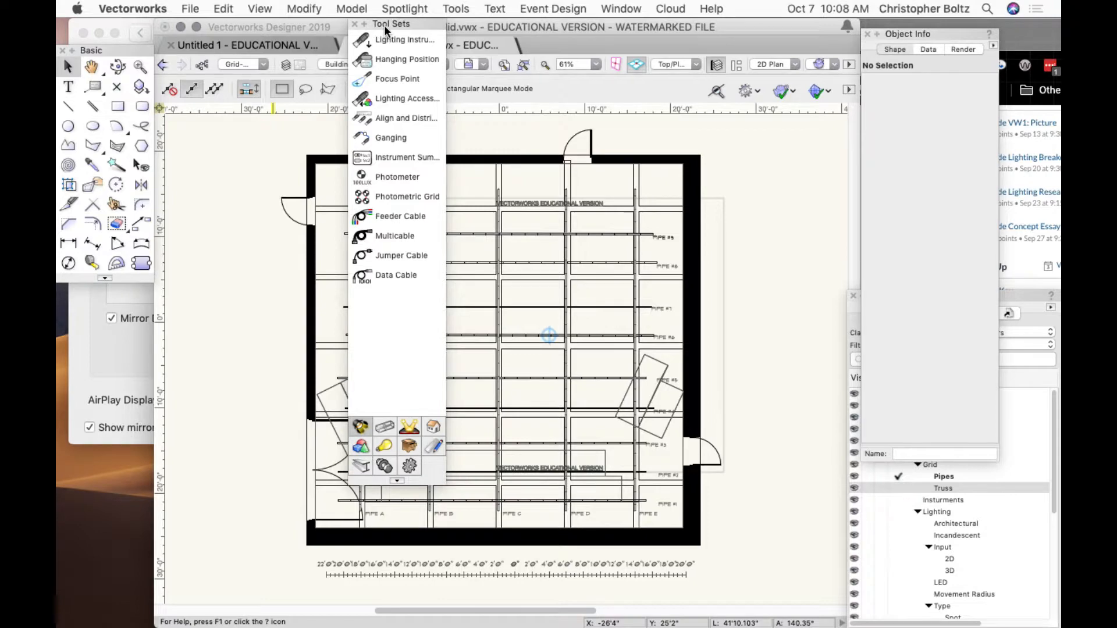
{"action": "left_click", "coordinate": [386, 47]}
- Search the commands for "wor" to locate Workspaces and switch to the Landmark workspace, declining the backup copy
{"action": "left_click", "coordinate": [256, 13]}
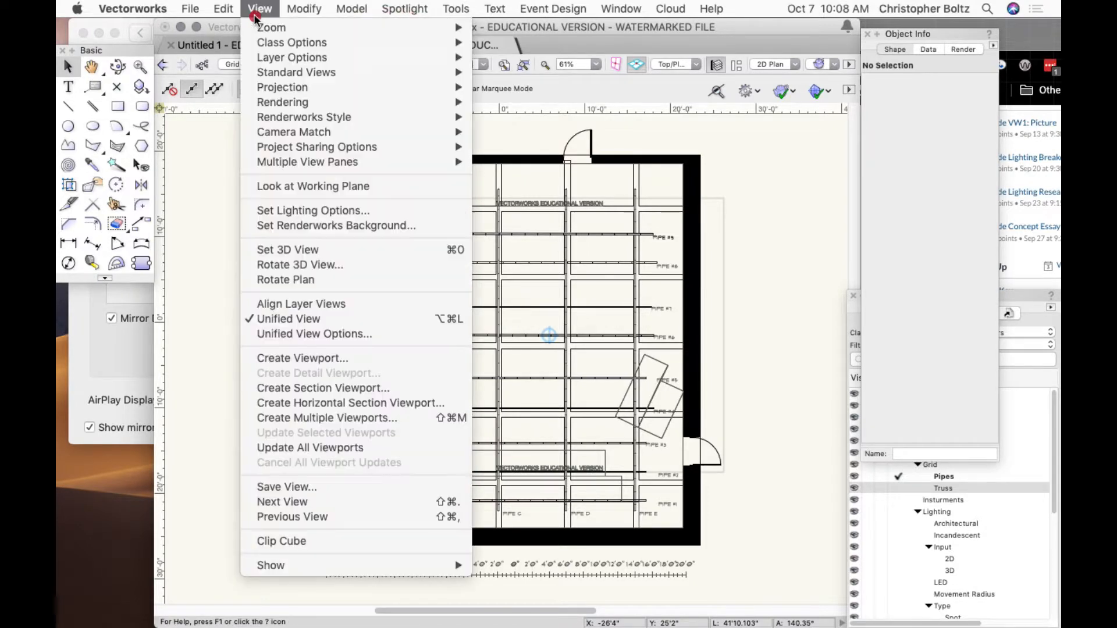
{"action": "mouse_move", "coordinate": [289, 10]}
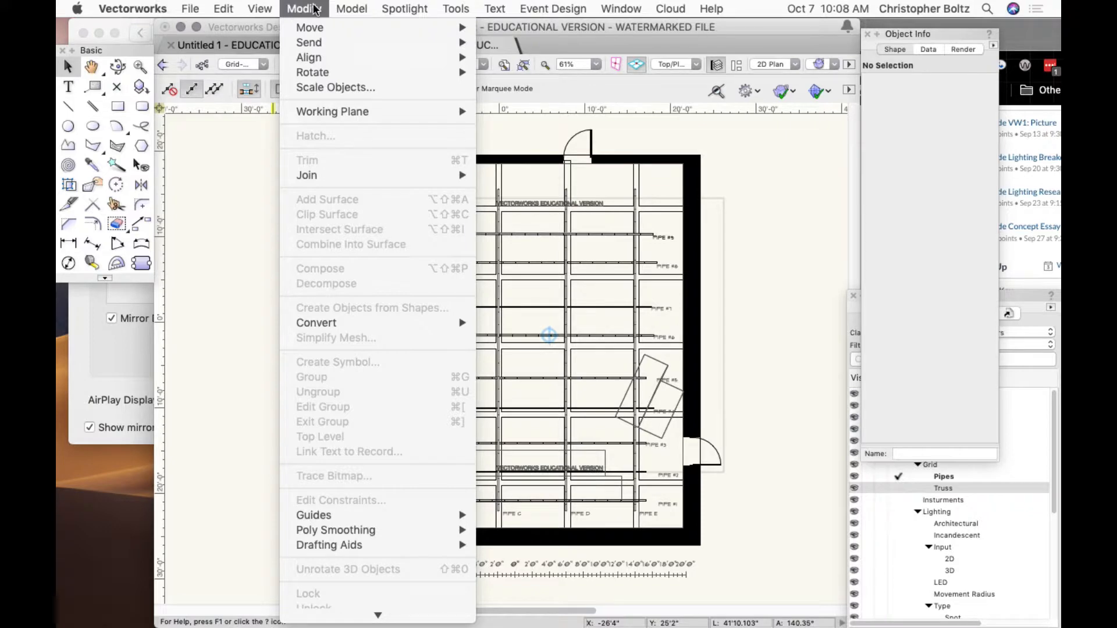
{"action": "mouse_move", "coordinate": [244, 10]}
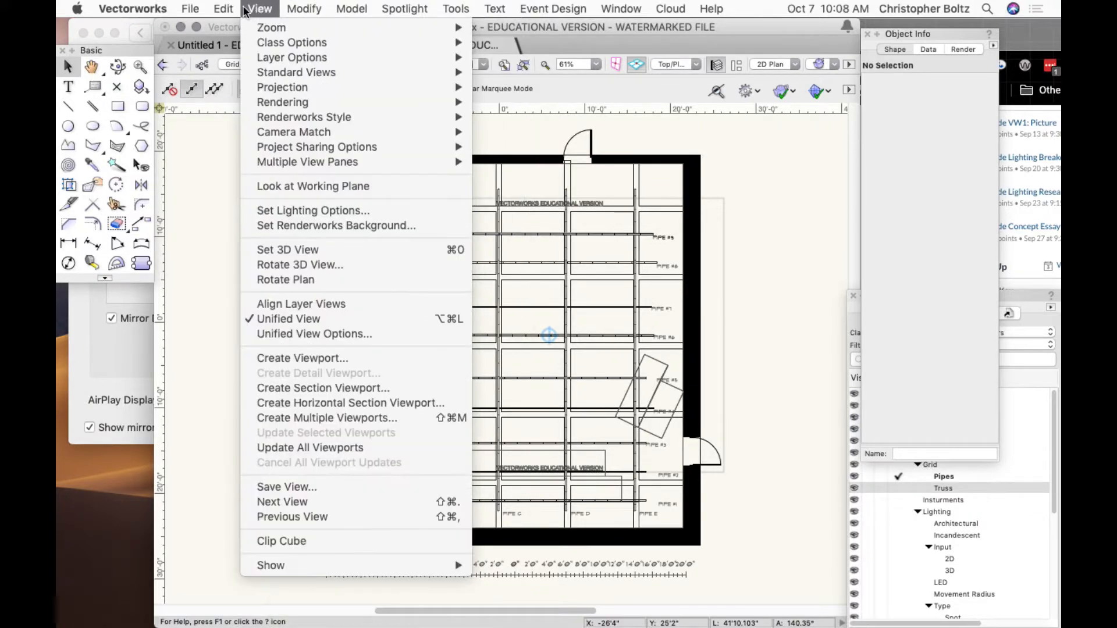
{"action": "mouse_move", "coordinate": [183, 15]}
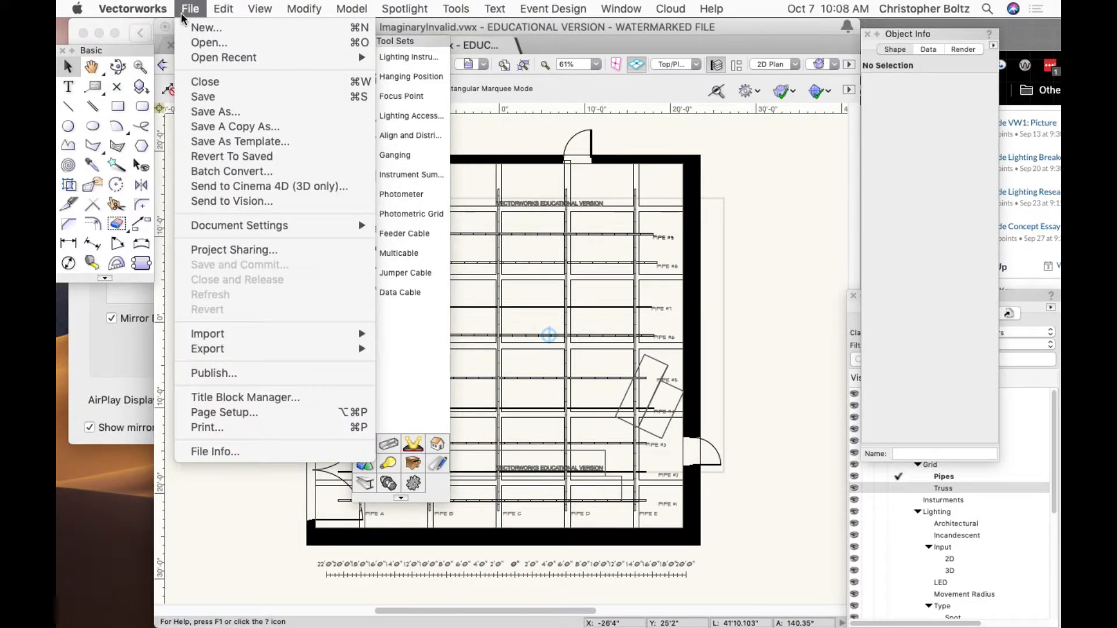
{"action": "mouse_move", "coordinate": [717, 14]}
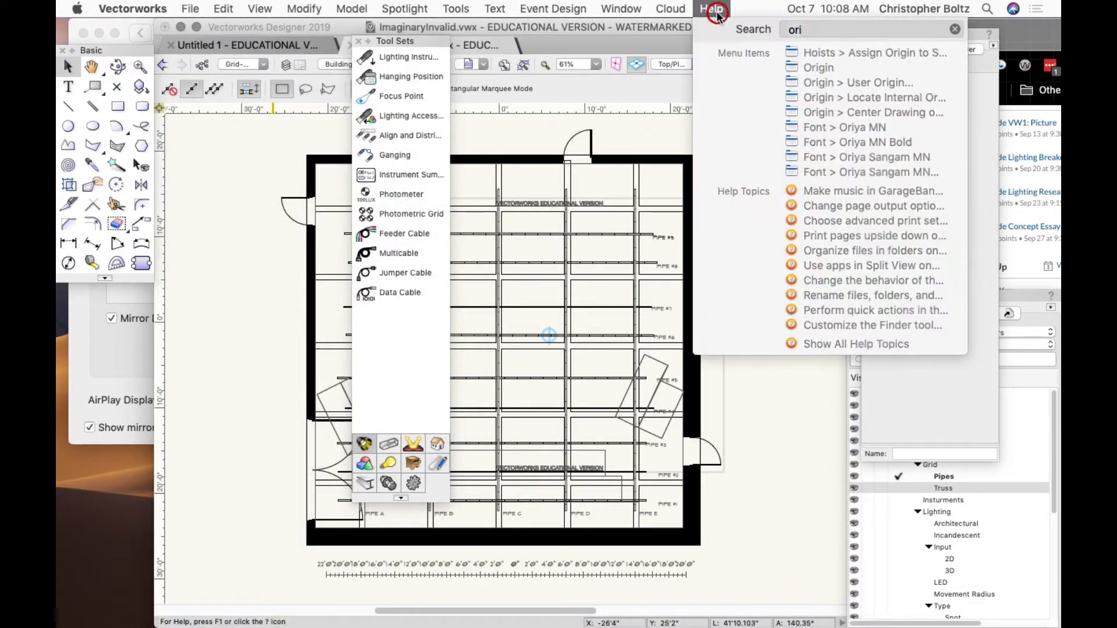
{"action": "key", "text": "BackSpace"}
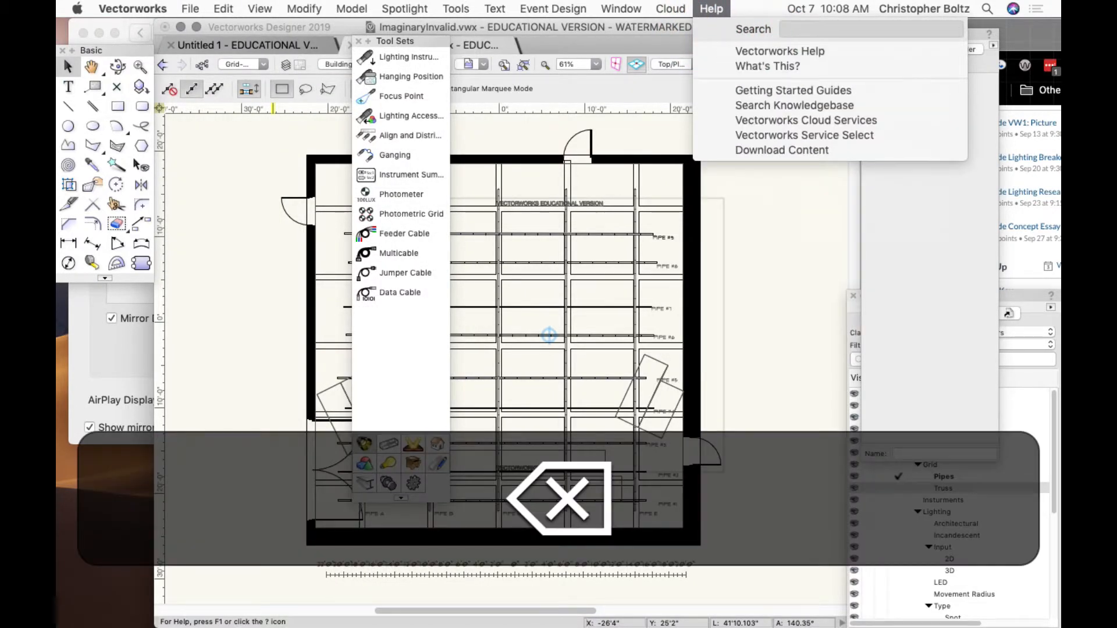
{"action": "type", "text": "wor"}
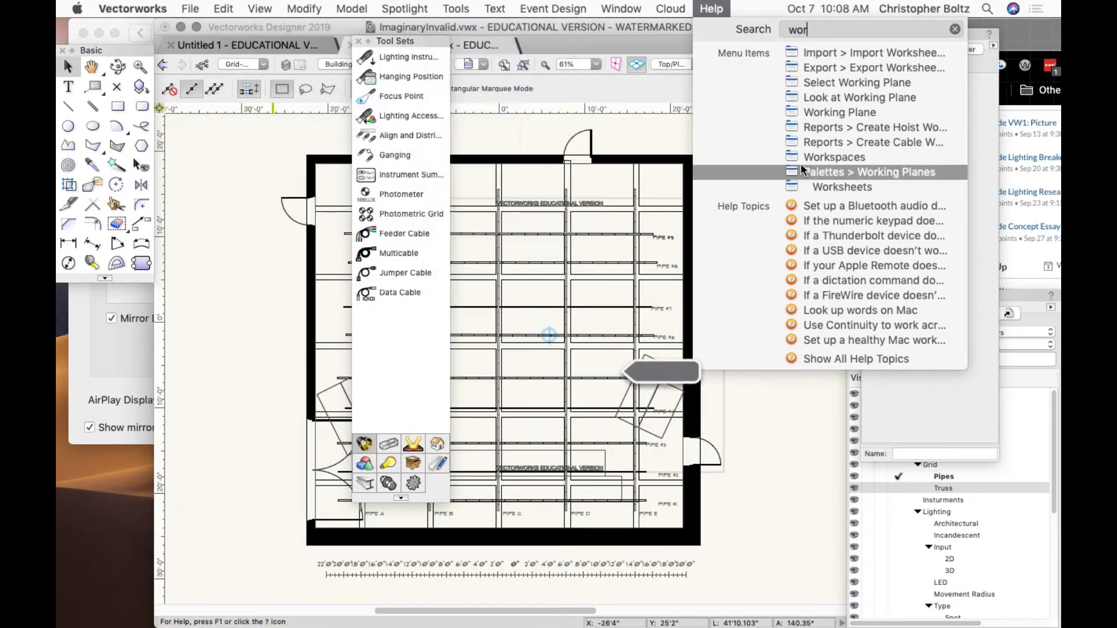
{"action": "mouse_move", "coordinate": [801, 163]}
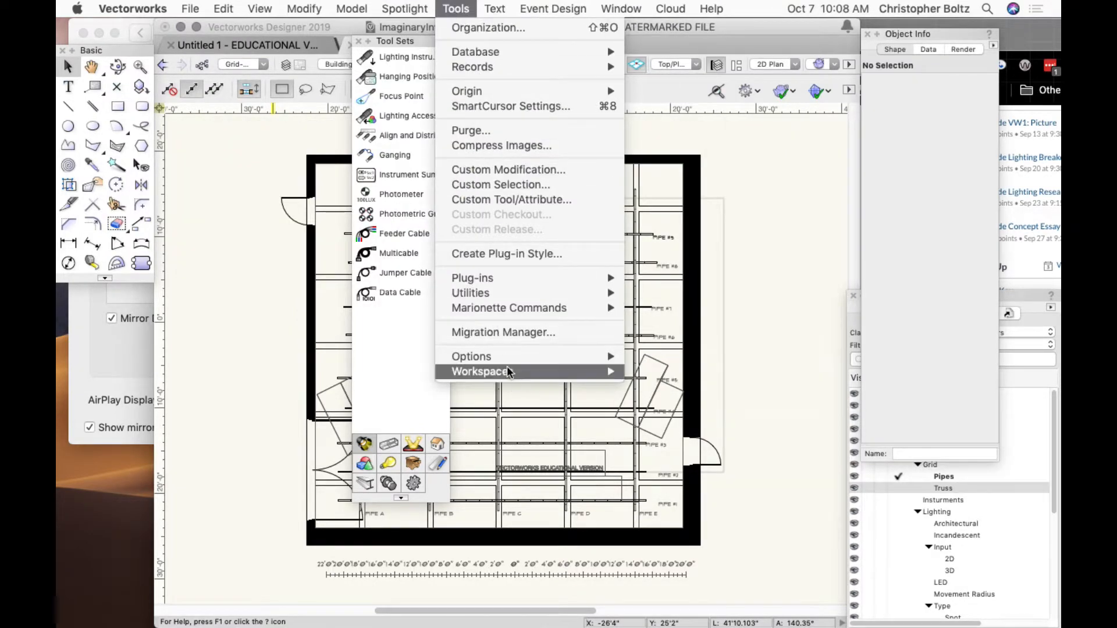
{"action": "mouse_move", "coordinate": [507, 371]}
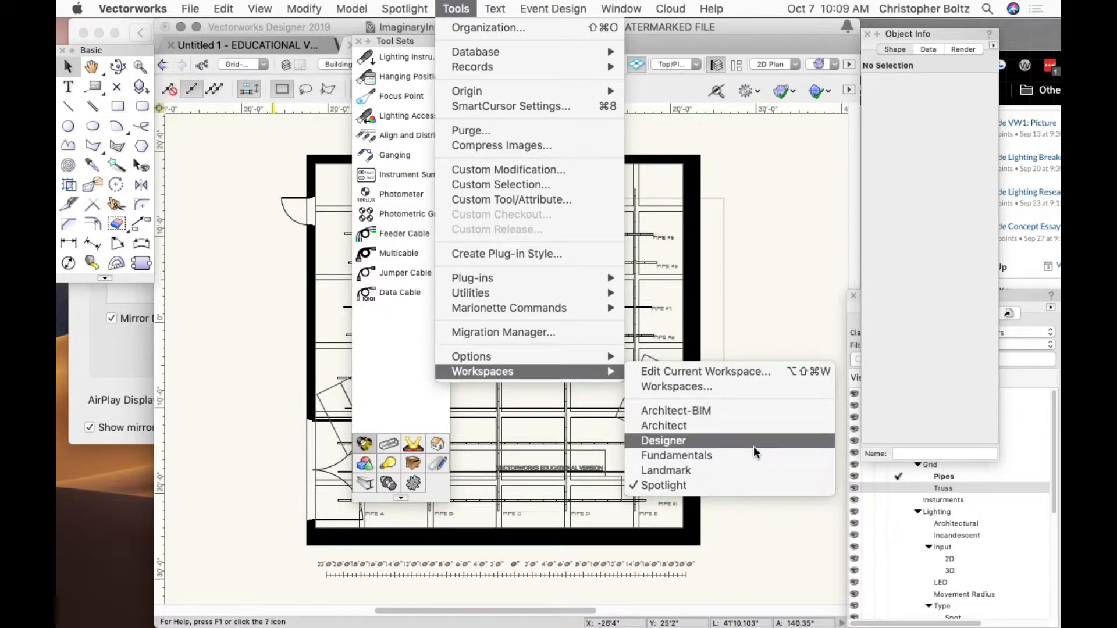
{"action": "left_click", "coordinate": [760, 474]}
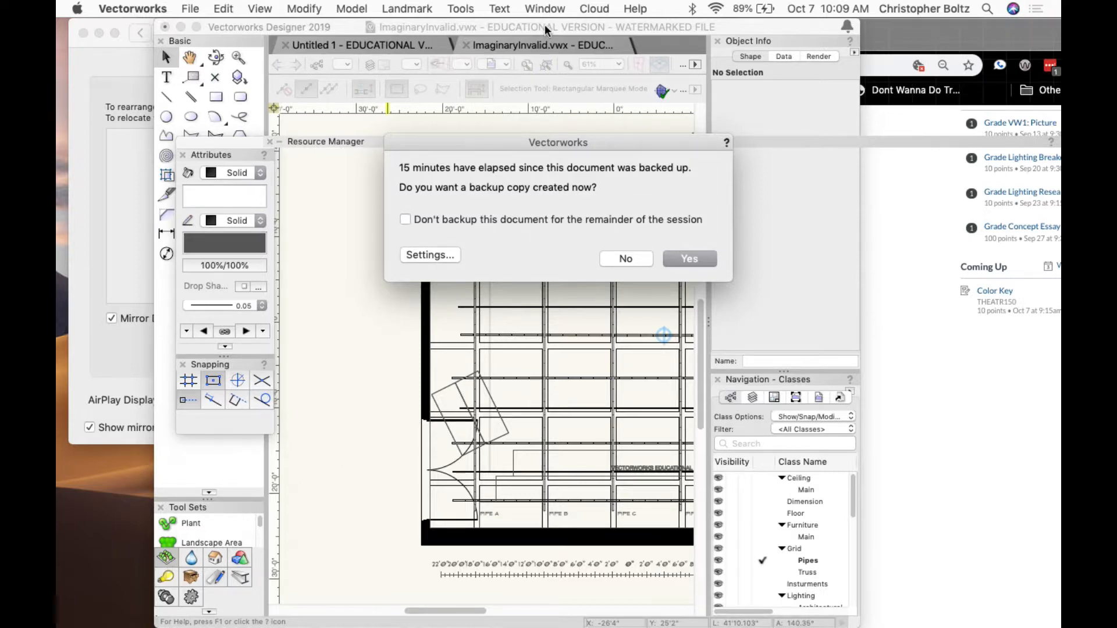
{"action": "left_click", "coordinate": [640, 258]}
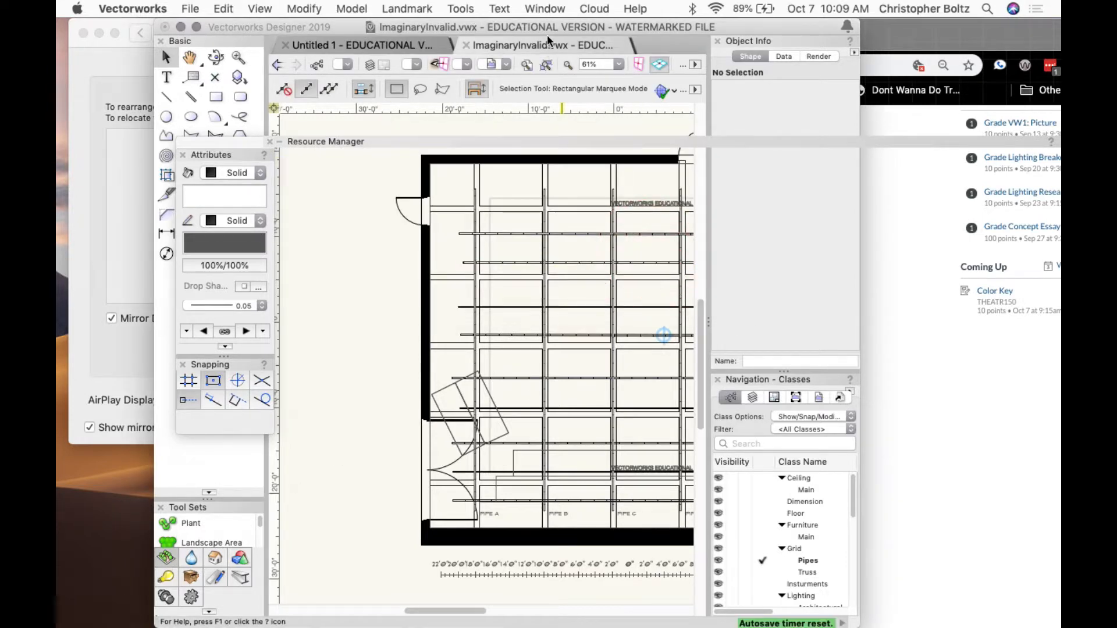
- Switch to the Spotlight workspace
{"action": "left_click", "coordinate": [547, 9]}
{"action": "mouse_move", "coordinate": [461, 9]}
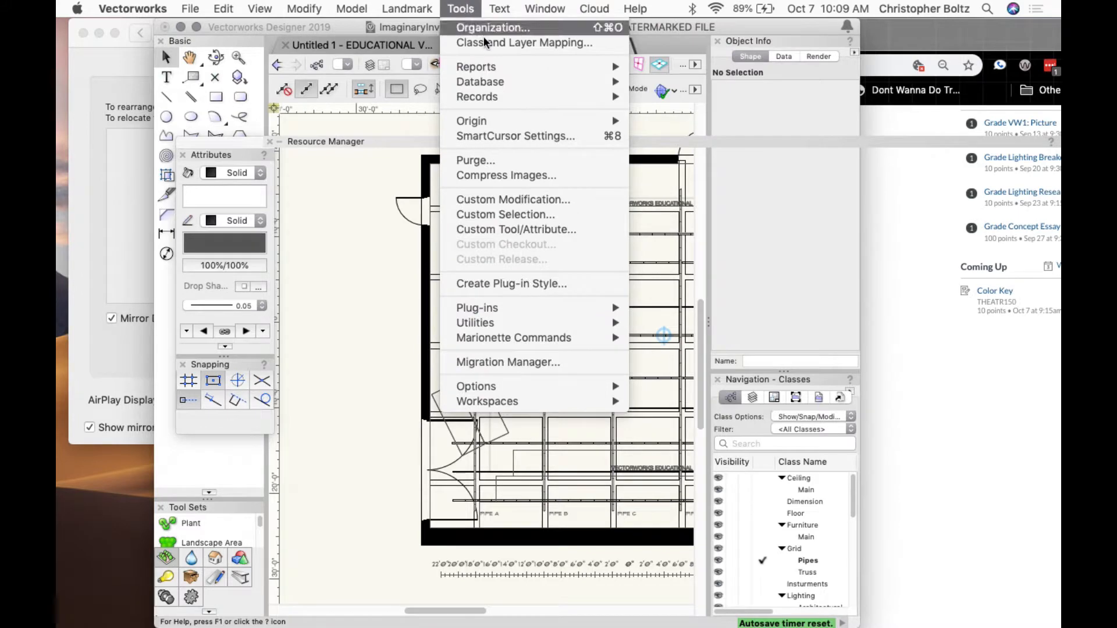
{"action": "mouse_move", "coordinate": [581, 401]}
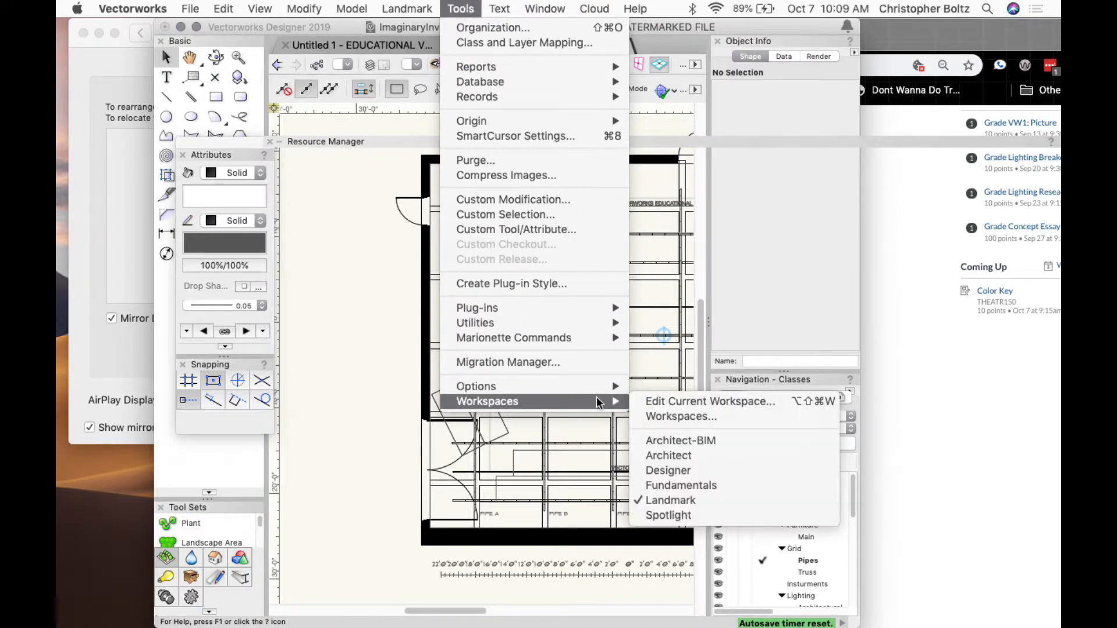
{"action": "left_click", "coordinate": [704, 516]}
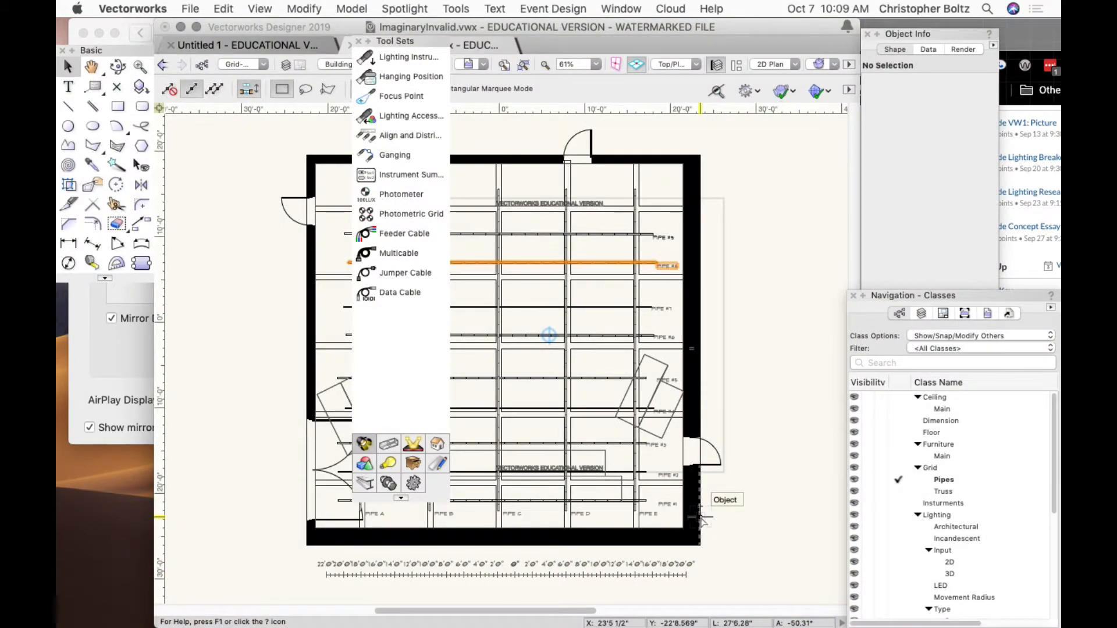
- Show the Spotlight tool set, activate the Lighting Instrument tool and dock the Tool Sets palette beside the drawing
{"action": "left_click", "coordinate": [365, 444]}
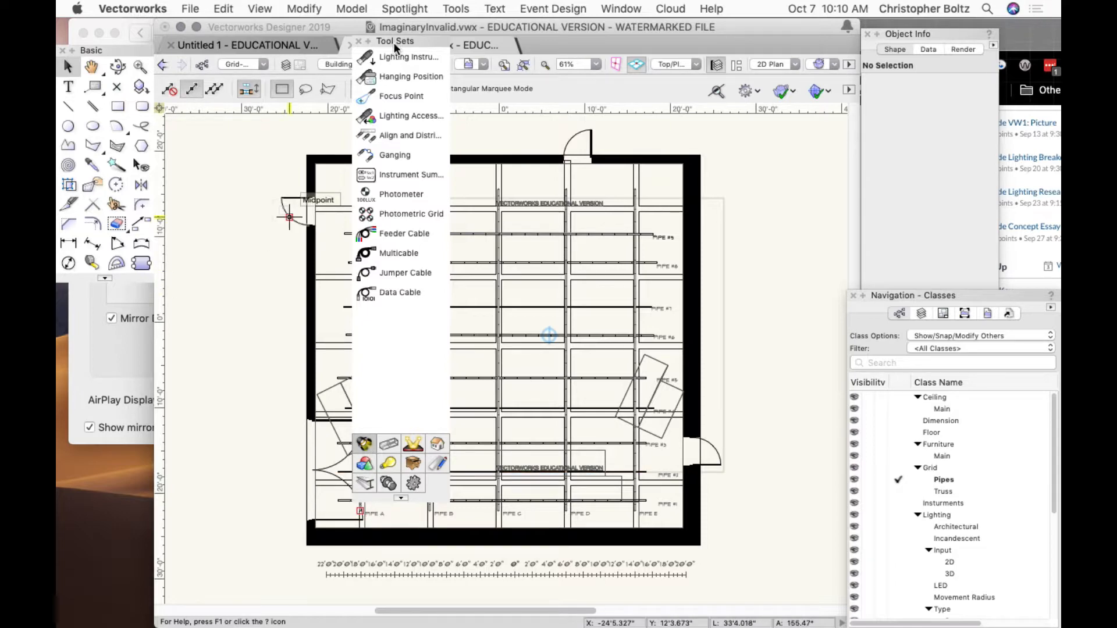
{"action": "left_click_drag", "start_coordinate": [394, 43], "coordinate": [134, 90]}
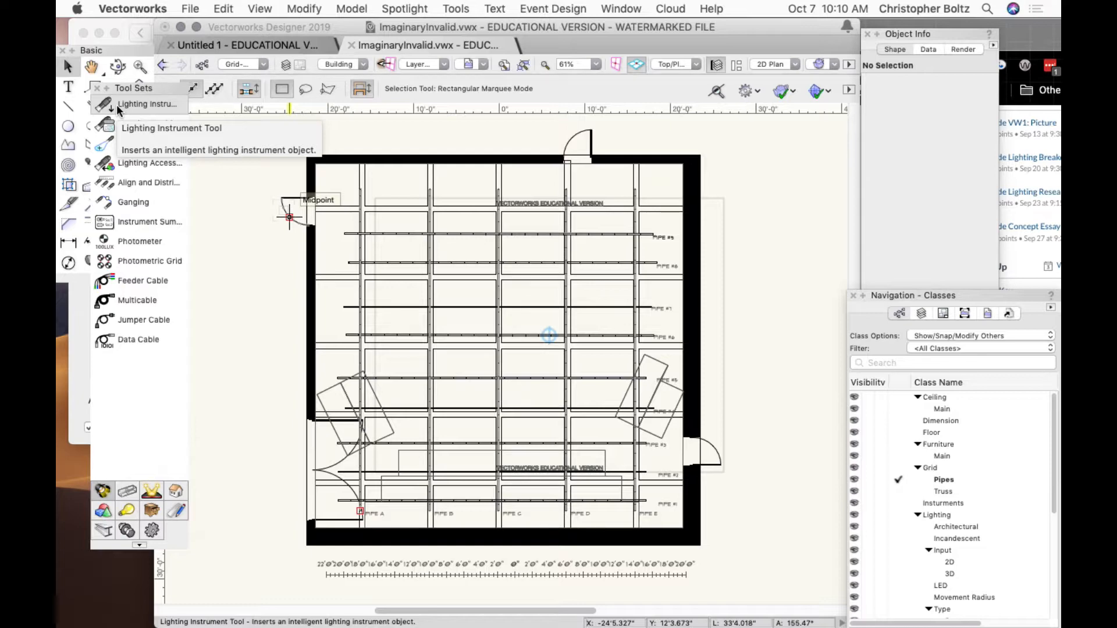
{"action": "left_click", "coordinate": [116, 104]}
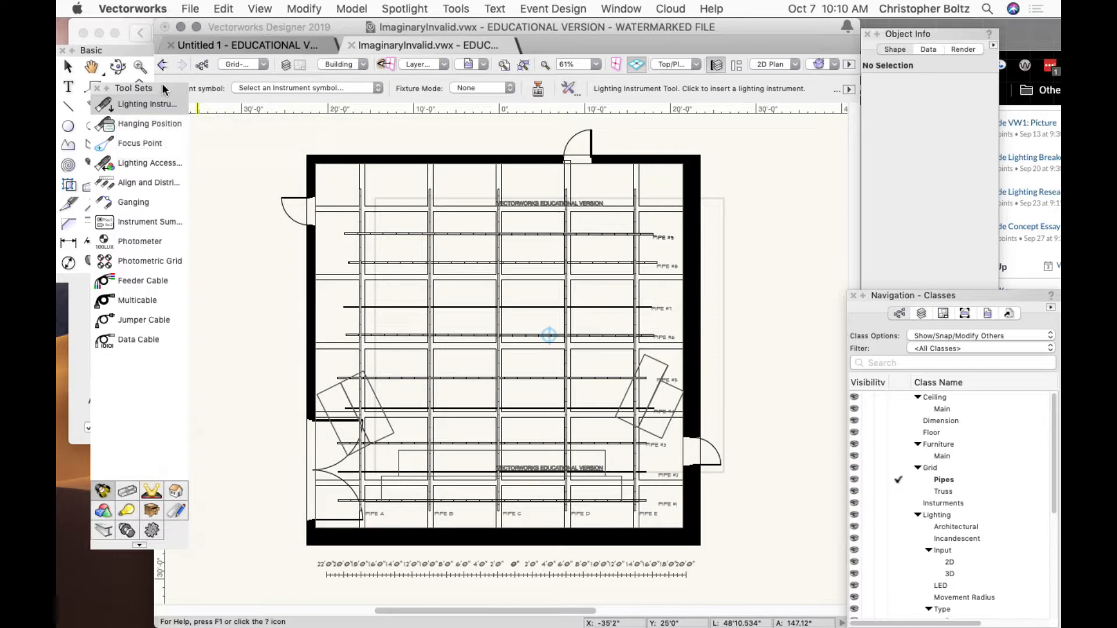
{"action": "left_click_drag", "start_coordinate": [159, 88], "coordinate": [160, 137]}
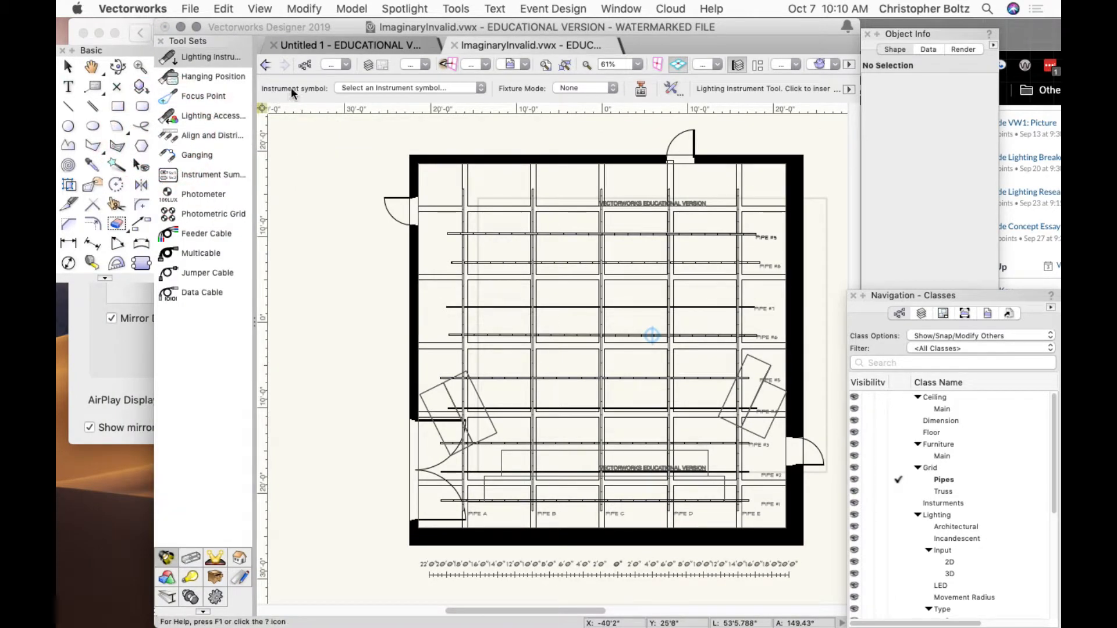
- Try to choose the Light Instr Altman PAR64 MFL symbol from the ImaginaryInvalid.vwx resources for the Lighting Instrument tool
{"action": "left_click", "coordinate": [366, 90]}
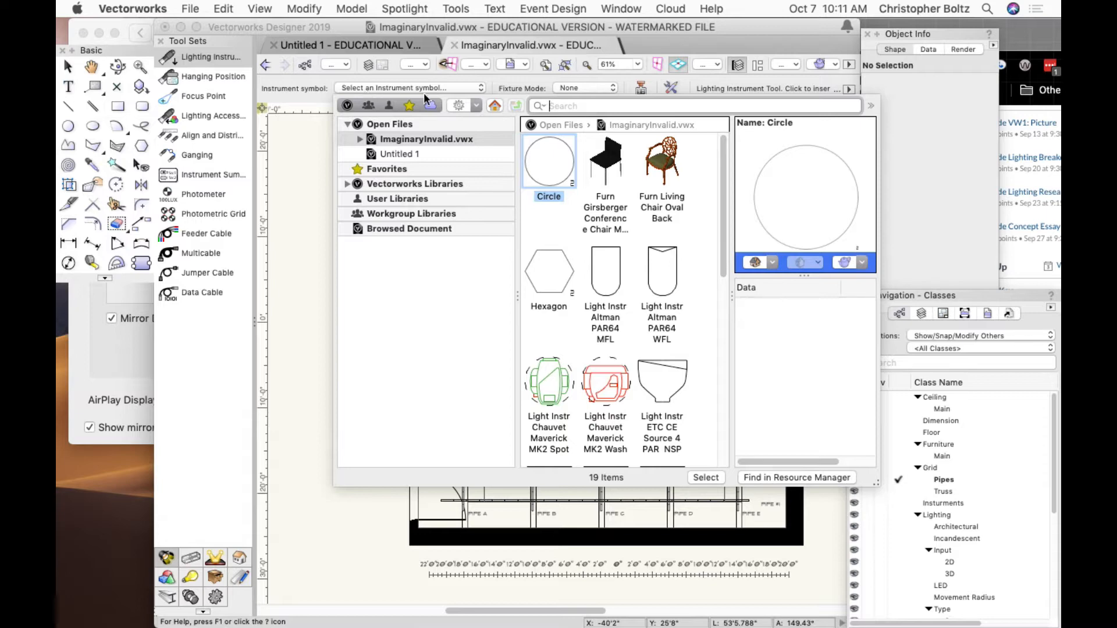
{"action": "left_click", "coordinate": [595, 150]}
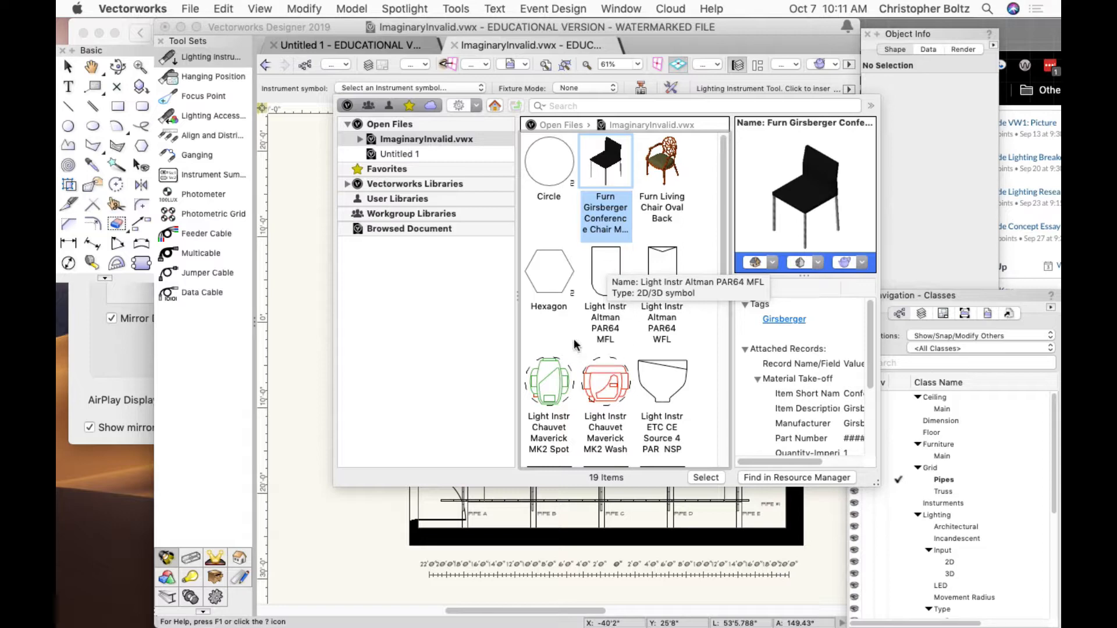
{"action": "left_click", "coordinate": [609, 285]}
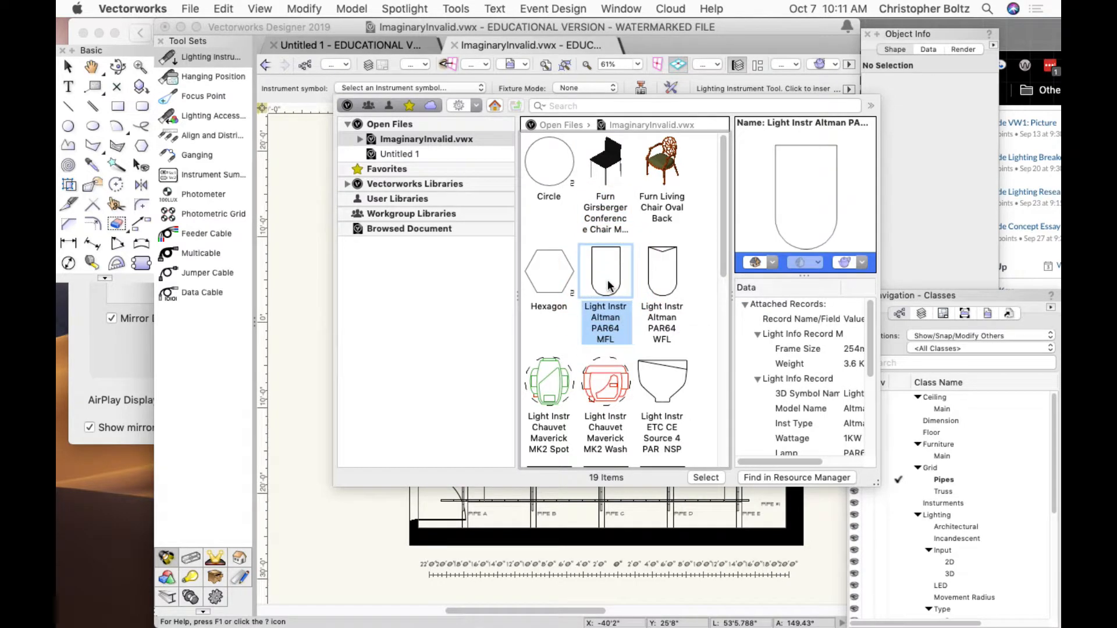
{"action": "left_click", "coordinate": [717, 478]}
- Browse the symbols in ImaginaryInvalid.vwx and set the instrument symbol to Light Instr Altman PAR64 MFL
{"action": "left_click", "coordinate": [379, 87]}
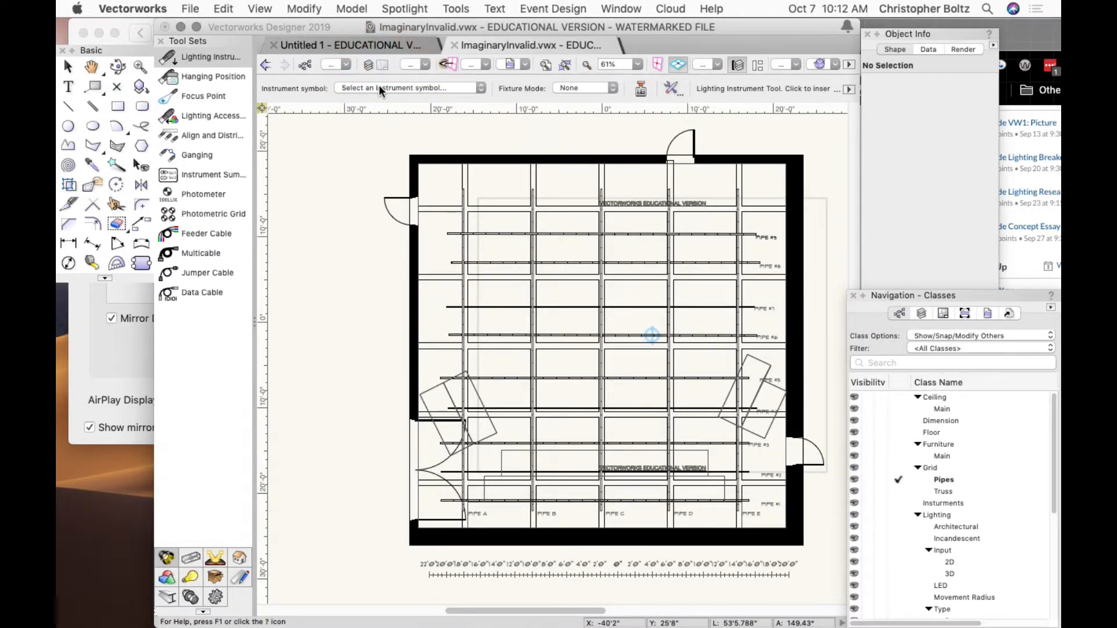
{"action": "left_click", "coordinate": [379, 87]}
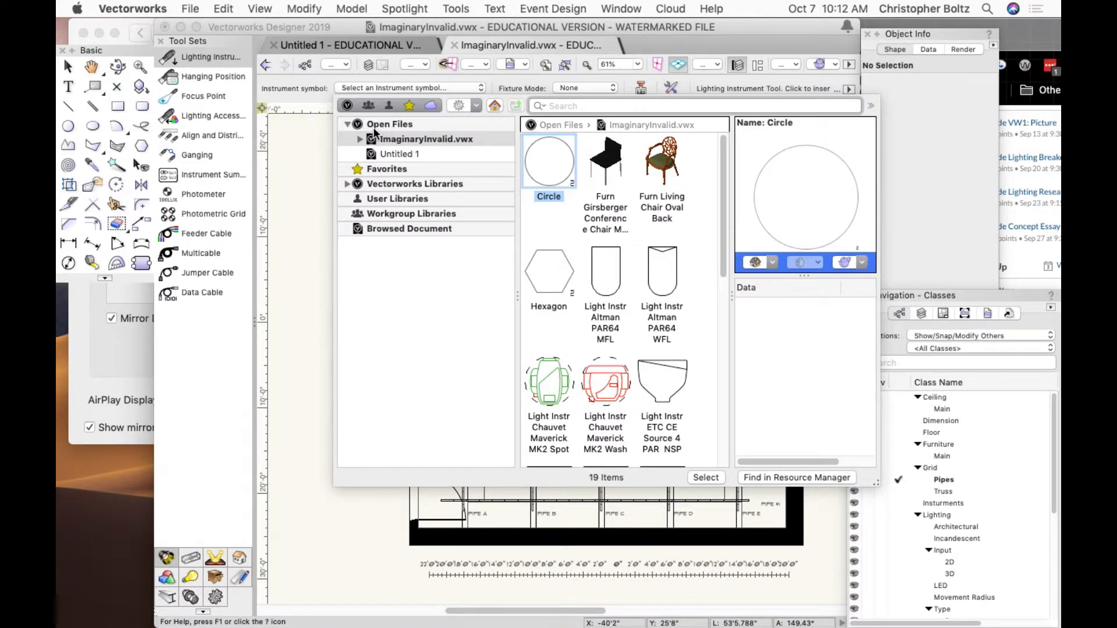
{"action": "scroll", "coordinate": [564, 208], "scroll_direction": "down", "scroll_amount": 1}
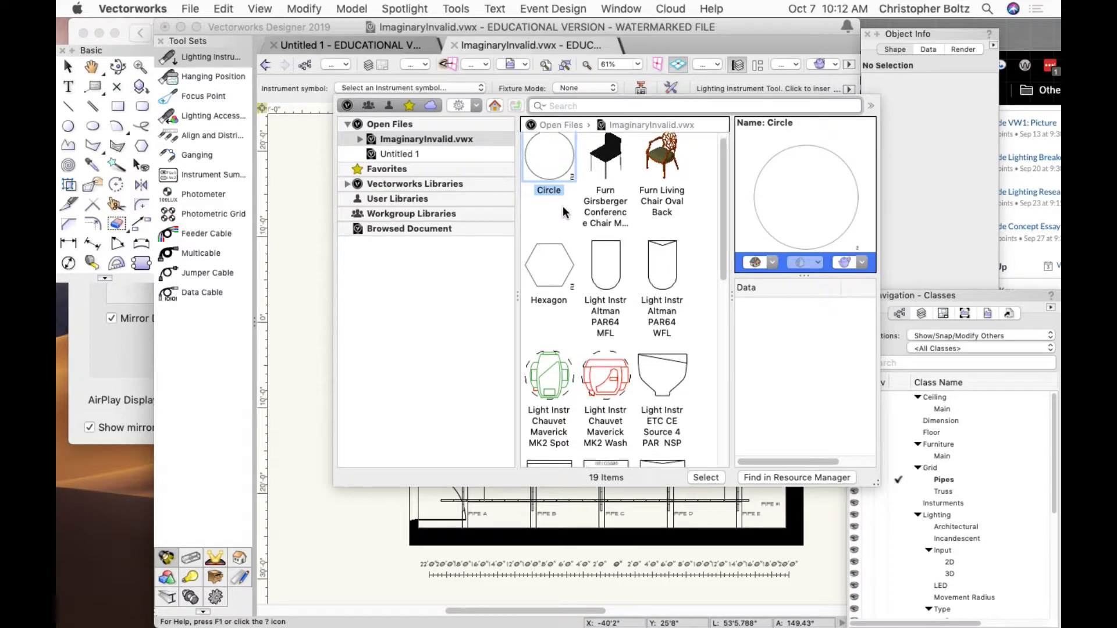
{"action": "scroll", "coordinate": [564, 210], "scroll_direction": "down", "scroll_amount": 10}
{"action": "scroll", "coordinate": [563, 210], "scroll_direction": "up", "scroll_amount": 6}
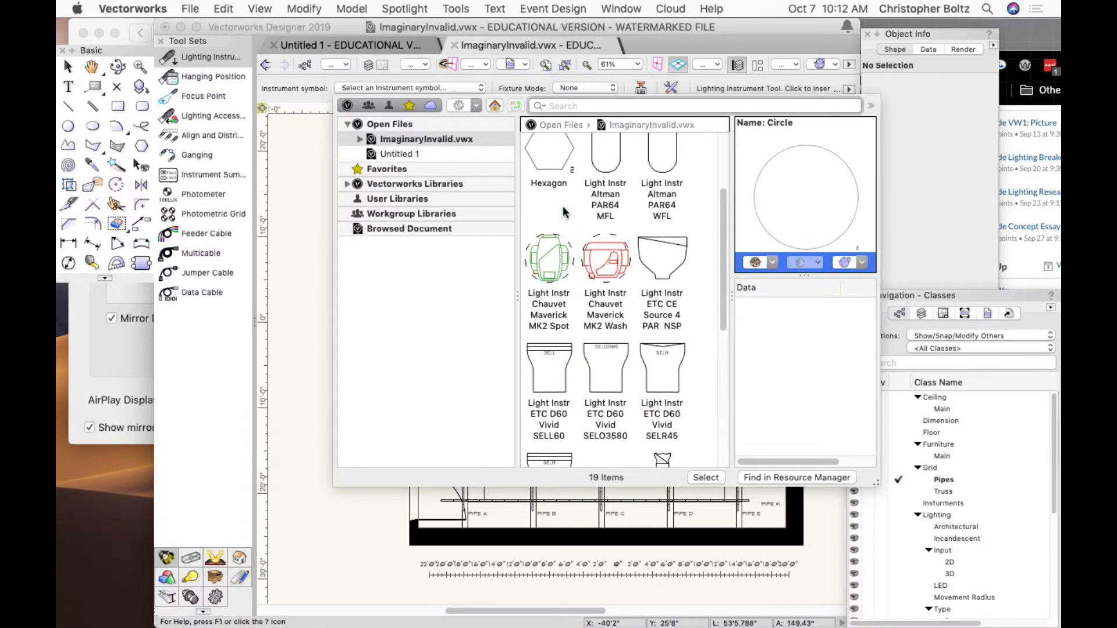
{"action": "scroll", "coordinate": [563, 208], "scroll_direction": "up", "scroll_amount": 5}
{"action": "scroll", "coordinate": [536, 193], "scroll_direction": "up", "scroll_amount": 2}
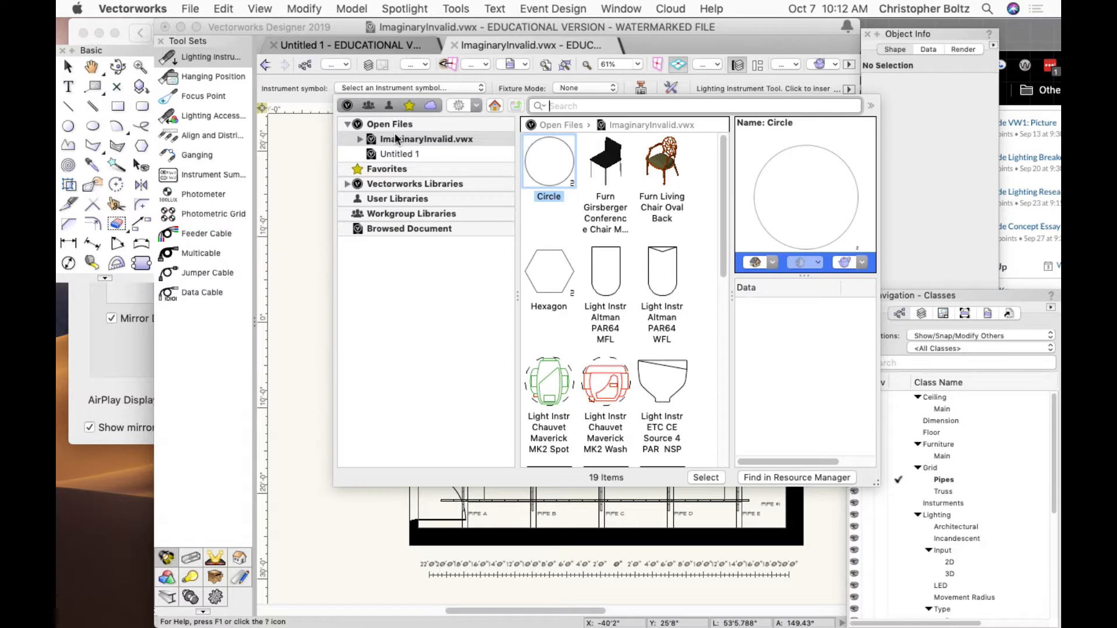
{"action": "left_click", "coordinate": [604, 264]}
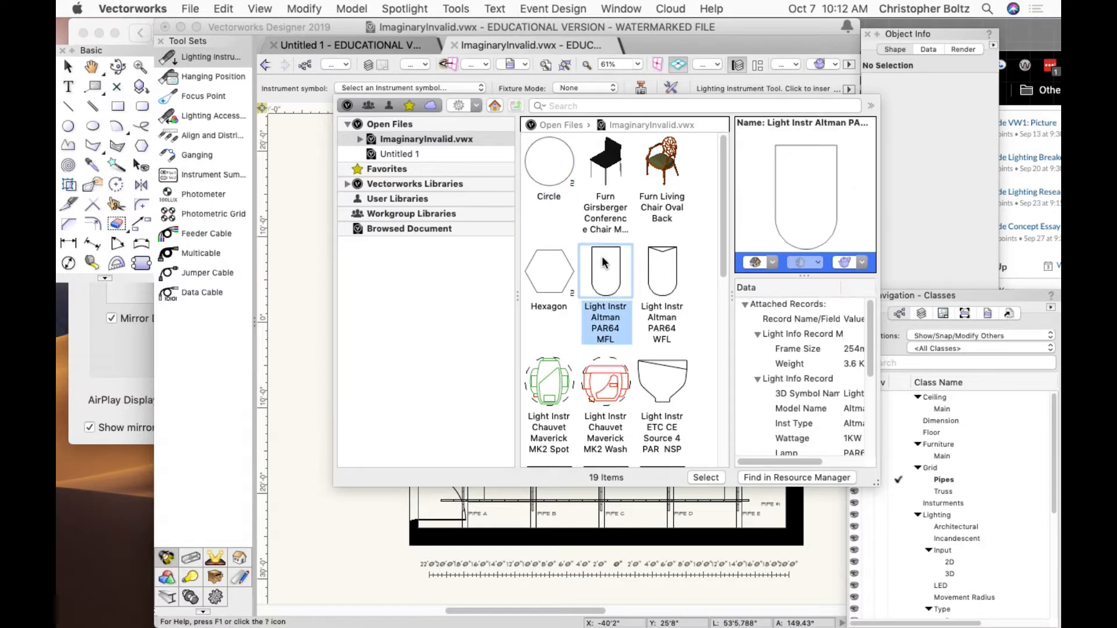
{"action": "left_click", "coordinate": [711, 476]}
- Insert the Altman PAR64 MFL on Pipe #8 at about X -3'4", Y 7', rotated about -11°
{"action": "scroll", "coordinate": [582, 281], "scroll_direction": "up", "scroll_amount": 1}
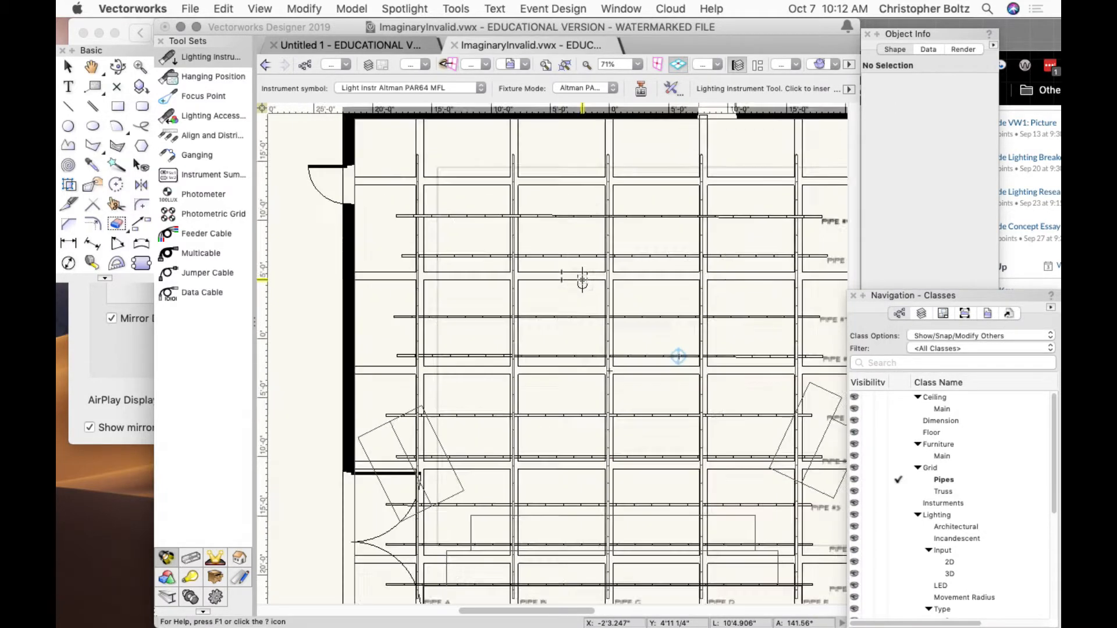
{"action": "scroll", "coordinate": [582, 280], "scroll_direction": "up", "scroll_amount": 5}
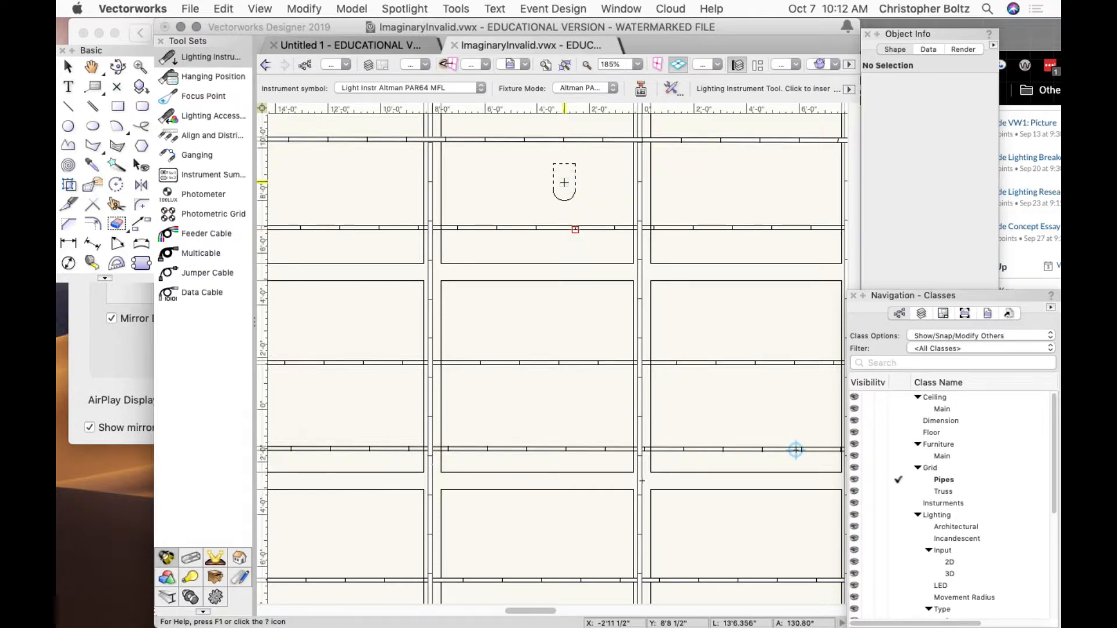
{"action": "left_click", "coordinate": [556, 224]}
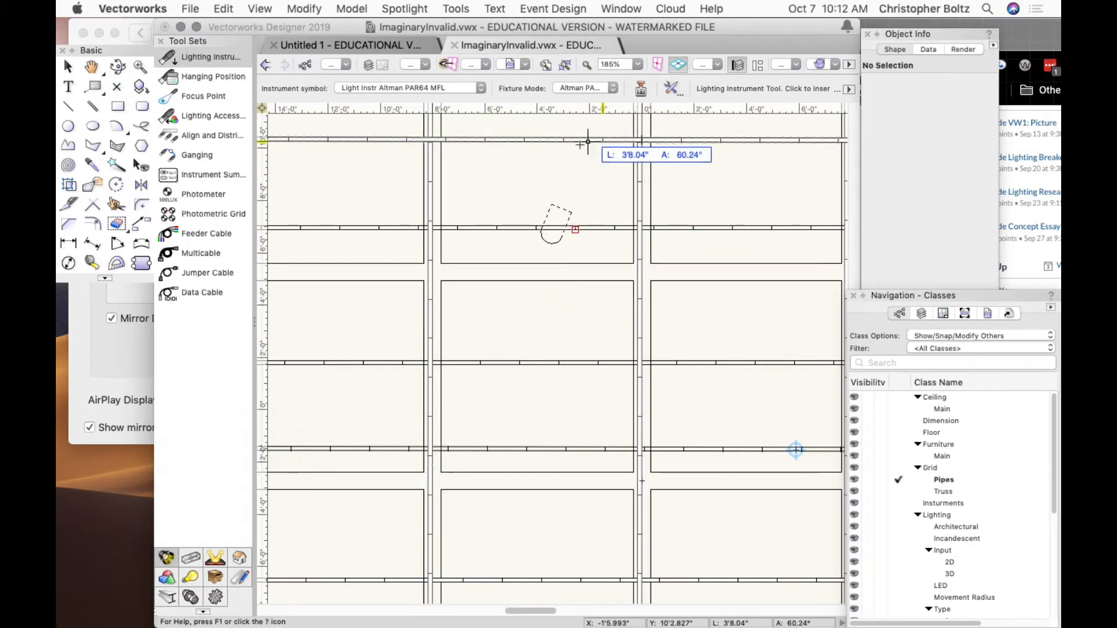
{"action": "left_click", "coordinate": [564, 176]}
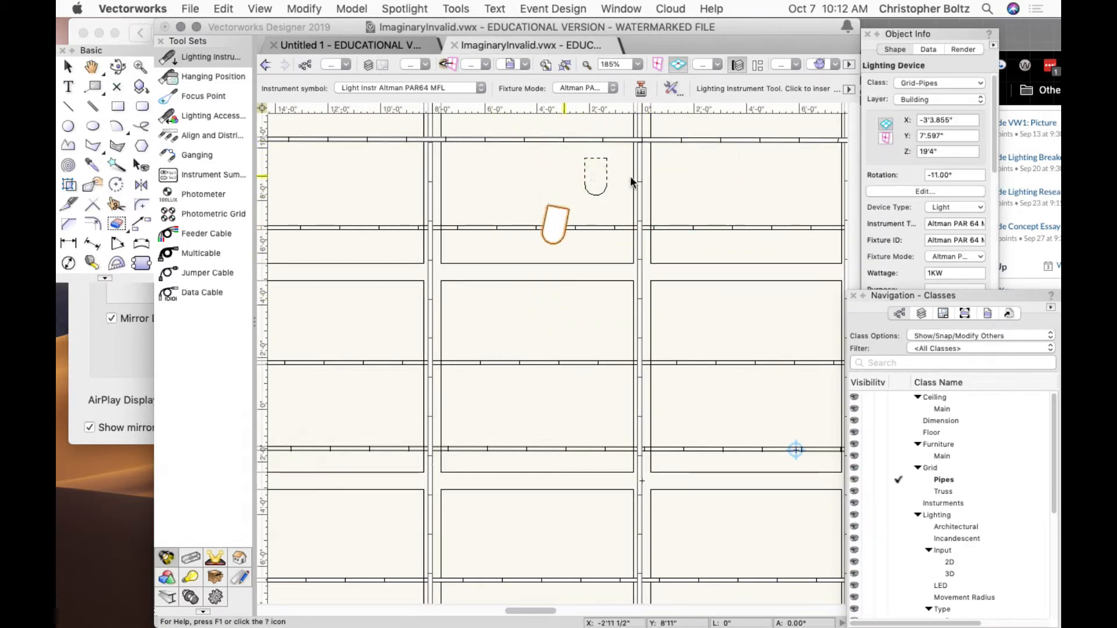
- Expand the Object Info palette and examine the inserted light's fields, from instrument type and position through beam angles and gobos
{"action": "left_click", "coordinate": [962, 33]}
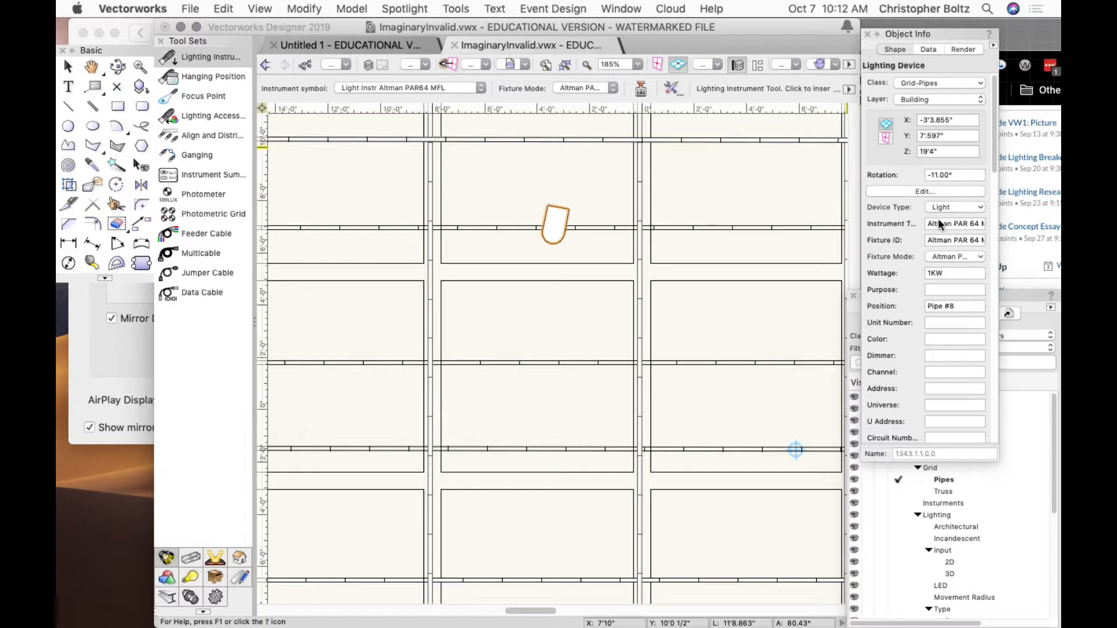
{"action": "scroll", "coordinate": [942, 239], "scroll_direction": "down", "scroll_amount": 2}
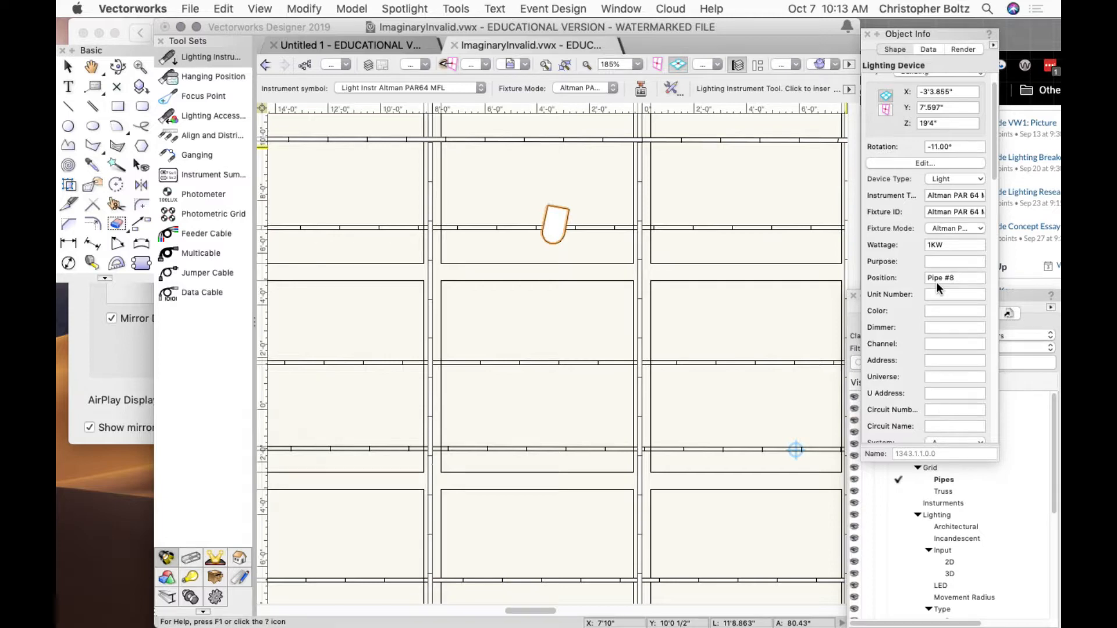
{"action": "scroll", "coordinate": [937, 284], "scroll_direction": "down", "scroll_amount": 10}
{"action": "scroll", "coordinate": [937, 282], "scroll_direction": "down", "scroll_amount": 15}
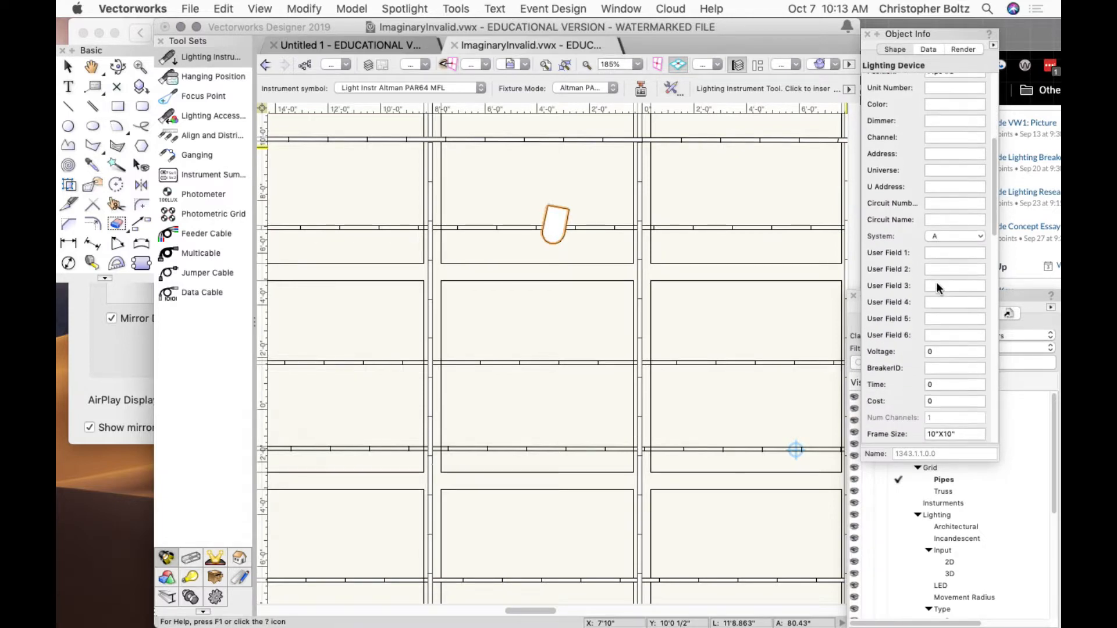
{"action": "scroll", "coordinate": [937, 281], "scroll_direction": "down", "scroll_amount": 1}
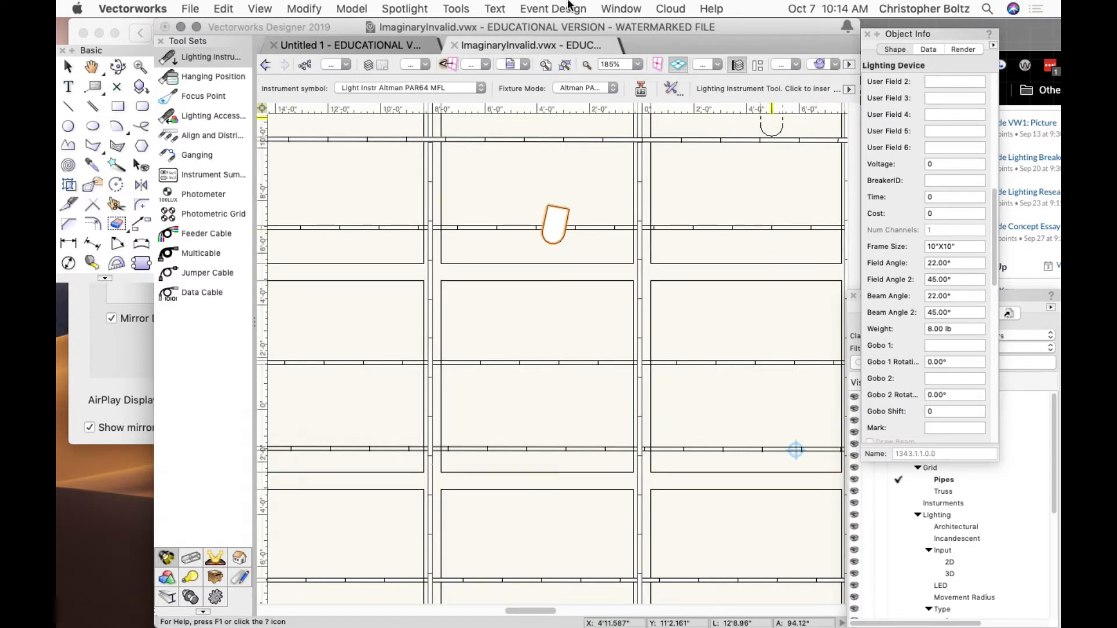
- Hide the Snapping palette and display it again
{"action": "left_click", "coordinate": [639, 12]}
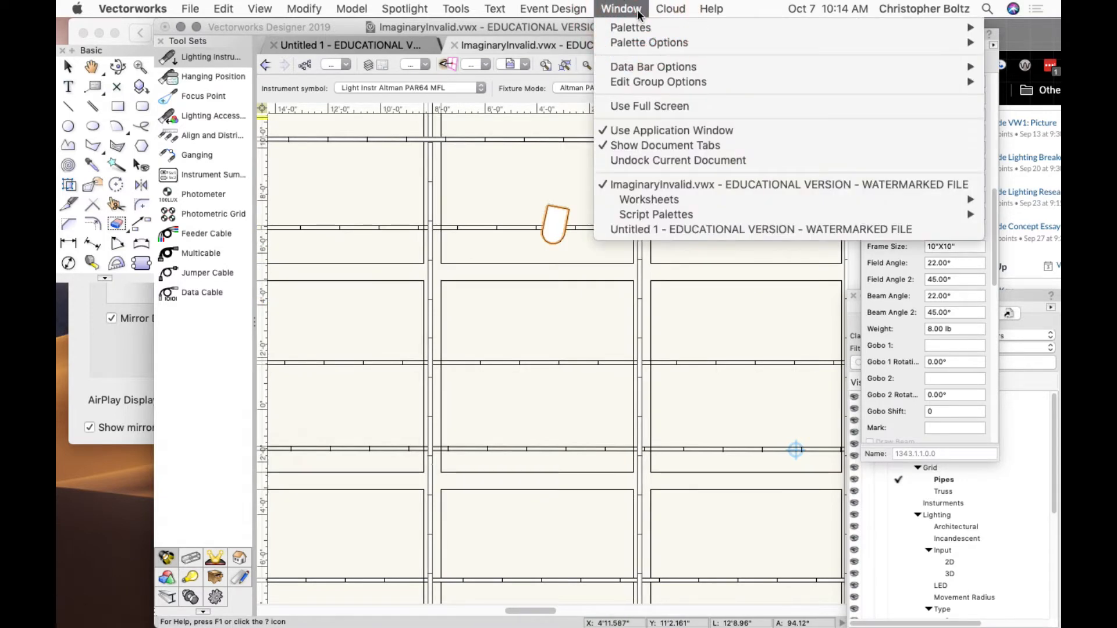
{"action": "mouse_move", "coordinate": [639, 27]}
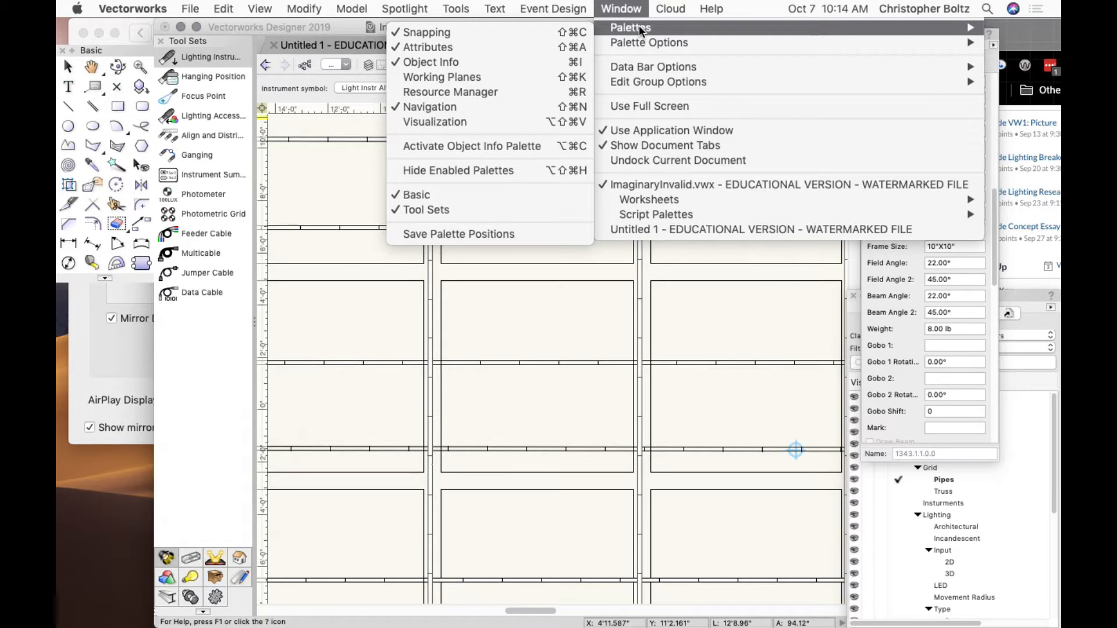
{"action": "left_click", "coordinate": [570, 34]}
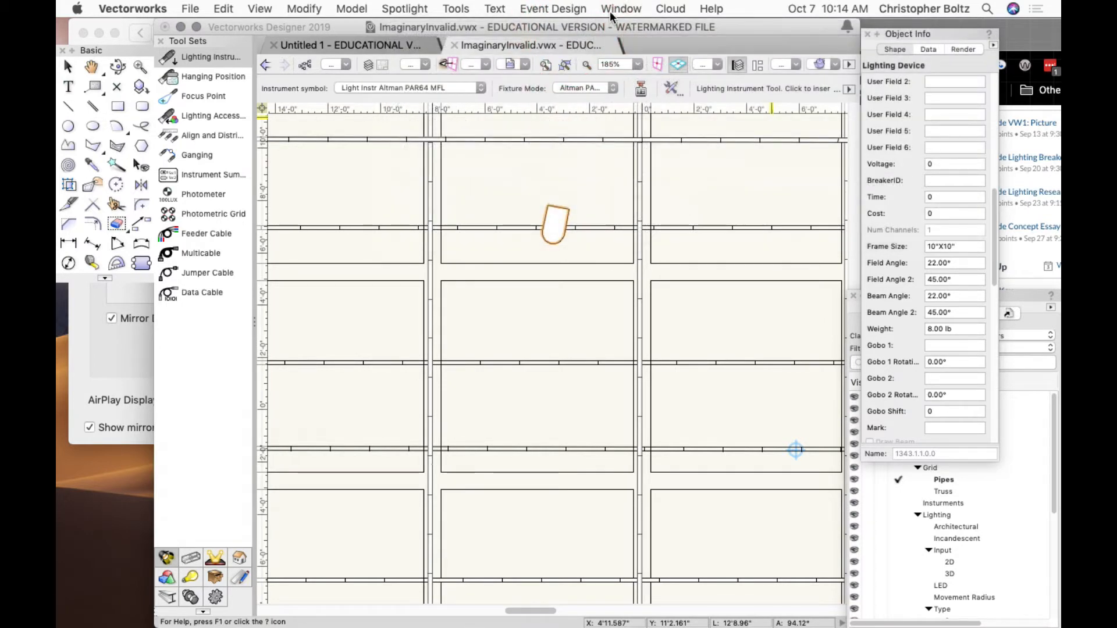
{"action": "left_click", "coordinate": [617, 9]}
{"action": "mouse_move", "coordinate": [608, 23]}
{"action": "left_click", "coordinate": [562, 34]}
- Move the Navigation and Snapping palettes over the drawing area, and switch angle snapping on and back off
{"action": "mouse_move", "coordinate": [1023, 302]}
{"action": "left_mouse_down"}
{"action": "mouse_move", "coordinate": [1022, 167]}
{"action": "mouse_move", "coordinate": [1012, 192]}
{"action": "mouse_move", "coordinate": [914, 169]}
{"action": "left_mouse_up"}
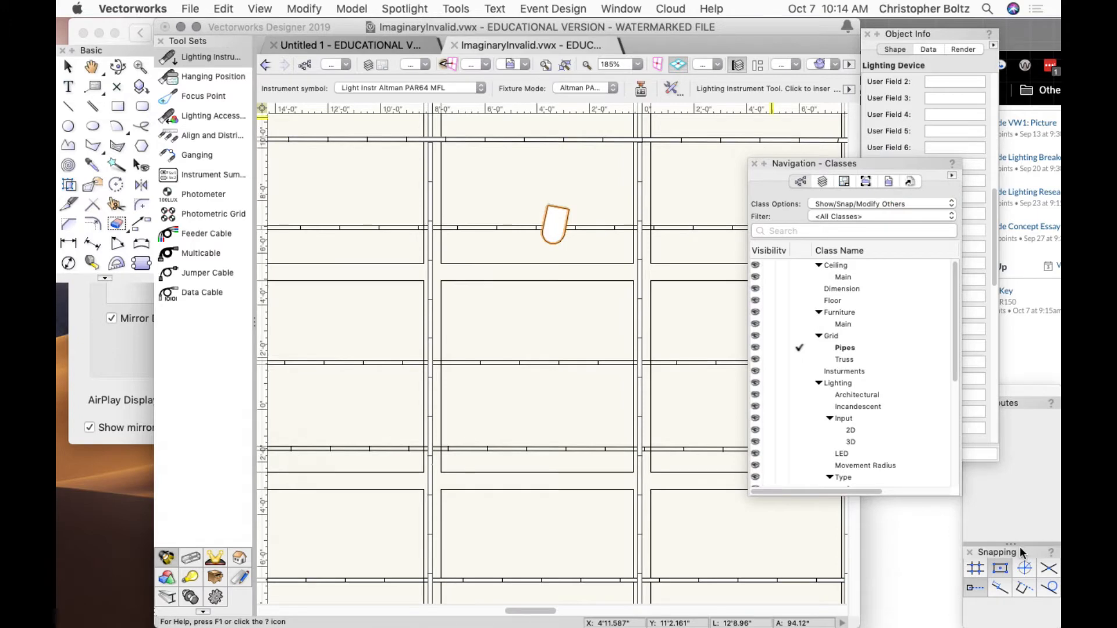
{"action": "left_click_drag", "start_coordinate": [1021, 547], "coordinate": [631, 334]}
{"action": "left_click", "coordinate": [640, 355]}
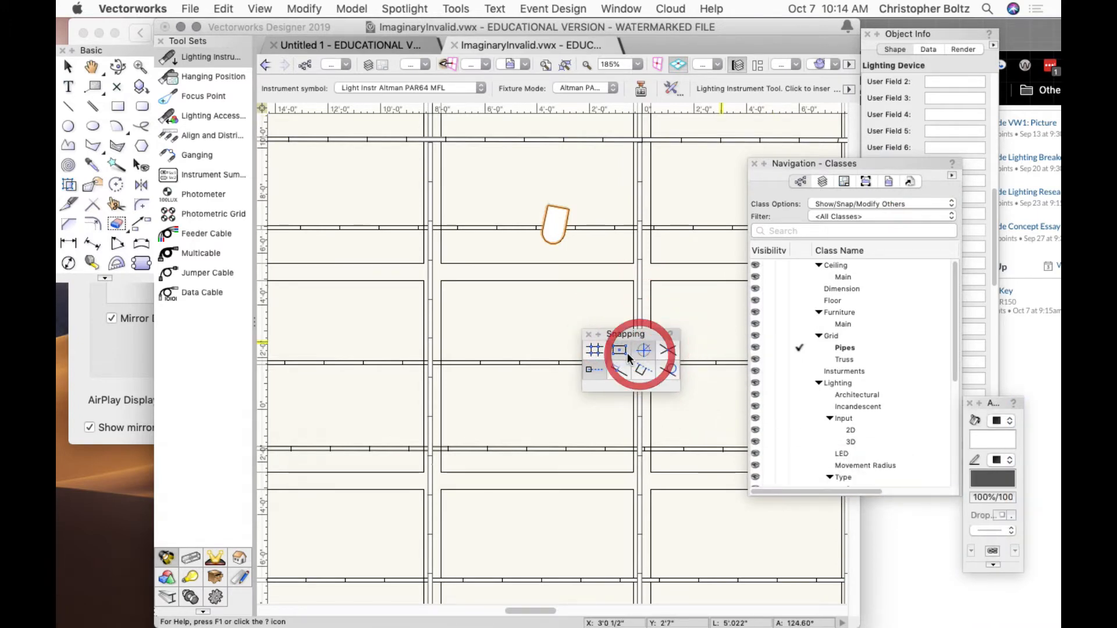
{"action": "left_click", "coordinate": [639, 354]}
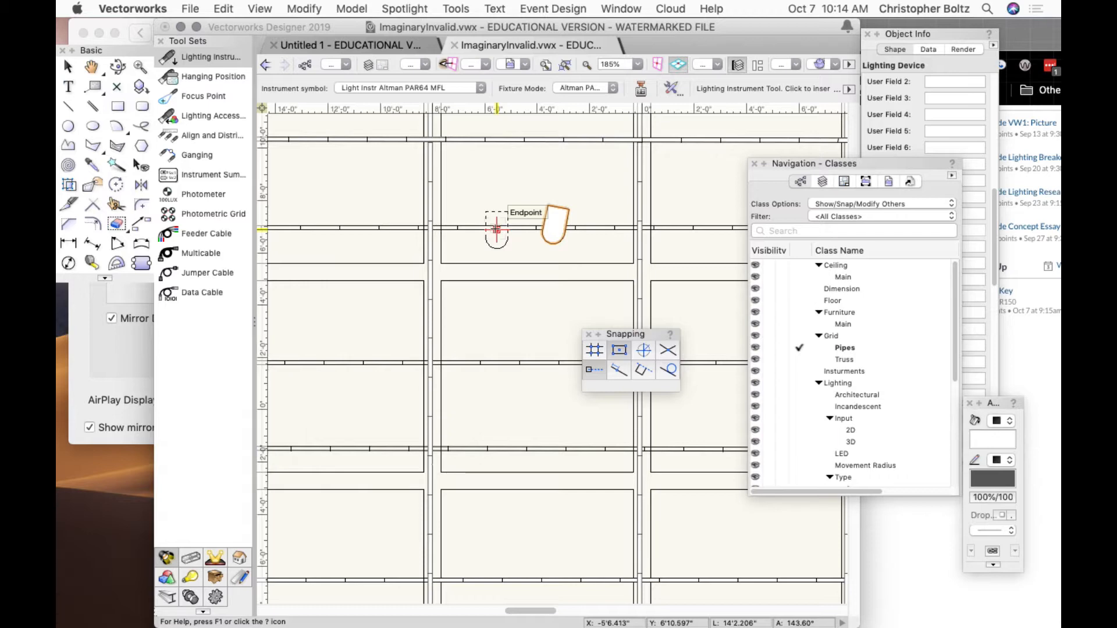
- Insert a second Altman PAR64 MFL on Pipe #8, snapped to an endpoint at about X -5'6" with 0° rotation, and review its position data
{"action": "left_click", "coordinate": [497, 229]}
{"action": "left_click", "coordinate": [496, 229]}
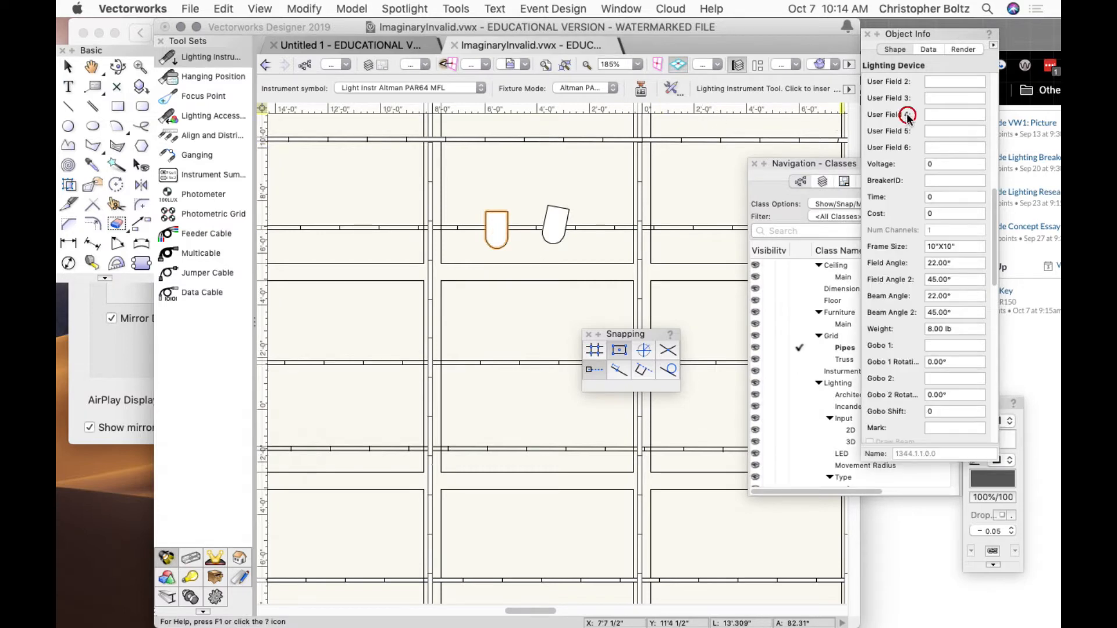
{"action": "scroll", "coordinate": [906, 113], "scroll_direction": "up", "scroll_amount": 10}
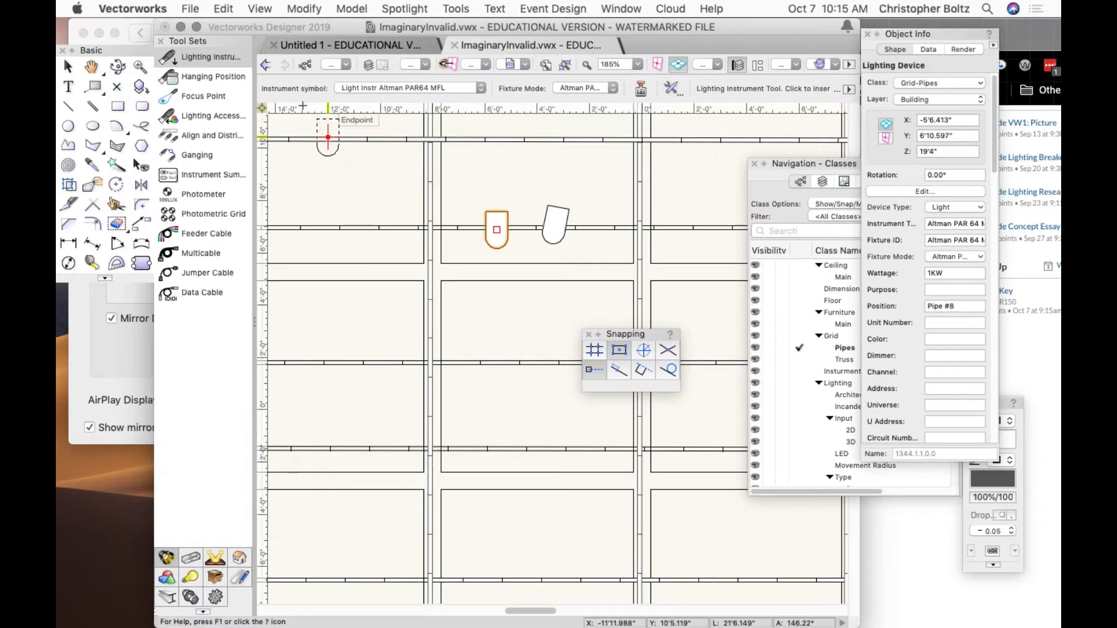
- Orbit the model with the Flyover tool to view the two hung lights on Pipe #8 in 3D from the side
{"action": "left_click", "coordinate": [118, 67]}
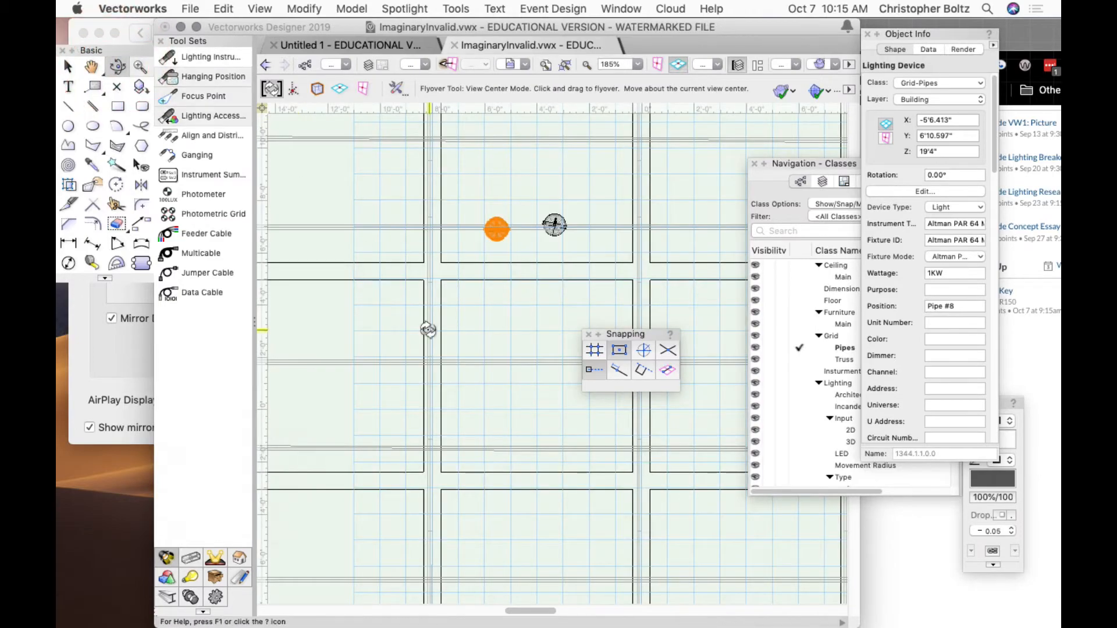
{"action": "left_click_drag", "start_coordinate": [429, 330], "coordinate": [459, 65]}
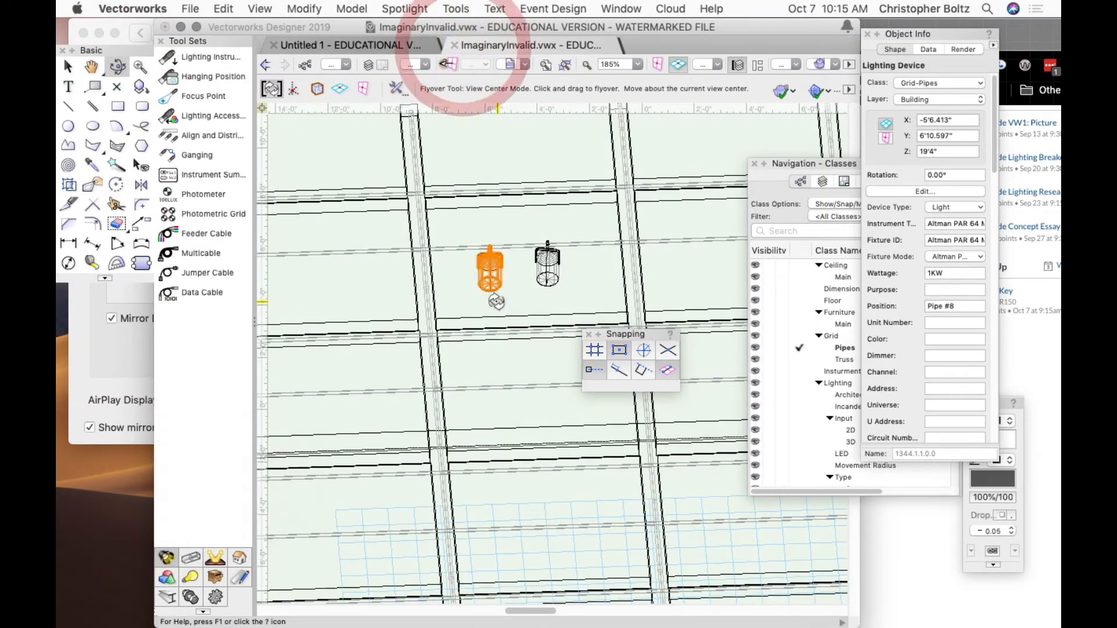
{"action": "left_click_drag", "start_coordinate": [496, 302], "coordinate": [524, 290]}
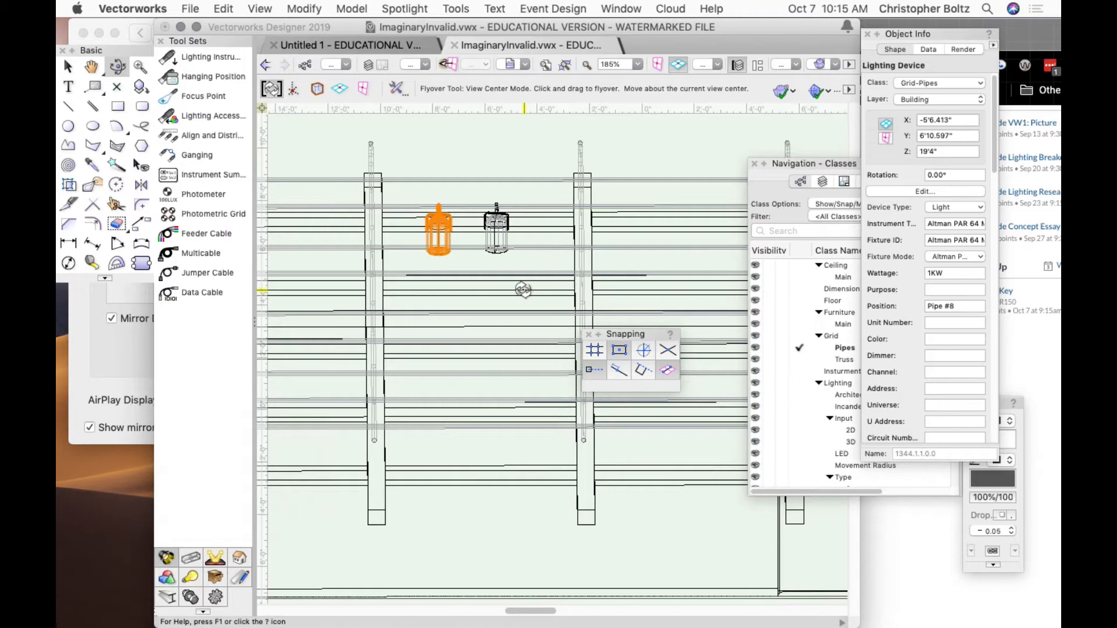
- Look at the two hung lights from Top view and move the Snapping palette clear of them
{"action": "left_click_drag", "start_coordinate": [523, 289], "coordinate": [569, 324]}
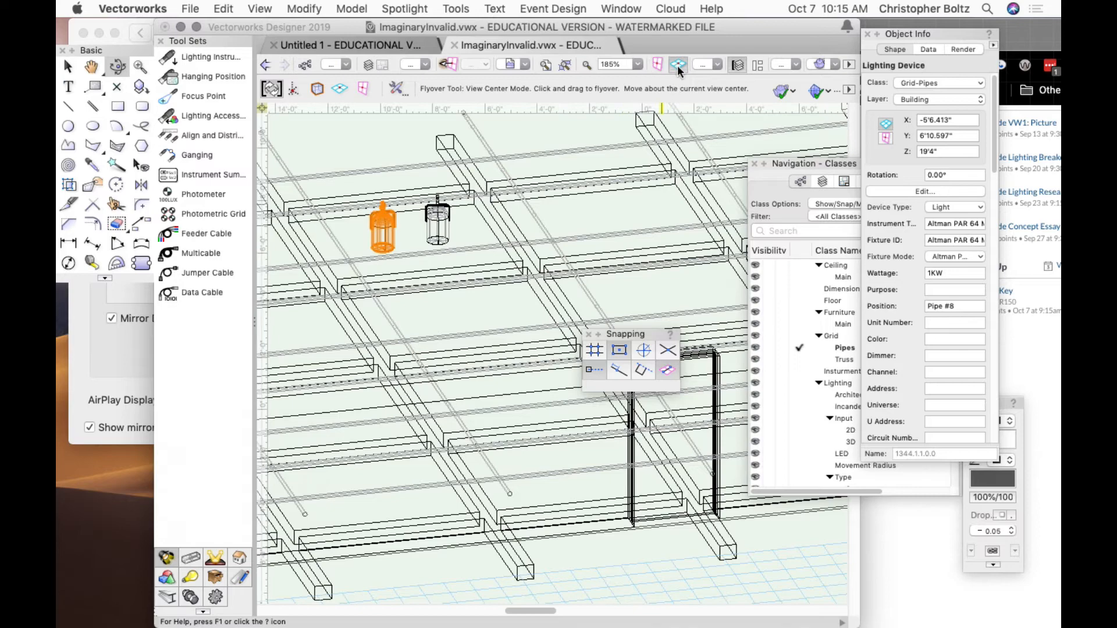
{"action": "left_click", "coordinate": [698, 68]}
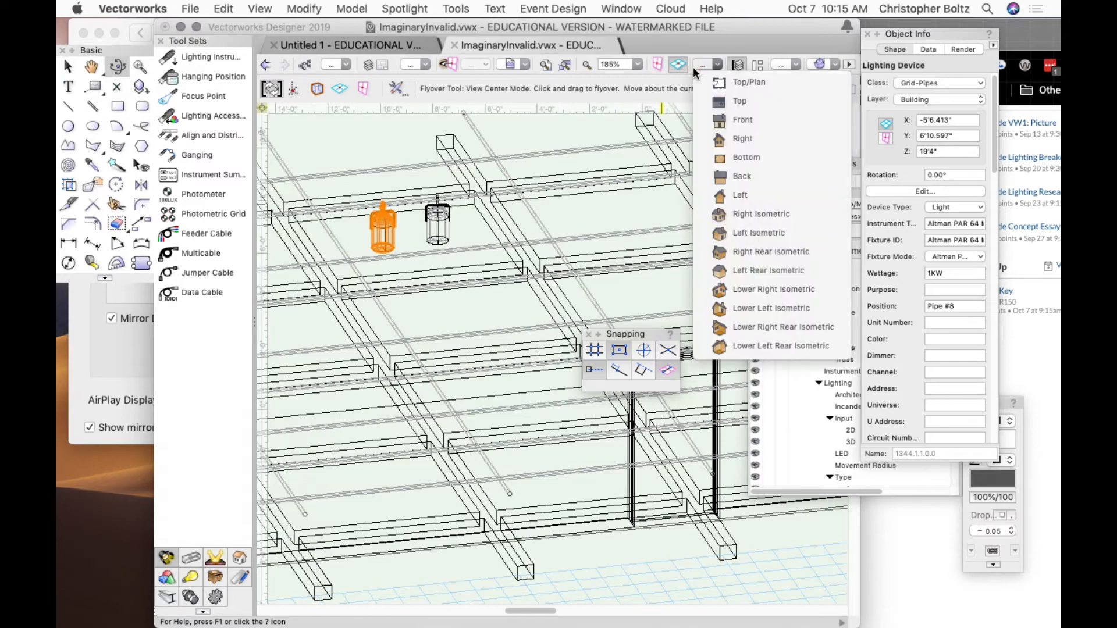
{"action": "left_click", "coordinate": [705, 100]}
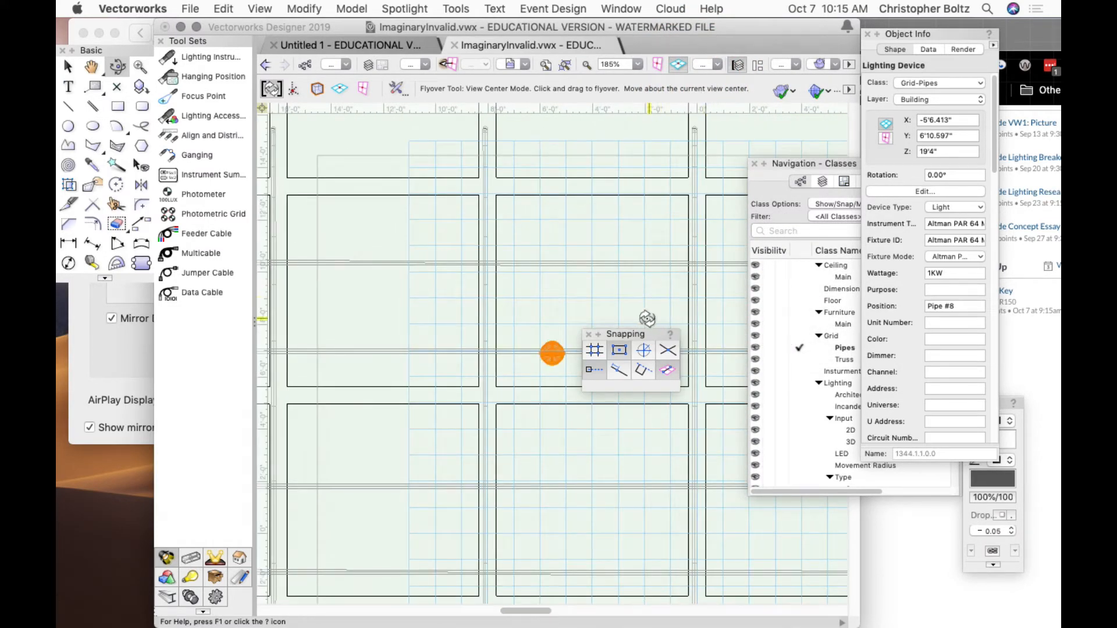
{"action": "left_click_drag", "start_coordinate": [646, 335], "coordinate": [437, 217]}
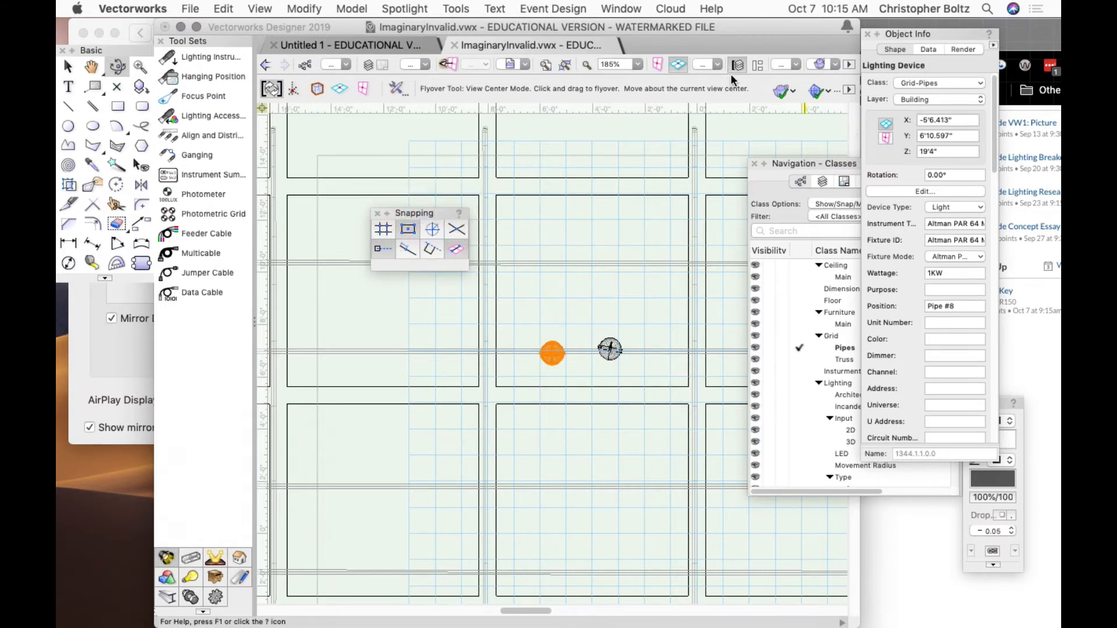
- Return to Top/Plan view and insert an Altman PAR64 MFL off the pipes at X -19'6", Y 16'3" with 0° rotation
{"action": "left_click", "coordinate": [713, 65]}
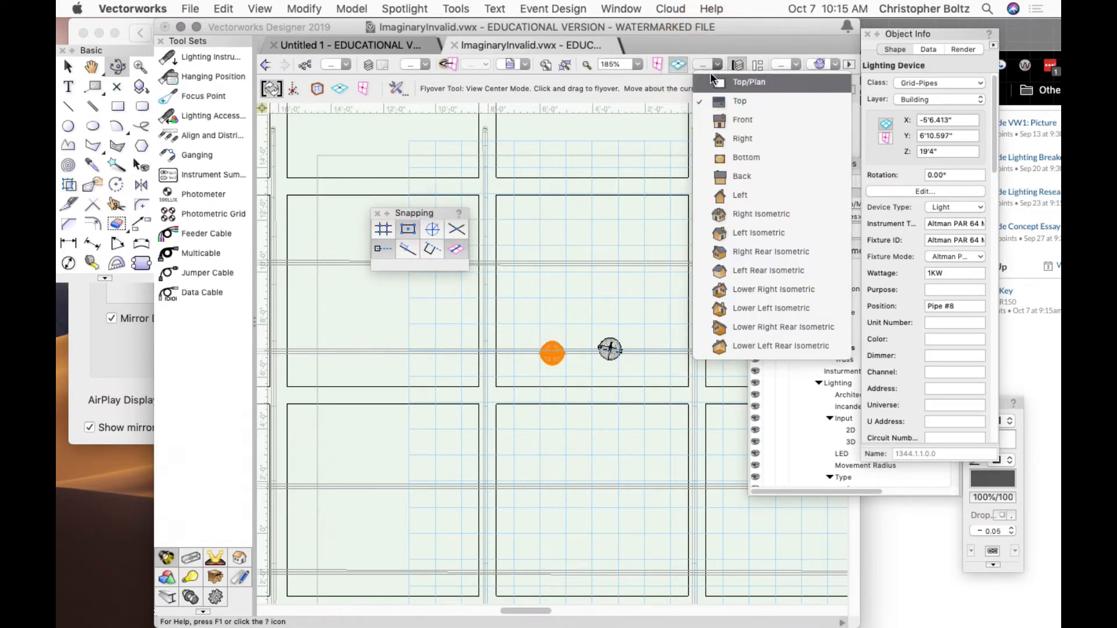
{"action": "left_click", "coordinate": [734, 82]}
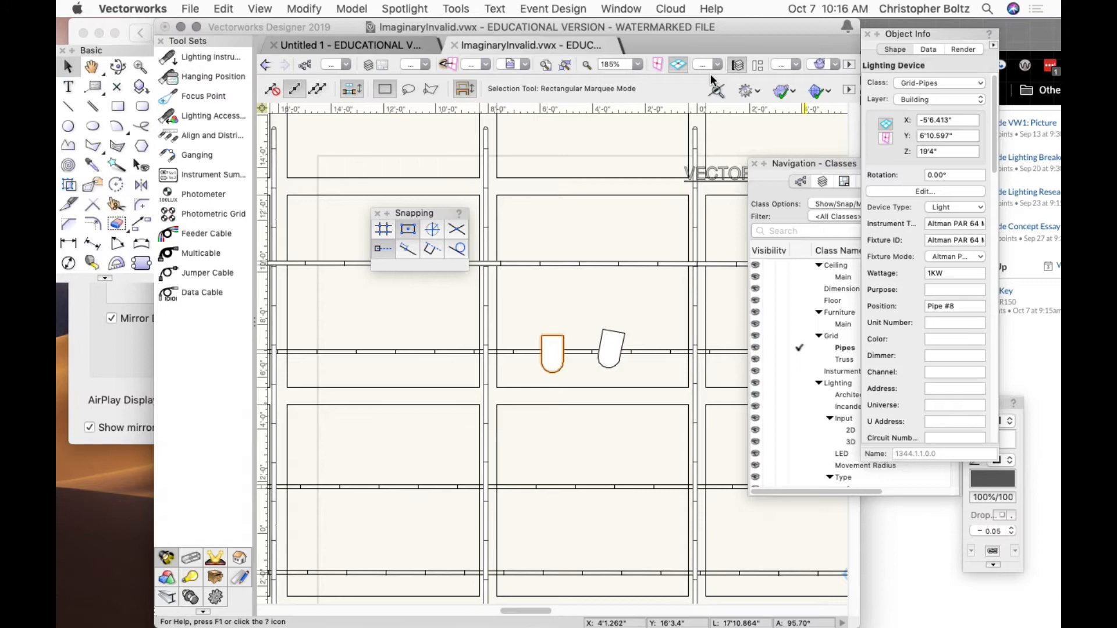
{"action": "scroll", "coordinate": [425, 284], "scroll_direction": "down", "scroll_amount": 2}
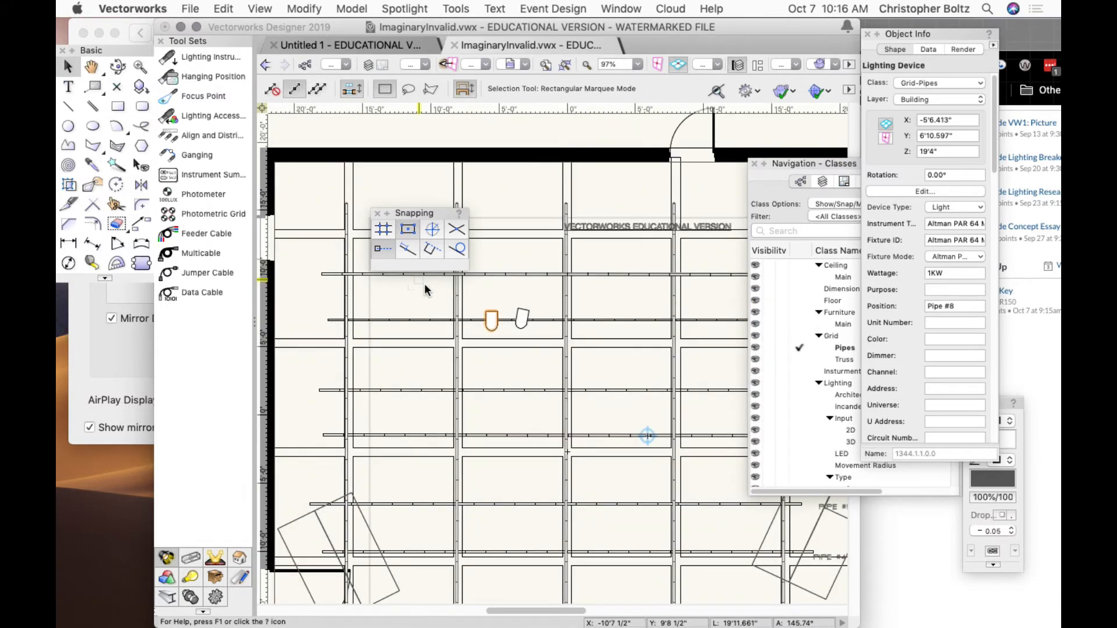
{"action": "left_click", "coordinate": [192, 62]}
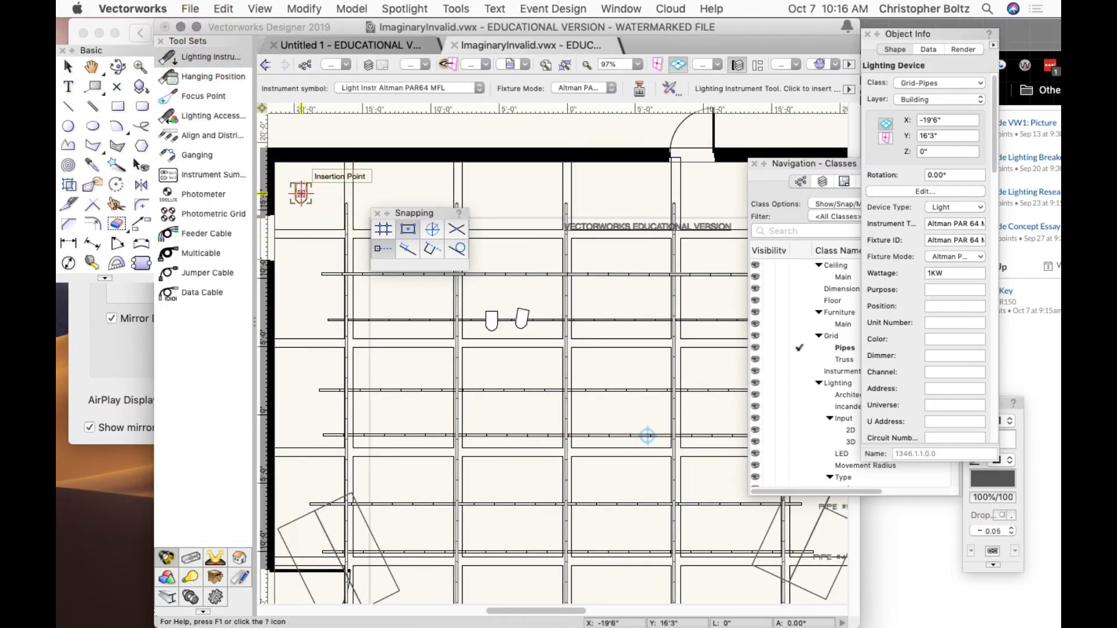
{"action": "left_click", "coordinate": [301, 193]}
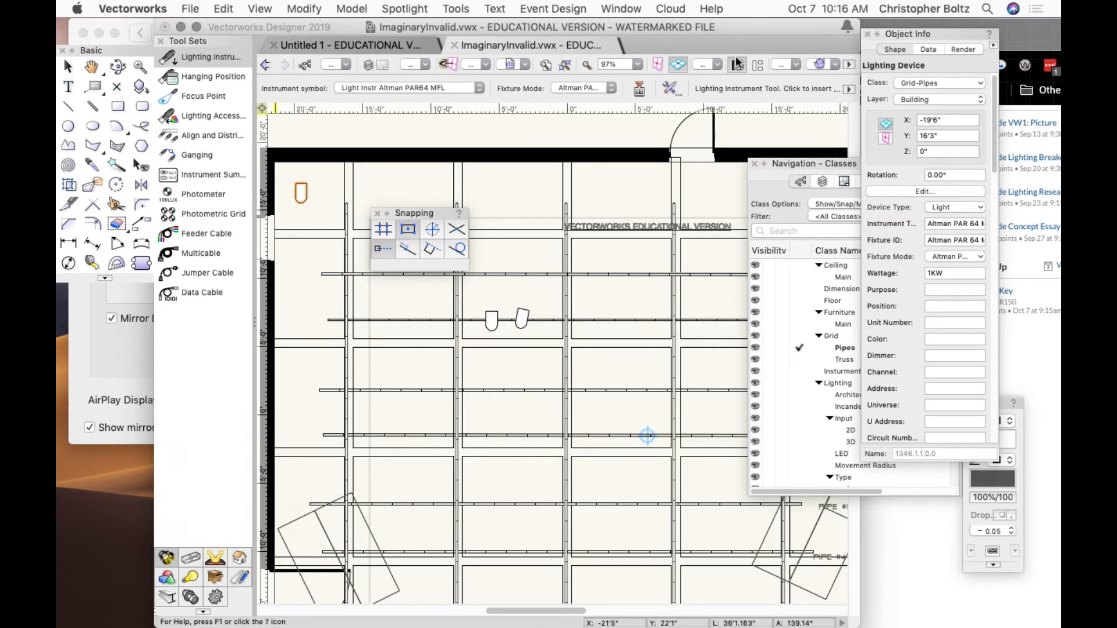
- In Front view, try a Z height of 16 inches for the new light, and raise it to 24 inches
{"action": "left_click", "coordinate": [716, 64]}
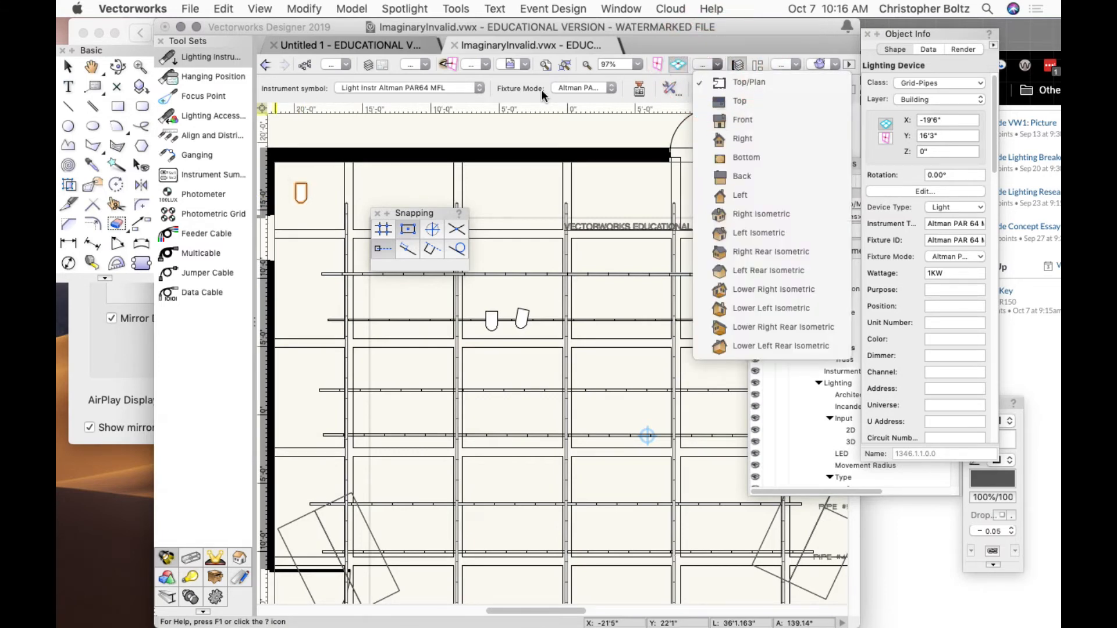
{"action": "left_click", "coordinate": [781, 120]}
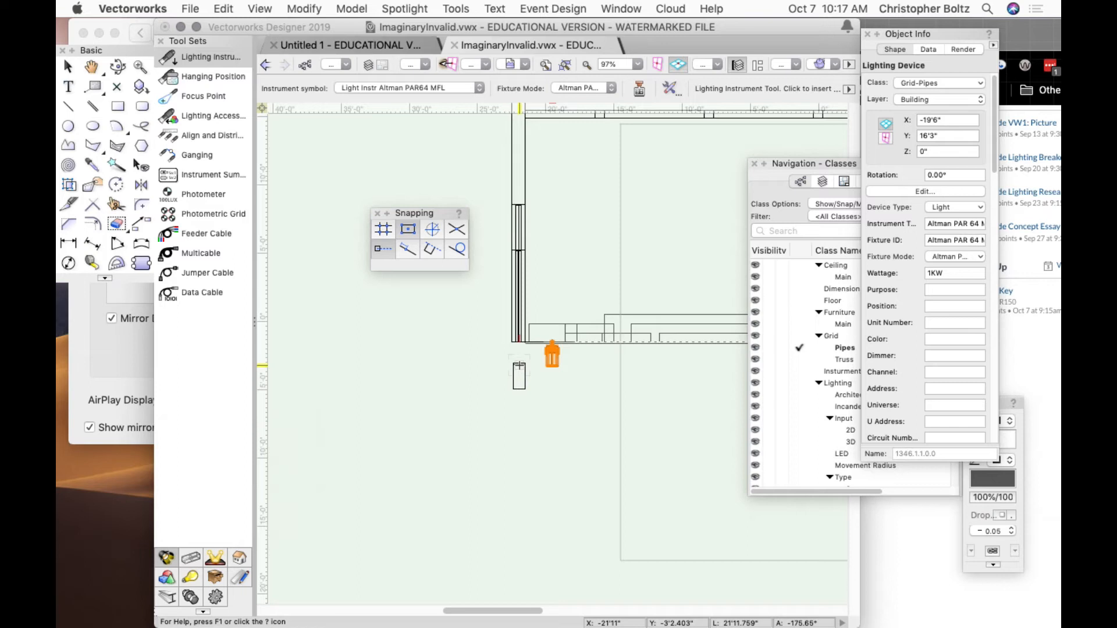
{"action": "left_click", "coordinate": [926, 152]}
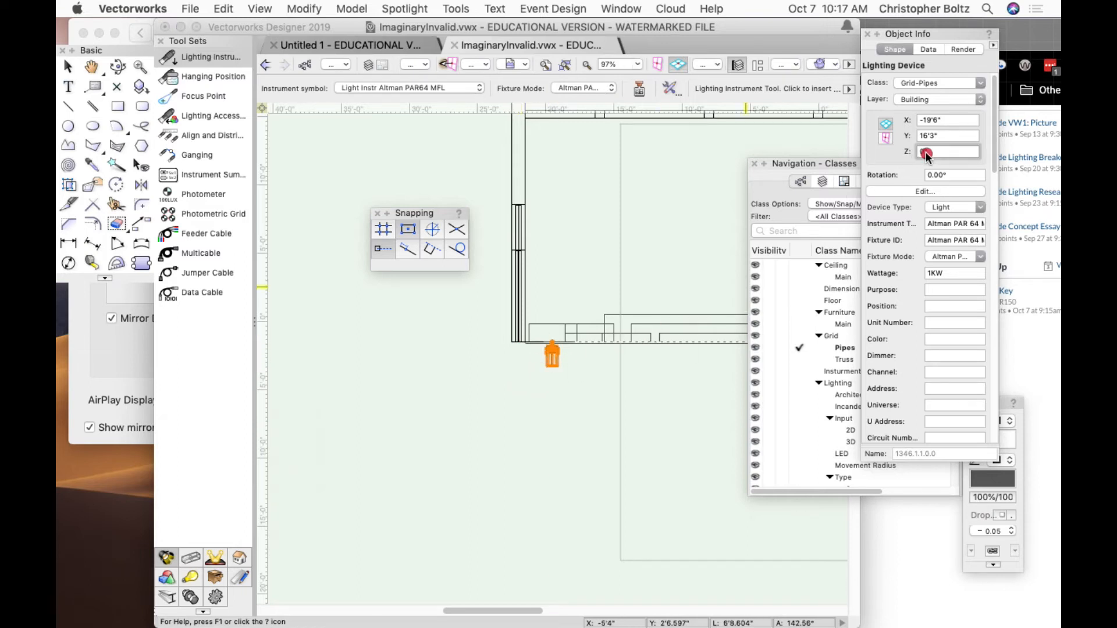
{"action": "type", "text": "16"}
{"action": "key", "text": "Return"}
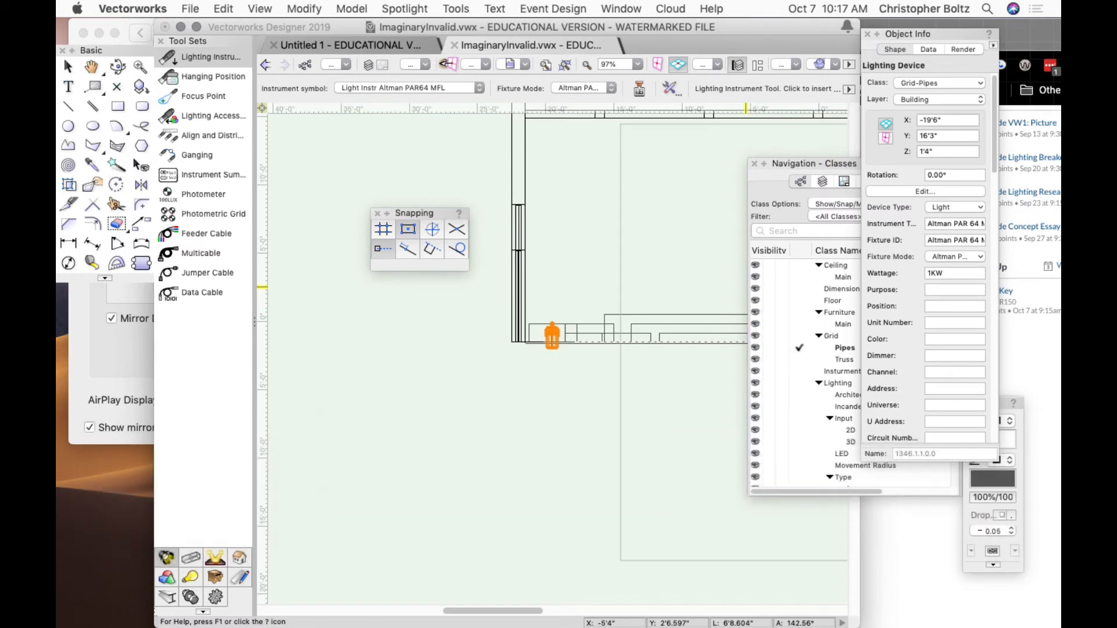
{"action": "left_click", "coordinate": [941, 152]}
{"action": "type", "text": "24"}
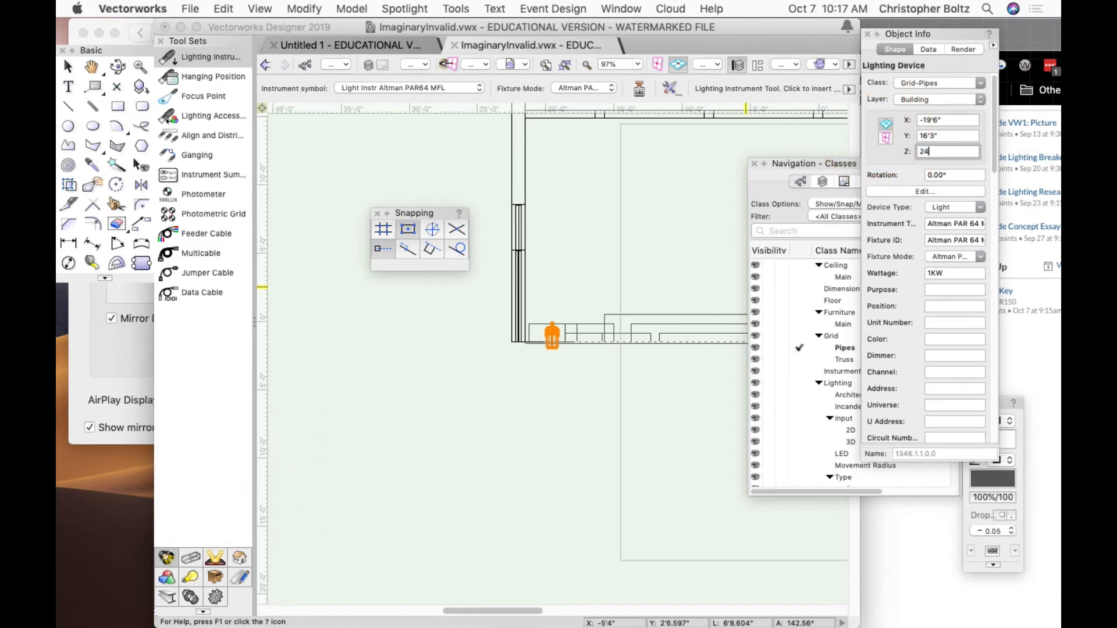
{"action": "key", "text": "Return"}
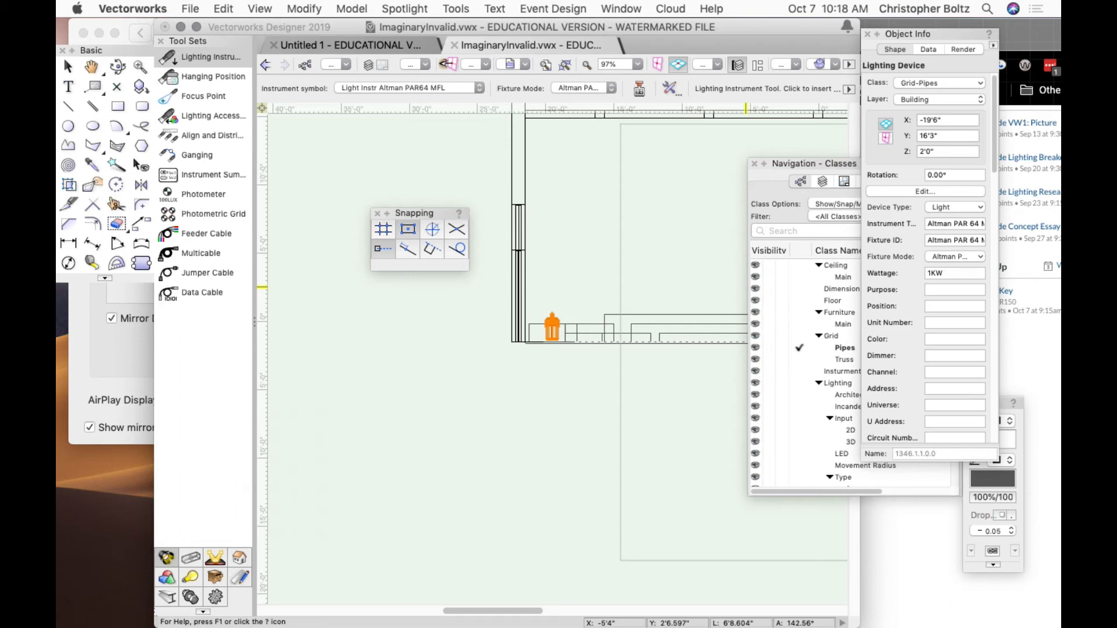
{"action": "key", "text": "super+Tab"}
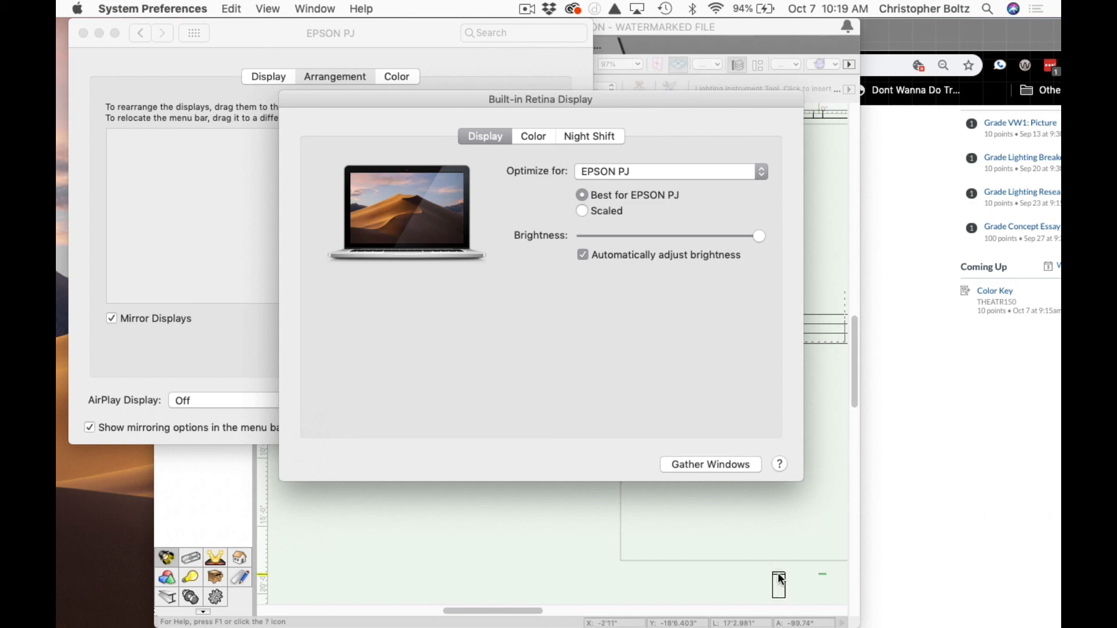
{"action": "key", "text": "super+Tab"}
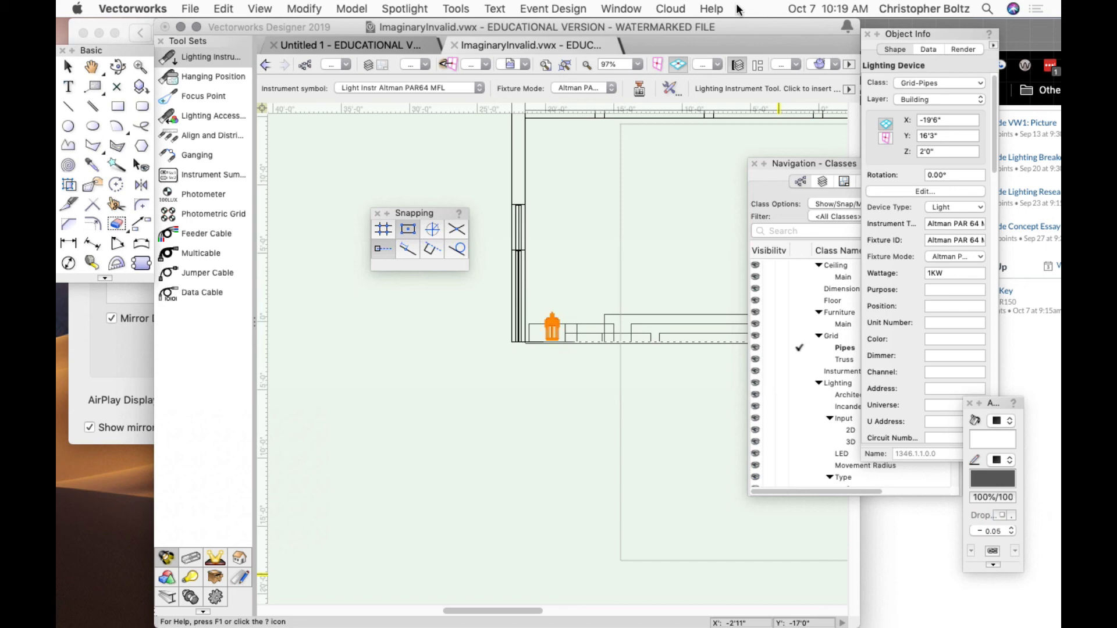
{"action": "key", "text": "super+Tab"}
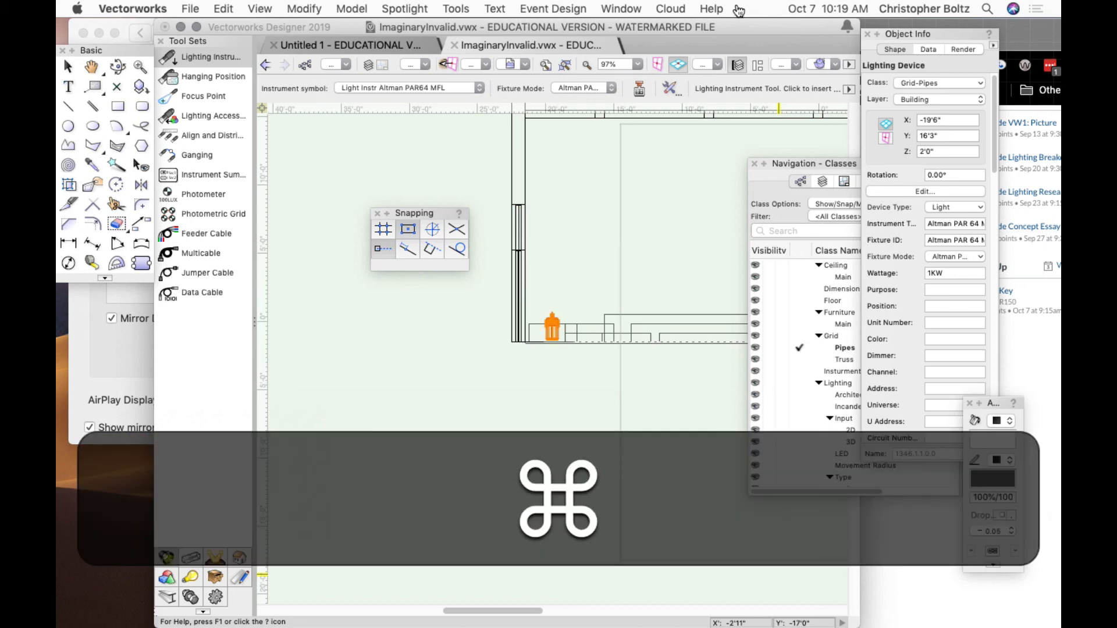